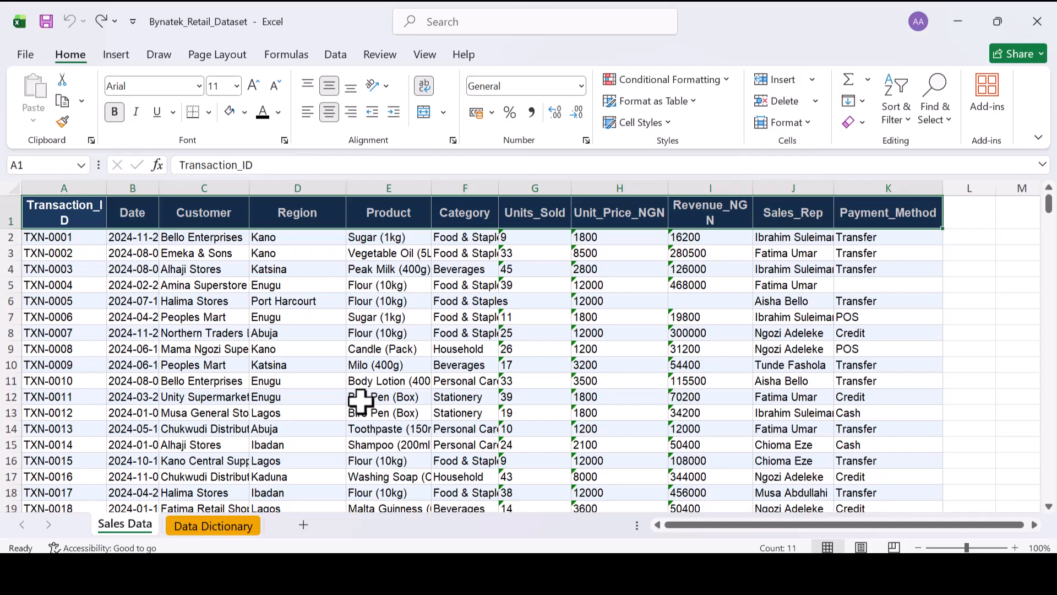
- Copy the Bynatek_Retail_Dataset workbook from the Downloads folder and send it to the Rexcel-Bynatek Datalab group in WhatsApp
{"action": "mouse_move", "coordinate": [678, 578]}
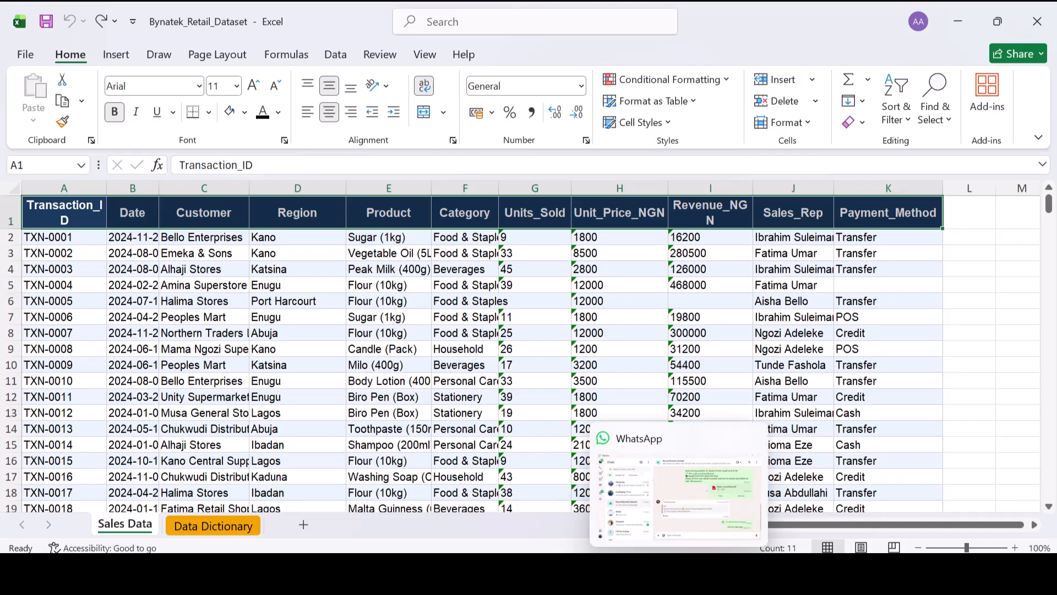
{"action": "left_click", "coordinate": [474, 576]}
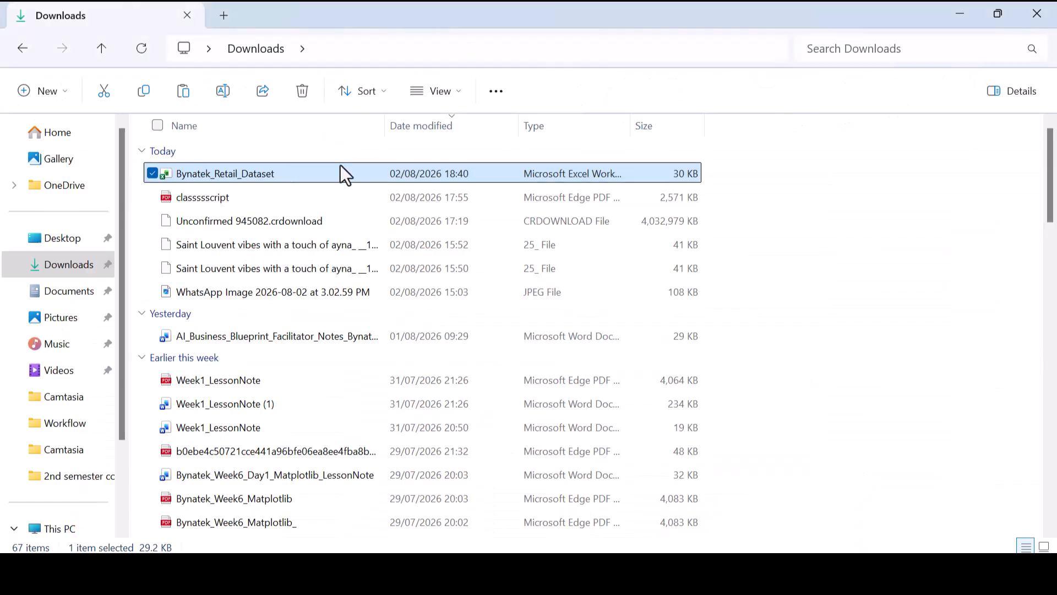
{"action": "left_click", "coordinate": [678, 578]}
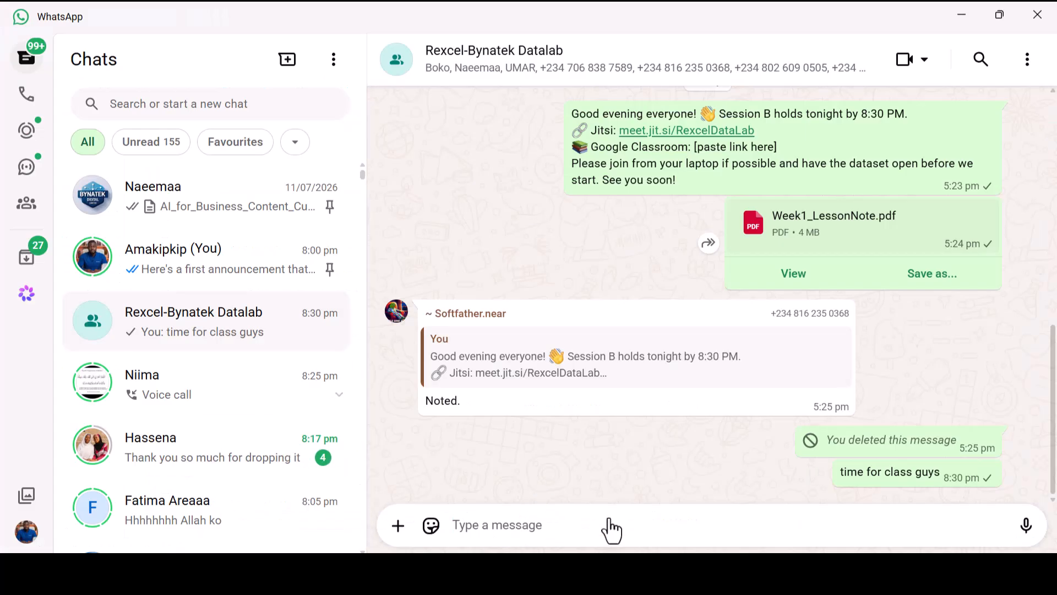
{"action": "key", "text": "ctrl+v"}
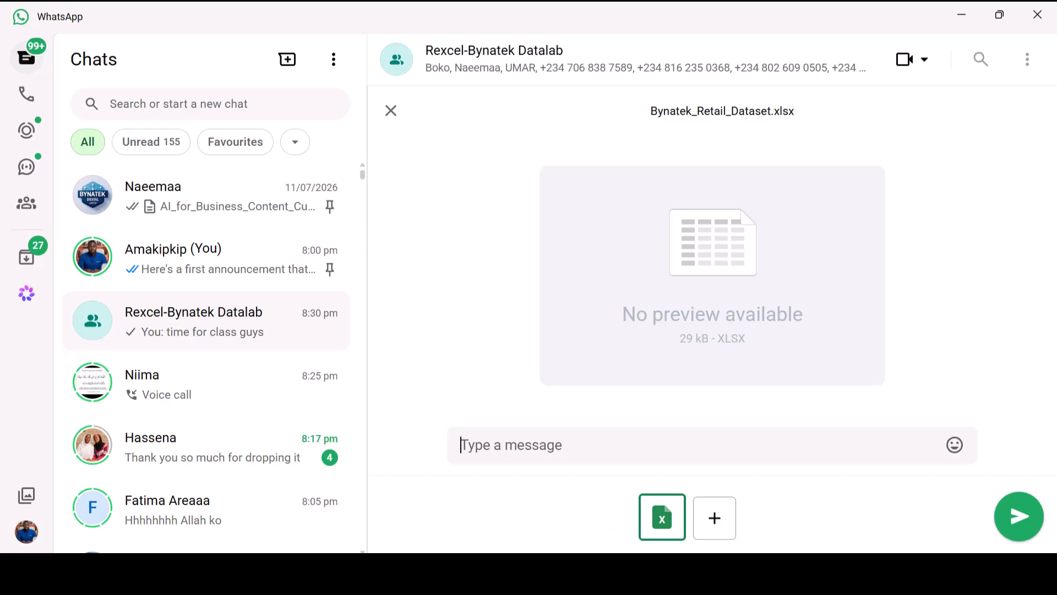
{"action": "left_click", "coordinate": [1021, 533]}
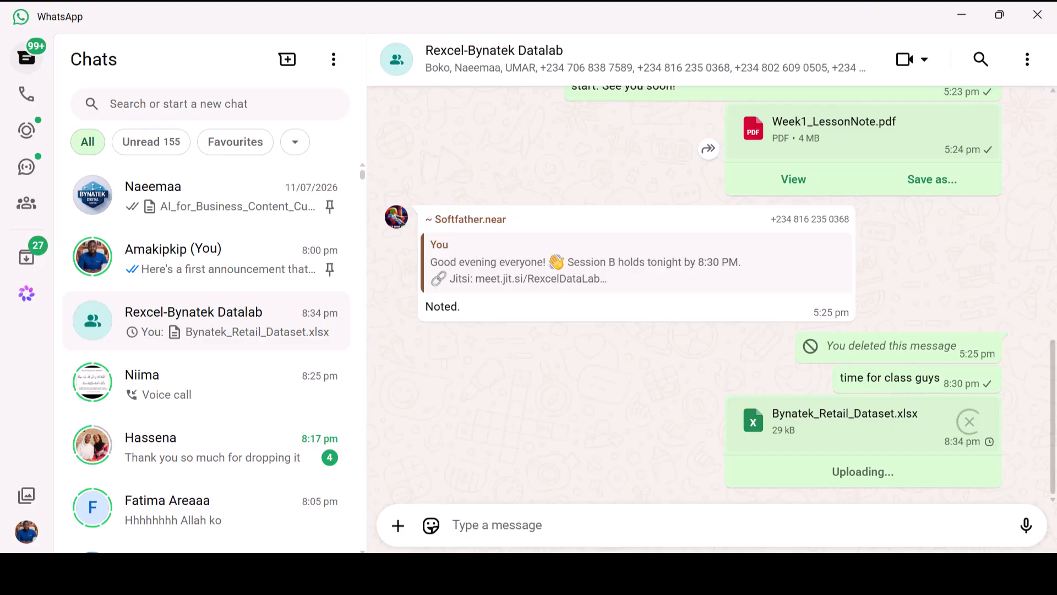
- Switch to the Rexcel Data Lab Jitsi meeting to check the participants and shared screen, and return to the Excel workbook
{"action": "mouse_move", "coordinate": [570, 575]}
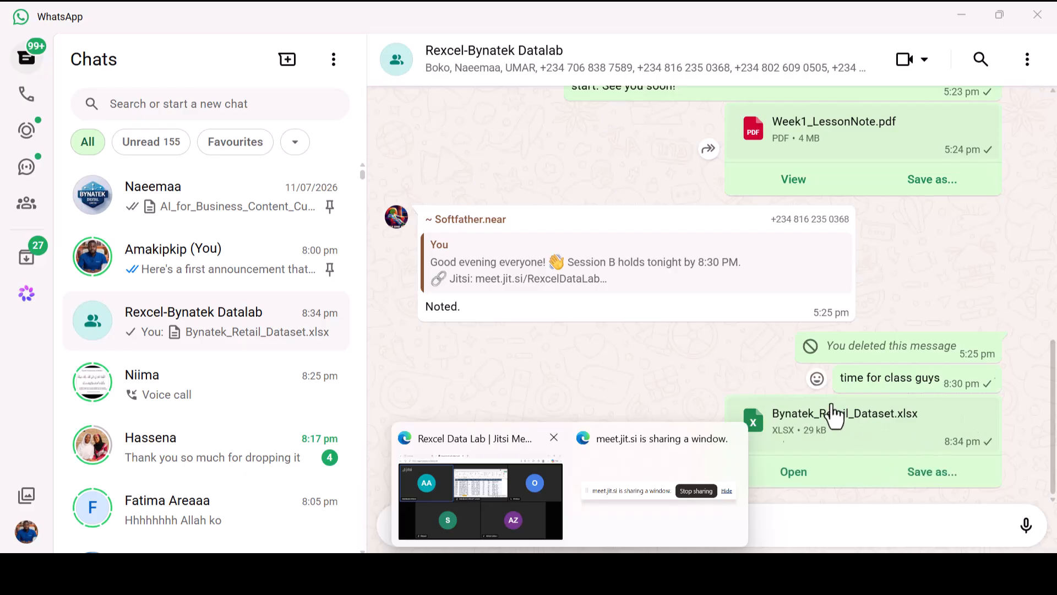
{"action": "left_click", "coordinate": [537, 520]}
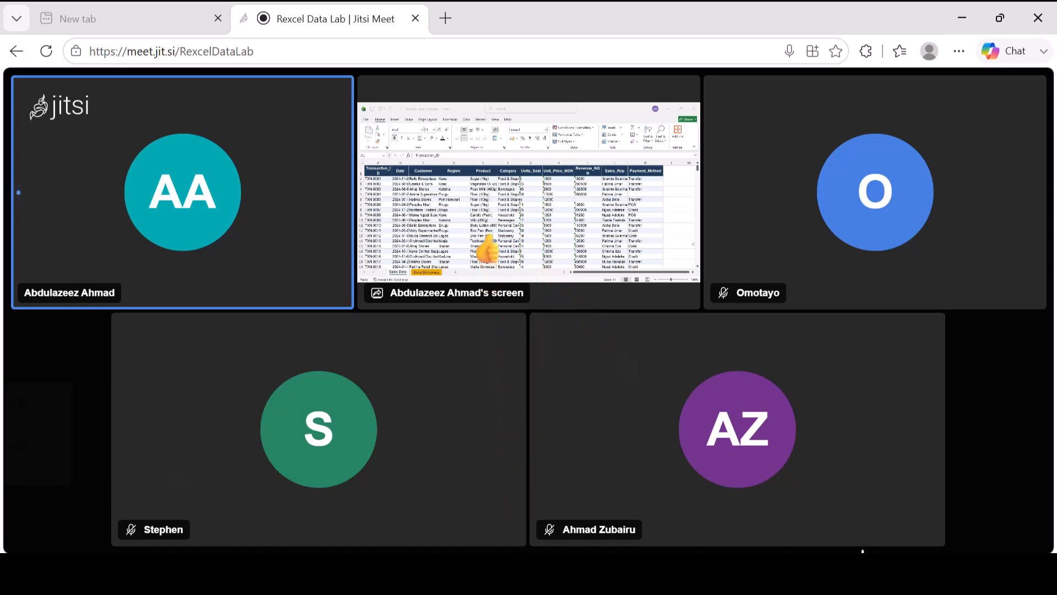
{"action": "mouse_move", "coordinate": [885, 538]}
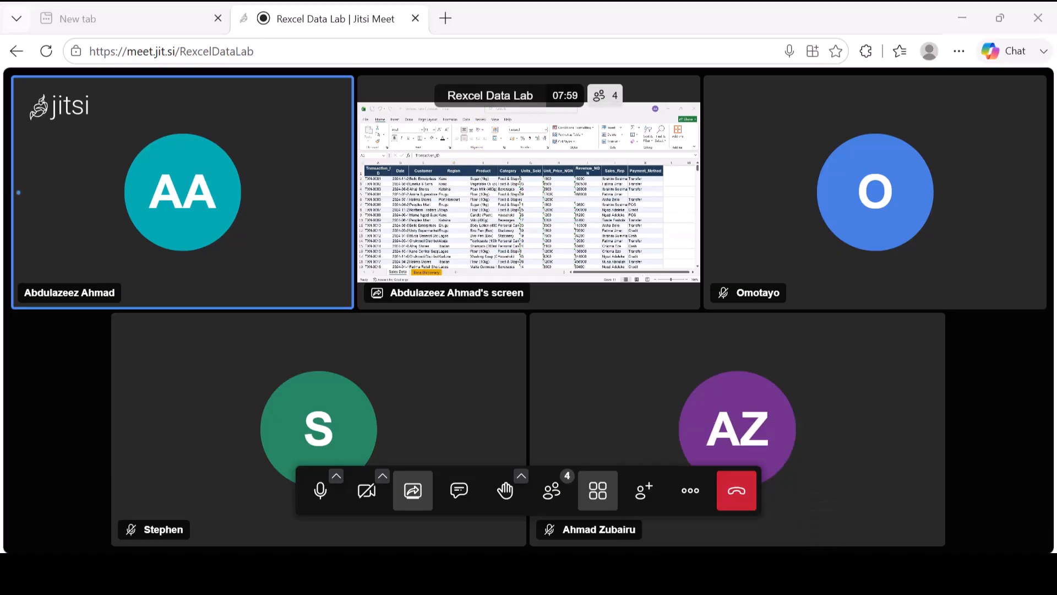
{"action": "left_click", "coordinate": [720, 485]}
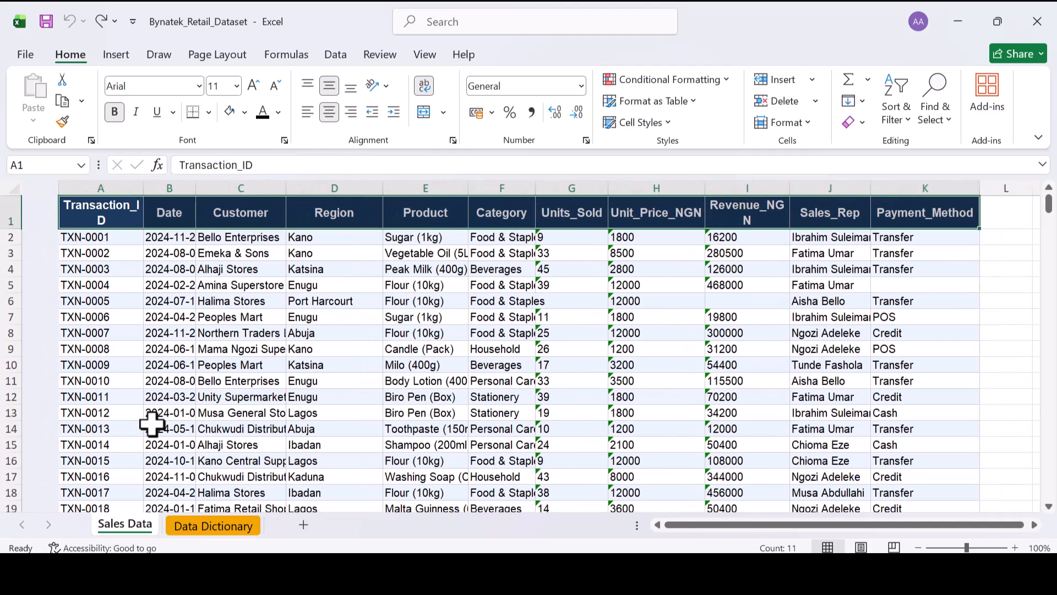
- Skim the records on the Sales Data sheet and return to the header row
{"action": "scroll", "coordinate": [152, 423], "scroll_direction": "down", "scroll_amount": 2}
{"action": "scroll", "coordinate": [152, 423], "scroll_direction": "up", "scroll_amount": 2}
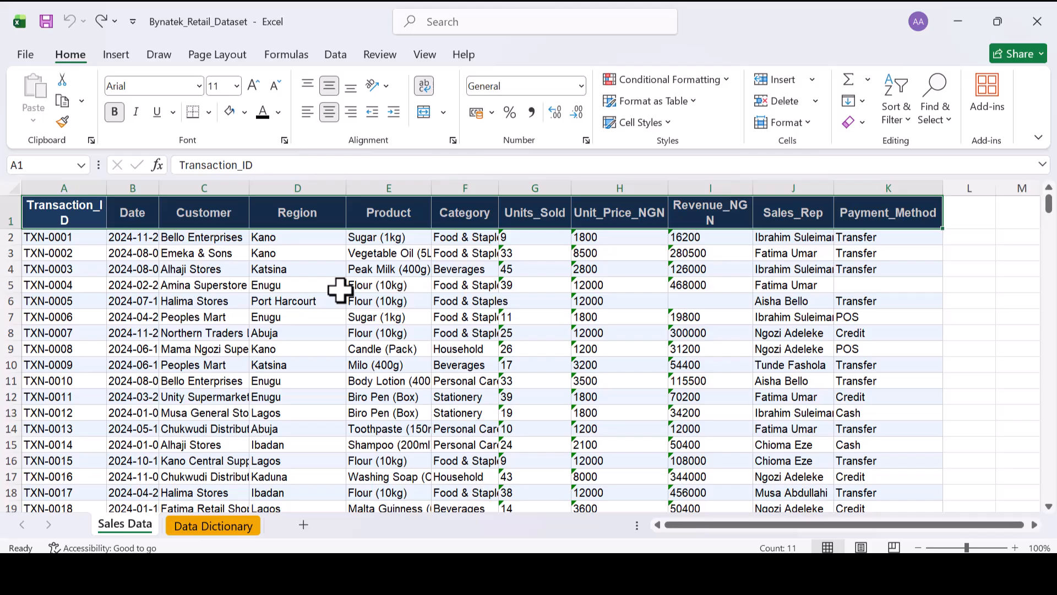
{"action": "scroll", "coordinate": [340, 290], "scroll_direction": "up", "scroll_amount": 2}
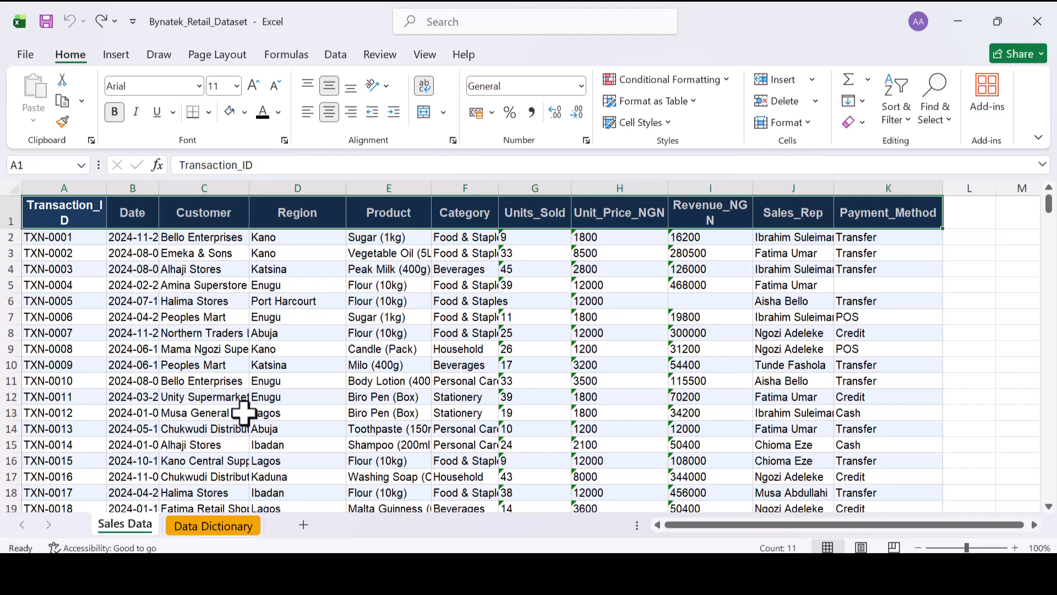
{"action": "scroll", "coordinate": [243, 412], "scroll_direction": "down", "scroll_amount": 8}
{"action": "scroll", "coordinate": [244, 411], "scroll_direction": "down", "scroll_amount": 8}
{"action": "scroll", "coordinate": [243, 411], "scroll_direction": "up", "scroll_amount": 16}
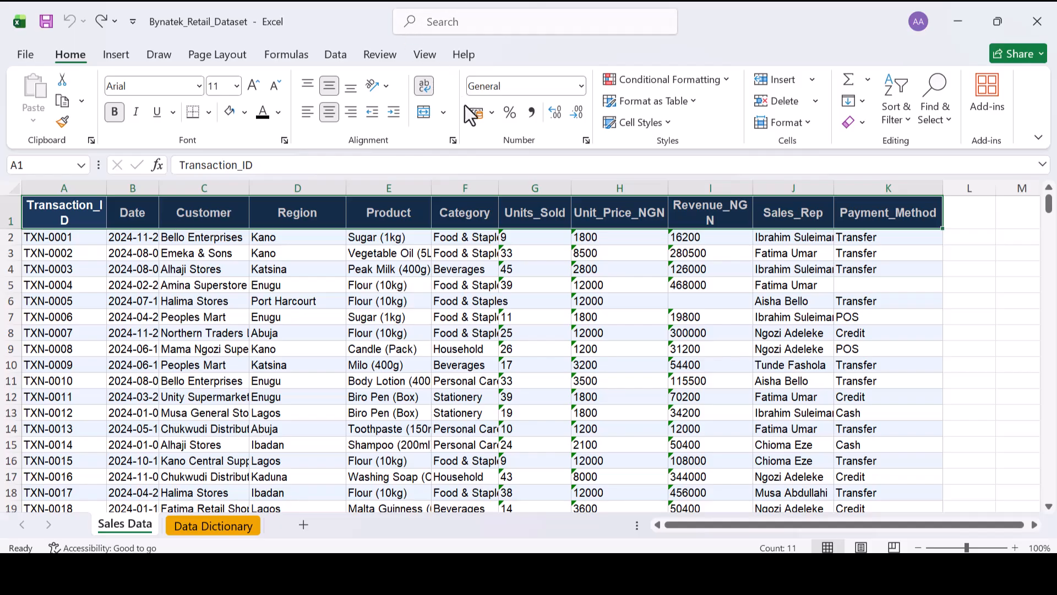
- From cell A1, jump to the last Transaction_ID and back, and visit the sheet's last used cell before returning to A1
{"action": "left_click", "coordinate": [60, 219]}
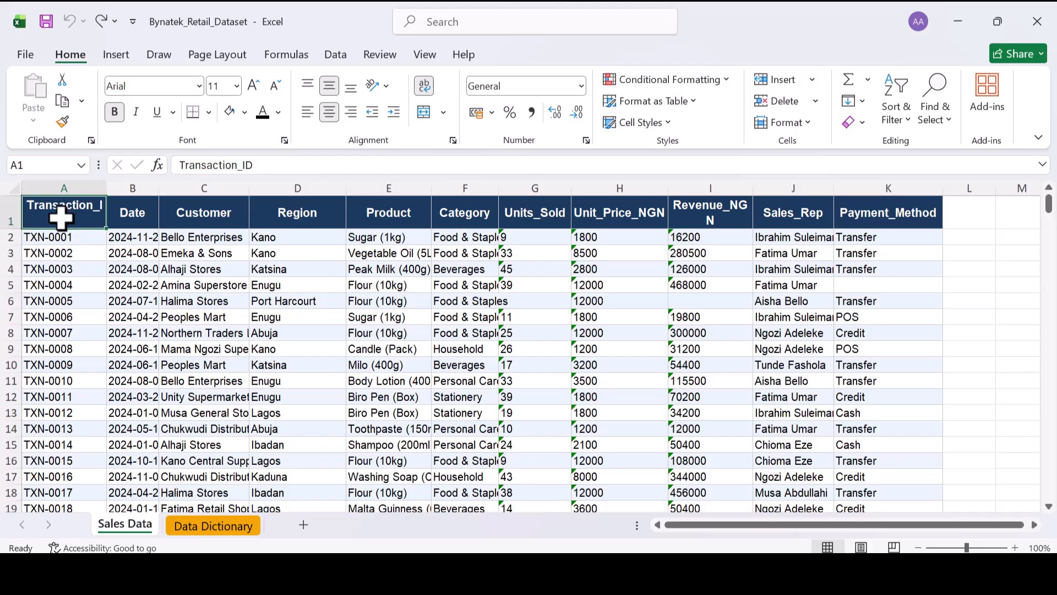
{"action": "key", "text": "ctrl+Down"}
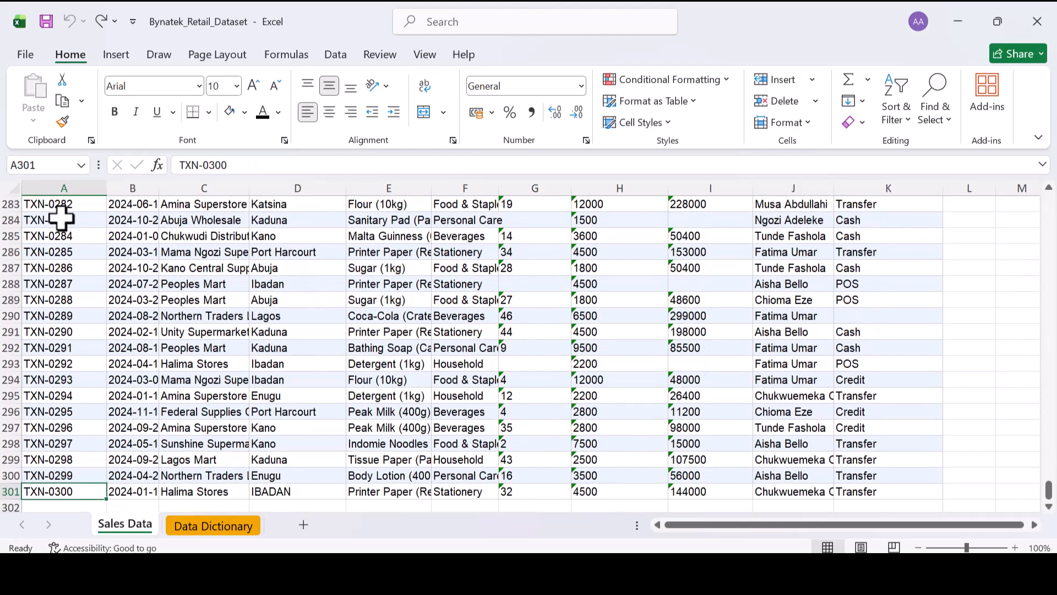
{"action": "key", "text": "ctrl+Up"}
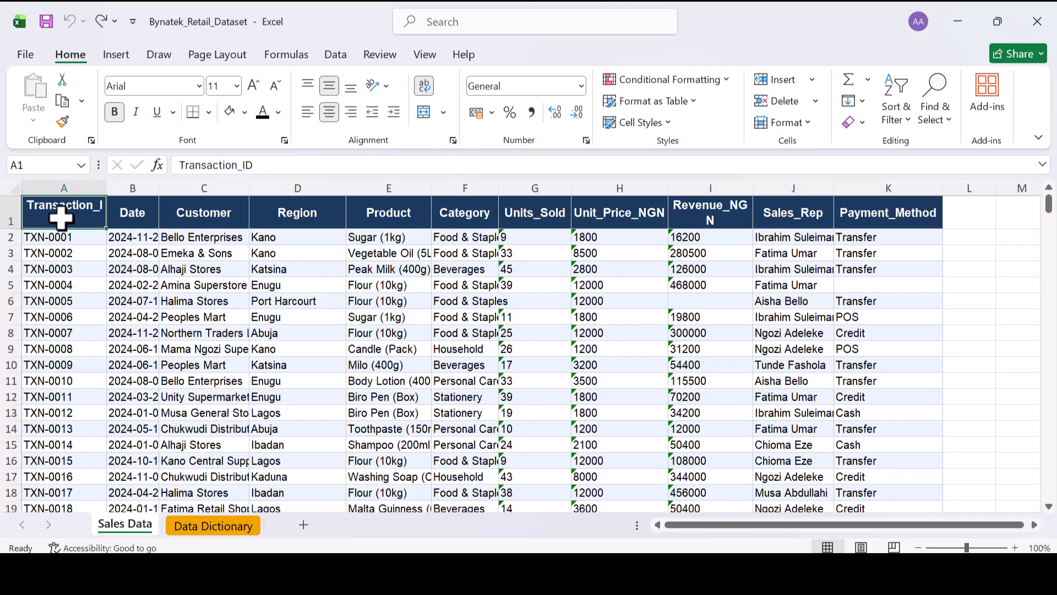
{"action": "key", "text": "ctrl+End"}
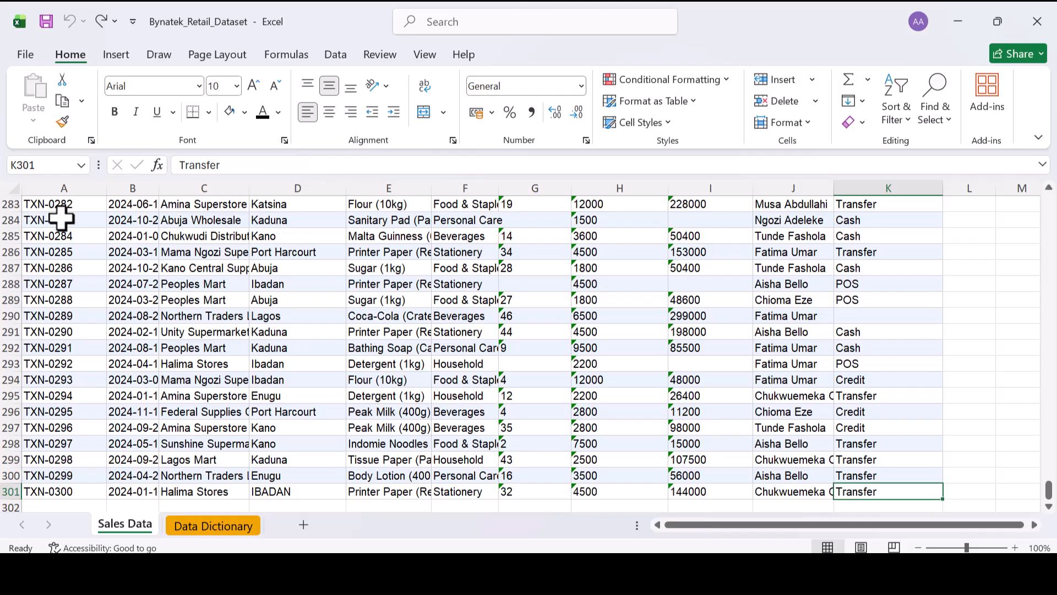
{"action": "key", "text": "ctrl+Home"}
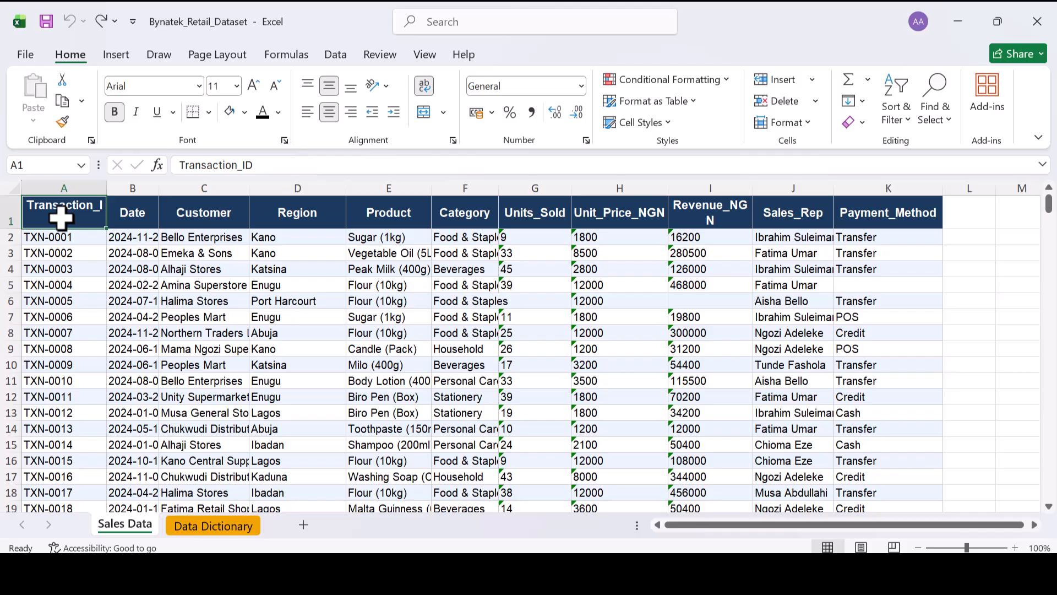
- Enlarge the sheet to 149% and jump along column A through the last record to the worksheet's final row and back to A1
{"action": "key", "text": "ctrl+Down"}
{"action": "scroll", "coordinate": [60, 218], "scroll_direction": "up", "scroll_amount": 5, "text": "ctrl"}
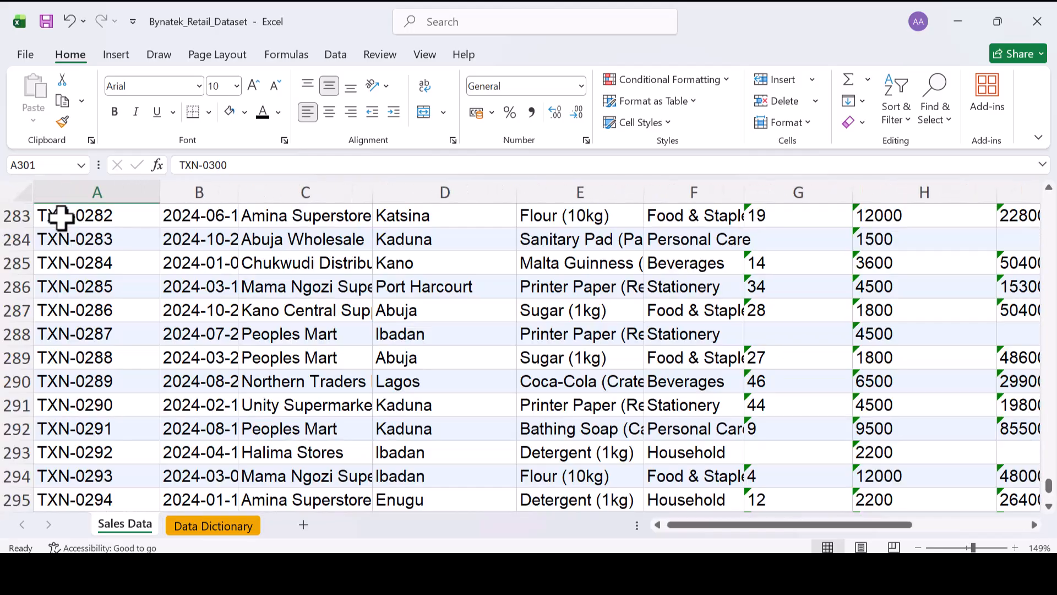
{"action": "scroll", "coordinate": [61, 219], "scroll_direction": "up", "scroll_amount": 10}
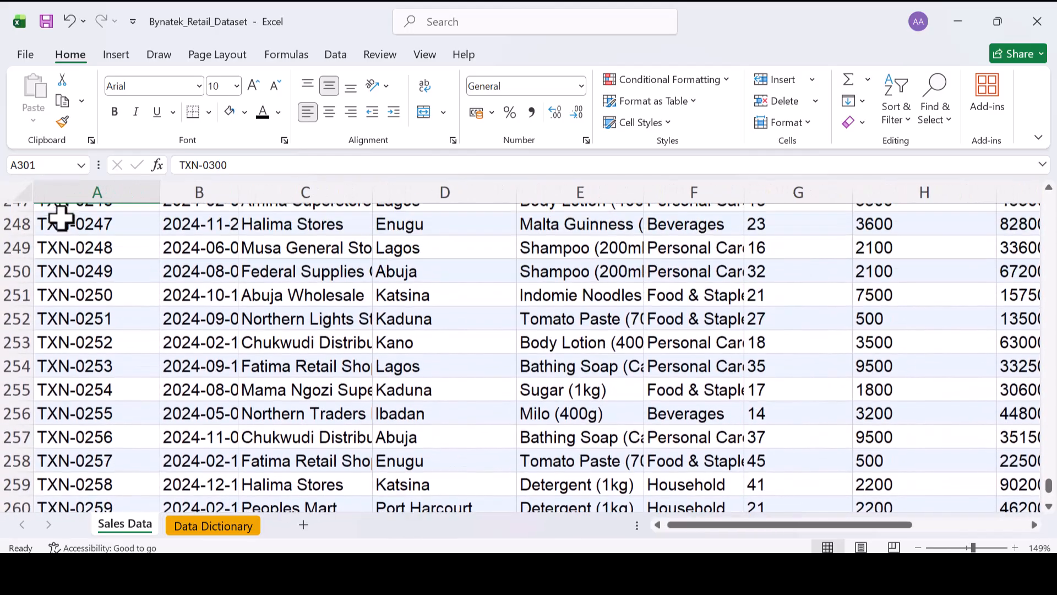
{"action": "key", "text": "ctrl+Down"}
{"action": "scroll", "coordinate": [60, 218], "scroll_direction": "down", "scroll_amount": 4}
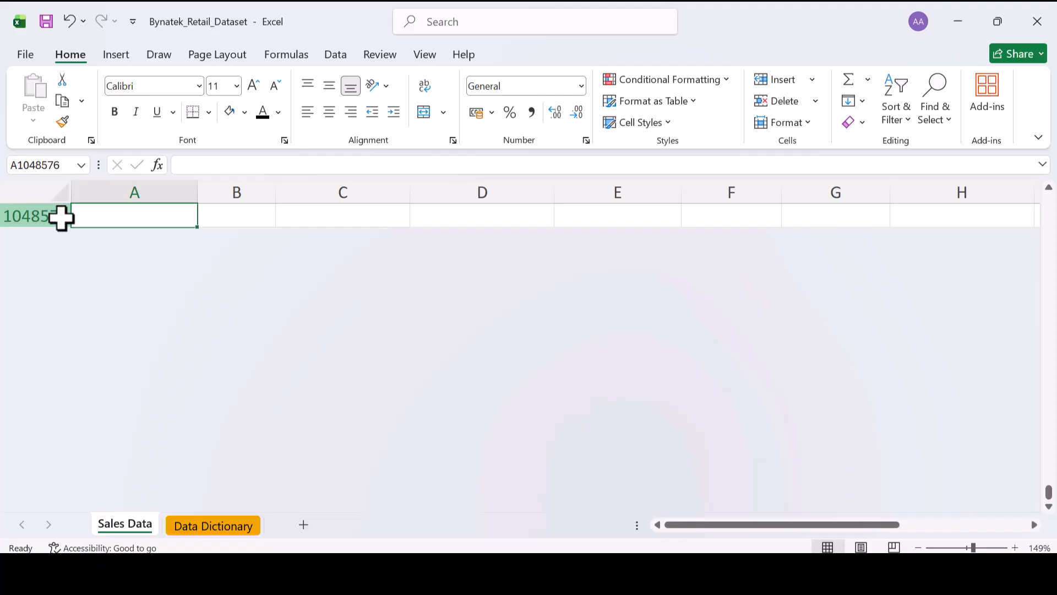
{"action": "key", "text": "ctrl+Up"}
{"action": "key", "text": "ctrl+Up"}
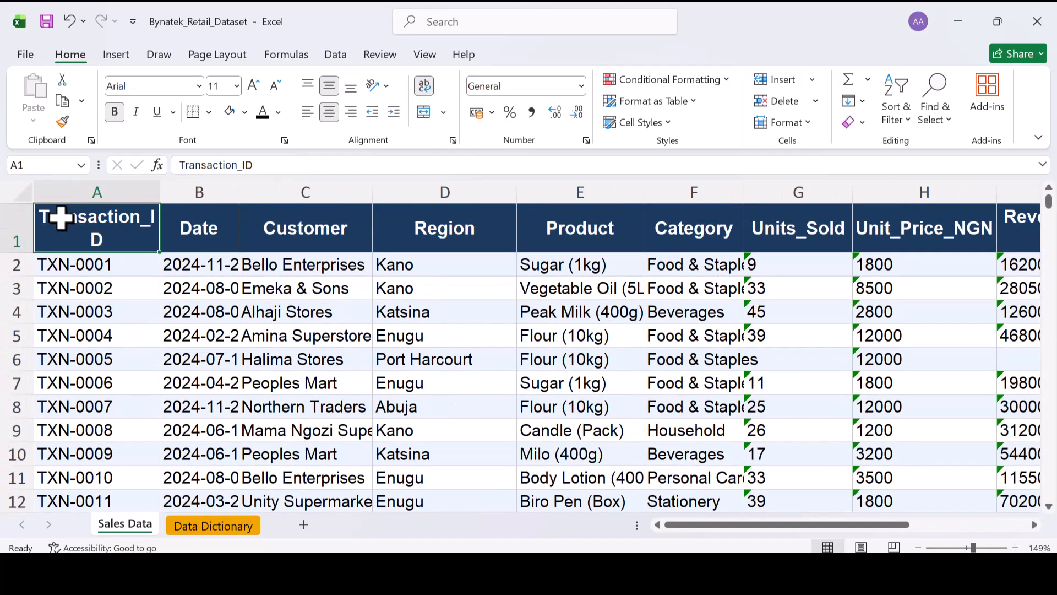
- Go to the last record in column A, move across to its Payment_Method cell, and return to A1
{"action": "key", "text": "ctrl+Down"}
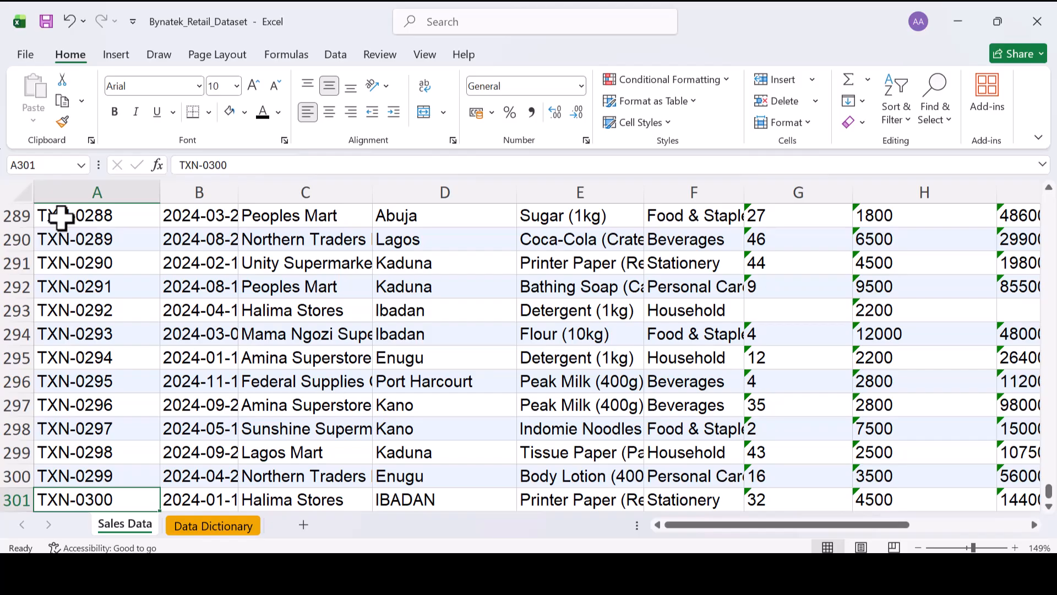
{"action": "key", "text": "ctrl+Right"}
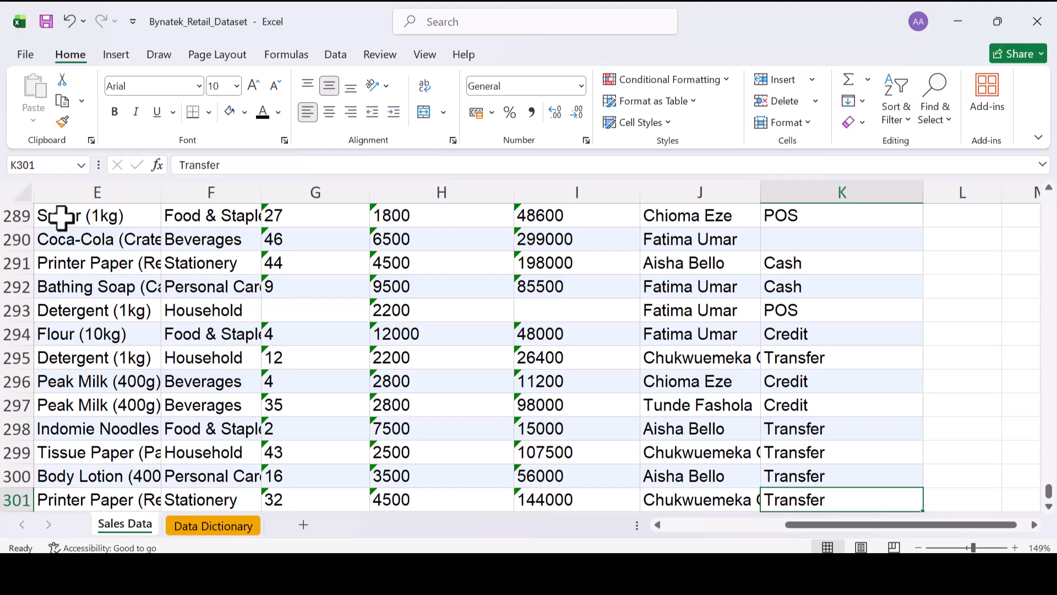
{"action": "key", "text": "ctrl+Home"}
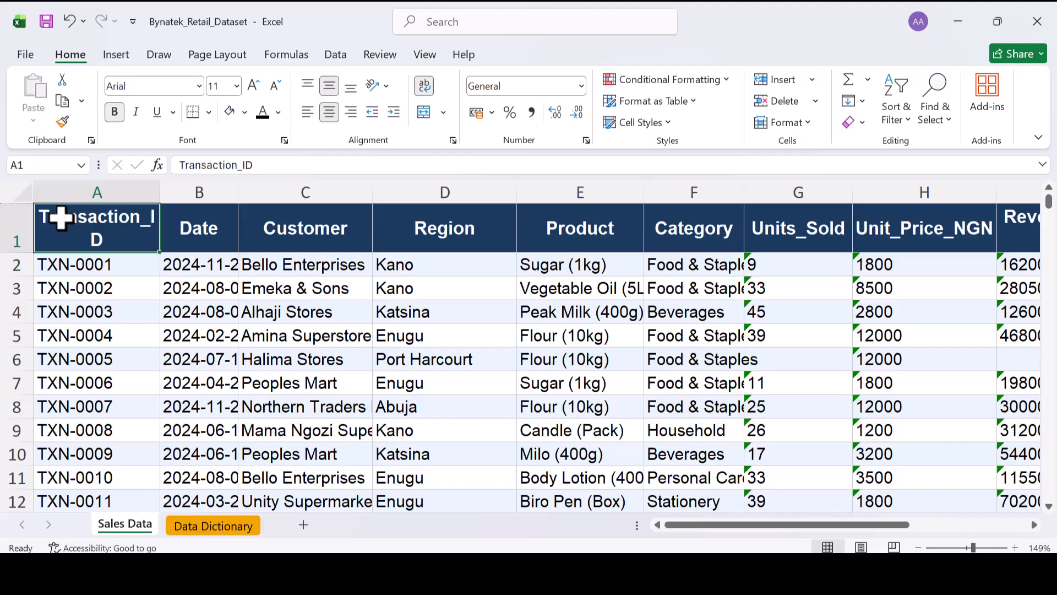
- Select the first Transaction_ID below the header and look over the opening sales records
{"action": "key", "text": "Down"}
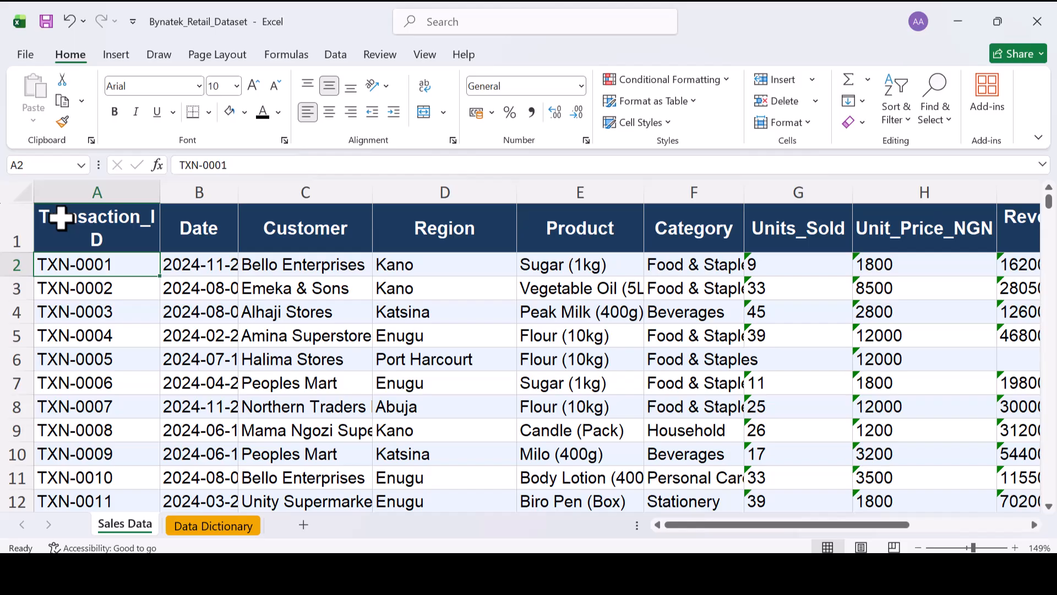
{"action": "key", "text": "Down"}
{"action": "key", "text": "Up"}
{"action": "scroll", "coordinate": [61, 218], "scroll_direction": "down", "scroll_amount": 1}
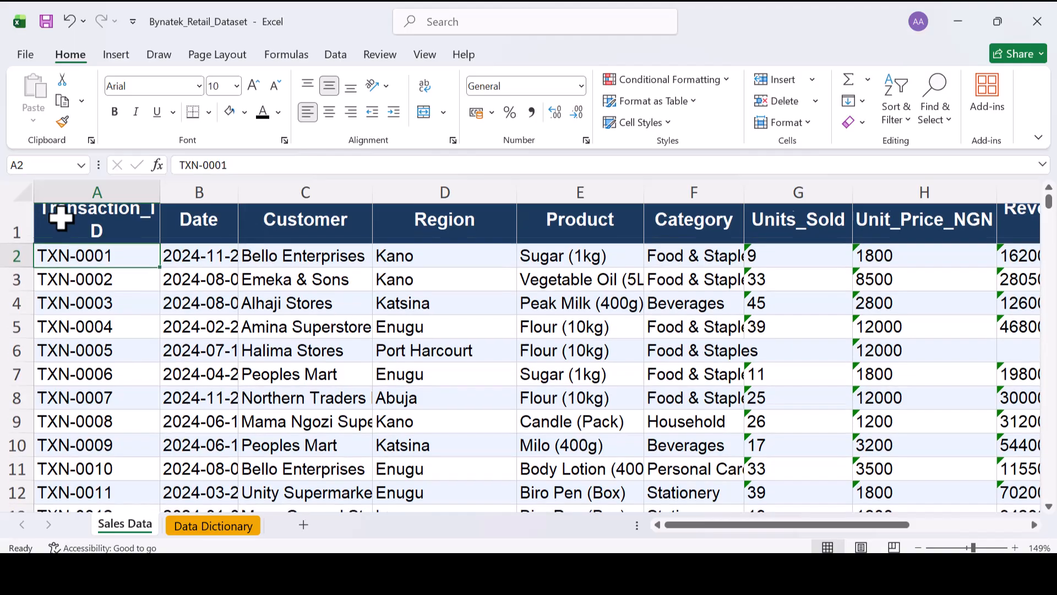
{"action": "scroll", "coordinate": [61, 218], "scroll_direction": "down", "scroll_amount": 3}
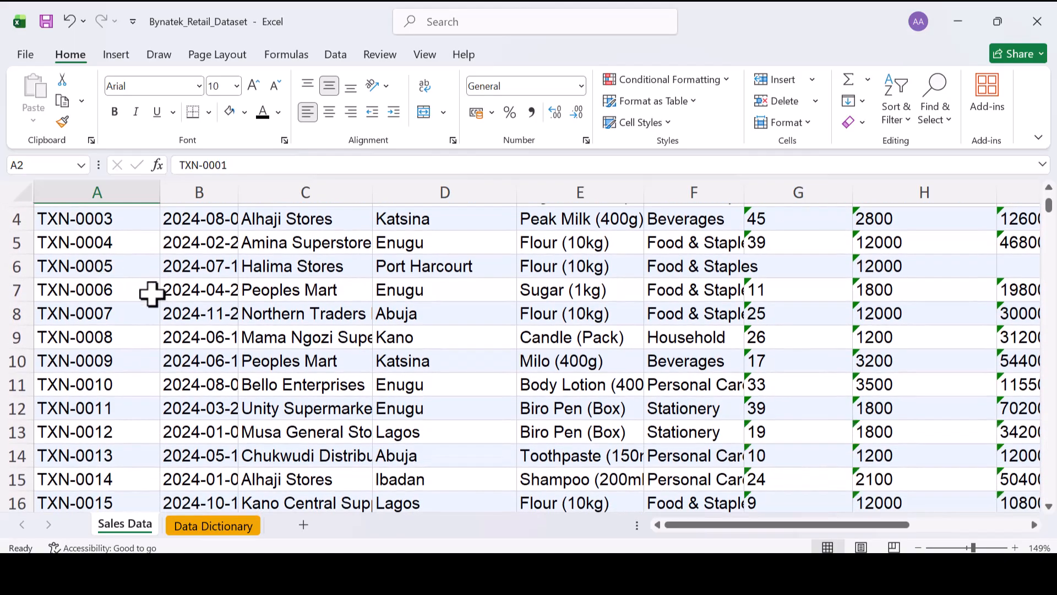
{"action": "scroll", "coordinate": [151, 294], "scroll_direction": "up", "scroll_amount": 3}
{"action": "scroll", "coordinate": [151, 293], "scroll_direction": "up", "scroll_amount": 1}
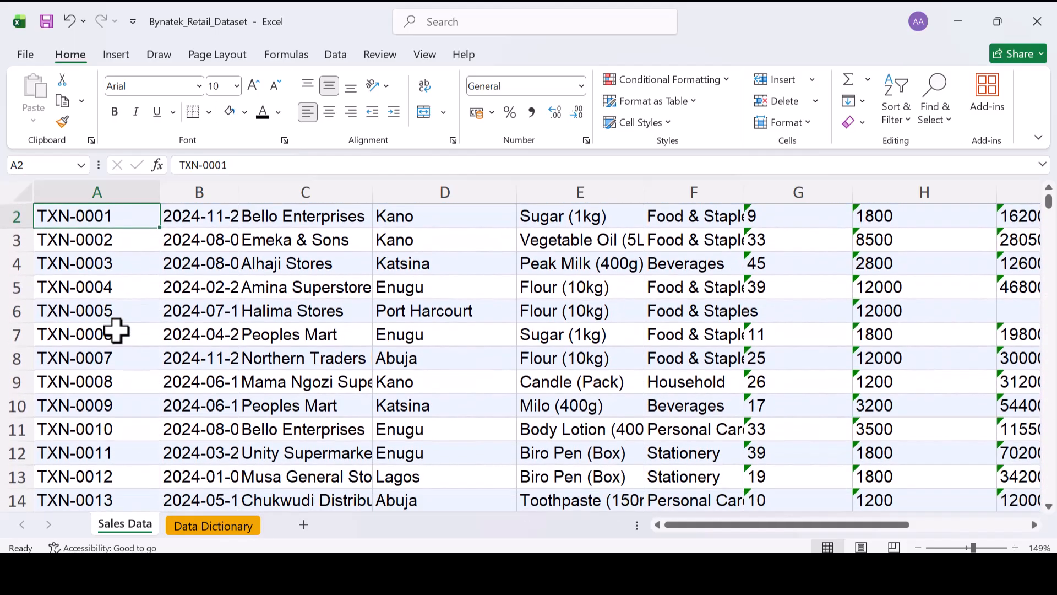
- Examine the sales records down to about row 25 and across to the Payment_Method column
{"action": "scroll", "coordinate": [115, 329], "scroll_direction": "down", "scroll_amount": 3}
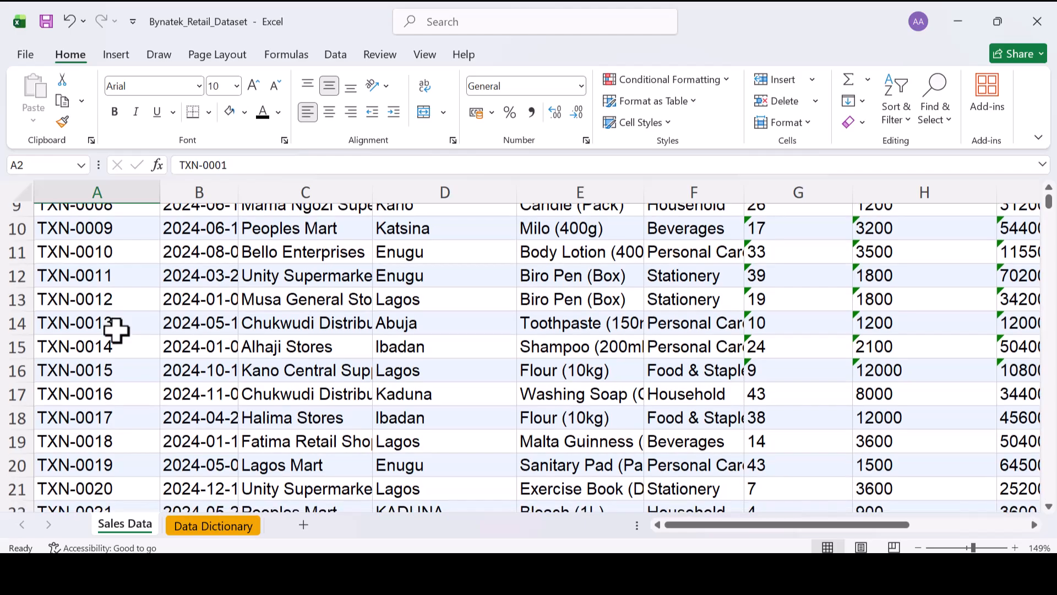
{"action": "scroll", "coordinate": [116, 329], "scroll_direction": "down", "scroll_amount": 1}
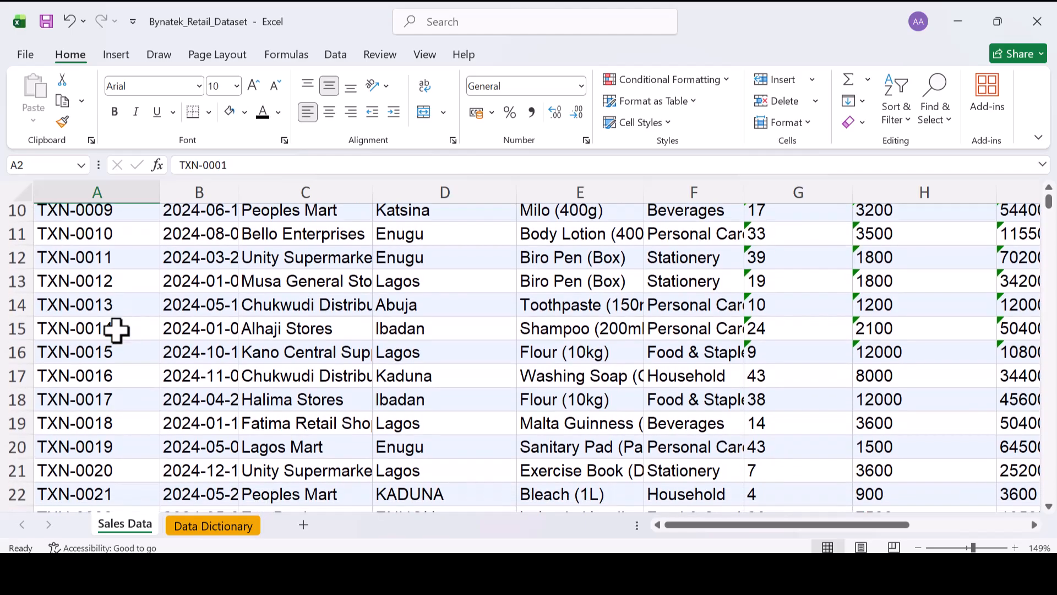
{"action": "scroll", "coordinate": [115, 330], "scroll_direction": "down", "scroll_amount": 2}
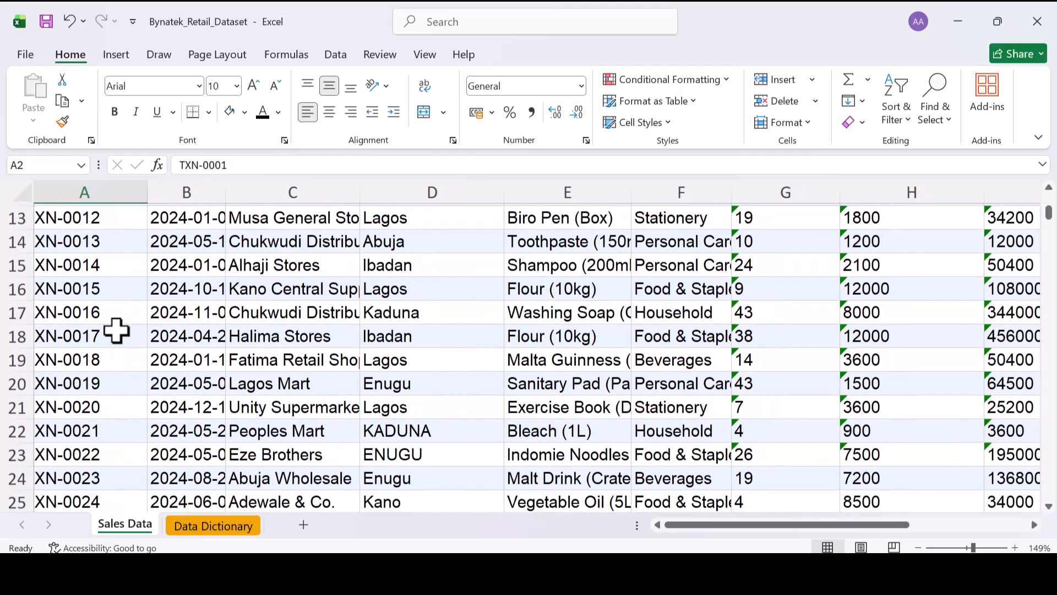
{"action": "scroll", "coordinate": [116, 329], "scroll_direction": "right", "scroll_amount": 3}
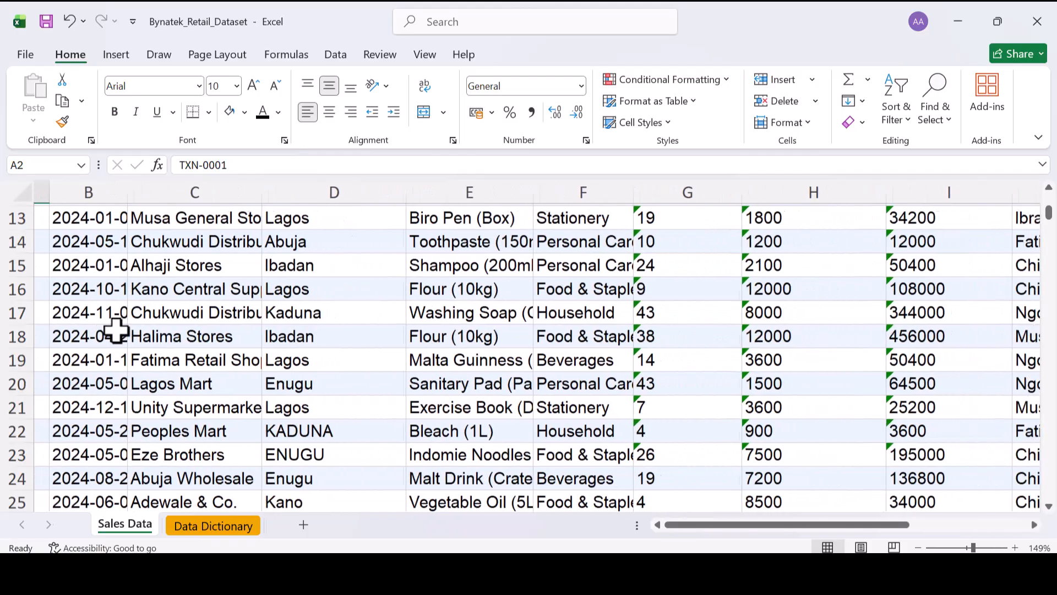
{"action": "scroll", "coordinate": [116, 329], "scroll_direction": "right", "scroll_amount": 1}
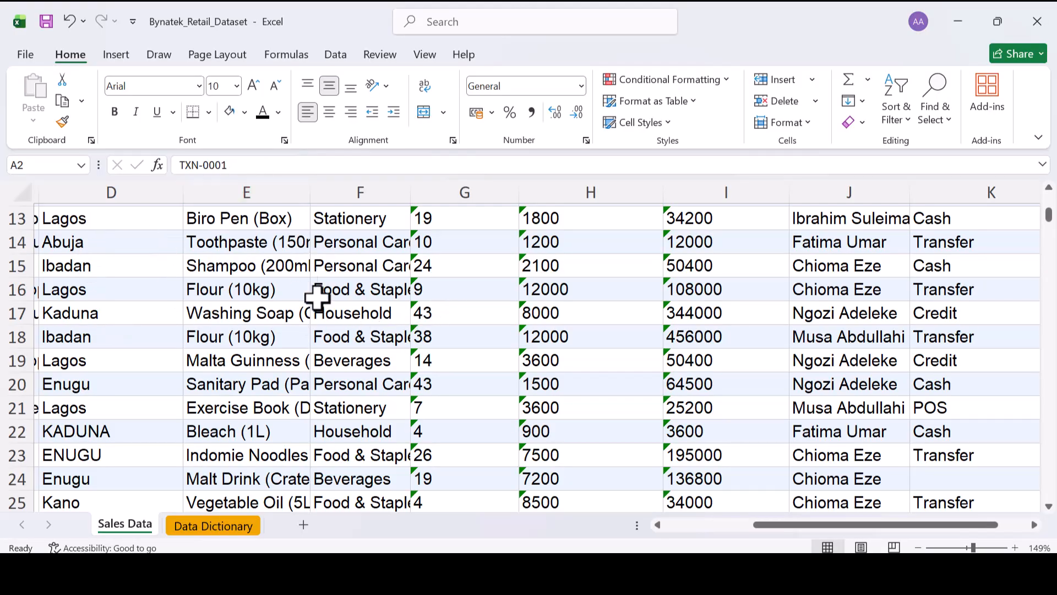
{"action": "scroll", "coordinate": [437, 331], "scroll_direction": "right", "scroll_amount": 2}
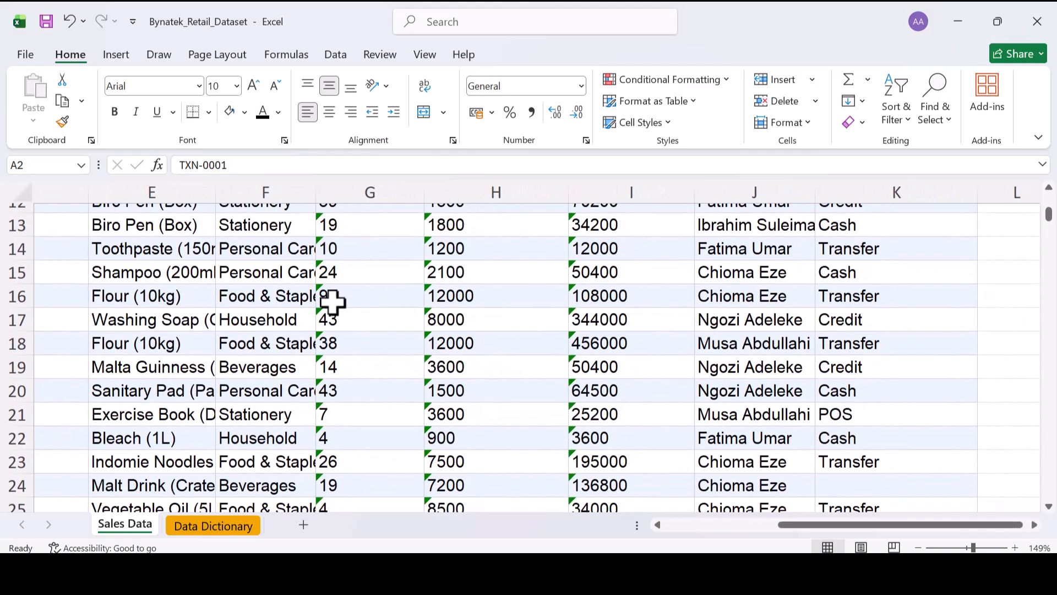
{"action": "scroll", "coordinate": [214, 370], "scroll_direction": "right", "scroll_amount": 5}
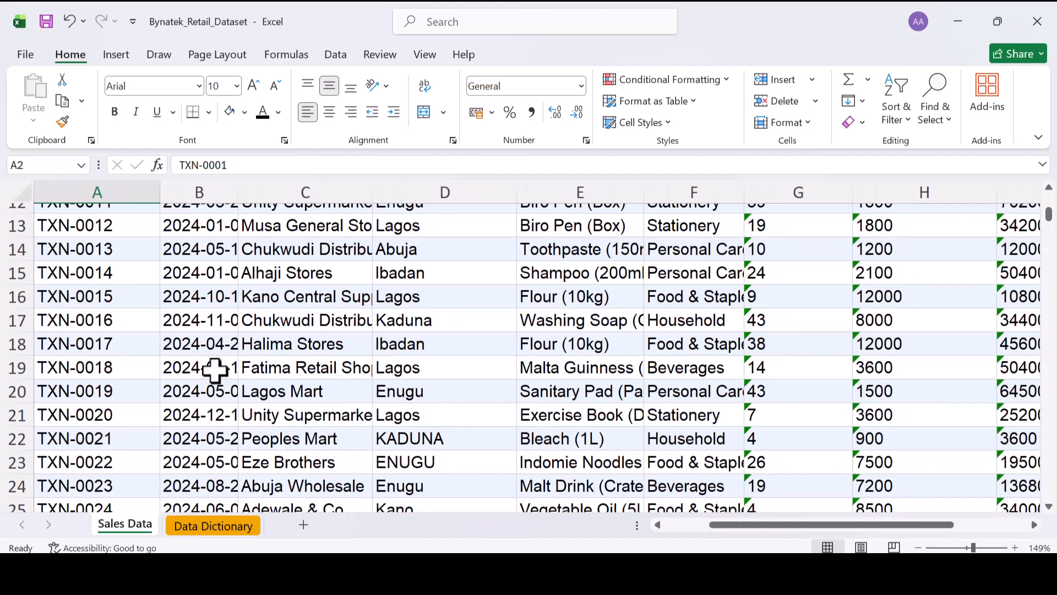
- Examine the sales records in roughly rows 12 to 29 across all columns, then return to the header row
{"action": "scroll", "coordinate": [214, 369], "scroll_direction": "right", "scroll_amount": 1}
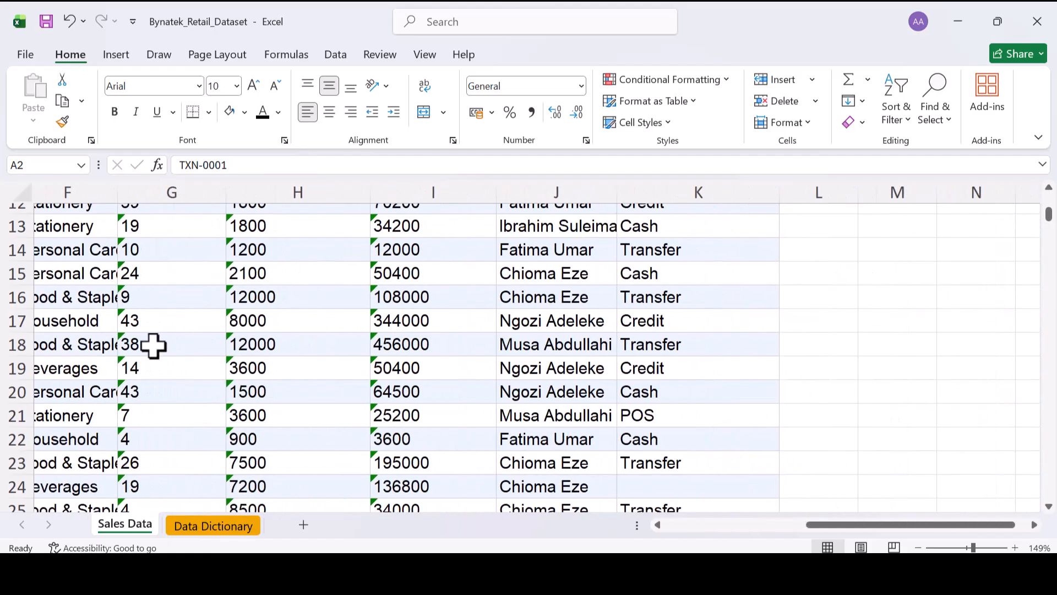
{"action": "scroll", "coordinate": [153, 345], "scroll_direction": "left", "scroll_amount": 6}
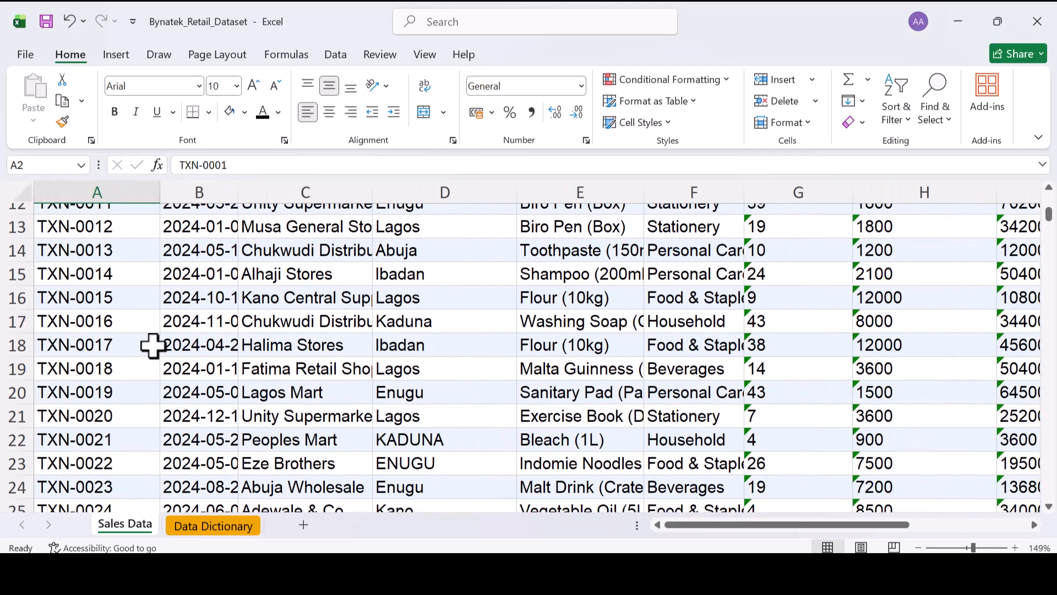
{"action": "scroll", "coordinate": [153, 345], "scroll_direction": "down", "scroll_amount": 3}
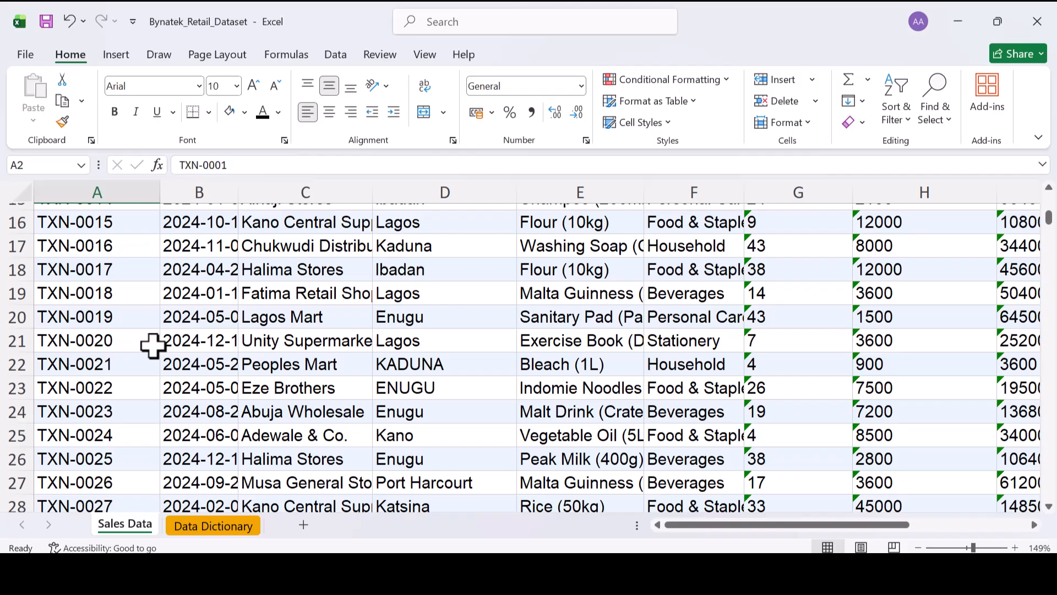
{"action": "scroll", "coordinate": [153, 346], "scroll_direction": "down", "scroll_amount": 1}
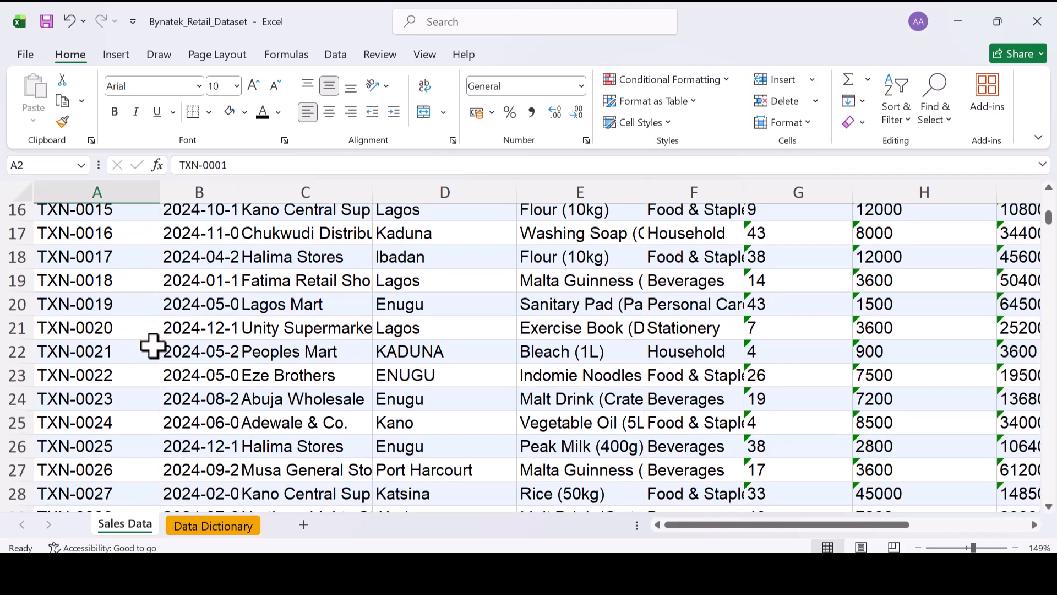
{"action": "scroll", "coordinate": [152, 346], "scroll_direction": "down", "scroll_amount": 1}
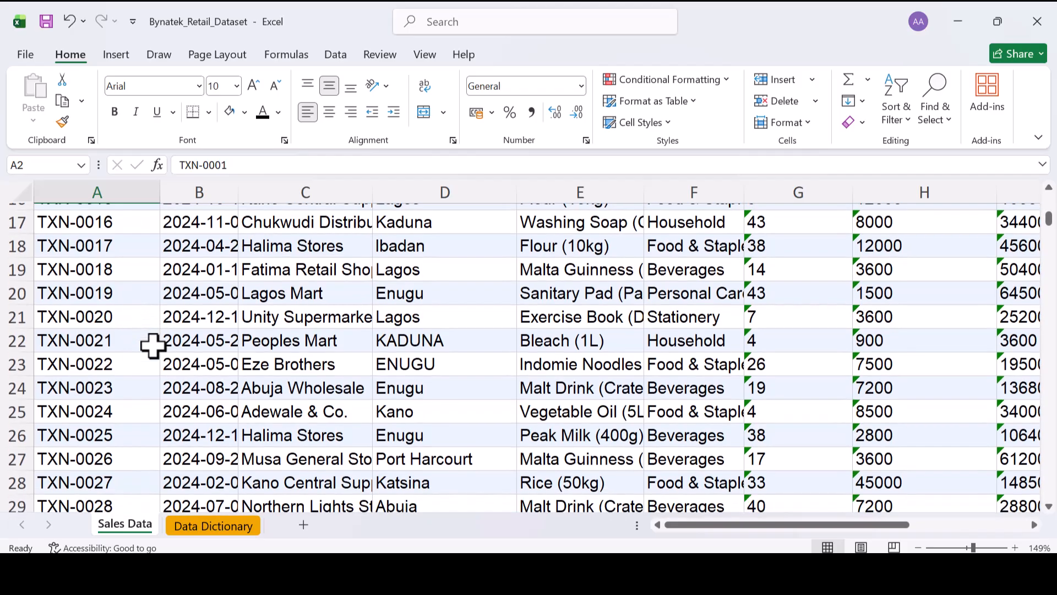
{"action": "scroll", "coordinate": [153, 345], "scroll_direction": "up", "scroll_amount": 5}
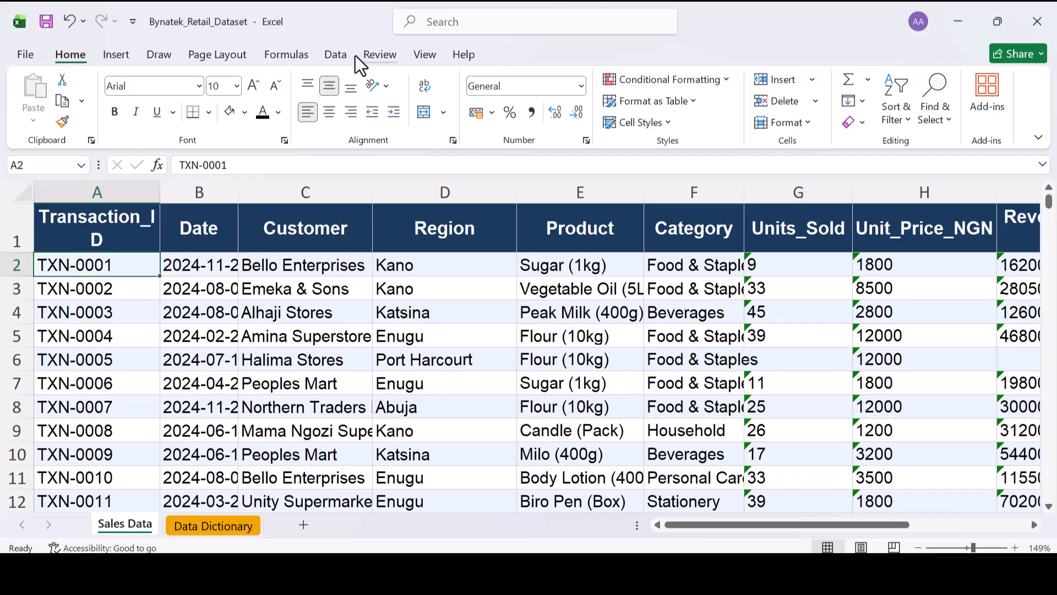
- Freeze the top row of the Sales Data sheet using Freeze Top Row
{"action": "left_click", "coordinate": [424, 55]}
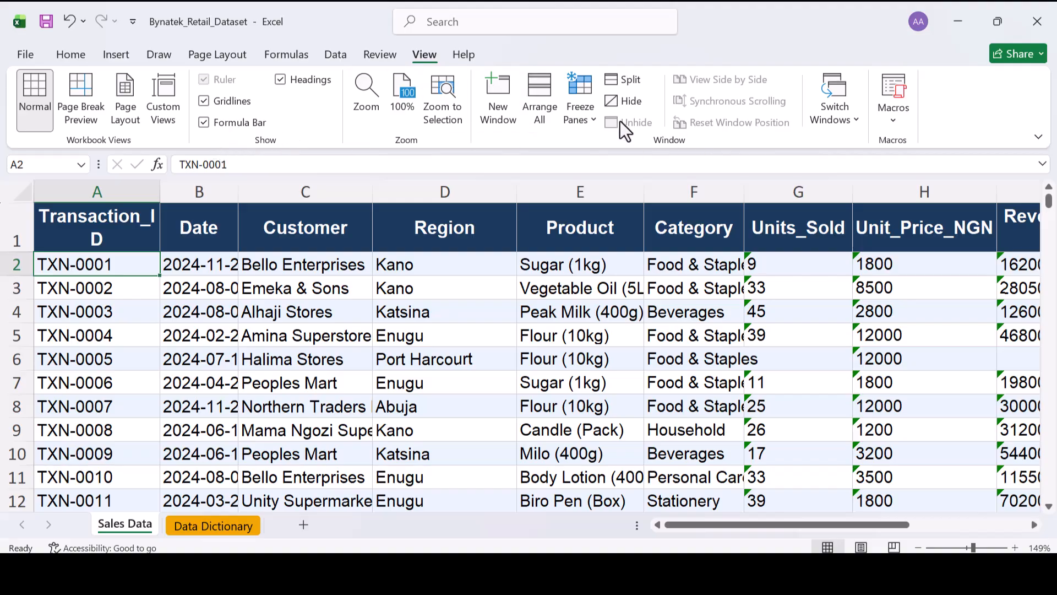
{"action": "left_click", "coordinate": [585, 120]}
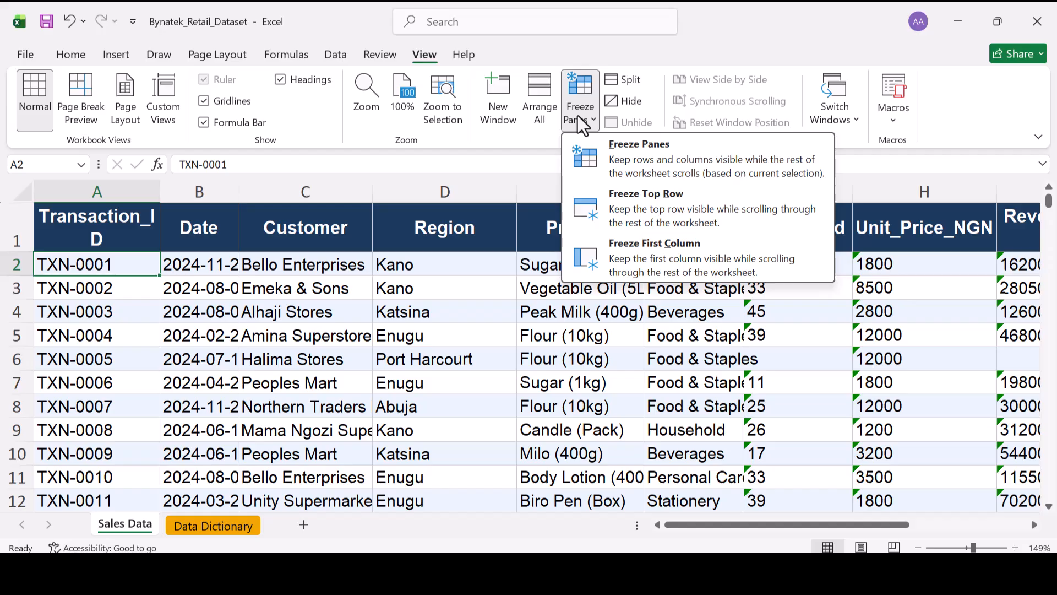
{"action": "left_click", "coordinate": [654, 203]}
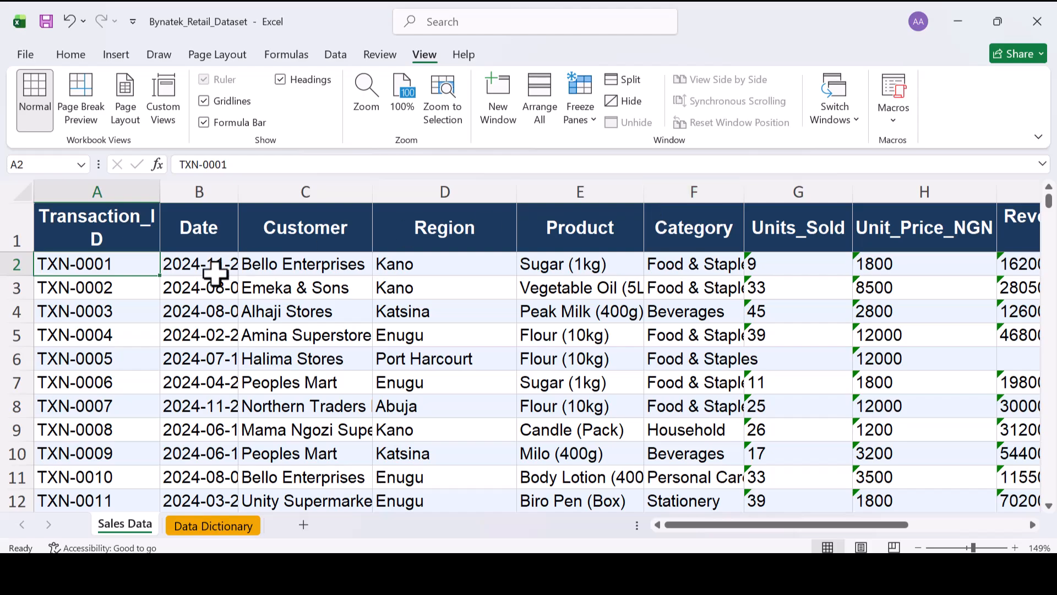
- Check the frozen header row against the sales records down to about row 52
{"action": "scroll", "coordinate": [122, 289], "scroll_direction": "down", "scroll_amount": 1}
{"action": "scroll", "coordinate": [123, 293], "scroll_direction": "down", "scroll_amount": 4}
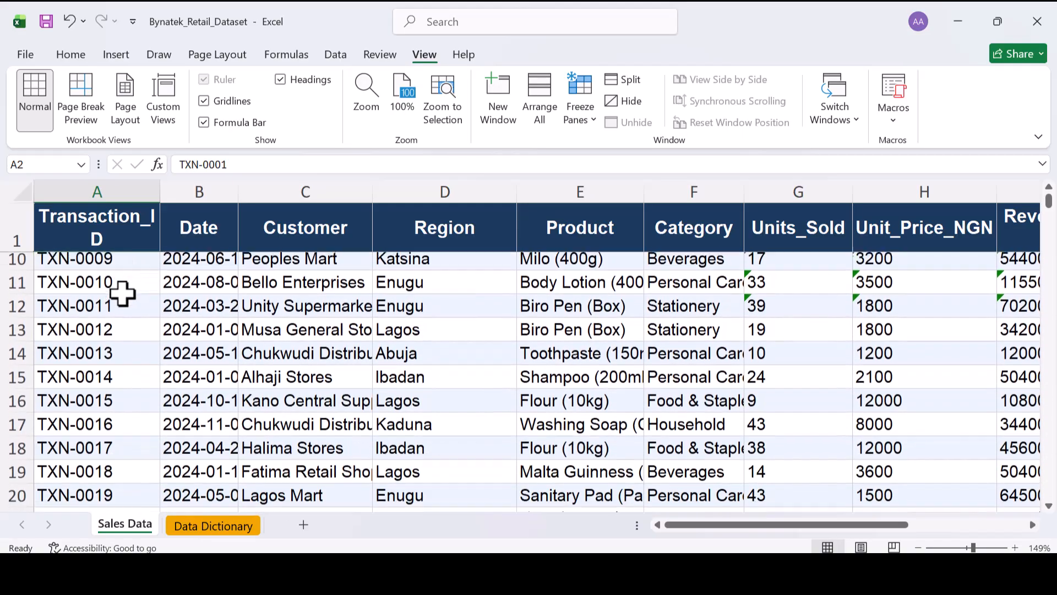
{"action": "scroll", "coordinate": [123, 293], "scroll_direction": "up", "scroll_amount": 5}
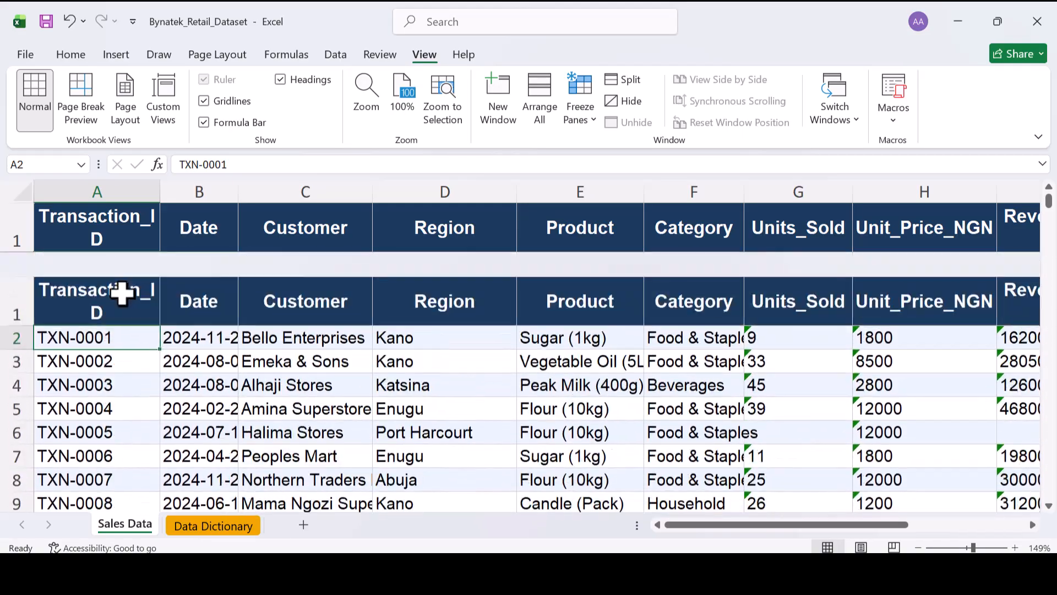
{"action": "scroll", "coordinate": [123, 293], "scroll_direction": "down", "scroll_amount": 6}
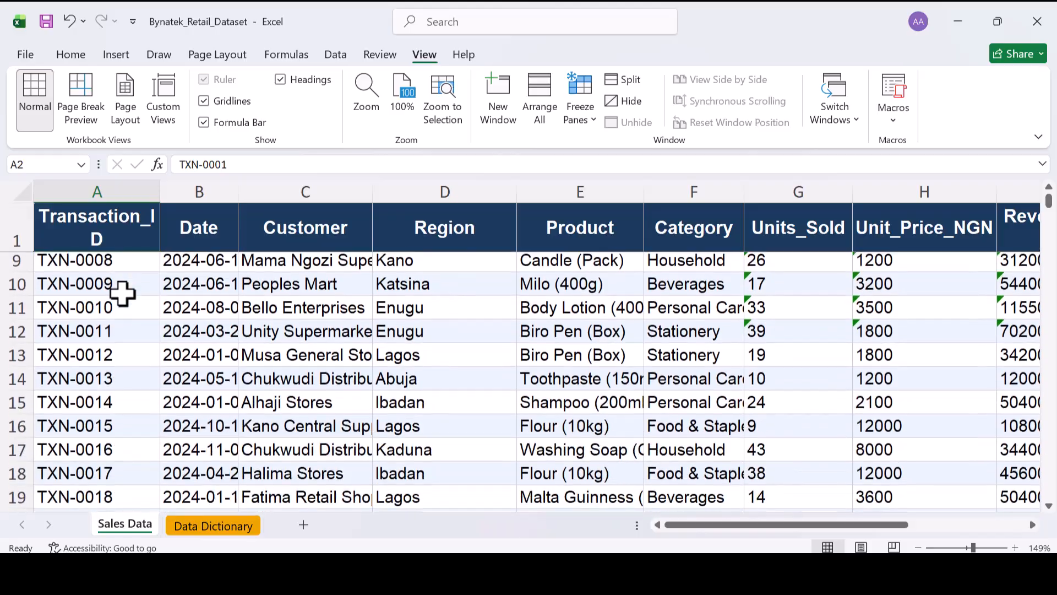
{"action": "scroll", "coordinate": [122, 293], "scroll_direction": "down", "scroll_amount": 1}
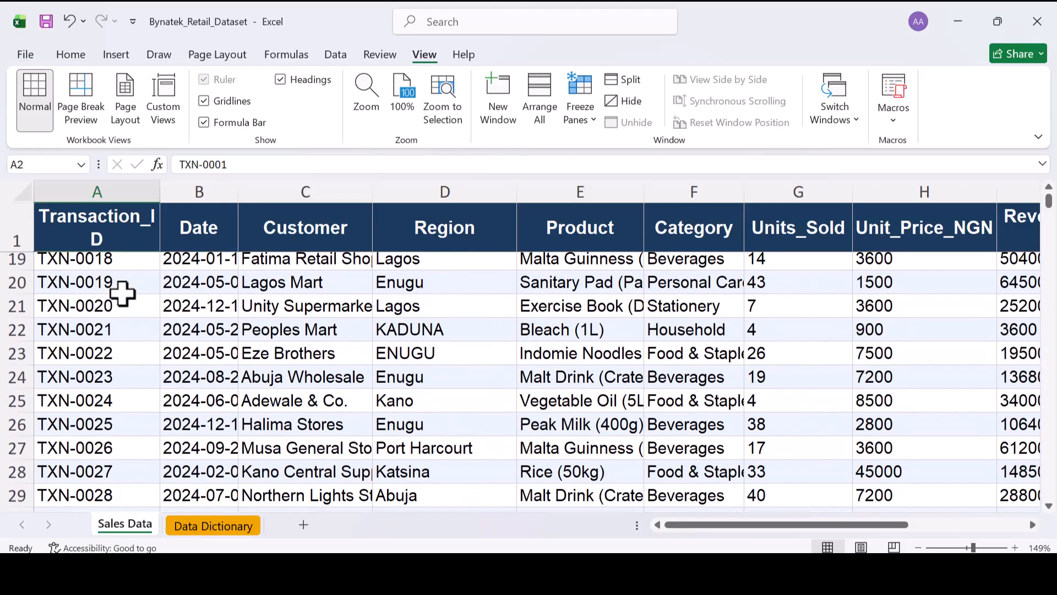
{"action": "scroll", "coordinate": [123, 294], "scroll_direction": "down", "scroll_amount": 3}
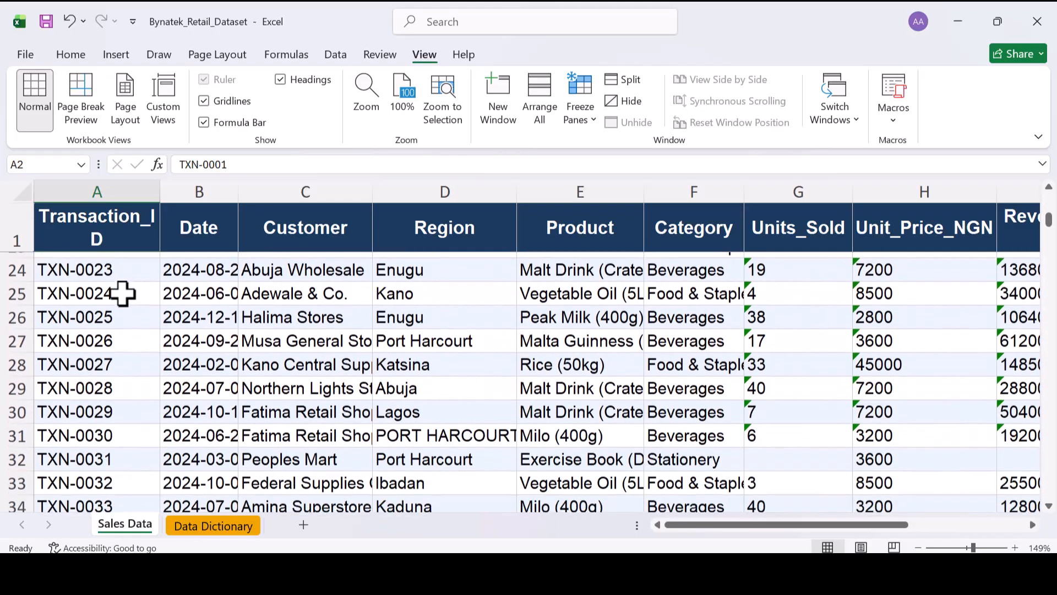
{"action": "scroll", "coordinate": [122, 294], "scroll_direction": "down", "scroll_amount": 4}
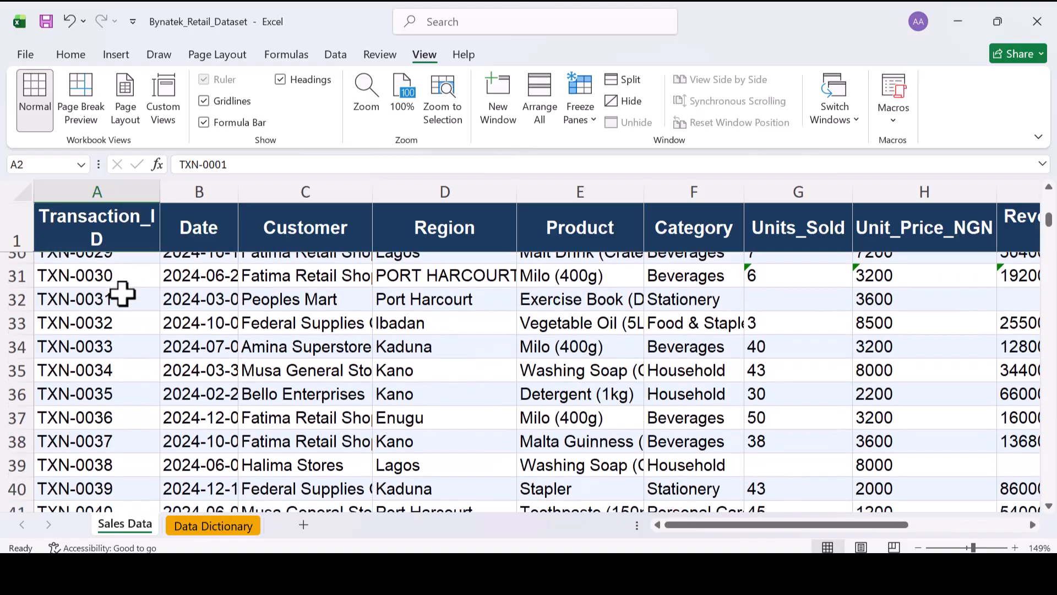
{"action": "scroll", "coordinate": [122, 294], "scroll_direction": "right", "scroll_amount": 1}
{"action": "scroll", "coordinate": [122, 293], "scroll_direction": "down", "scroll_amount": 3}
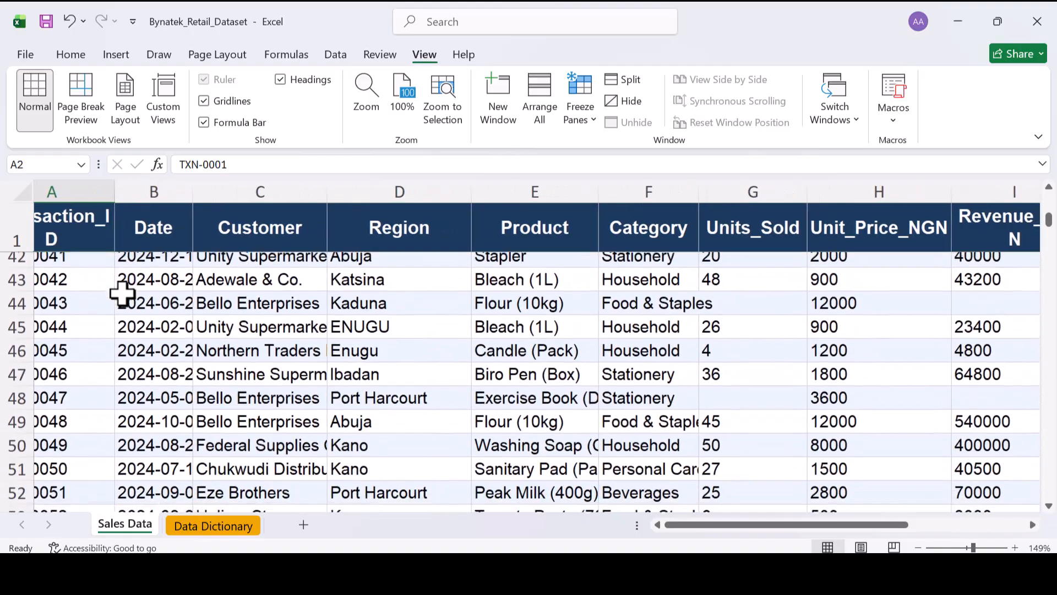
- Look across the records around rows 43 to 55 through Payment_Method, and return to the first record
{"action": "scroll", "coordinate": [122, 293], "scroll_direction": "left", "scroll_amount": 1}
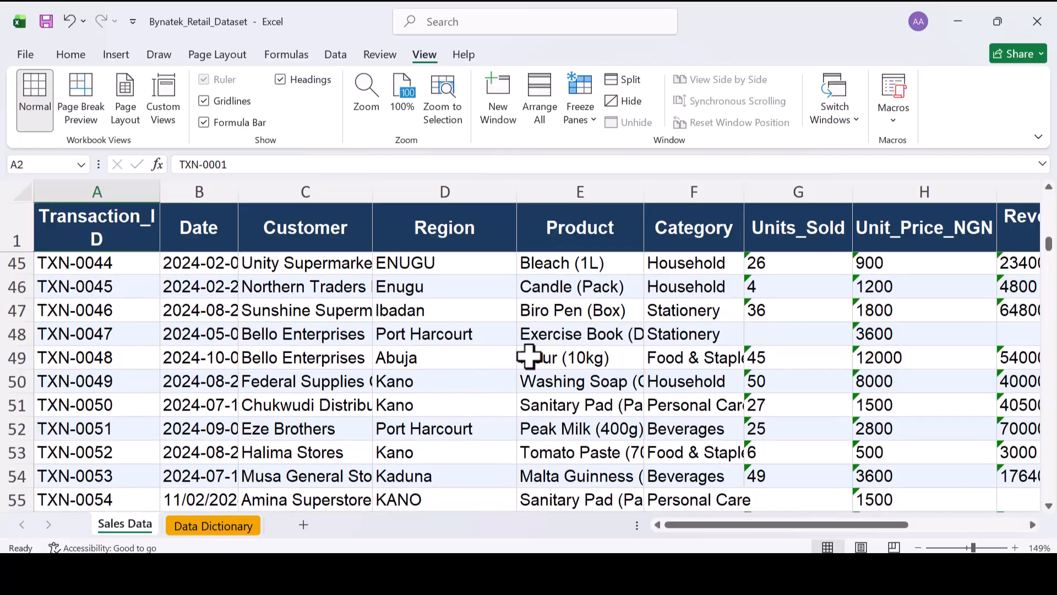
{"action": "scroll", "coordinate": [529, 357], "scroll_direction": "right", "scroll_amount": 5}
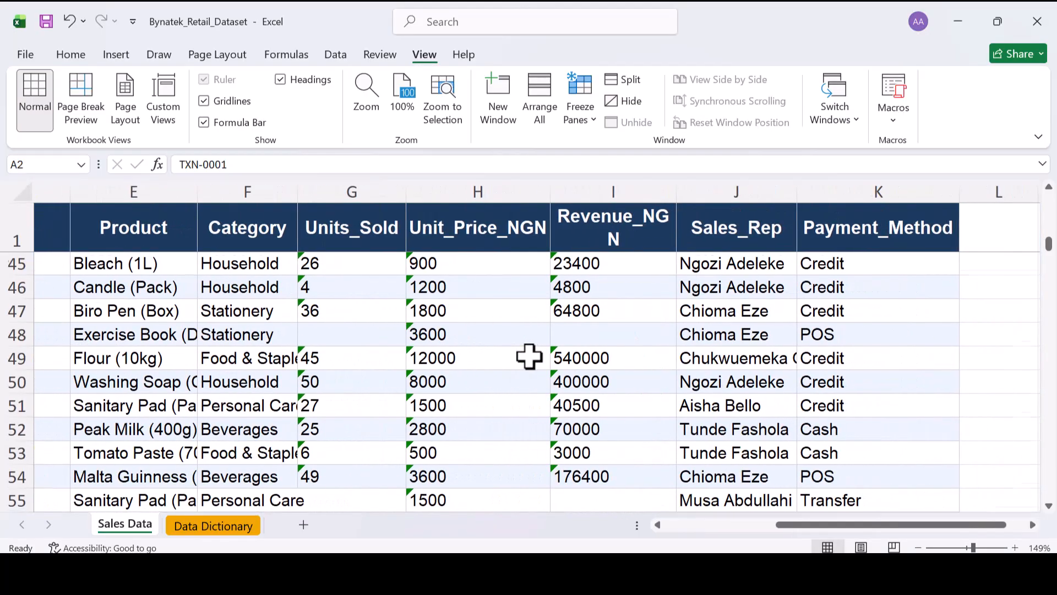
{"action": "scroll", "coordinate": [528, 356], "scroll_direction": "up", "scroll_amount": 1}
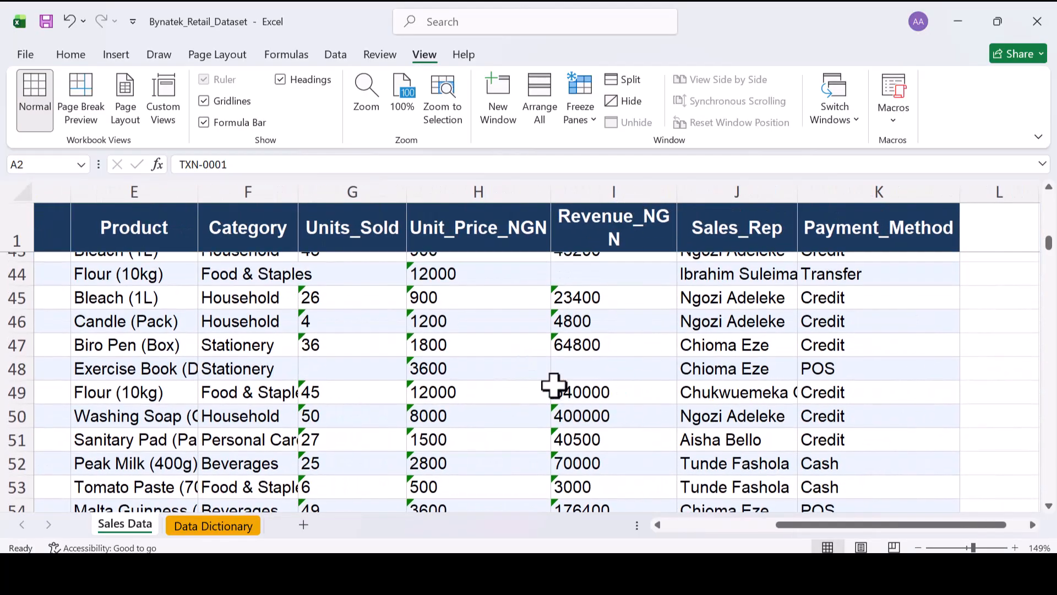
{"action": "scroll", "coordinate": [451, 346], "scroll_direction": "left", "scroll_amount": 5}
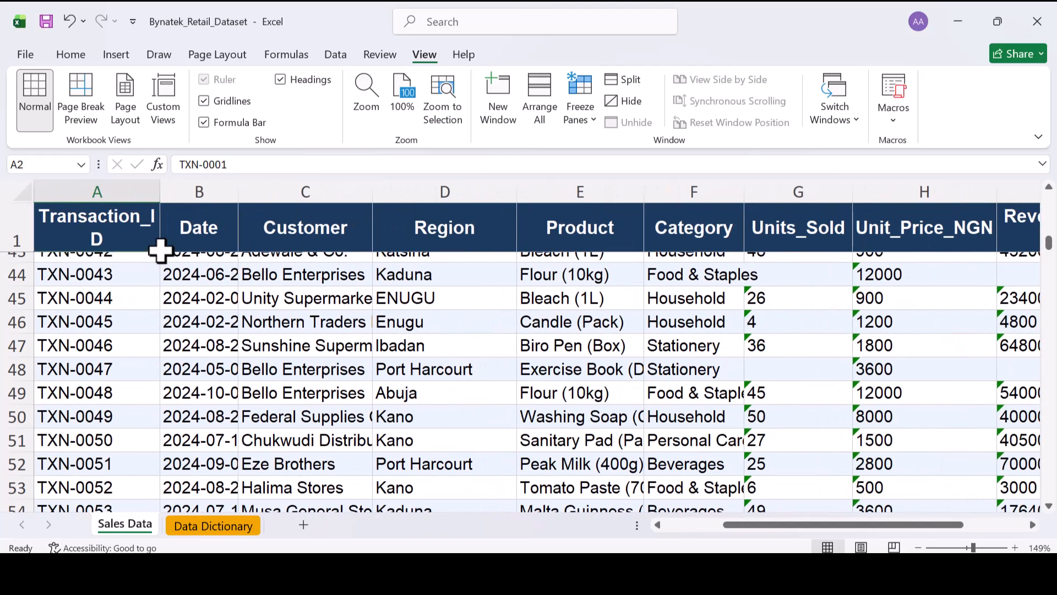
{"action": "scroll", "coordinate": [147, 368], "scroll_direction": "up", "scroll_amount": 14}
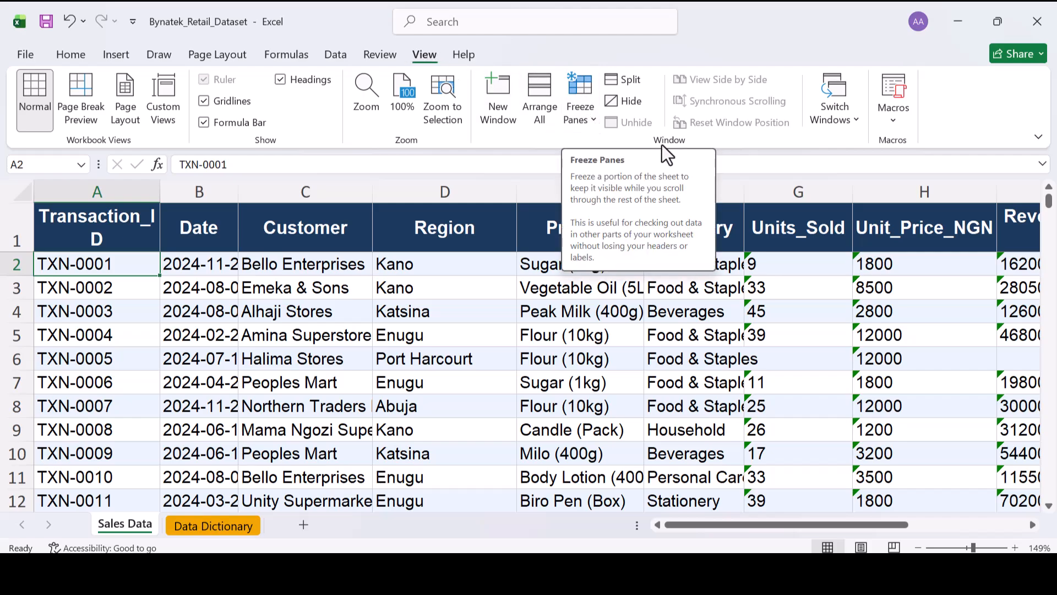
- Review the Freeze Panes options without changing them, and recheck the frozen header over the first few records
{"action": "left_click", "coordinate": [580, 120]}
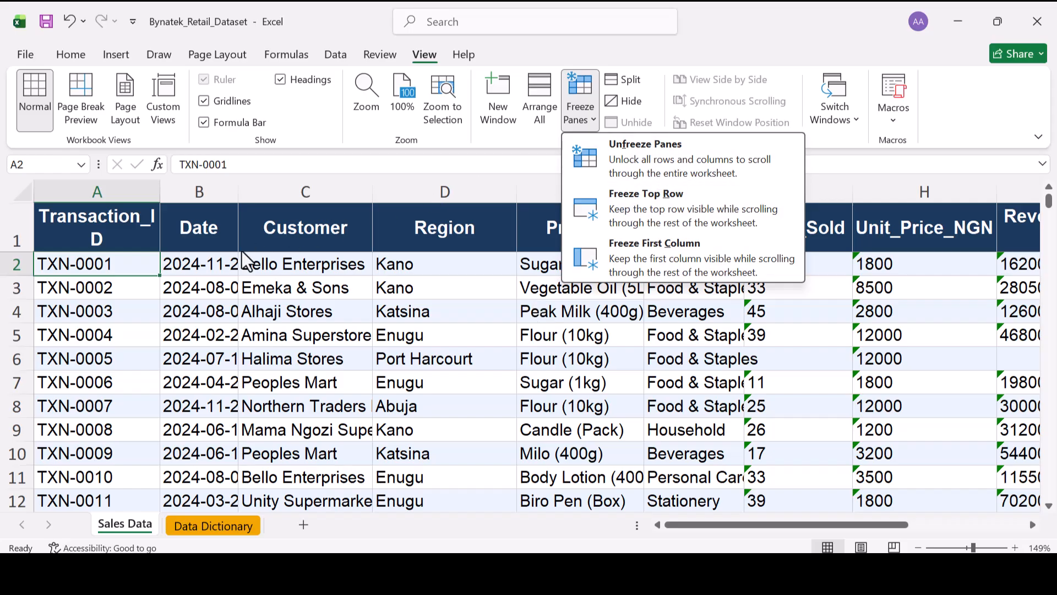
{"action": "left_click", "coordinate": [207, 271]}
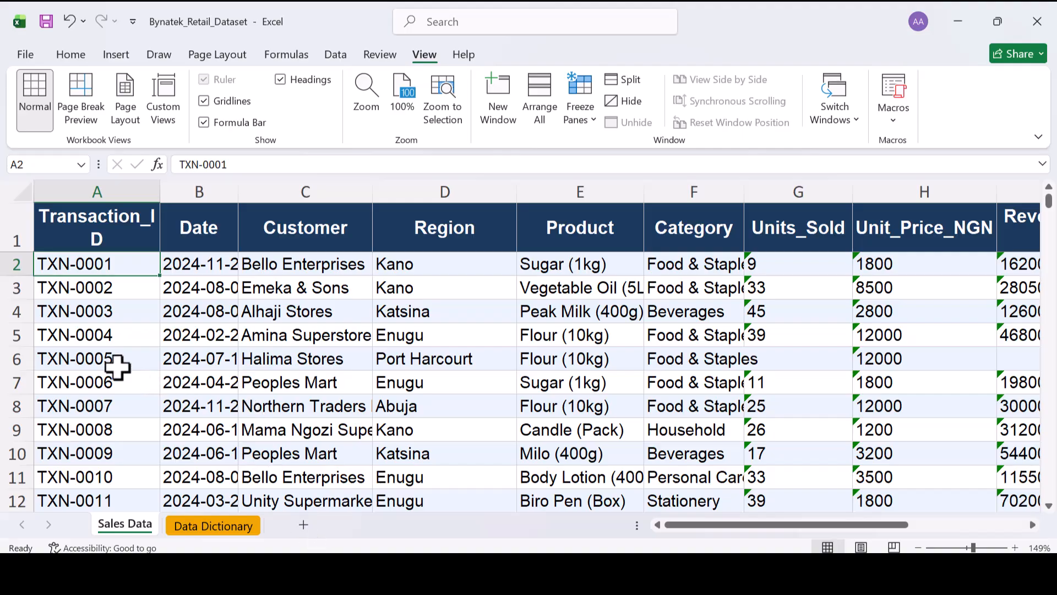
{"action": "key", "text": "alt+w"}
{"action": "key", "text": "s"}
{"action": "scroll", "coordinate": [115, 366], "scroll_direction": "down", "scroll_amount": 2}
{"action": "scroll", "coordinate": [115, 366], "scroll_direction": "up", "scroll_amount": 3}
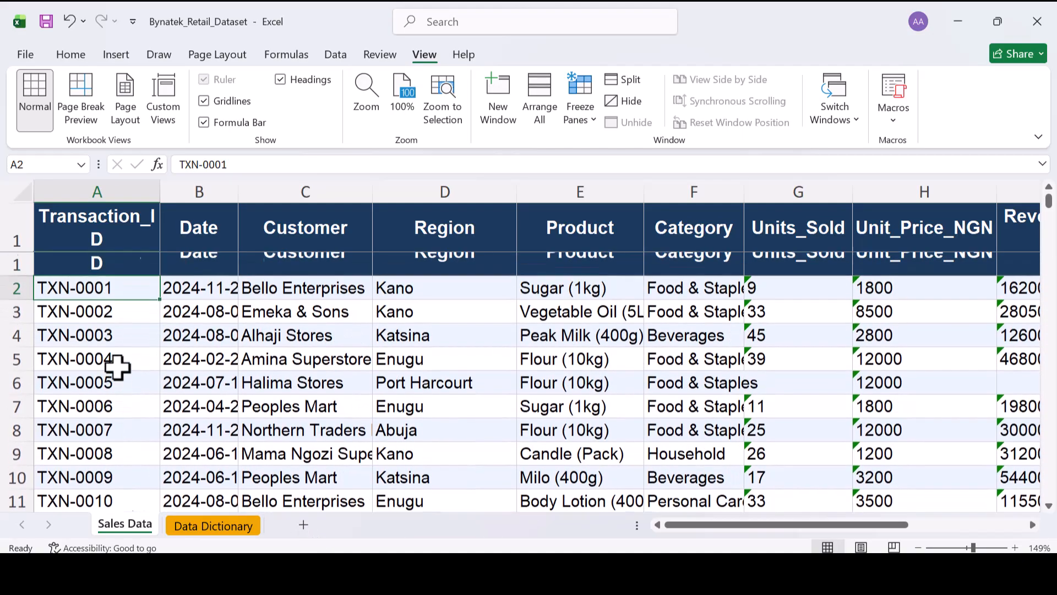
{"action": "scroll", "coordinate": [86, 324], "scroll_direction": "down", "scroll_amount": 1}
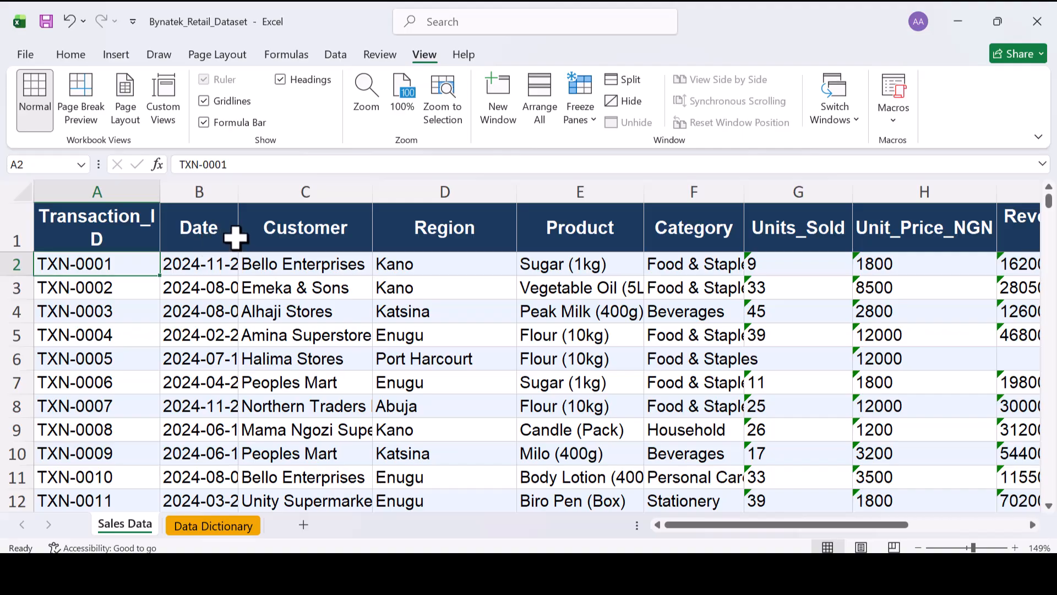
{"action": "scroll", "coordinate": [142, 304], "scroll_direction": "down", "scroll_amount": 2}
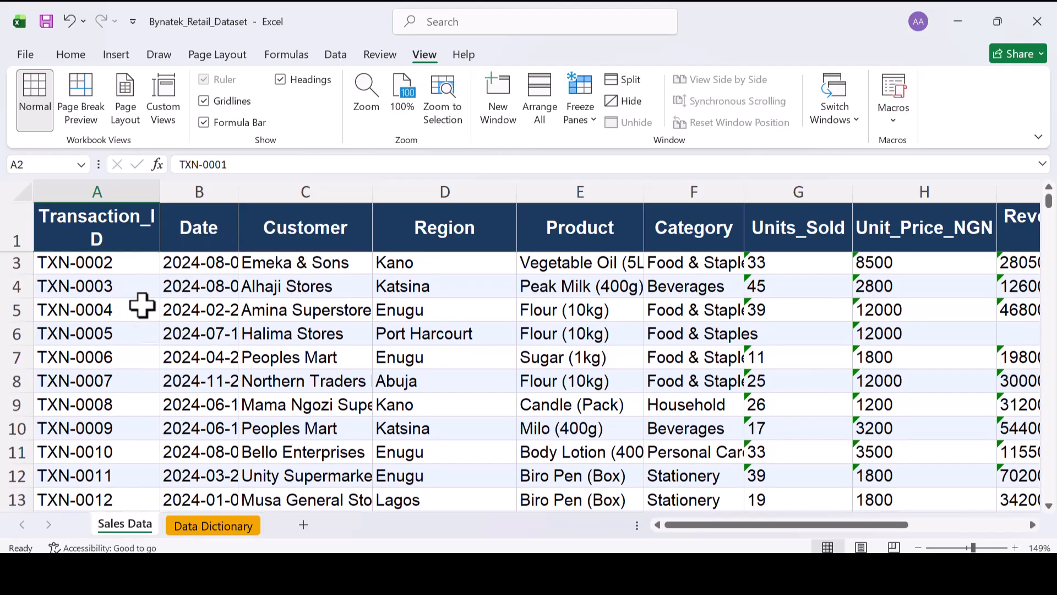
{"action": "scroll", "coordinate": [142, 304], "scroll_direction": "up", "scroll_amount": 2}
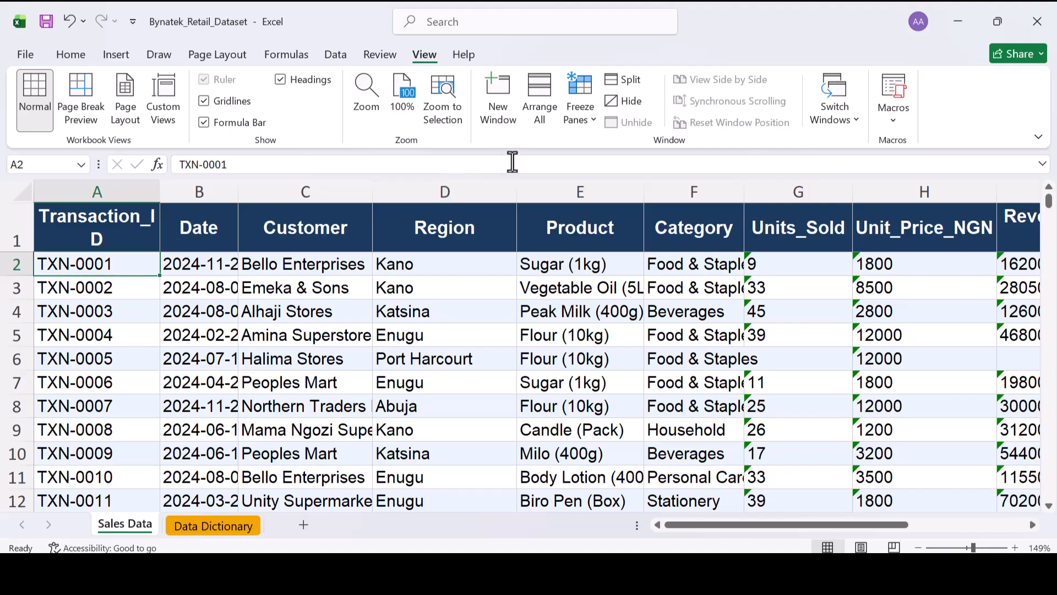
{"action": "left_click", "coordinate": [576, 113]}
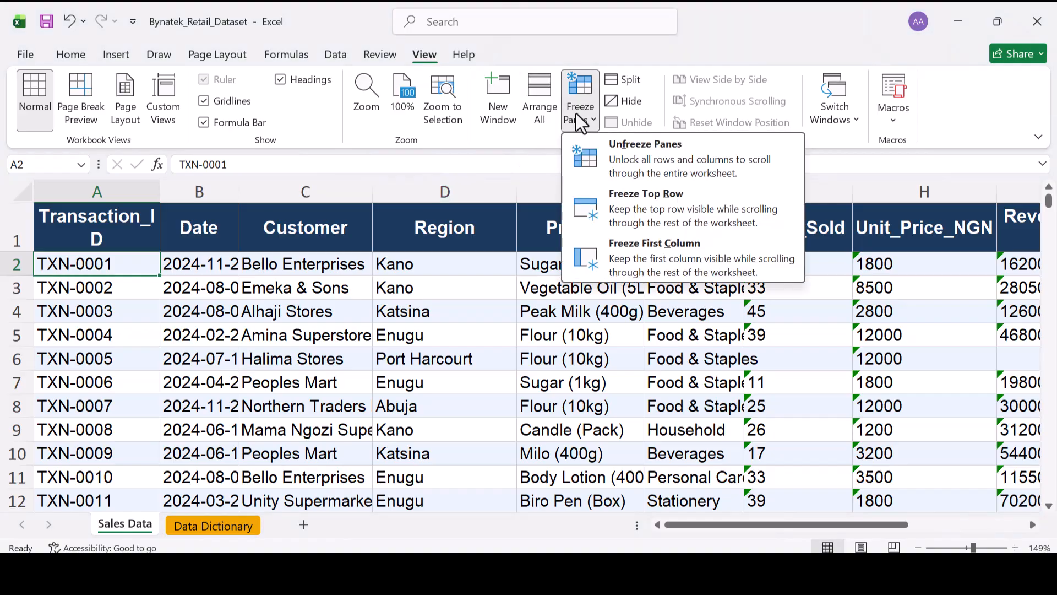
{"action": "key", "text": "Escape"}
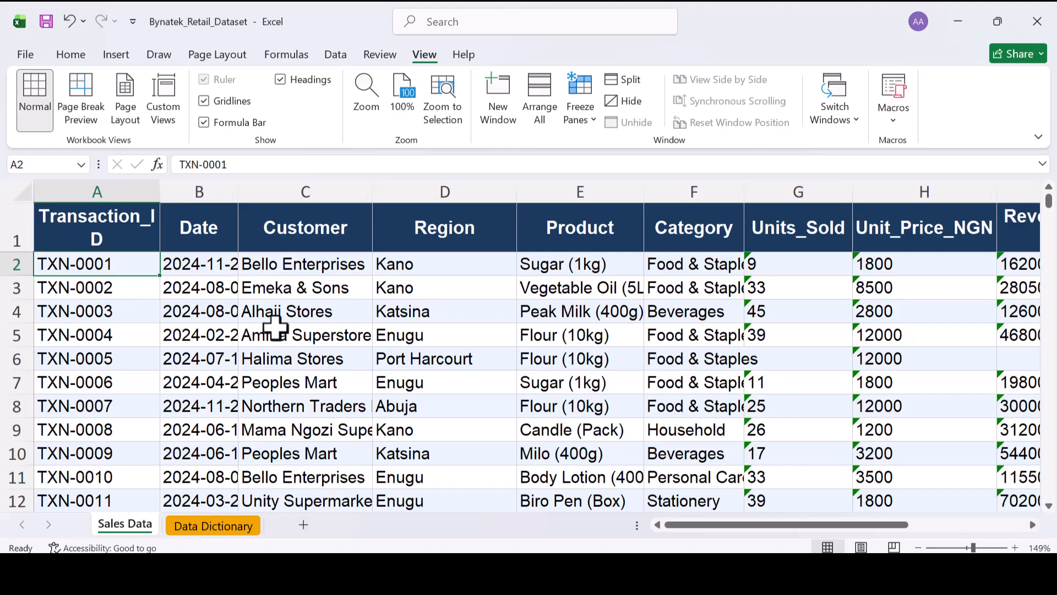
- Freeze the first column, Transaction_ID, and check it against the remaining columns through Payment_Method
{"action": "scroll", "coordinate": [275, 327], "scroll_direction": "right", "scroll_amount": 5}
{"action": "scroll", "coordinate": [276, 328], "scroll_direction": "left", "scroll_amount": 5}
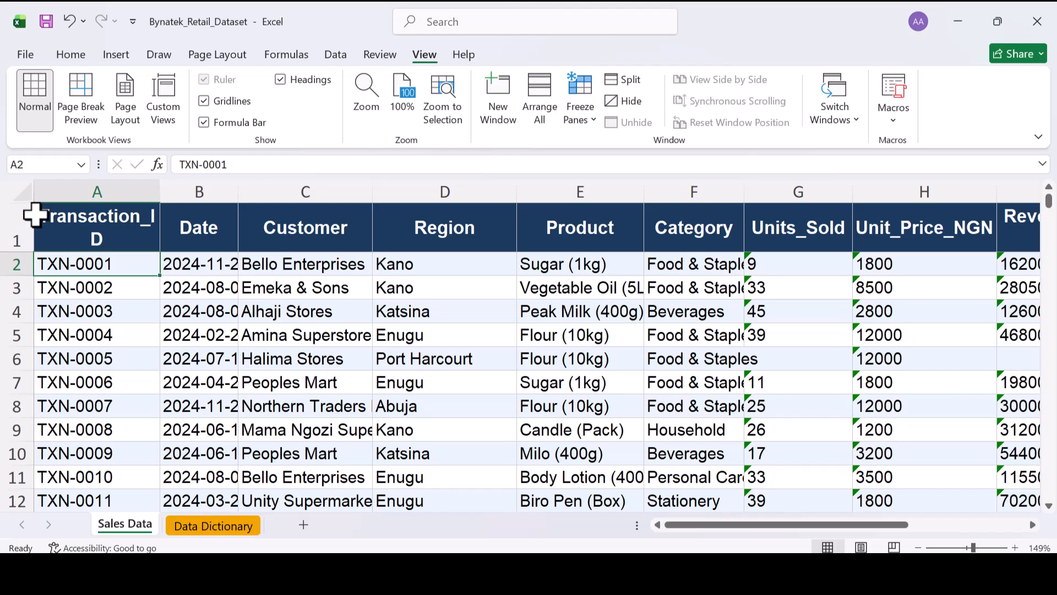
{"action": "scroll", "coordinate": [278, 376], "scroll_direction": "right", "scroll_amount": 6}
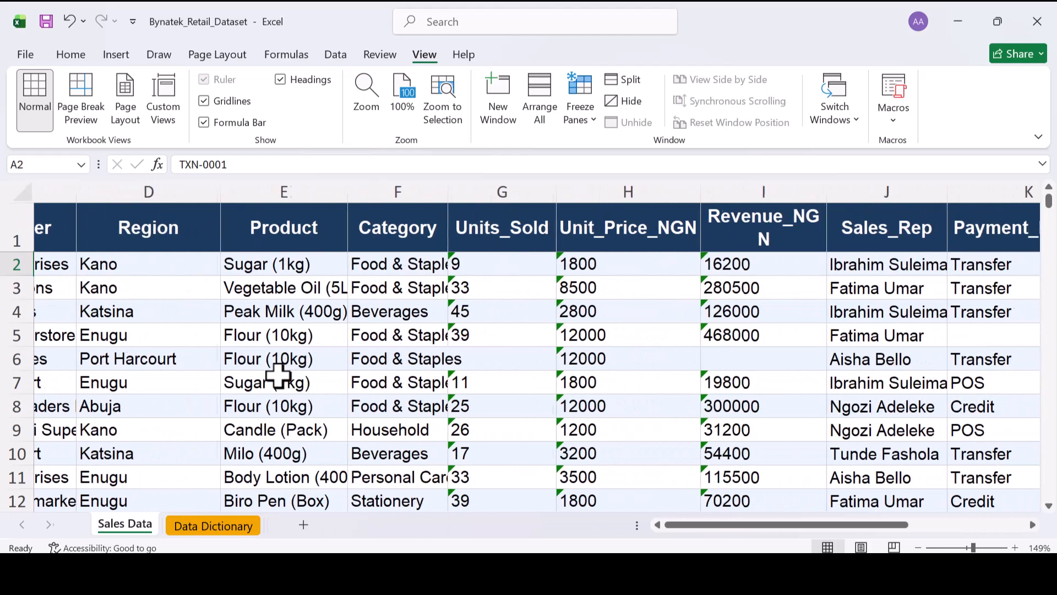
{"action": "scroll", "coordinate": [237, 391], "scroll_direction": "left", "scroll_amount": 6}
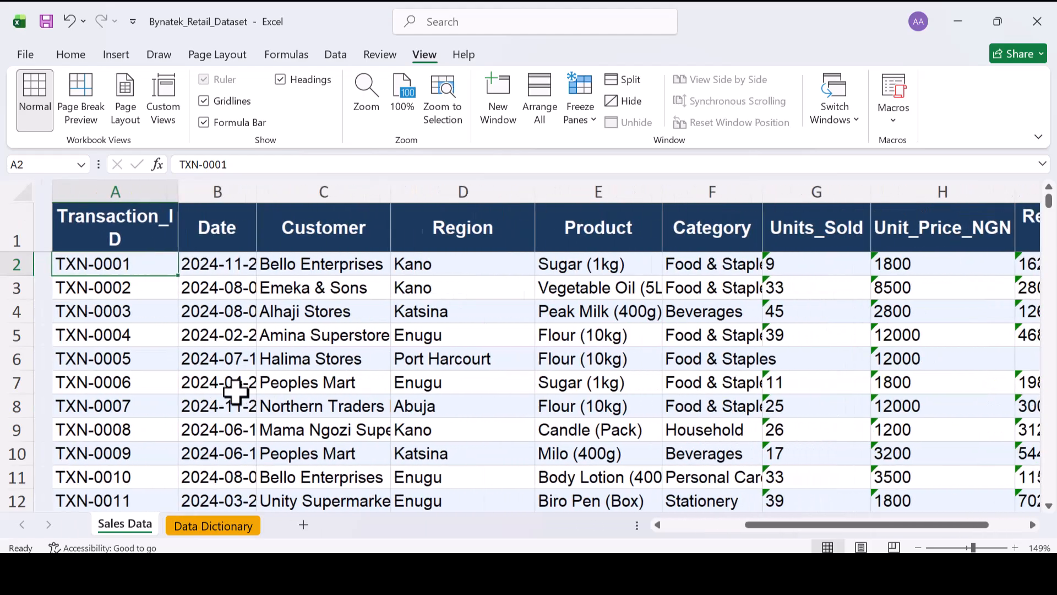
{"action": "left_click", "coordinate": [582, 126]}
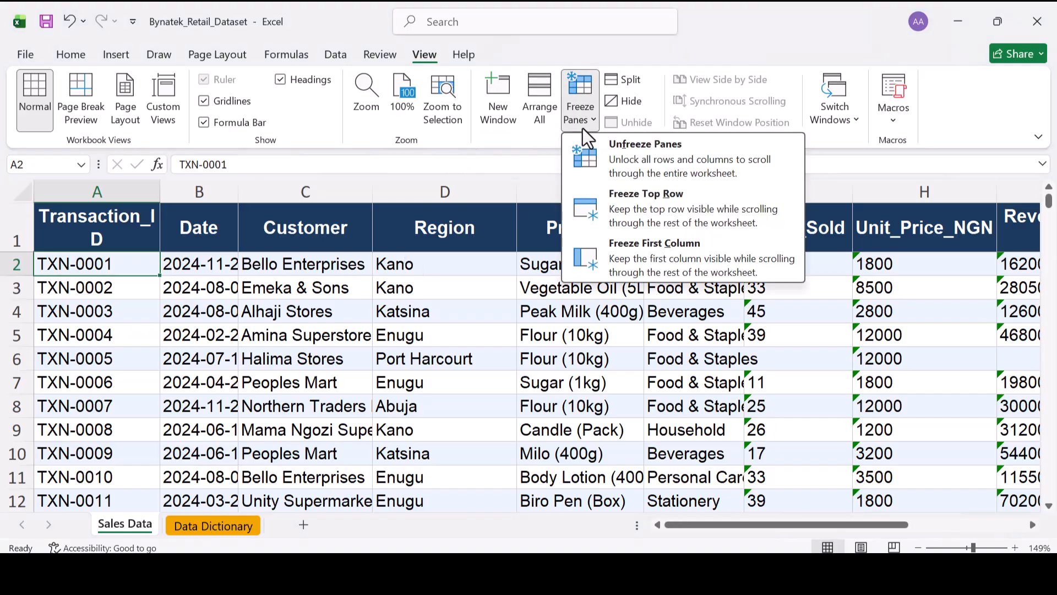
{"action": "left_click", "coordinate": [643, 264]}
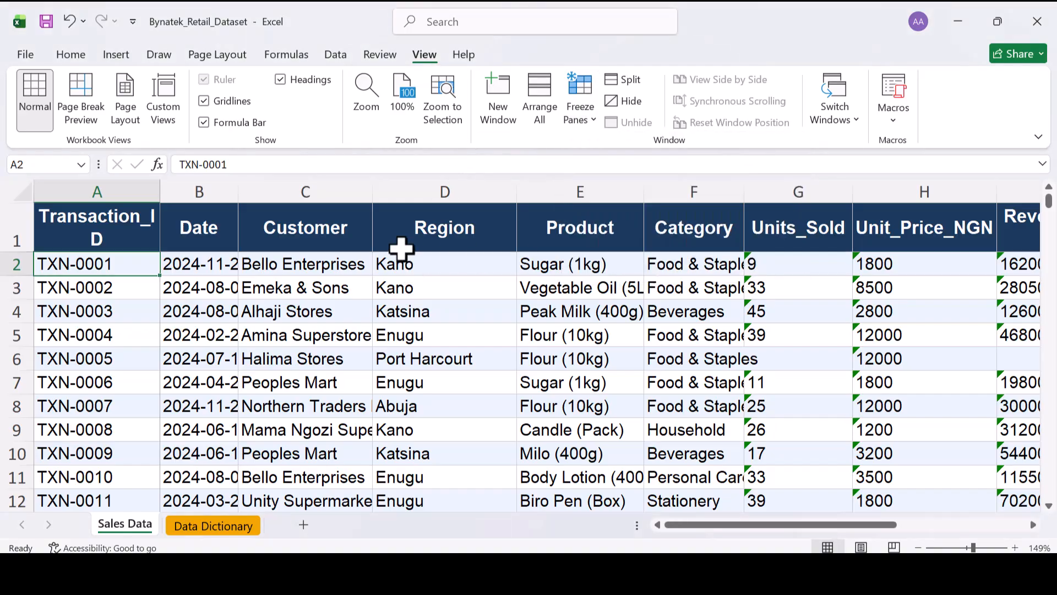
{"action": "scroll", "coordinate": [401, 249], "scroll_direction": "right", "scroll_amount": 3}
{"action": "scroll", "coordinate": [401, 249], "scroll_direction": "right", "scroll_amount": 2}
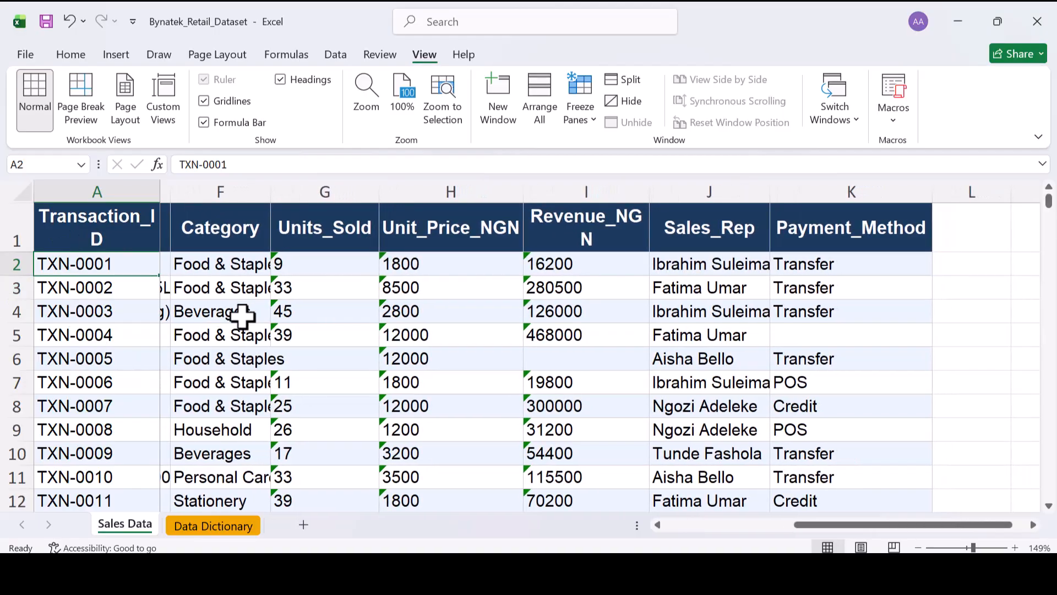
- Check the frozen Transaction_ID column against the revenue, sales rep and payment columns down to about row 65, and return to the first record
{"action": "scroll", "coordinate": [242, 316], "scroll_direction": "right", "scroll_amount": 8}
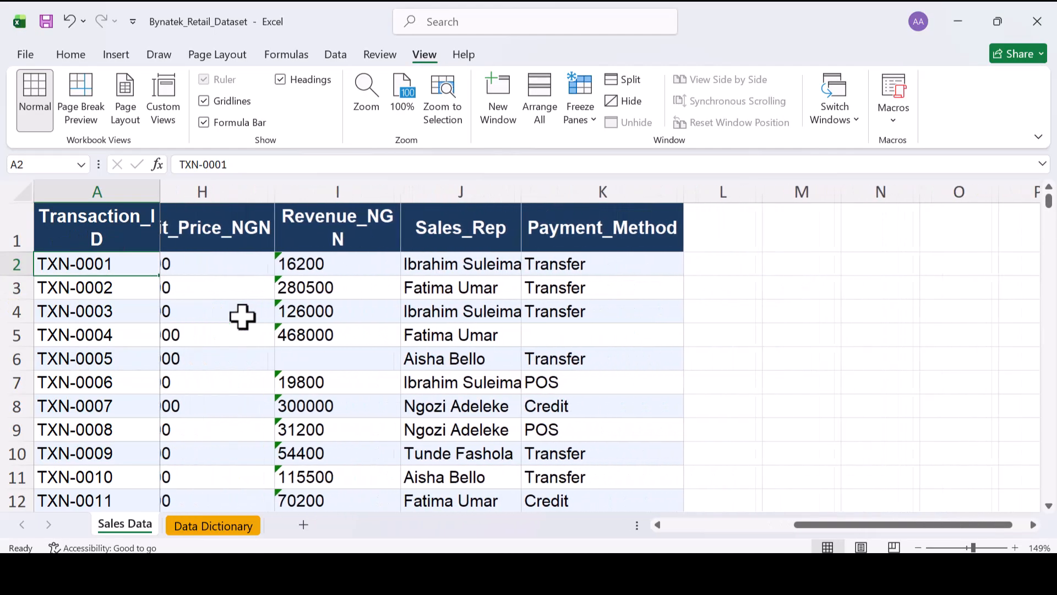
{"action": "scroll", "coordinate": [242, 316], "scroll_direction": "down", "scroll_amount": 14}
{"action": "scroll", "coordinate": [243, 316], "scroll_direction": "right", "scroll_amount": 2}
{"action": "scroll", "coordinate": [242, 316], "scroll_direction": "left", "scroll_amount": 3}
{"action": "scroll", "coordinate": [266, 382], "scroll_direction": "down", "scroll_amount": 1}
{"action": "scroll", "coordinate": [271, 403], "scroll_direction": "down", "scroll_amount": 3}
{"action": "scroll", "coordinate": [271, 403], "scroll_direction": "left", "scroll_amount": 1}
{"action": "scroll", "coordinate": [271, 403], "scroll_direction": "left", "scroll_amount": 1}
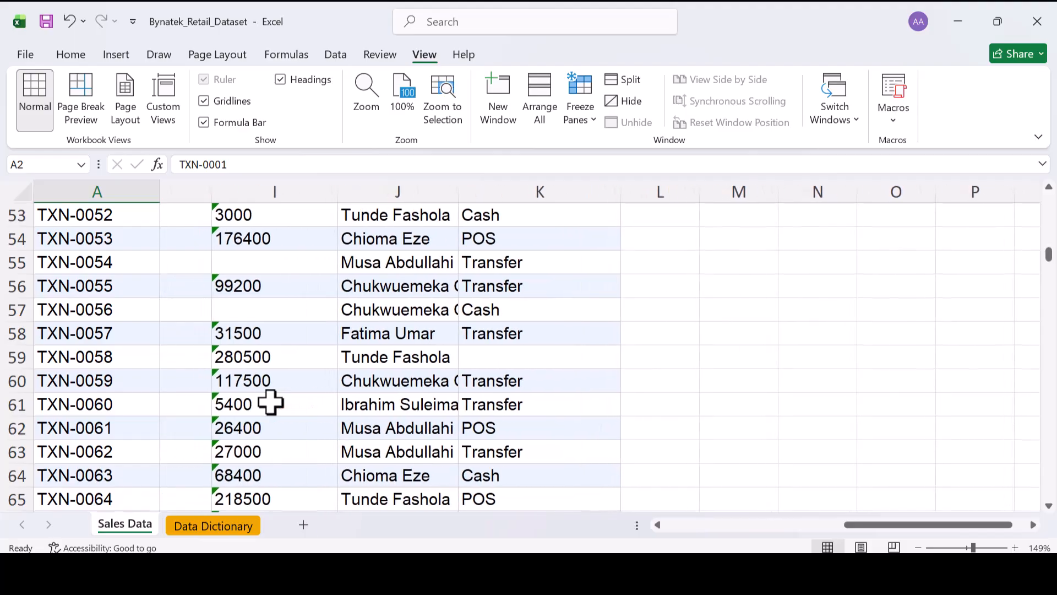
{"action": "left_click", "coordinate": [382, 385]}
{"action": "scroll", "coordinate": [382, 386], "scroll_direction": "right", "scroll_amount": 1}
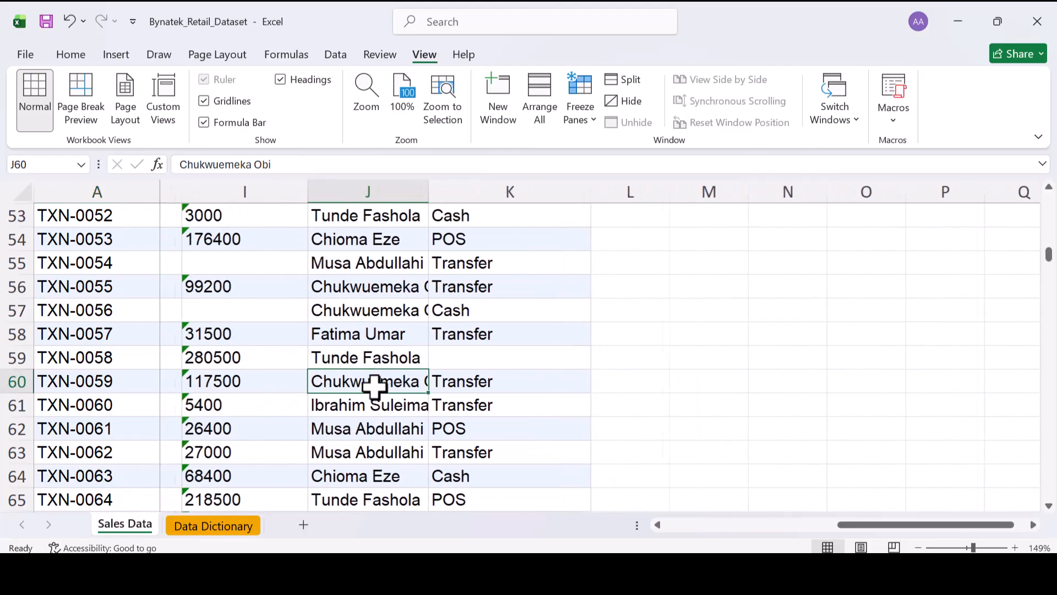
{"action": "scroll", "coordinate": [375, 388], "scroll_direction": "up", "scroll_amount": 1}
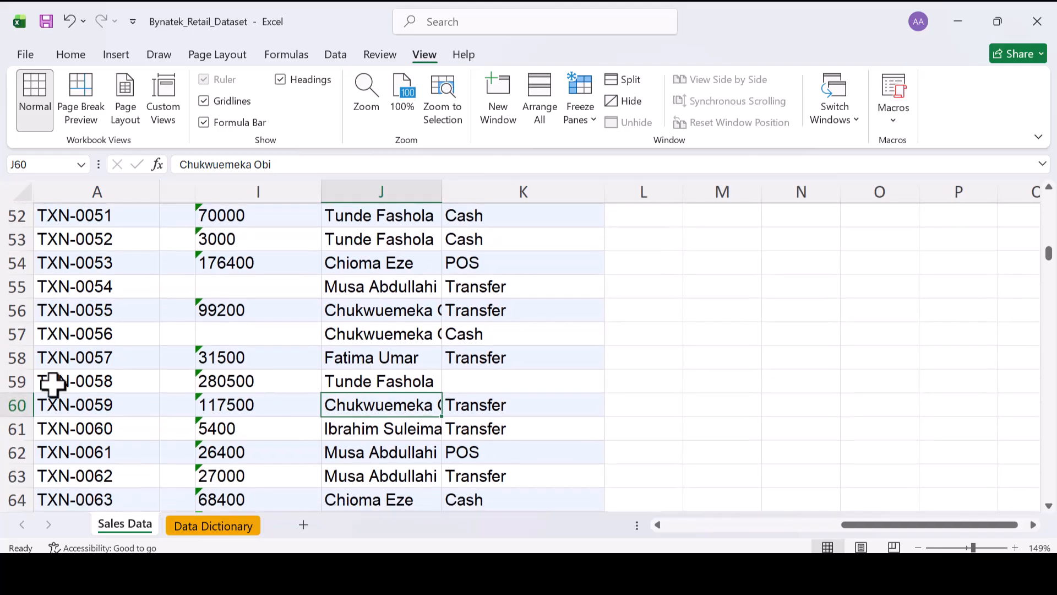
{"action": "scroll", "coordinate": [359, 354], "scroll_direction": "up", "scroll_amount": 9}
{"action": "scroll", "coordinate": [359, 354], "scroll_direction": "up", "scroll_amount": 8}
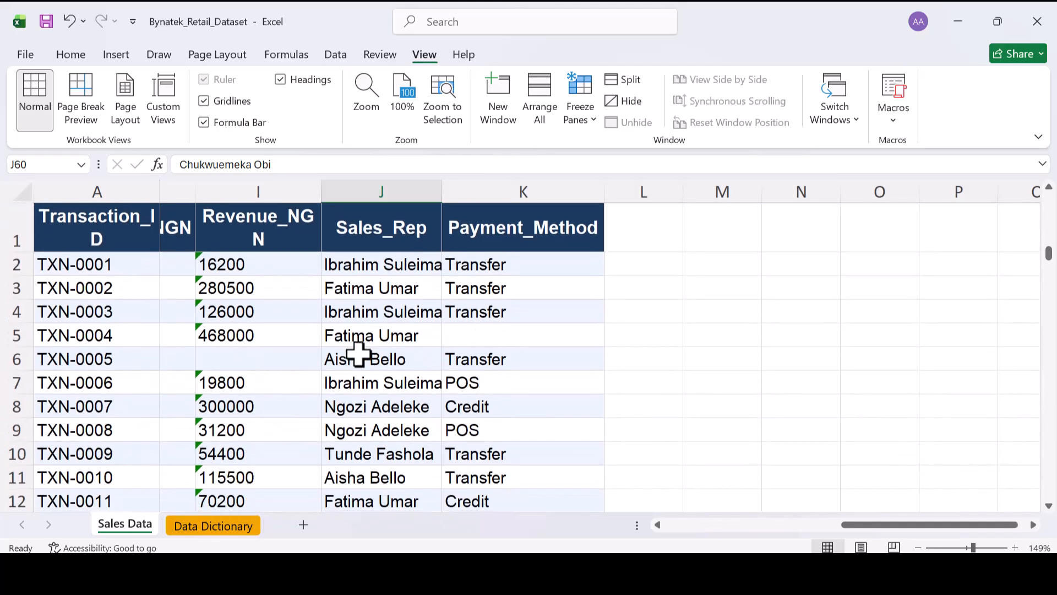
- Unfreeze the panes and test how the header row and first column move with the sheet
{"action": "left_click", "coordinate": [593, 132]}
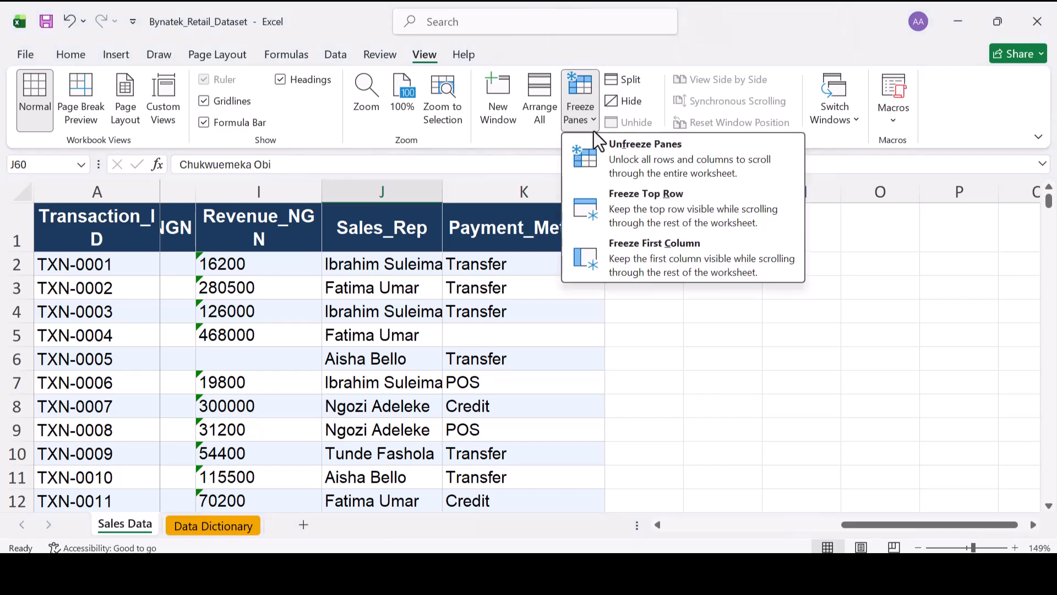
{"action": "left_click", "coordinate": [604, 160]}
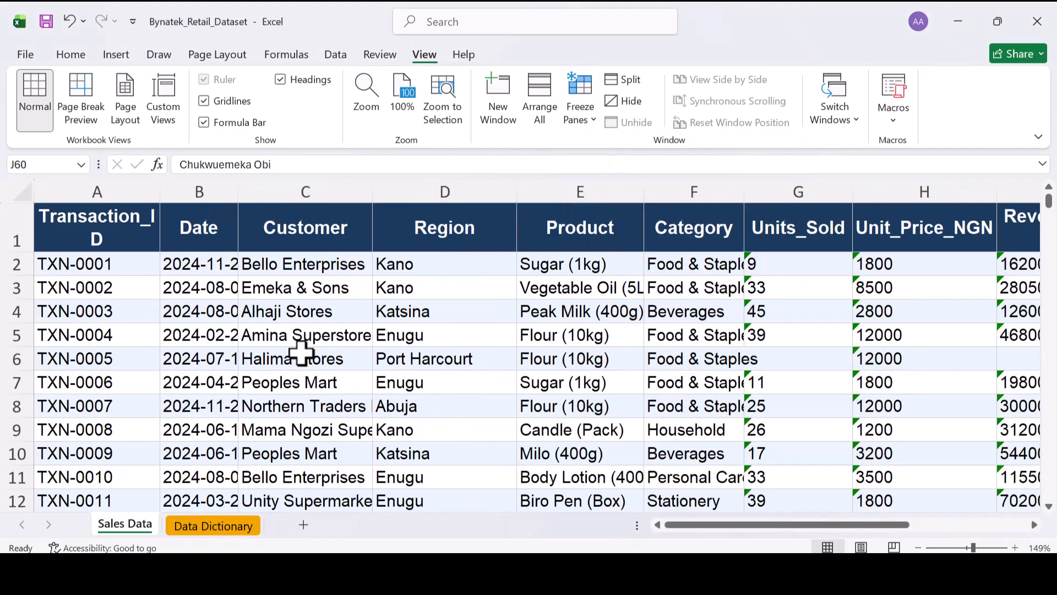
{"action": "scroll", "coordinate": [302, 352], "scroll_direction": "down", "scroll_amount": 1}
{"action": "scroll", "coordinate": [302, 353], "scroll_direction": "down", "scroll_amount": 1}
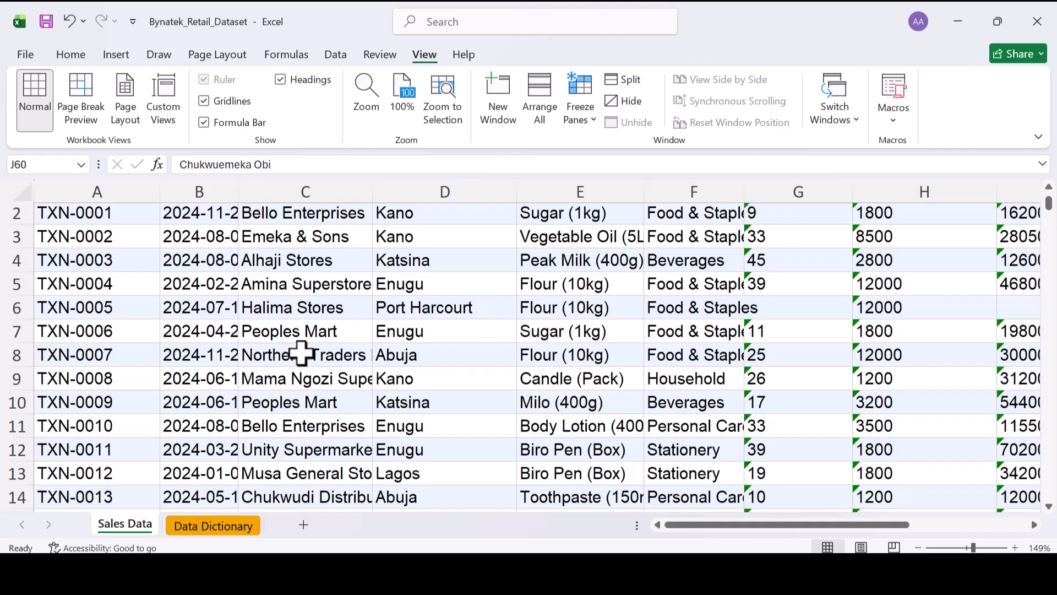
{"action": "scroll", "coordinate": [302, 352], "scroll_direction": "up", "scroll_amount": 1}
{"action": "scroll", "coordinate": [302, 352], "scroll_direction": "right", "scroll_amount": 3}
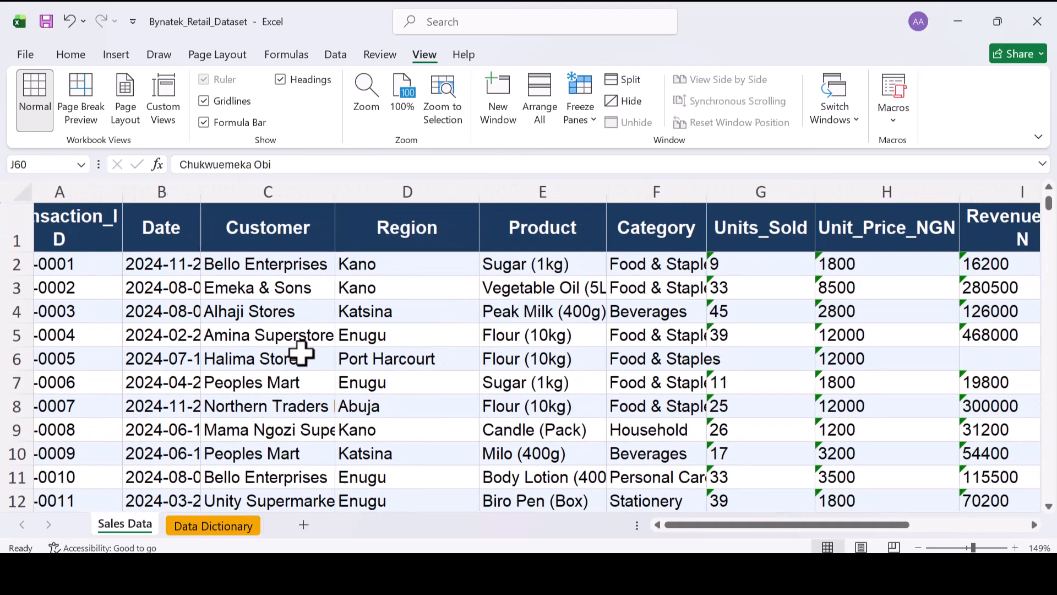
{"action": "scroll", "coordinate": [302, 353], "scroll_direction": "left", "scroll_amount": 3}
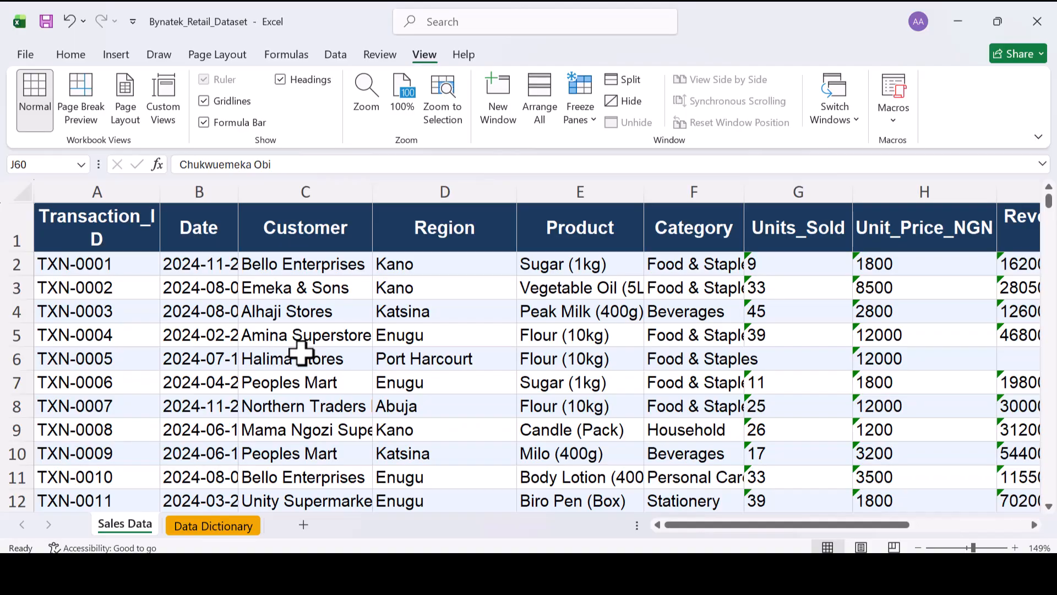
- Inspect the full contents of cut-off Product and Customer entries in cells E3, C5 and C9
{"action": "left_click", "coordinate": [546, 294]}
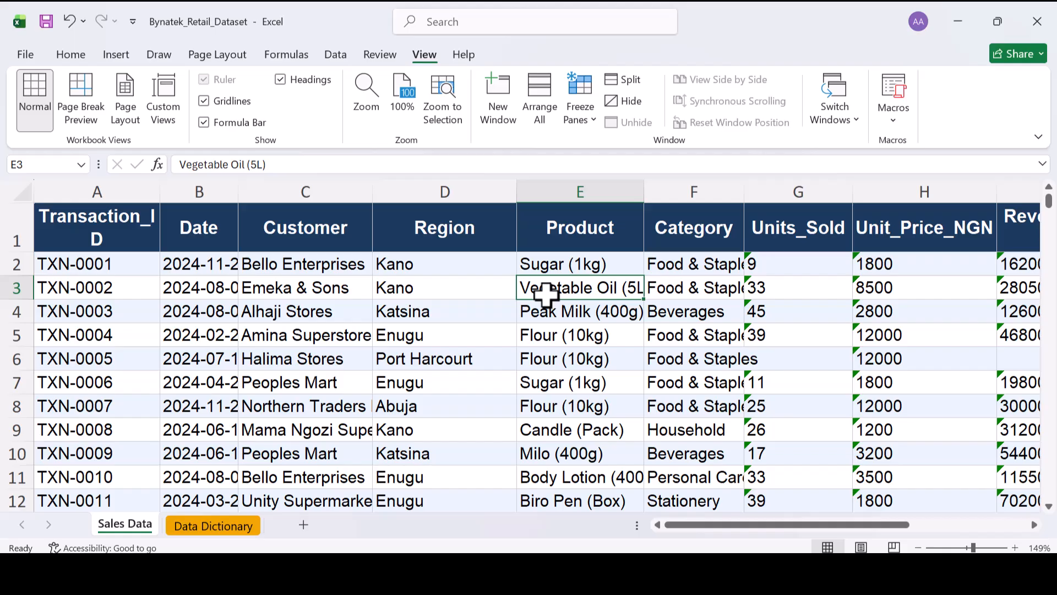
{"action": "left_click", "coordinate": [267, 335]}
{"action": "scroll", "coordinate": [267, 335], "scroll_direction": "down", "scroll_amount": 1}
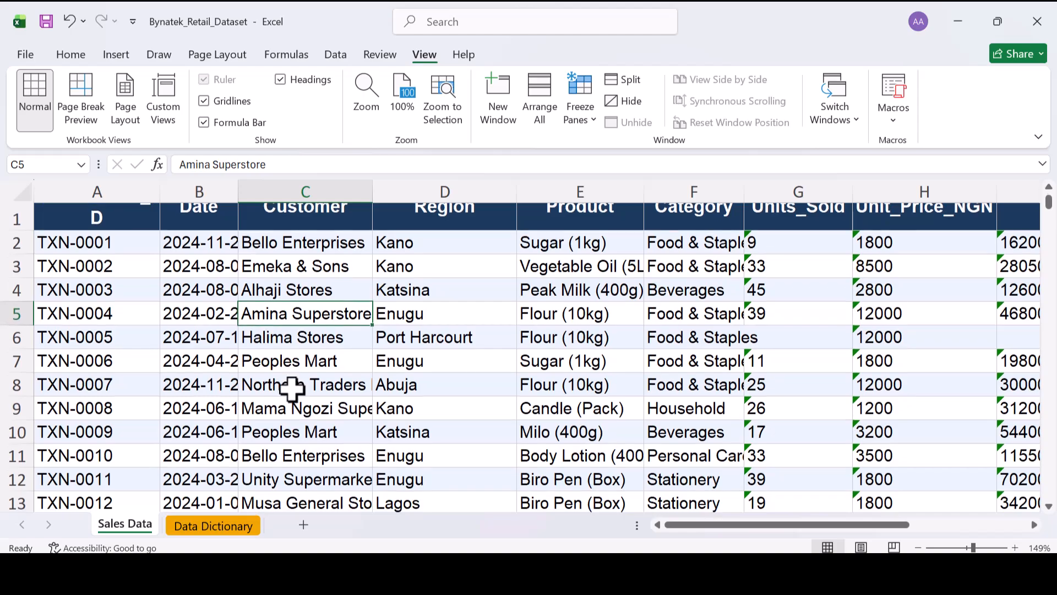
{"action": "left_click", "coordinate": [300, 408]}
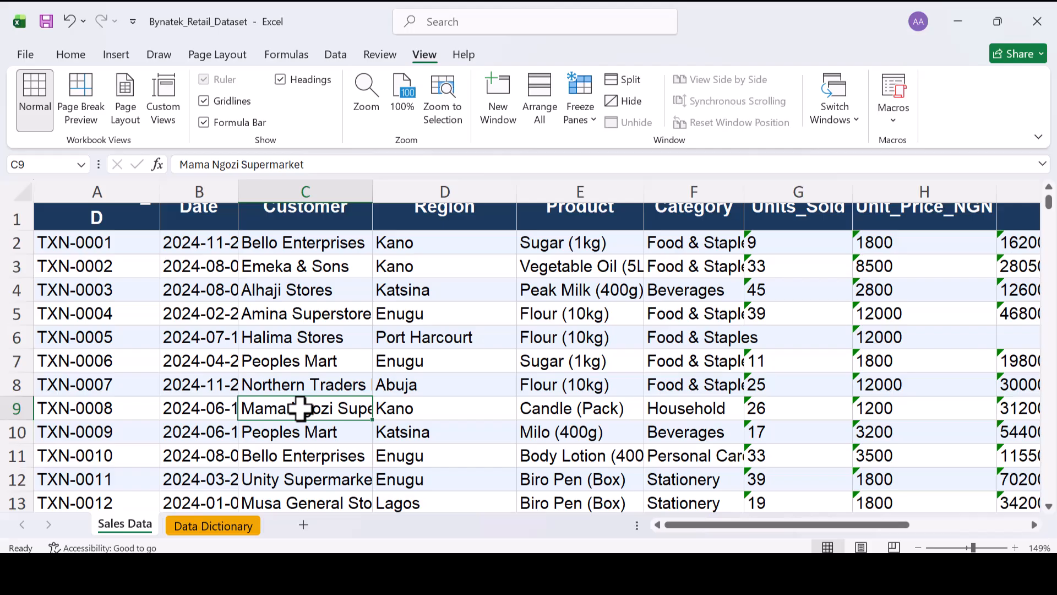
{"action": "scroll", "coordinate": [300, 408], "scroll_direction": "up", "scroll_amount": 1}
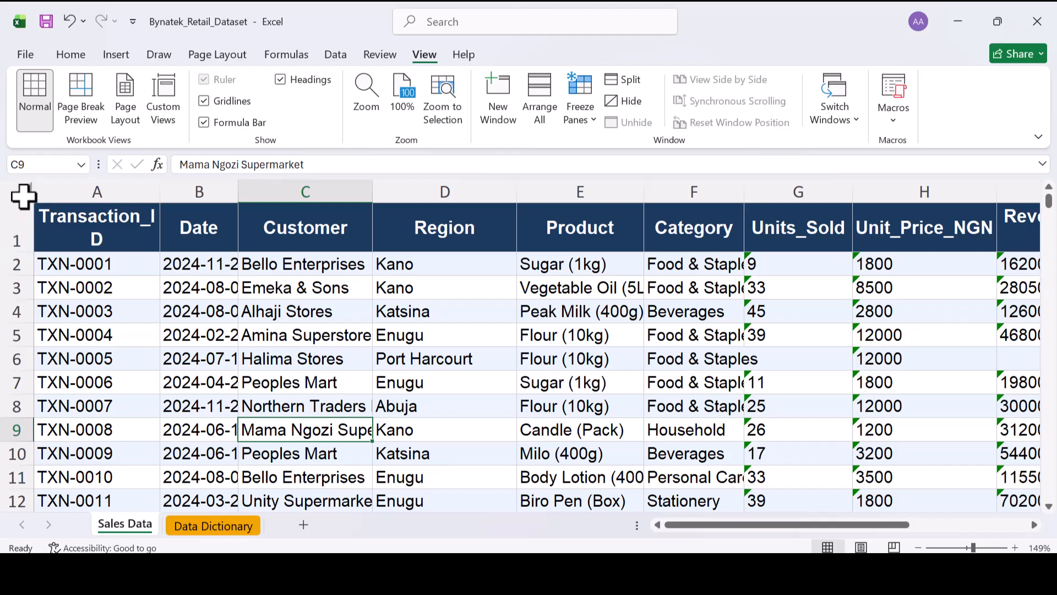
- AutoFit the width of all columns on the Sales Data sheet to their contents, and select cell C5
{"action": "left_click", "coordinate": [23, 197]}
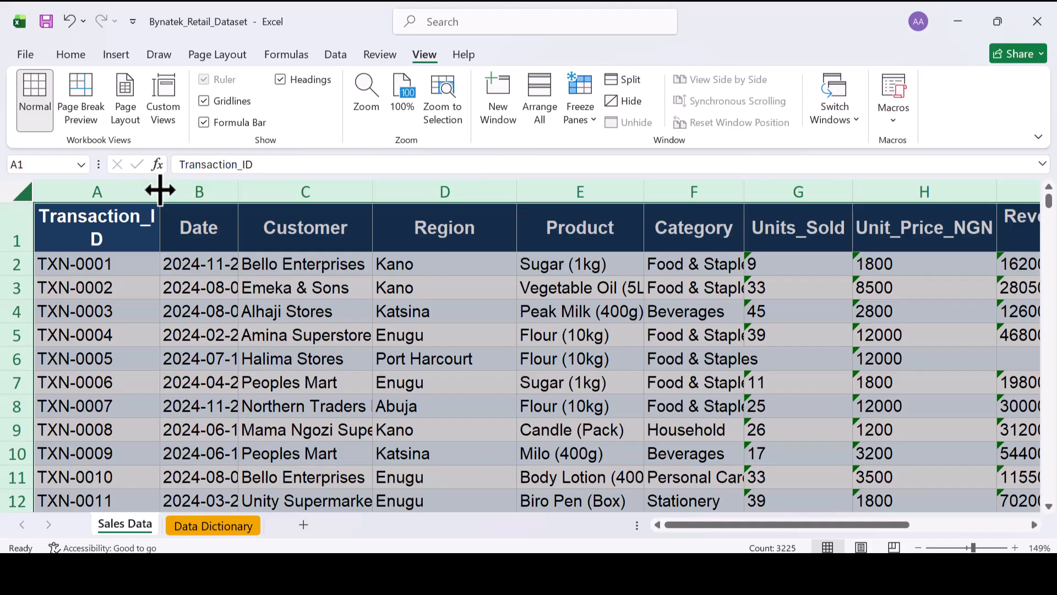
{"action": "scroll", "coordinate": [307, 385], "scroll_direction": "down", "scroll_amount": 2}
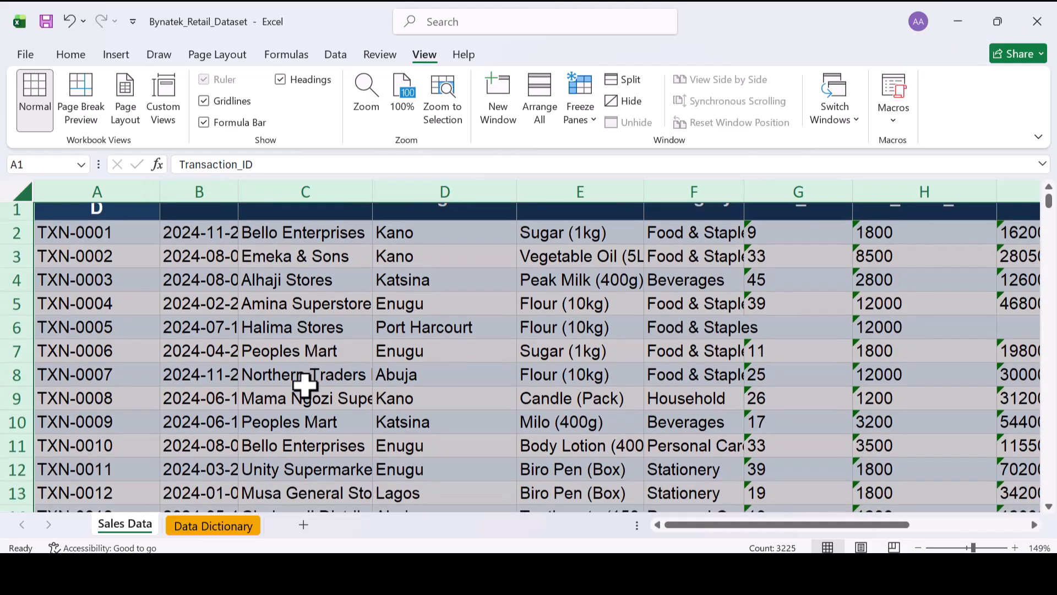
{"action": "scroll", "coordinate": [325, 464], "scroll_direction": "down", "scroll_amount": 2}
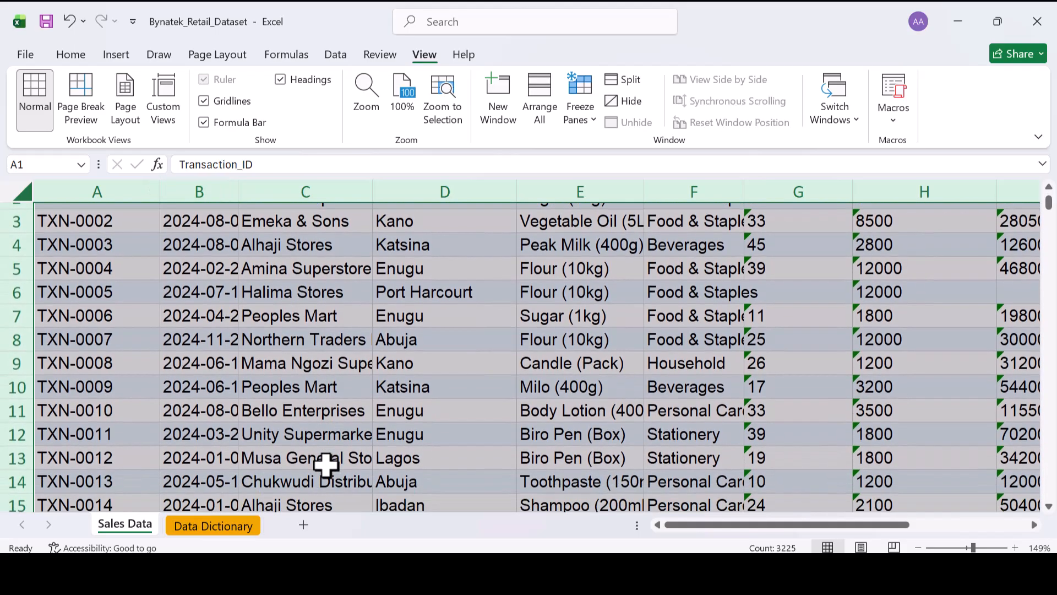
{"action": "scroll", "coordinate": [325, 464], "scroll_direction": "up", "scroll_amount": 3}
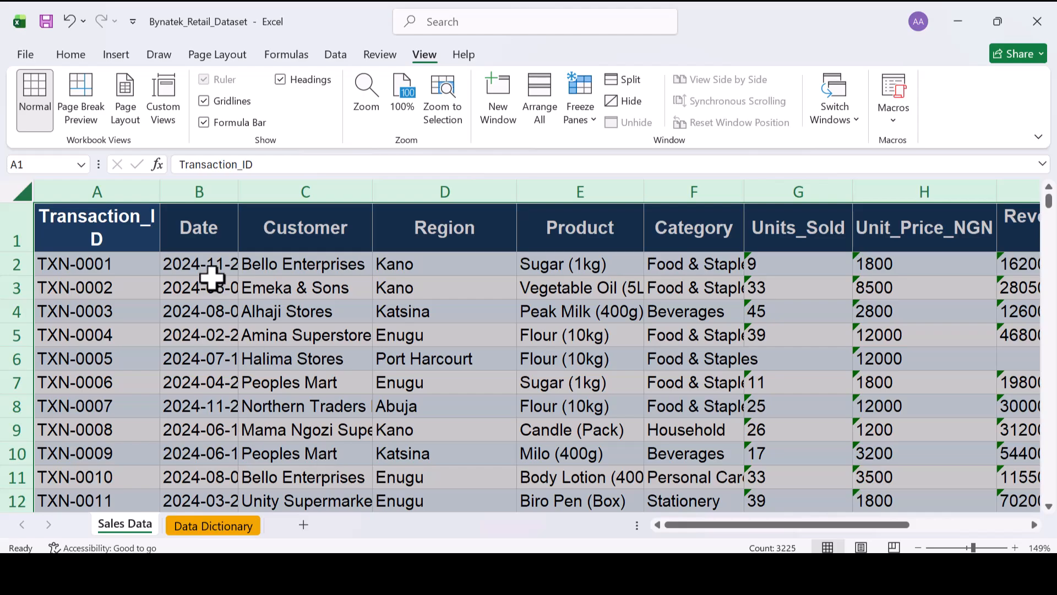
{"action": "double_click", "coordinate": [160, 194]}
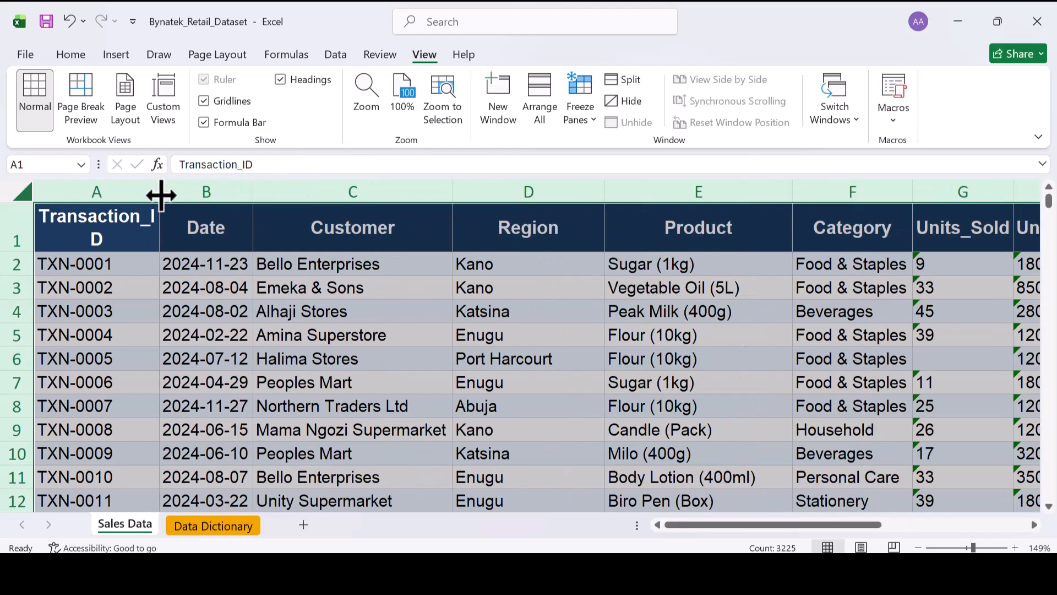
{"action": "left_click", "coordinate": [358, 342]}
- Review the resized Transaction_ID to Category columns down to about row 18, and return to the header row
{"action": "scroll", "coordinate": [359, 344], "scroll_direction": "down", "scroll_amount": 3}
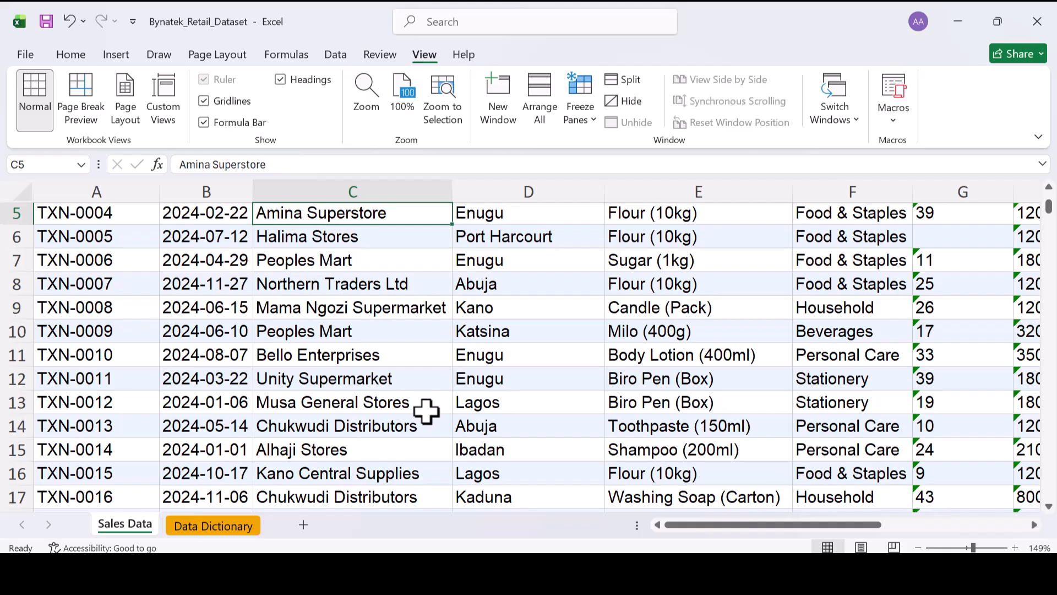
{"action": "scroll", "coordinate": [427, 411], "scroll_direction": "down", "scroll_amount": 1}
{"action": "scroll", "coordinate": [427, 410], "scroll_direction": "down", "scroll_amount": 1}
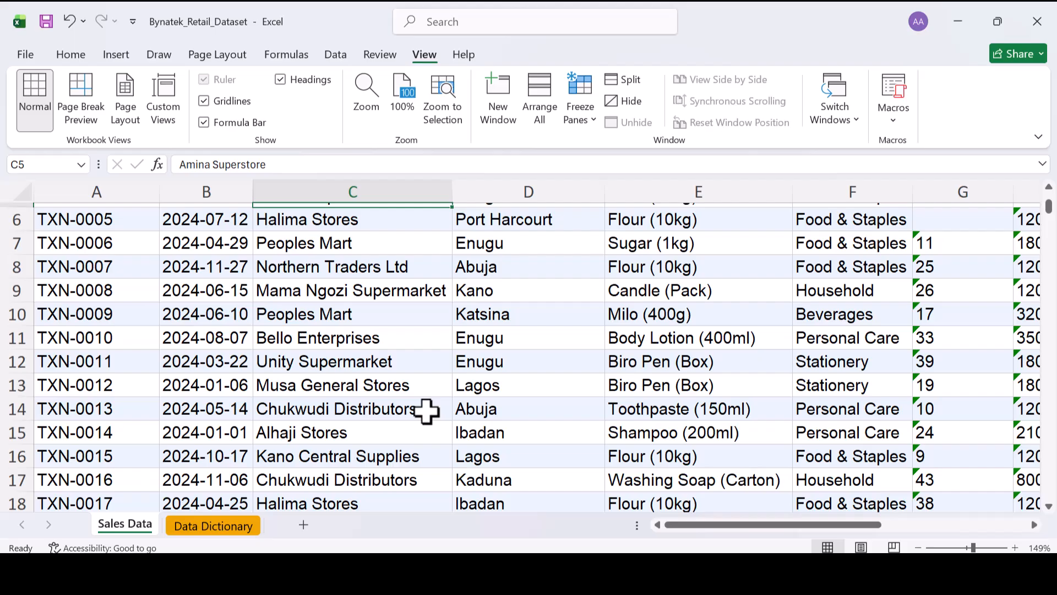
{"action": "scroll", "coordinate": [426, 411], "scroll_direction": "down", "scroll_amount": 1}
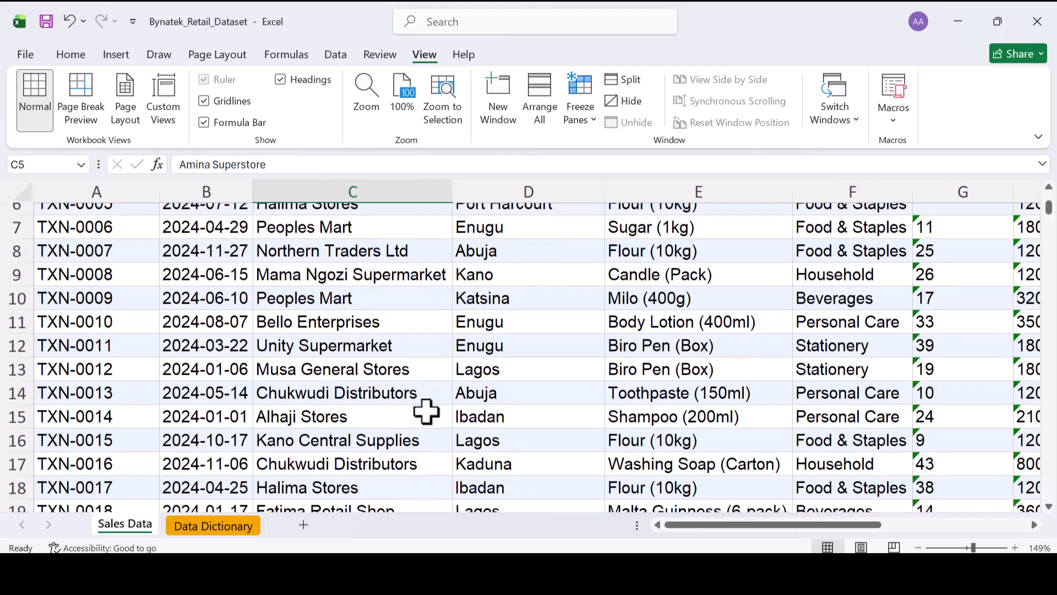
{"action": "scroll", "coordinate": [427, 410], "scroll_direction": "up", "scroll_amount": 3}
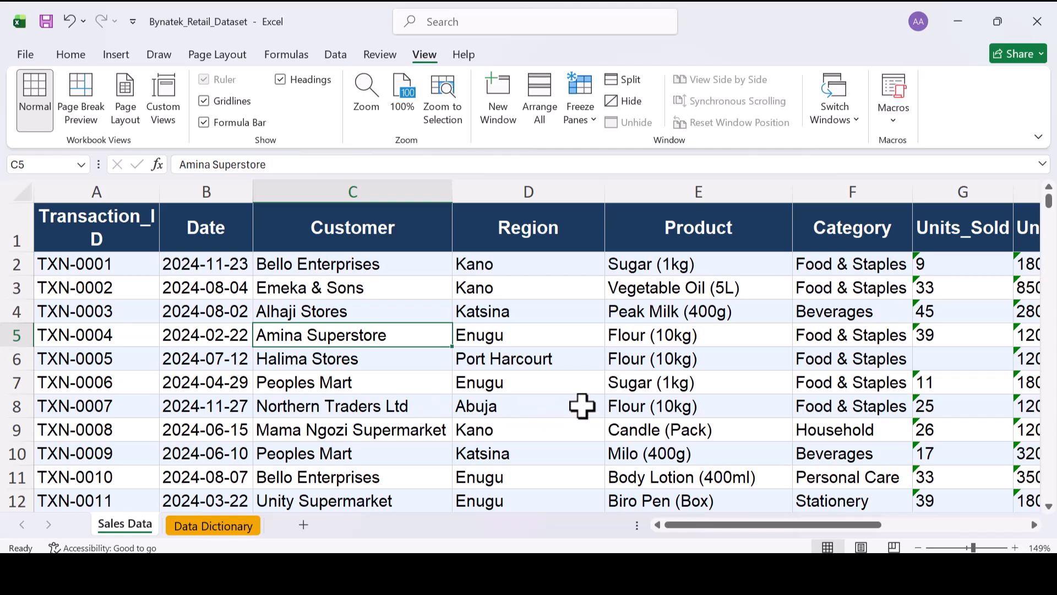
- Look across the resized columns toward Revenue_NGN and over the first 18 rows, and return to the first record
{"action": "scroll", "coordinate": [582, 405], "scroll_direction": "right", "scroll_amount": 3}
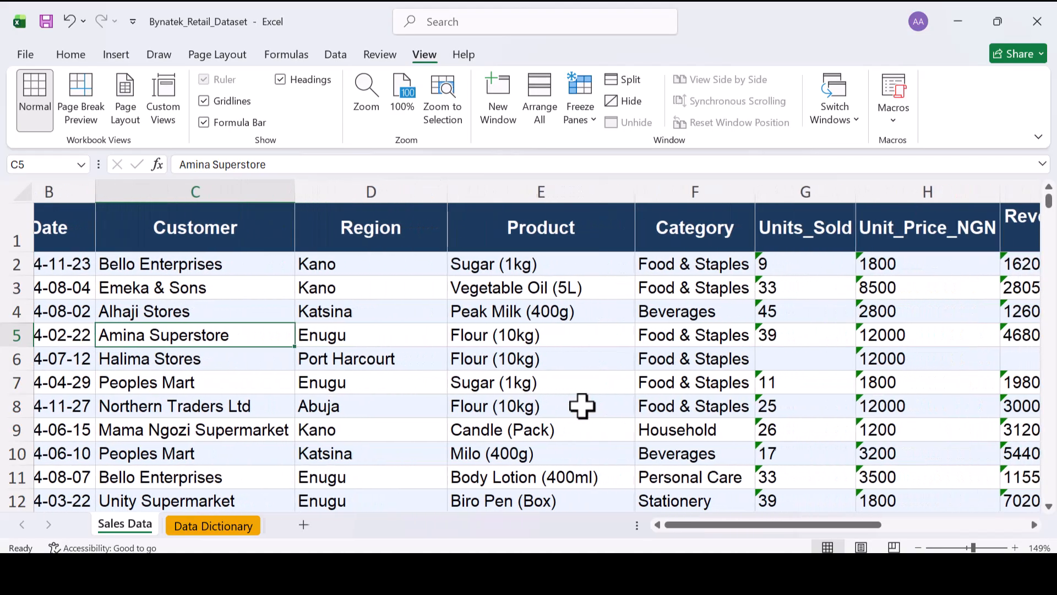
{"action": "scroll", "coordinate": [582, 406], "scroll_direction": "left", "scroll_amount": 3}
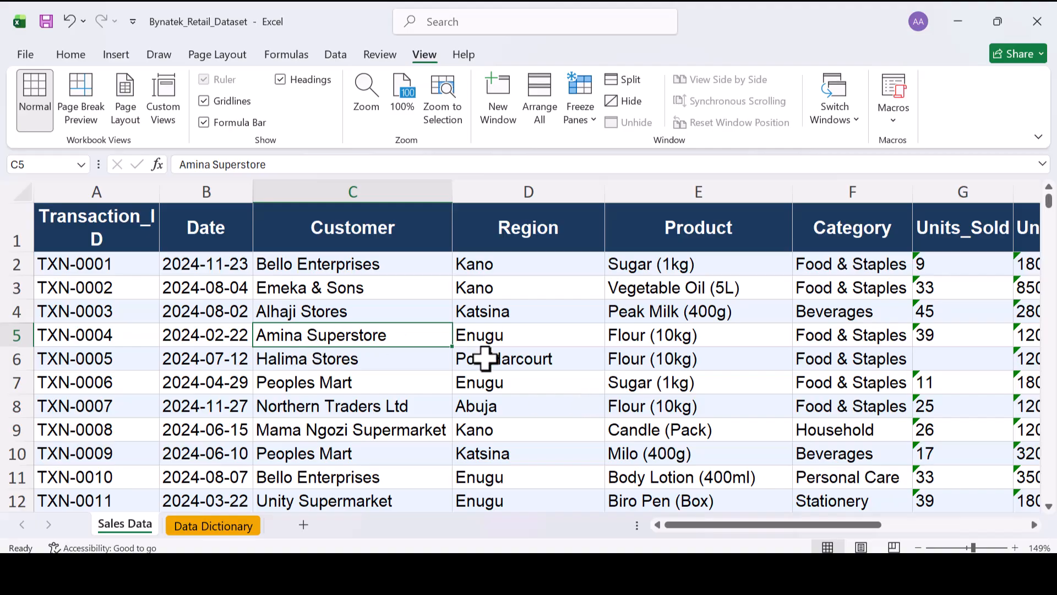
{"action": "scroll", "coordinate": [486, 358], "scroll_direction": "right", "scroll_amount": 3}
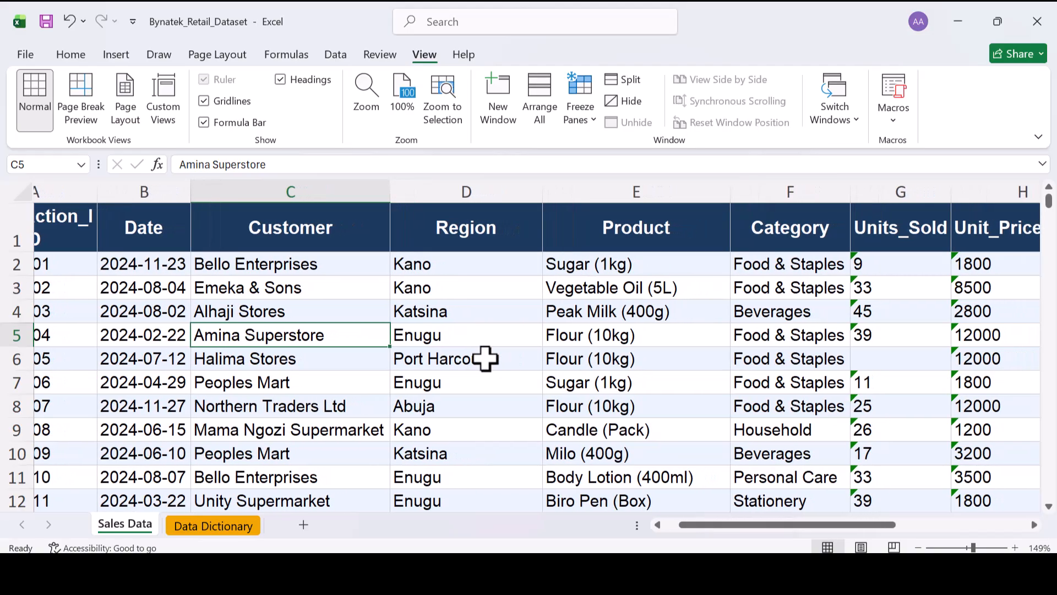
{"action": "scroll", "coordinate": [485, 353], "scroll_direction": "left", "scroll_amount": 3}
{"action": "scroll", "coordinate": [349, 342], "scroll_direction": "down", "scroll_amount": 2}
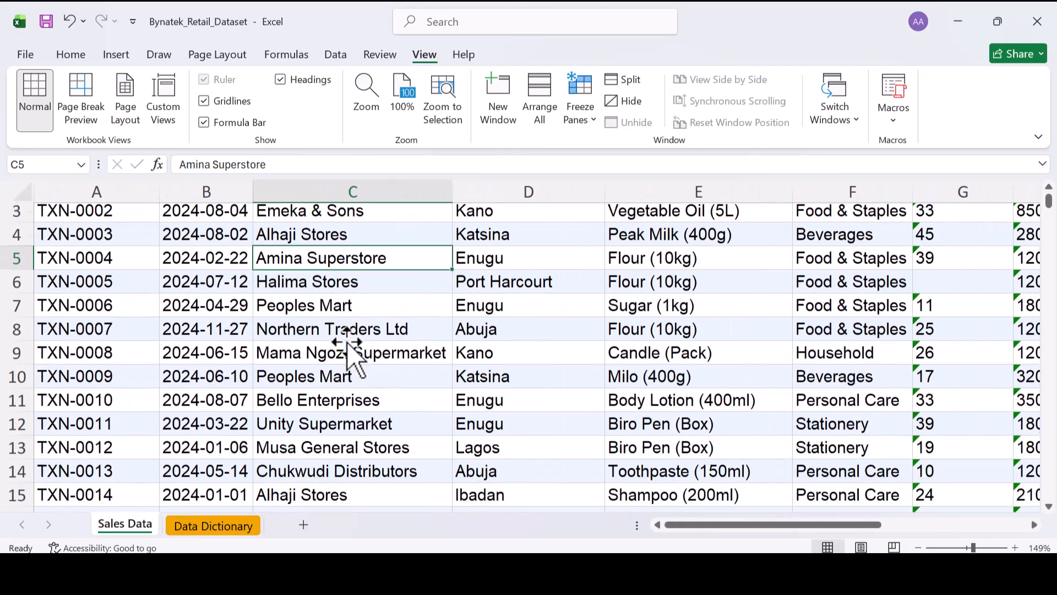
{"action": "scroll", "coordinate": [348, 353], "scroll_direction": "right", "scroll_amount": 2}
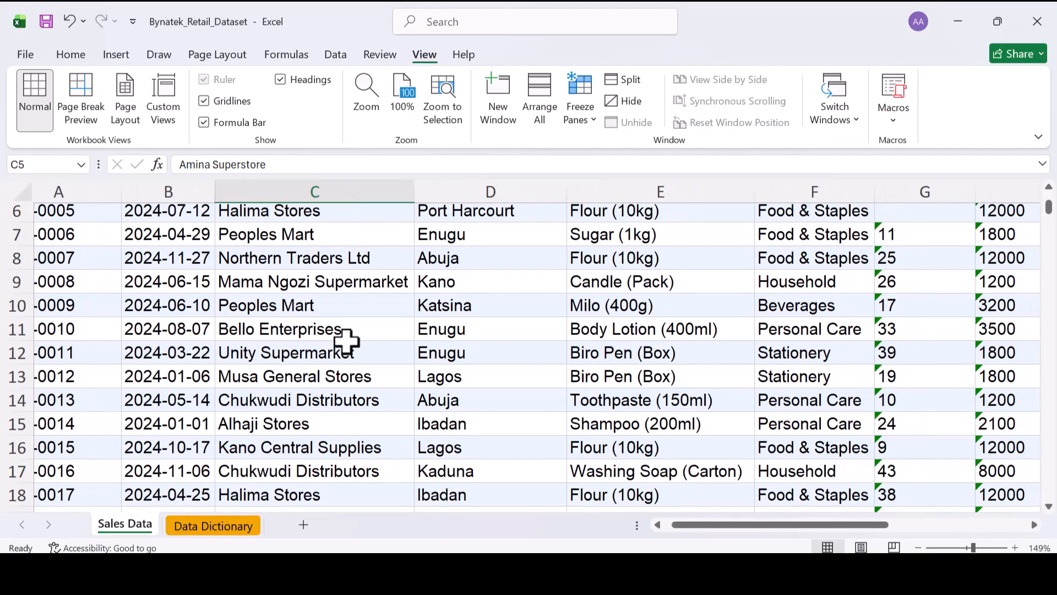
{"action": "scroll", "coordinate": [346, 347], "scroll_direction": "left", "scroll_amount": 2}
{"action": "scroll", "coordinate": [345, 341], "scroll_direction": "up", "scroll_amount": 2}
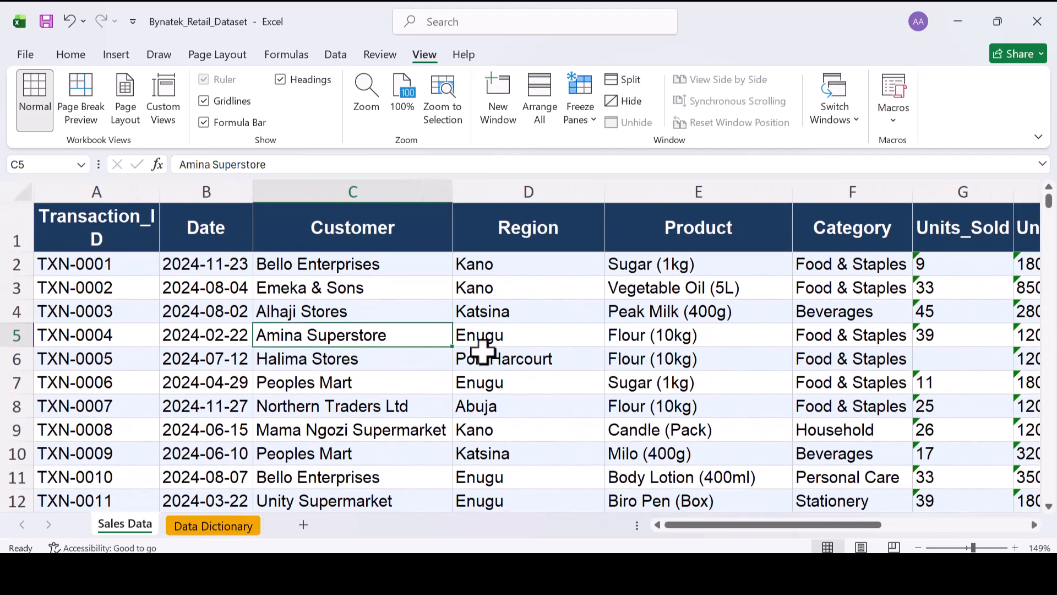
{"action": "scroll", "coordinate": [483, 351], "scroll_direction": "right", "scroll_amount": 2}
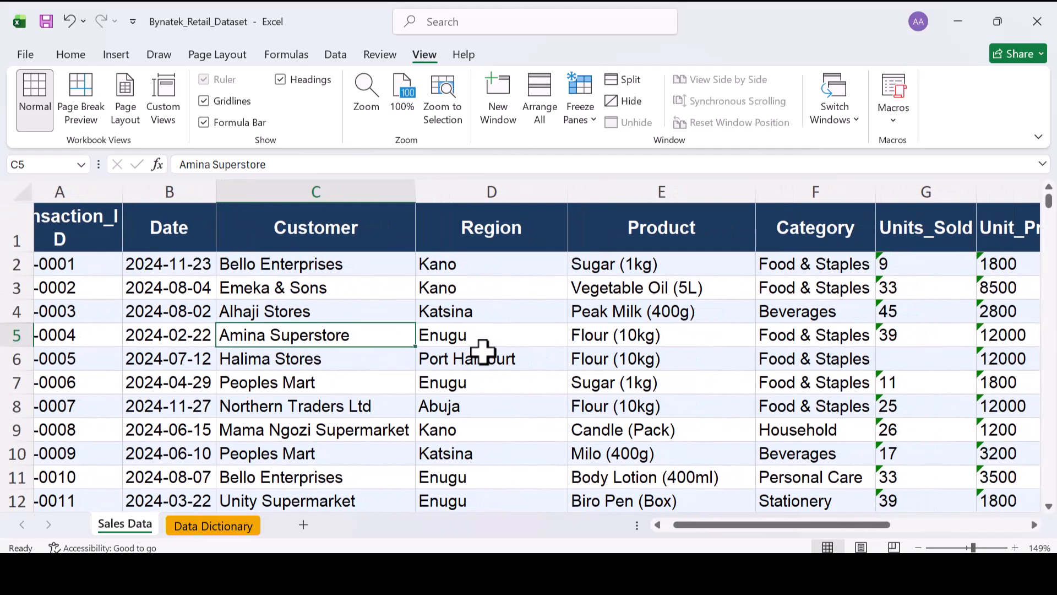
{"action": "scroll", "coordinate": [483, 350], "scroll_direction": "left", "scroll_amount": 2}
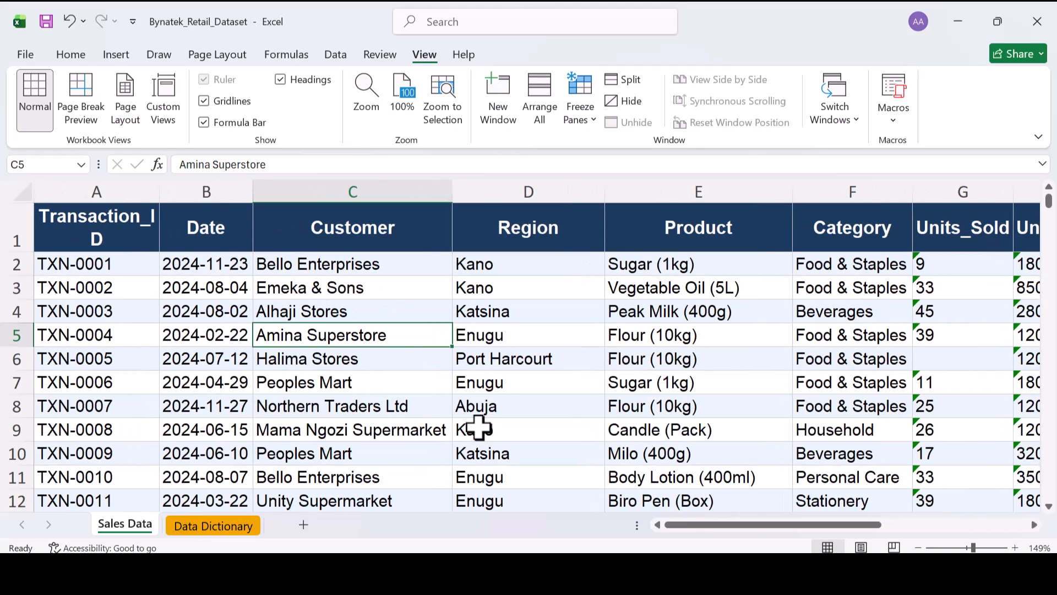
{"action": "scroll", "coordinate": [479, 424], "scroll_direction": "down", "scroll_amount": 1}
{"action": "scroll", "coordinate": [478, 425], "scroll_direction": "right", "scroll_amount": 1}
{"action": "scroll", "coordinate": [478, 425], "scroll_direction": "left", "scroll_amount": 1}
{"action": "scroll", "coordinate": [292, 352], "scroll_direction": "up", "scroll_amount": 1}
{"action": "scroll", "coordinate": [292, 353], "scroll_direction": "up", "scroll_amount": 1}
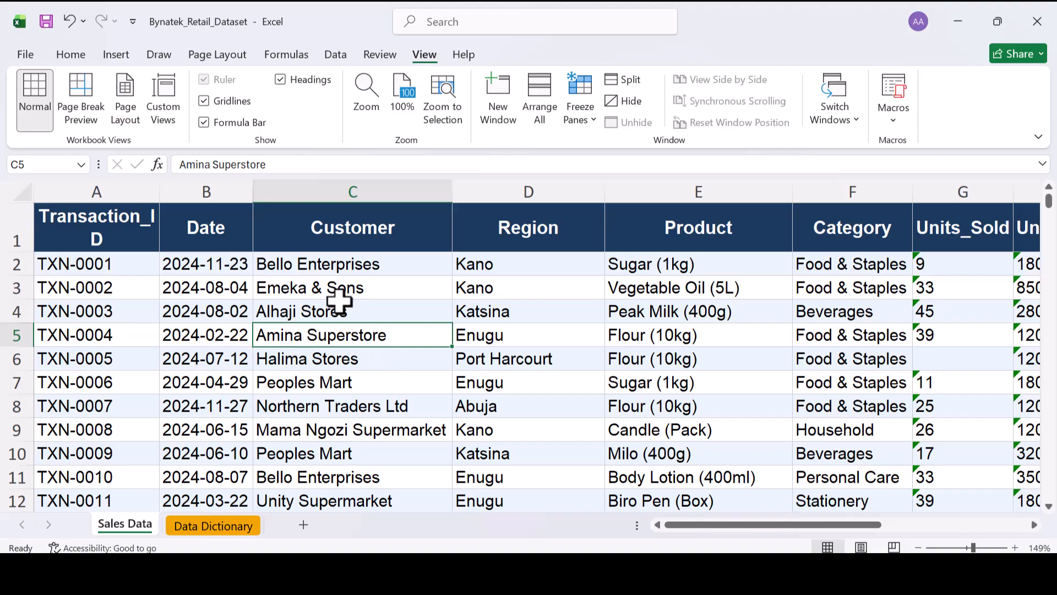
- Move cell by cell through the Customer column from C2 down to about row 26, and back up to the header
{"action": "left_click", "coordinate": [361, 264]}
{"action": "key", "text": "Down"}
{"action": "key", "text": "Down"}
{"action": "key", "text": "Down"}
{"action": "key", "text": "Down"}
{"action": "key", "text": "Down"}
{"action": "key", "text": "Down"}
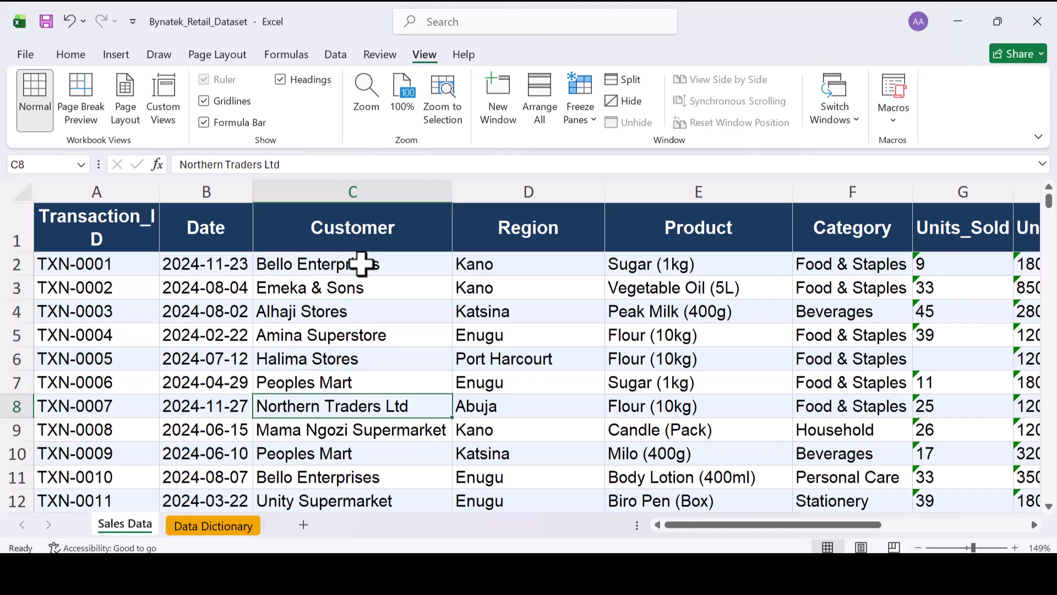
{"action": "key", "text": "Up"}
{"action": "key", "text": "Up"}
{"action": "key", "text": "Down"}
{"action": "key", "text": "Down"}
{"action": "key", "text": "Down"}
{"action": "key", "text": "Down"}
{"action": "key", "text": "Down"}
{"action": "key", "text": "Down"}
{"action": "key", "text": "Down"}
{"action": "key", "text": "Down"}
{"action": "key", "text": "Up"}
{"action": "key", "text": "Up"}
{"action": "key", "text": "Up"}
{"action": "key", "text": "Up"}
{"action": "key", "text": "Up"}
{"action": "key", "text": "Up"}
{"action": "key", "text": "Up"}
{"action": "key", "text": "Up"}
{"action": "key", "text": "Up"}
{"action": "key", "text": "Up"}
{"action": "key", "text": "Up"}
{"action": "key", "text": "Up"}
{"action": "key", "text": "Up"}
{"action": "key", "text": "Down"}
{"action": "key", "text": "Down"}
{"action": "key", "text": "Down"}
{"action": "key", "text": "Down"}
{"action": "key", "text": "Down"}
{"action": "key", "text": "Down"}
{"action": "key", "text": "Down"}
{"action": "key", "text": "Down"}
{"action": "key", "text": "Down"}
{"action": "key", "text": "Down"}
{"action": "key", "text": "Down"}
{"action": "key", "text": "Down"}
{"action": "key", "text": "Down"}
{"action": "key", "text": "Down"}
{"action": "key", "text": "Down"}
{"action": "key", "text": "Down"}
{"action": "key", "text": "Down"}
{"action": "key", "text": "Down"}
{"action": "key", "text": "Down"}
{"action": "key", "text": "Down"}
{"action": "key", "text": "Down"}
{"action": "key", "text": "Down"}
{"action": "key", "text": "Down"}
{"action": "key", "text": "Down"}
{"action": "key", "text": "Down"}
{"action": "key", "text": "Up"}
{"action": "key", "text": "Up"}
{"action": "key", "text": "Up"}
{"action": "key", "text": "Up"}
{"action": "key", "text": "Up"}
{"action": "key", "text": "Up"}
{"action": "key", "text": "Up"}
{"action": "key", "text": "Up"}
{"action": "key", "text": "Up"}
{"action": "key", "text": "Up"}
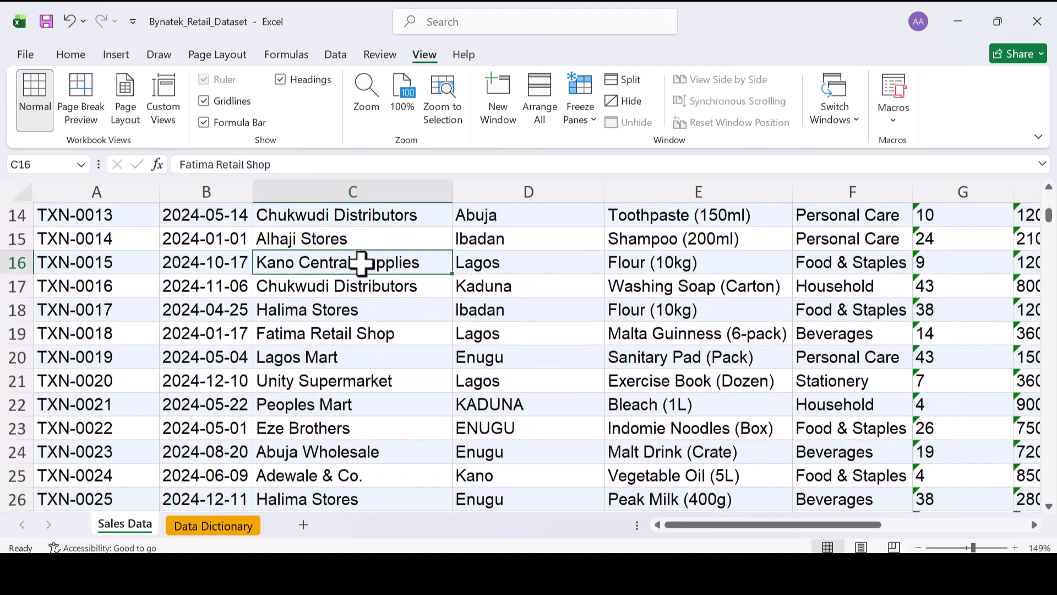
{"action": "key", "text": "Up"}
{"action": "key", "text": "Up"}
{"action": "key", "text": "Up"}
{"action": "key", "text": "Up"}
{"action": "key", "text": "Up"}
{"action": "key", "text": "Up"}
{"action": "key", "text": "Up"}
{"action": "key", "text": "Up"}
{"action": "key", "text": "Up"}
{"action": "key", "text": "Up"}
{"action": "key", "text": "Up"}
{"action": "key", "text": "Up"}
{"action": "key", "text": "Up"}
{"action": "key", "text": "Up"}
{"action": "key", "text": "Up"}
- Move across to the Region column and go cell by cell down to D5
{"action": "key", "text": "Right"}
{"action": "key", "text": "Down"}
{"action": "key", "text": "Down"}
{"action": "key", "text": "Down"}
{"action": "key", "text": "Down"}
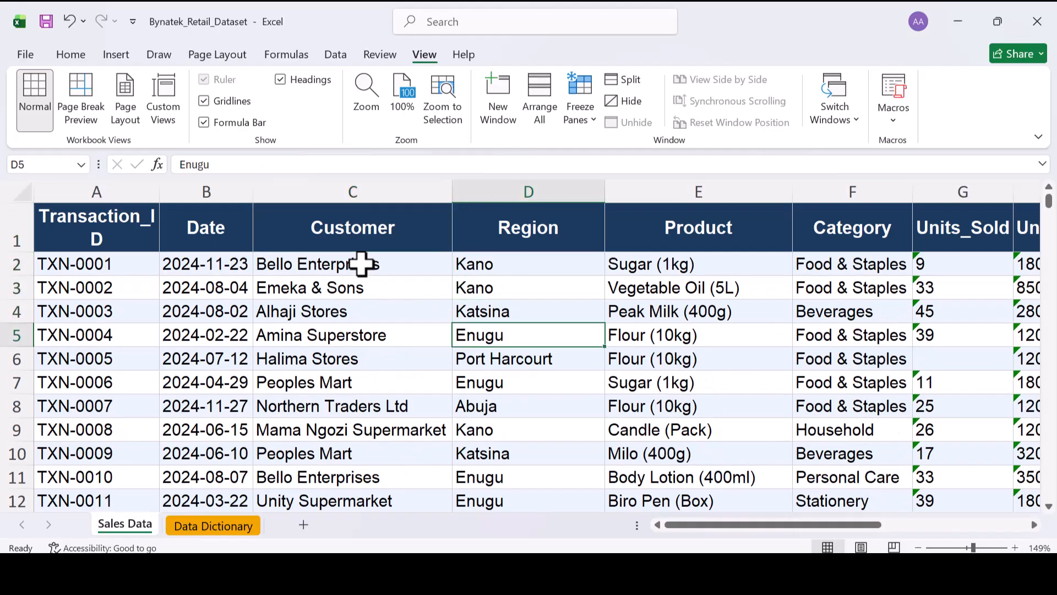
- Go cell by cell down the Region column from D5 to about row 25, and back up to D2
{"action": "key", "text": "Down"}
{"action": "key", "text": "Down"}
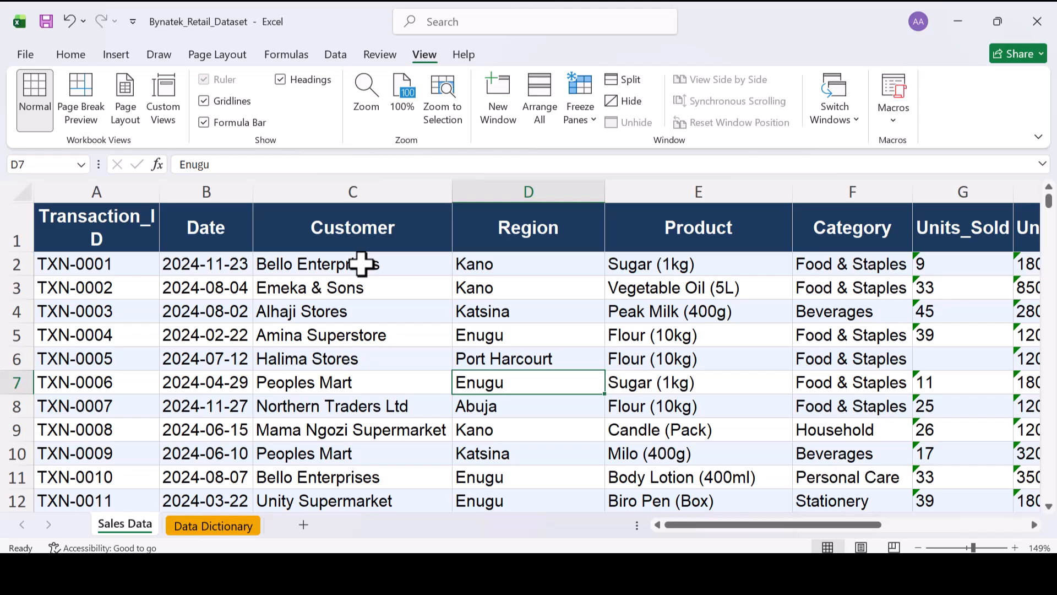
{"action": "key", "text": "Down"}
{"action": "key", "text": "Up"}
{"action": "key", "text": "Down"}
{"action": "key", "text": "Down"}
{"action": "key", "text": "Down"}
{"action": "key", "text": "Down"}
{"action": "key", "text": "Down"}
{"action": "key", "text": "Down"}
{"action": "key", "text": "Down"}
{"action": "key", "text": "Down"}
{"action": "key", "text": "Down"}
{"action": "key", "text": "Down"}
{"action": "key", "text": "Down"}
{"action": "key", "text": "Down"}
{"action": "key", "text": "Down"}
{"action": "key", "text": "Down"}
{"action": "key", "text": "Down"}
{"action": "key", "text": "Down"}
{"action": "key", "text": "Down"}
{"action": "key", "text": "Down"}
{"action": "key", "text": "Up"}
{"action": "key", "text": "Up"}
{"action": "key", "text": "Up"}
{"action": "key", "text": "Up"}
{"action": "key", "text": "Up"}
{"action": "key", "text": "Up"}
{"action": "key", "text": "Up"}
{"action": "key", "text": "Up"}
{"action": "key", "text": "Up"}
{"action": "key", "text": "Up"}
{"action": "key", "text": "Up"}
{"action": "key", "text": "Up"}
{"action": "key", "text": "Up"}
{"action": "key", "text": "Up"}
{"action": "key", "text": "Up"}
{"action": "key", "text": "Up"}
{"action": "key", "text": "Up"}
{"action": "key", "text": "Up"}
{"action": "key", "text": "Up"}
{"action": "key", "text": "Up"}
{"action": "key", "text": "Up"}
{"action": "key", "text": "Down"}
{"action": "key", "text": "Down"}
{"action": "key", "text": "Down"}
{"action": "key", "text": "Up"}
{"action": "key", "text": "Up"}
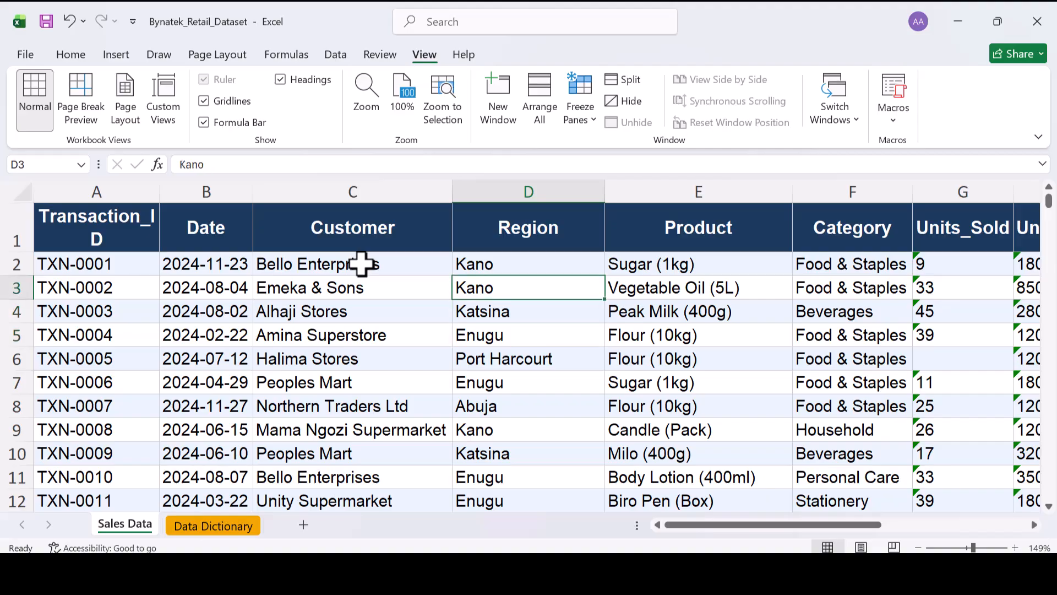
{"action": "key", "text": "Up"}
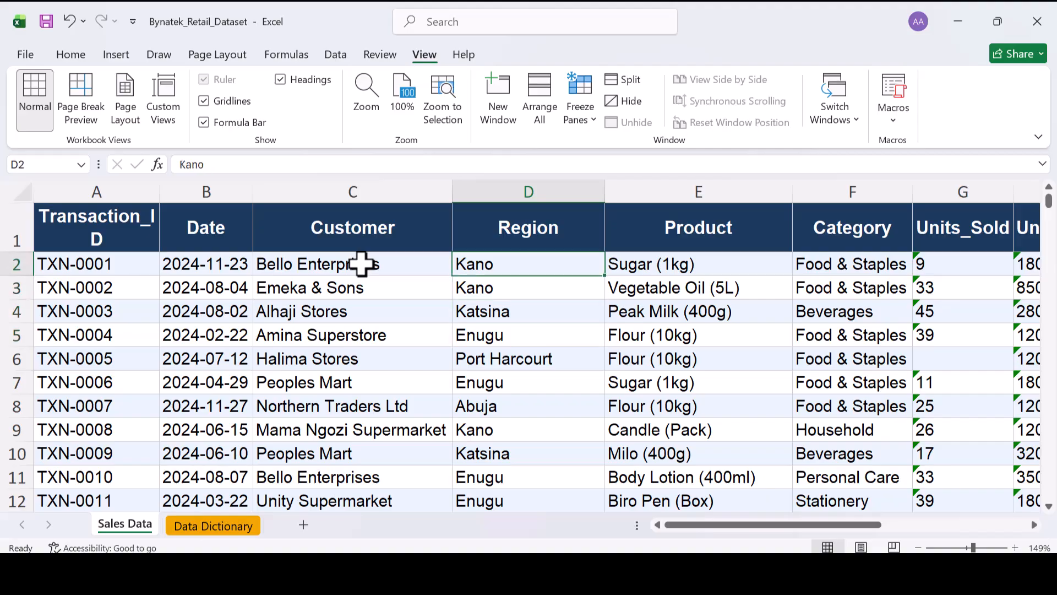
- Examine the spelling and capitalisation of the Region entries cell by cell from D2 down to D23
{"action": "key", "text": "Down"}
{"action": "key", "text": "Down"}
{"action": "key", "text": "Up"}
{"action": "key", "text": "Down"}
{"action": "key", "text": "Down"}
{"action": "key", "text": "Down"}
{"action": "key", "text": "Down"}
{"action": "key", "text": "Down"}
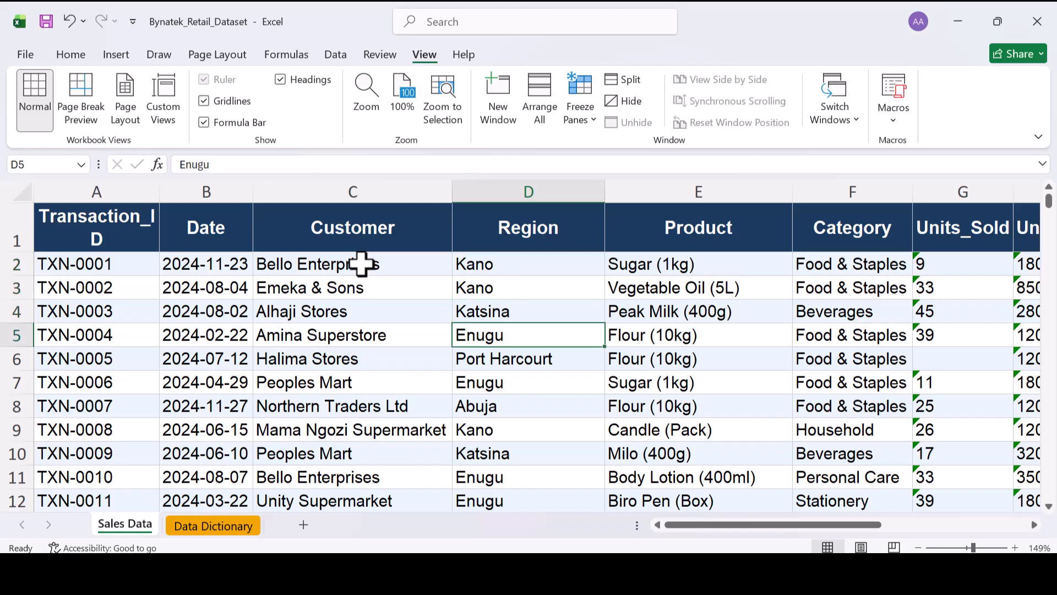
{"action": "key", "text": "Down"}
{"action": "key", "text": "Down"}
{"action": "key", "text": "Down"}
{"action": "key", "text": "Down"}
{"action": "key", "text": "Down"}
{"action": "key", "text": "Down"}
{"action": "key", "text": "Down"}
{"action": "key", "text": "Down"}
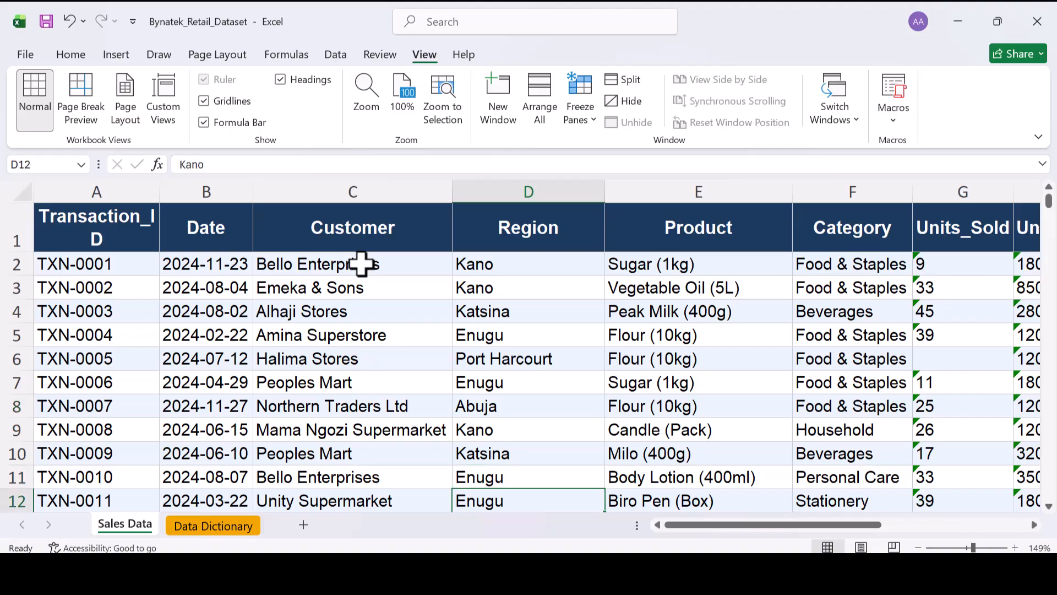
{"action": "key", "text": "Down"}
{"action": "key", "text": "Down"}
{"action": "key", "text": "Down"}
{"action": "key", "text": "Down"}
{"action": "key", "text": "Down"}
{"action": "key", "text": "Down"}
{"action": "key", "text": "Down"}
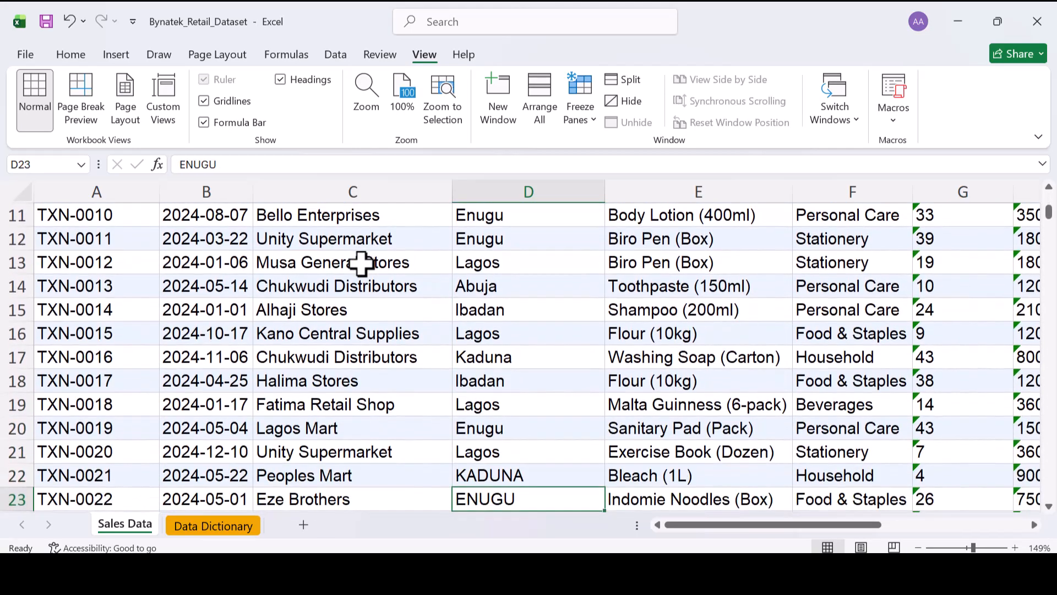
{"action": "key", "text": "Down"}
{"action": "key", "text": "Up"}
{"action": "key", "text": "Up"}
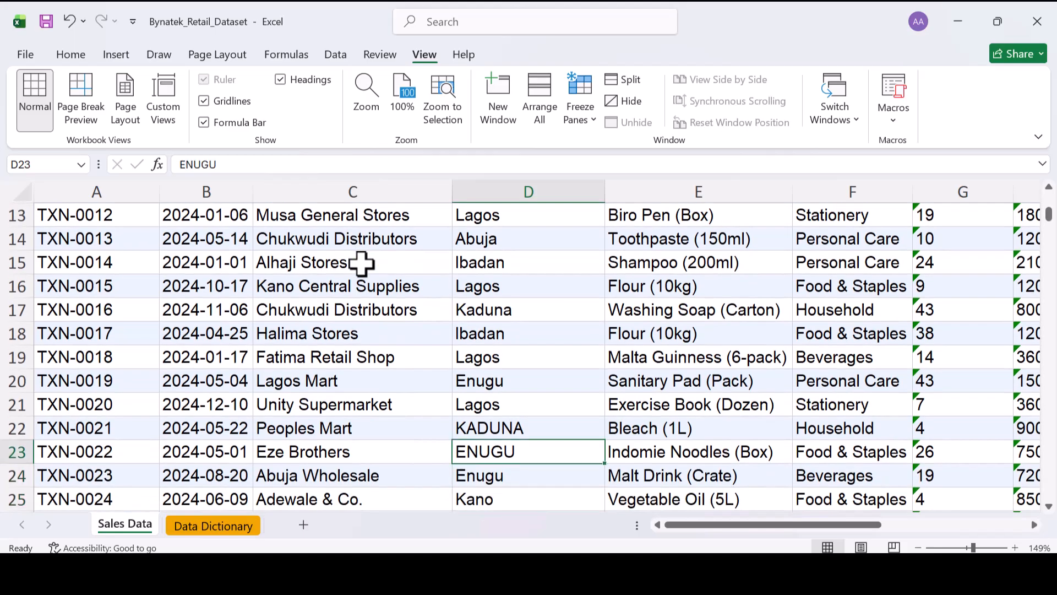
- Continue checking the Region entries one by one from D23 down to D34
{"action": "key", "text": "Down"}
{"action": "key", "text": "Down"}
{"action": "key", "text": "Down"}
{"action": "key", "text": "Down"}
{"action": "key", "text": "Down"}
{"action": "key", "text": "Down"}
{"action": "key", "text": "Down"}
{"action": "key", "text": "Down"}
{"action": "key", "text": "Down"}
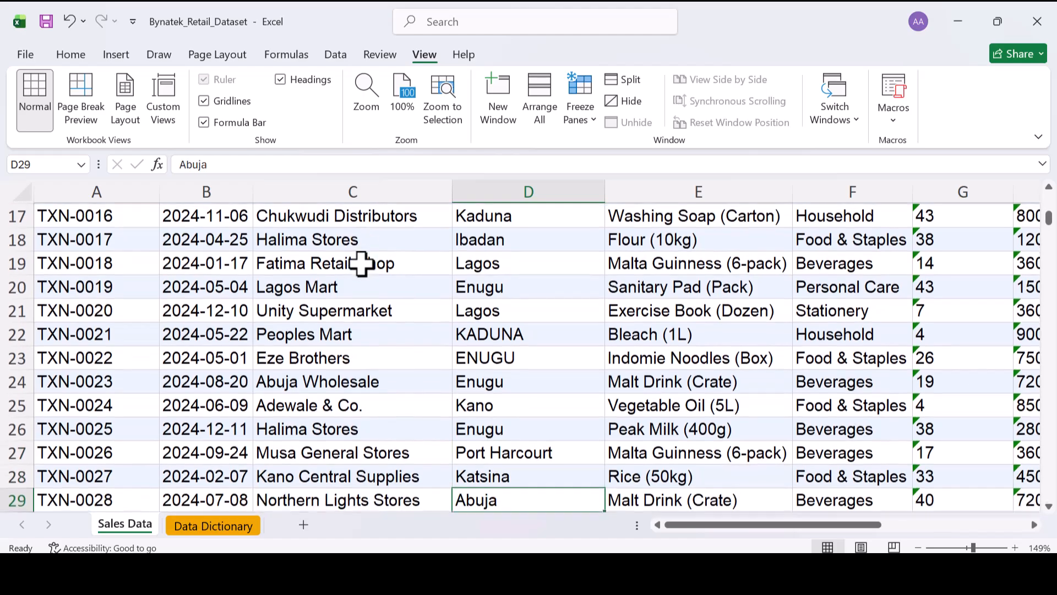
{"action": "key", "text": "Up"}
{"action": "key", "text": "Down"}
{"action": "key", "text": "Down"}
{"action": "key", "text": "Down"}
{"action": "key", "text": "Down"}
{"action": "key", "text": "Down"}
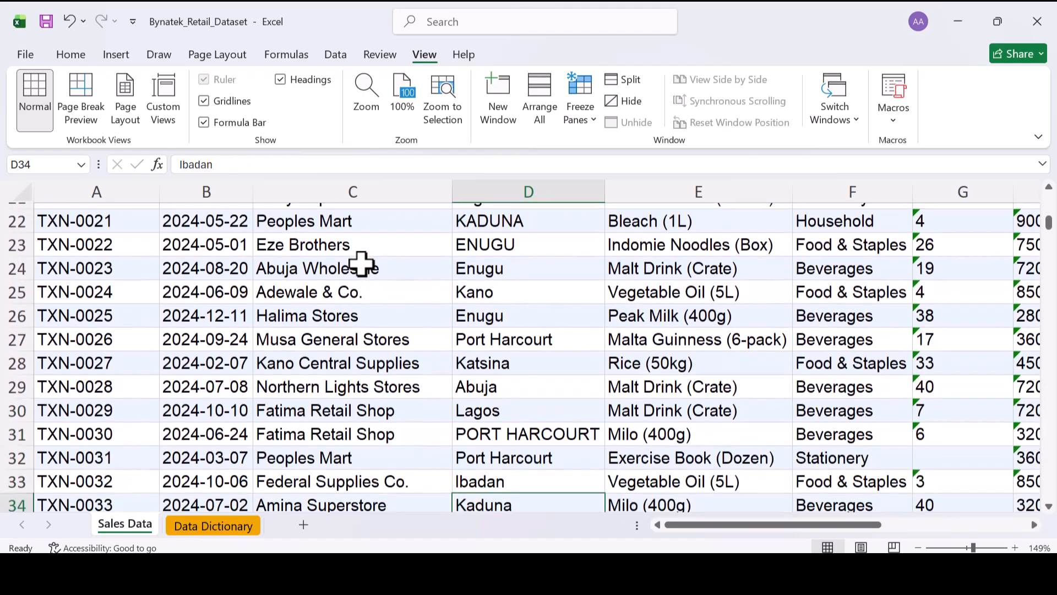
- Go back to the Region entry in D31 and compare it with the entries below, down to D36
{"action": "key", "text": "Up"}
{"action": "key", "text": "Up"}
{"action": "key", "text": "Up"}
{"action": "key", "text": "Up"}
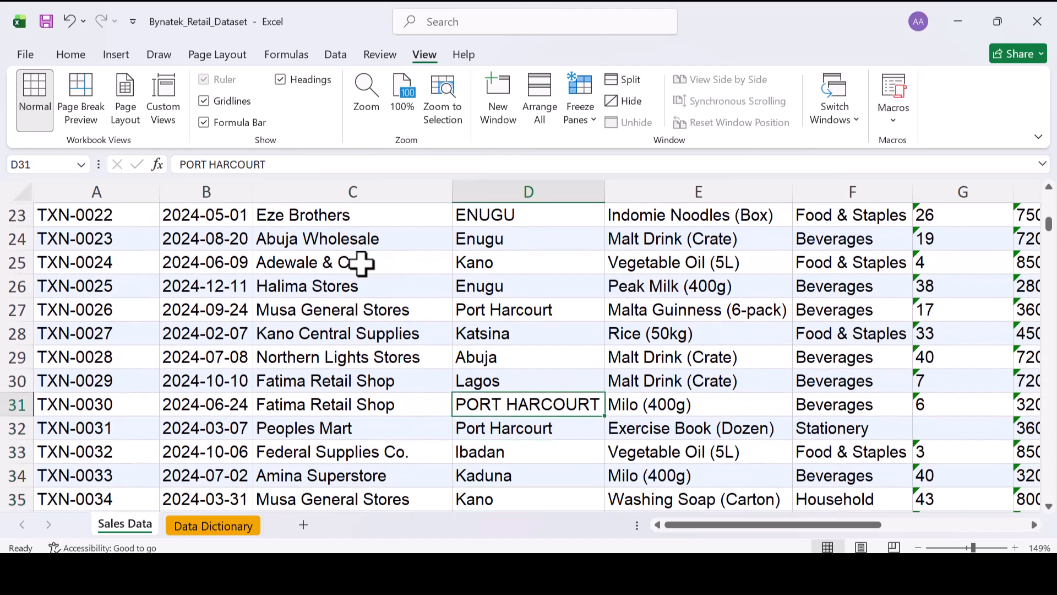
{"action": "key", "text": "Down"}
{"action": "key", "text": "Down"}
{"action": "key", "text": "Down"}
{"action": "key", "text": "Down"}
{"action": "key", "text": "Down"}
{"action": "key", "text": "Down"}
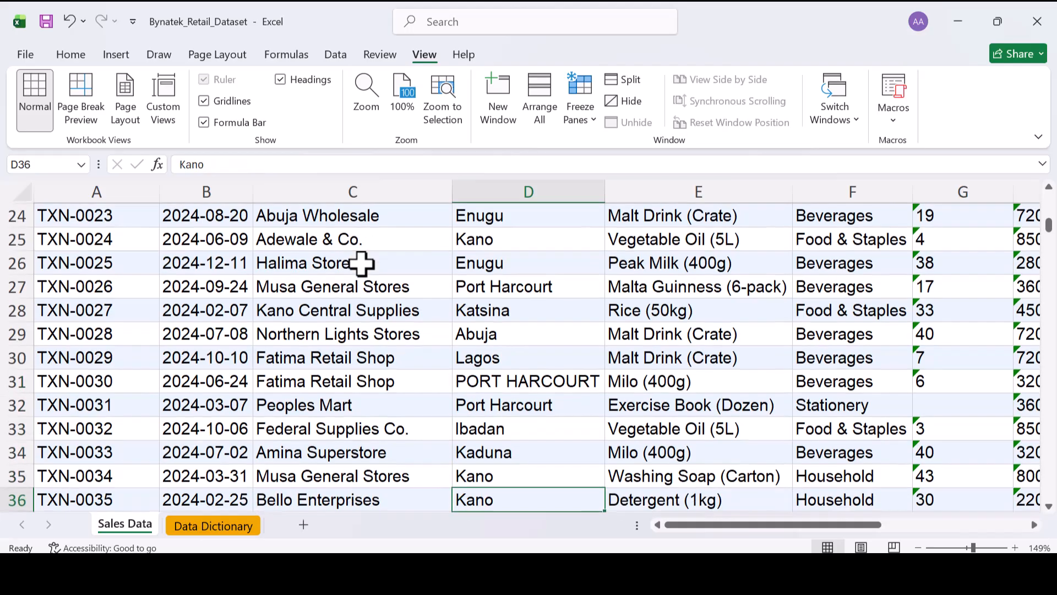
- Return up the Region column to its header and move across to the Product header in E1
{"action": "key", "text": "Up"}
{"action": "key", "text": "Up"}
{"action": "key", "text": "Up"}
{"action": "key", "text": "Up"}
{"action": "key", "text": "Up"}
{"action": "key", "text": "Up"}
{"action": "key", "text": "Up"}
{"action": "key", "text": "Up"}
{"action": "key", "text": "Up"}
{"action": "key", "text": "Up"}
{"action": "key", "text": "Up"}
{"action": "key", "text": "Up"}
{"action": "key", "text": "Up"}
{"action": "key", "text": "Up"}
{"action": "key", "text": "Up"}
{"action": "key", "text": "Up"}
{"action": "key", "text": "Up"}
{"action": "key", "text": "Up"}
{"action": "key", "text": "Up"}
{"action": "key", "text": "Up"}
{"action": "key", "text": "Up"}
{"action": "key", "text": "Up"}
{"action": "key", "text": "Up"}
{"action": "key", "text": "Up"}
{"action": "key", "text": "Up"}
{"action": "key", "text": "Up"}
{"action": "key", "text": "Up"}
{"action": "key", "text": "Up"}
{"action": "key", "text": "Up"}
{"action": "key", "text": "Up"}
{"action": "key", "text": "Up"}
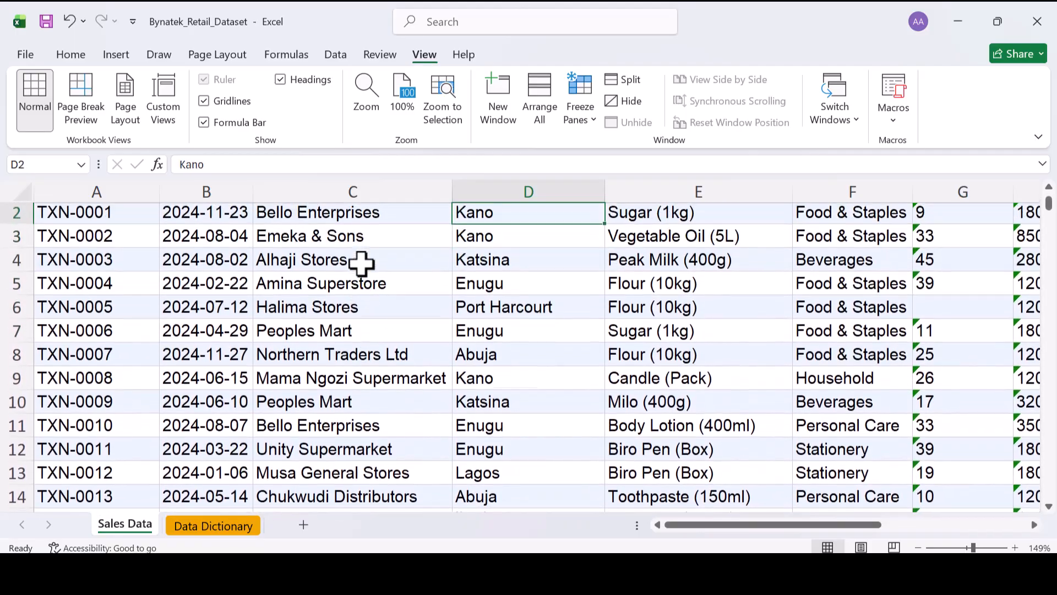
{"action": "key", "text": "Up"}
{"action": "key", "text": "Right"}
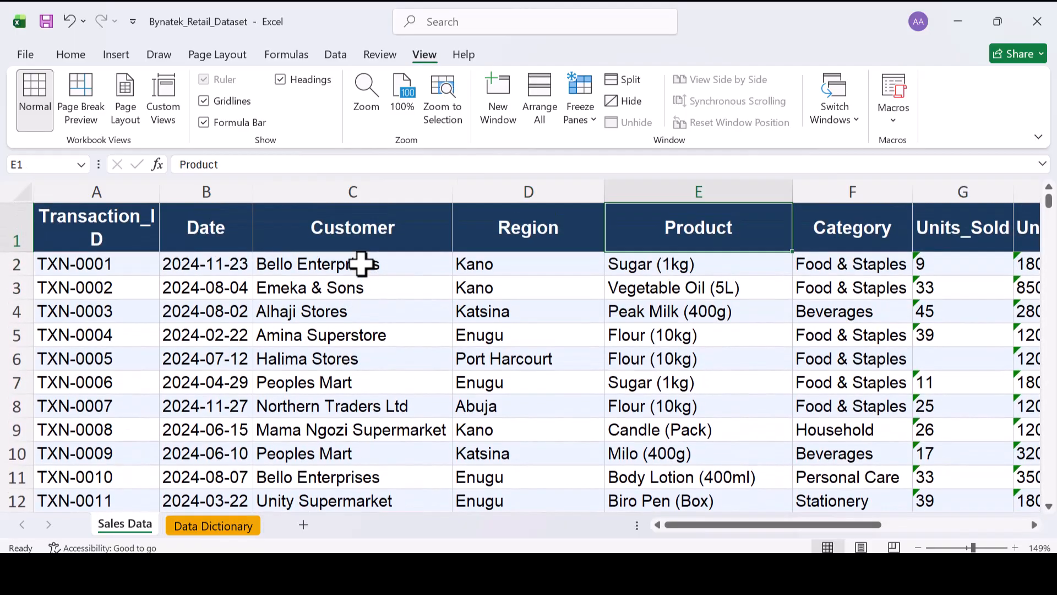
- Examine the Product entries cell by cell from E2 down past E18
{"action": "key", "text": "Down"}
{"action": "key", "text": "Down"}
{"action": "key", "text": "Down"}
{"action": "key", "text": "Down"}
{"action": "key", "text": "Down"}
{"action": "key", "text": "Down"}
{"action": "key", "text": "Down"}
{"action": "key", "text": "Down"}
{"action": "key", "text": "Down"}
{"action": "key", "text": "Down"}
{"action": "key", "text": "Down"}
{"action": "key", "text": "Down"}
{"action": "key", "text": "Down"}
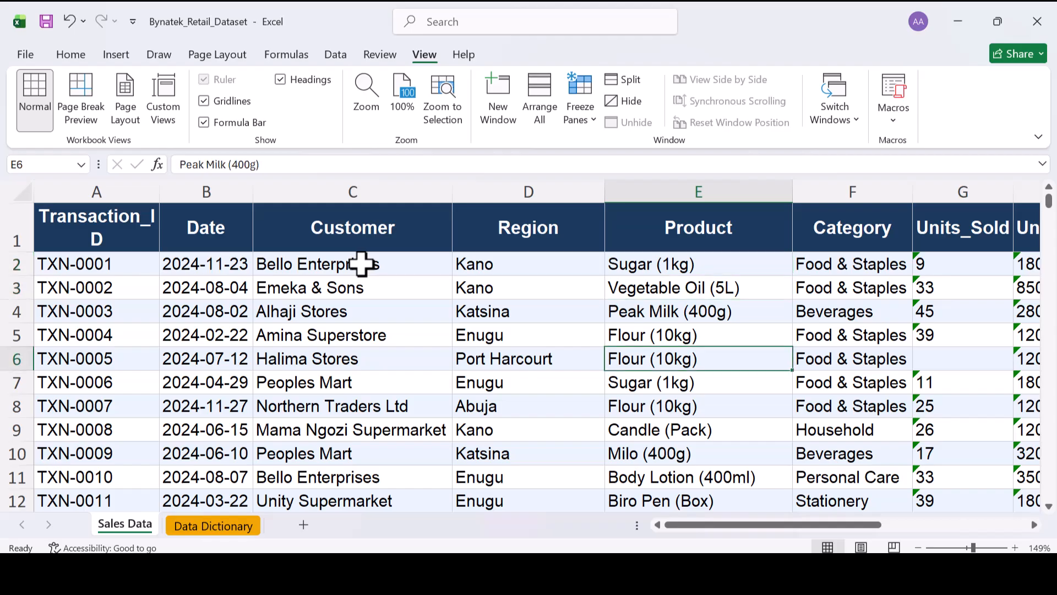
{"action": "key", "text": "Up"}
{"action": "key", "text": "Up"}
{"action": "key", "text": "Down"}
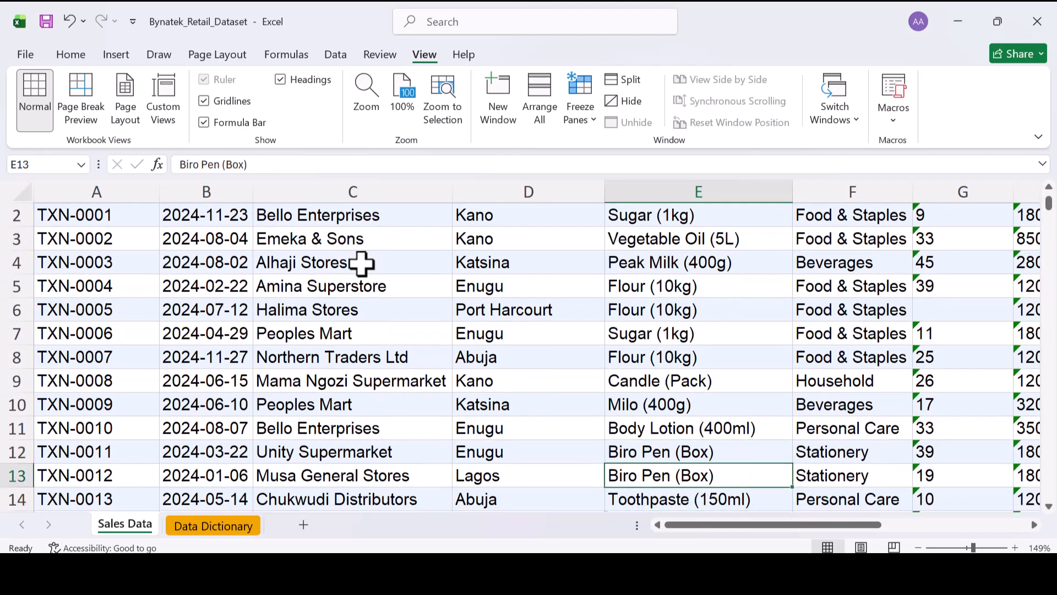
{"action": "key", "text": "Down"}
{"action": "key", "text": "Down"}
{"action": "key", "text": "Down"}
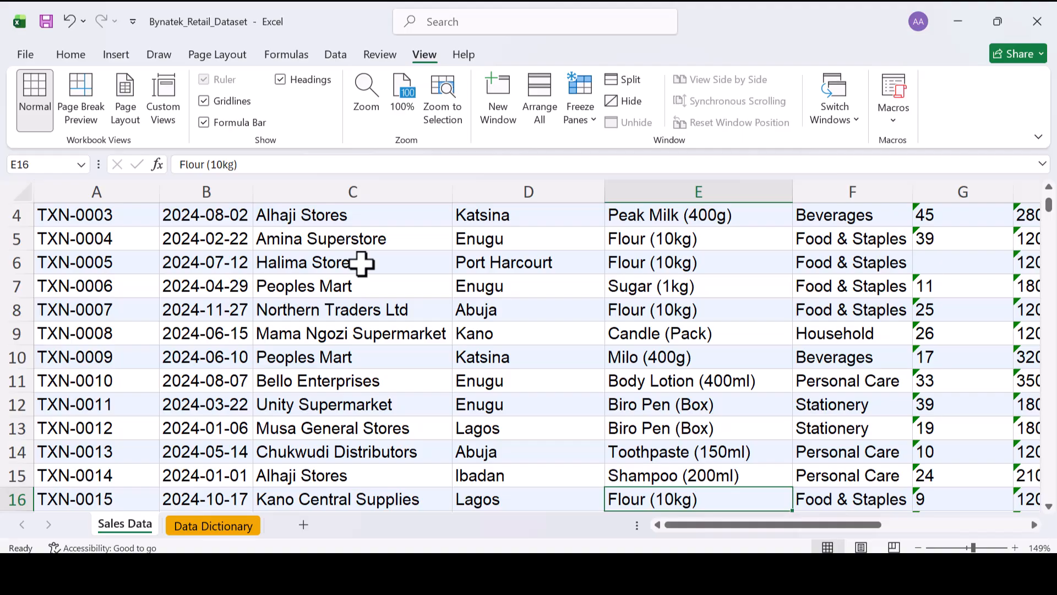
{"action": "key", "text": "Down"}
{"action": "key", "text": "Down"}
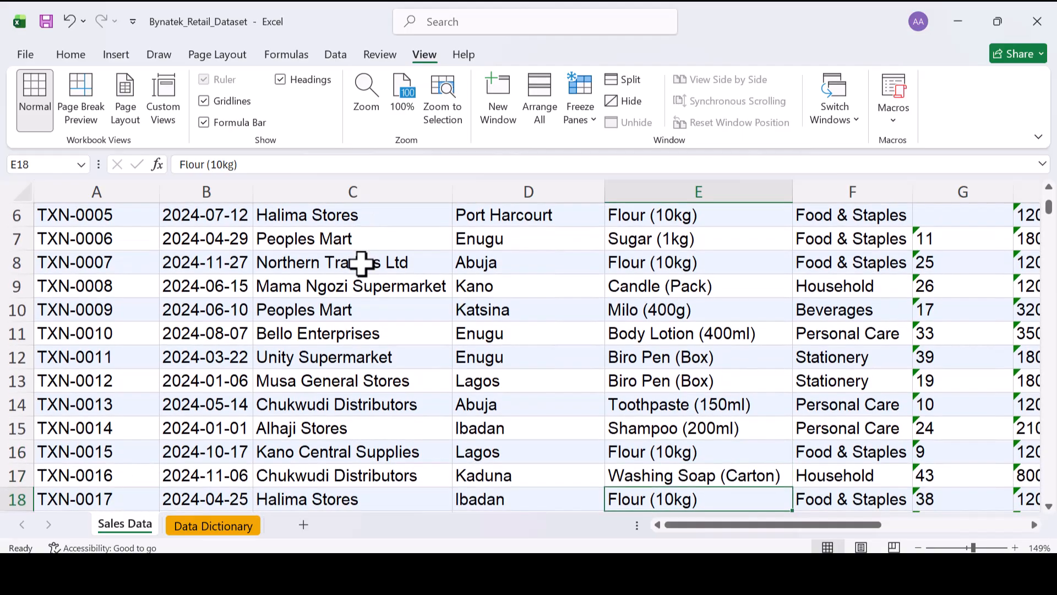
{"action": "key", "text": "Down"}
{"action": "key", "text": "Down"}
{"action": "key", "text": "Down"}
{"action": "key", "text": "Down"}
{"action": "key", "text": "Down"}
- Return up the Product column to its header and move across to the Category header in F1
{"action": "key", "text": "Up"}
{"action": "key", "text": "Up"}
{"action": "key", "text": "Up"}
{"action": "key", "text": "Up"}
{"action": "key", "text": "Up"}
{"action": "key", "text": "Up"}
{"action": "key", "text": "Up"}
{"action": "key", "text": "Up"}
{"action": "key", "text": "Up"}
{"action": "key", "text": "Up"}
{"action": "key", "text": "Up"}
{"action": "key", "text": "Up"}
{"action": "key", "text": "Up"}
{"action": "key", "text": "Up"}
{"action": "key", "text": "Up"}
{"action": "key", "text": "Up"}
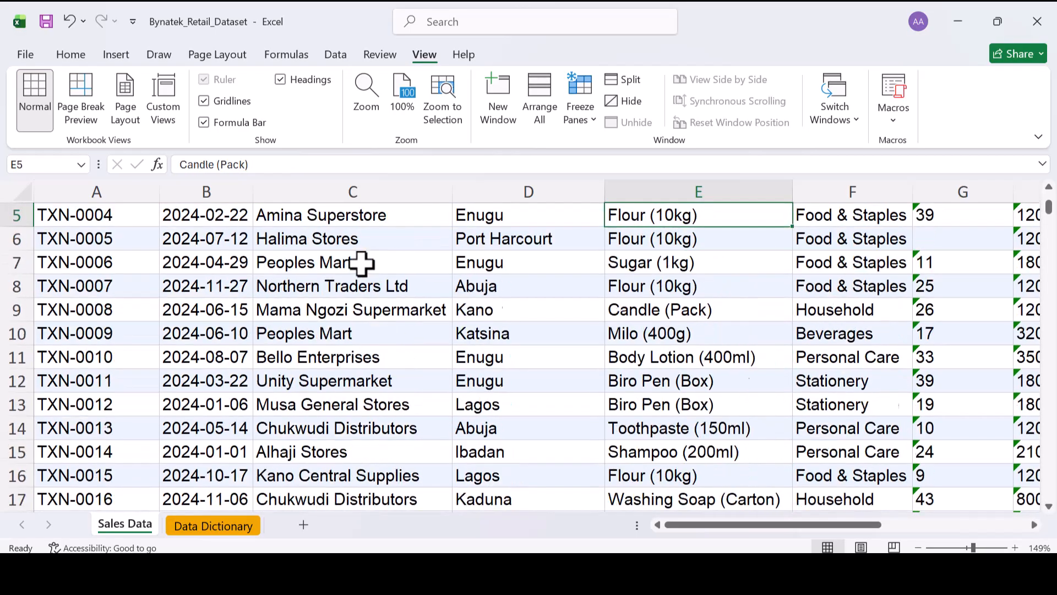
{"action": "key", "text": "Up"}
{"action": "key", "text": "Up"}
{"action": "key", "text": "Up"}
{"action": "key", "text": "Up"}
{"action": "key", "text": "Up"}
{"action": "key", "text": "Up"}
{"action": "key", "text": "Right"}
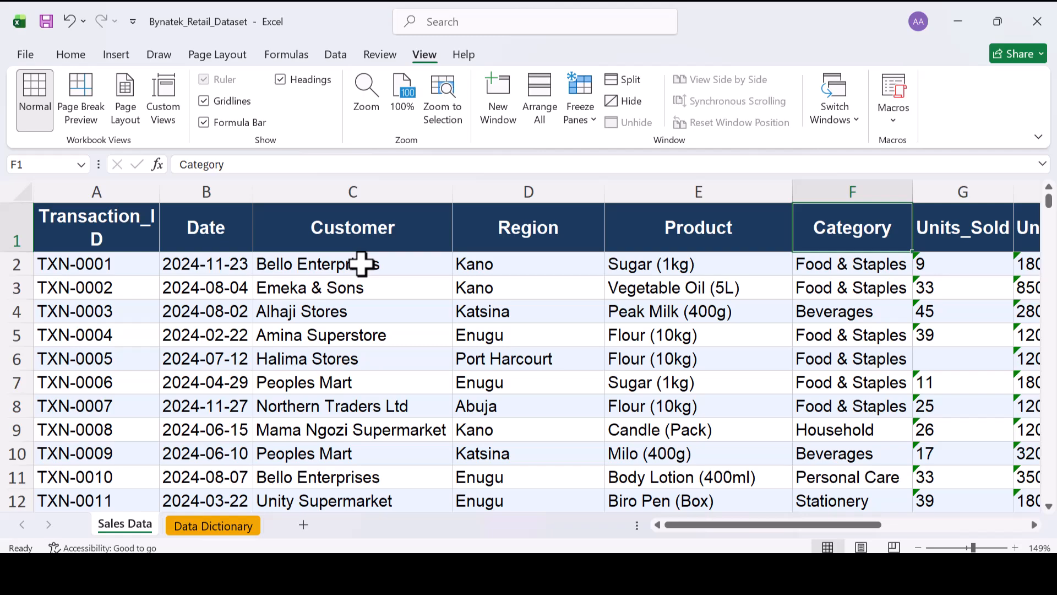
- Move to the Units_Sold column and check its entries from G2 down to the blank cell G6
{"action": "key", "text": "Right"}
{"action": "key", "text": "Down"}
{"action": "key", "text": "Down"}
{"action": "key", "text": "Down"}
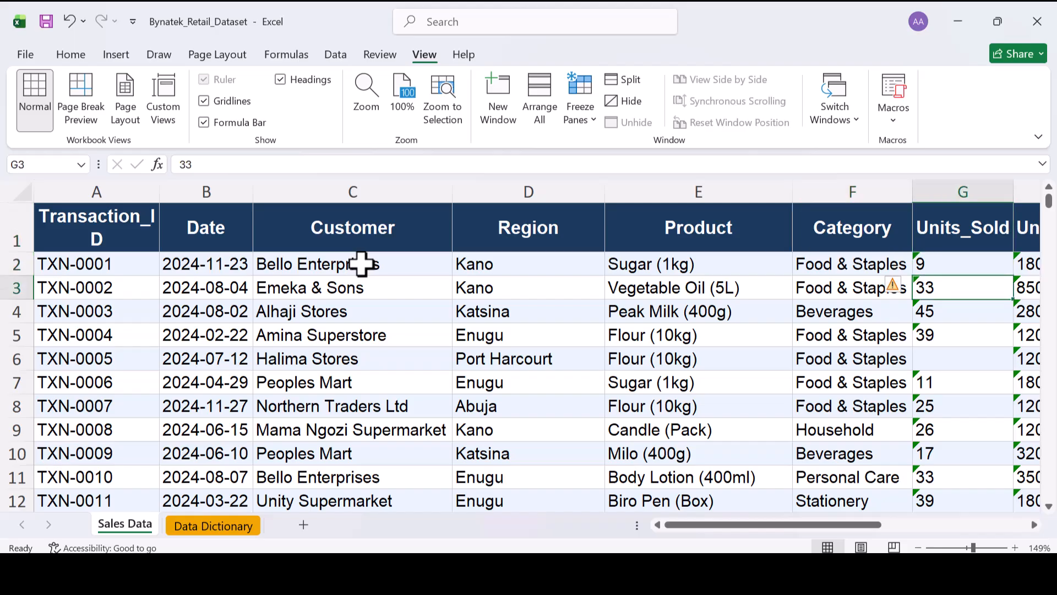
{"action": "key", "text": "Down"}
{"action": "key", "text": "Down"}
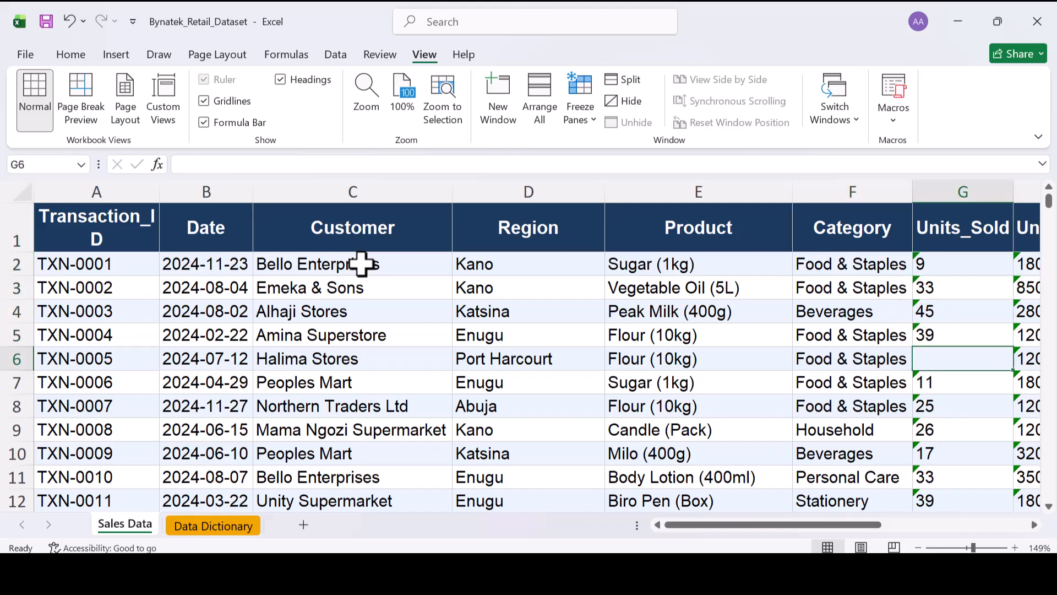
- Compare the blank Units_Sold cell G6 with the entries directly above and below it, ending on G6
{"action": "scroll", "coordinate": [935, 367], "scroll_direction": "right", "scroll_amount": 2}
{"action": "scroll", "coordinate": [935, 368], "scroll_direction": "right", "scroll_amount": 3}
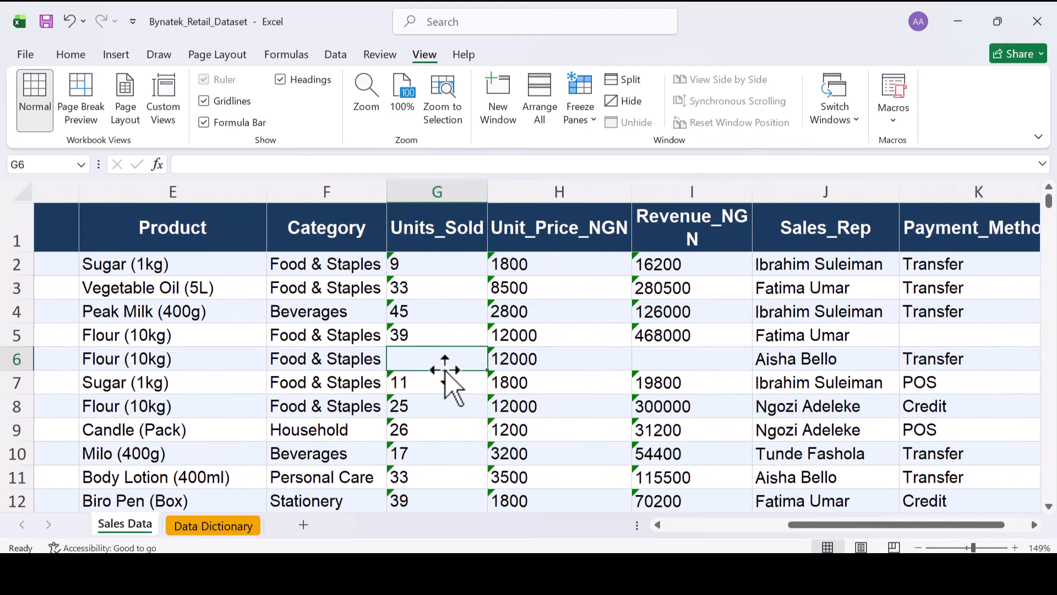
{"action": "key", "text": "Down"}
{"action": "key", "text": "Down"}
{"action": "key", "text": "Up"}
{"action": "key", "text": "Up"}
{"action": "key", "text": "Up"}
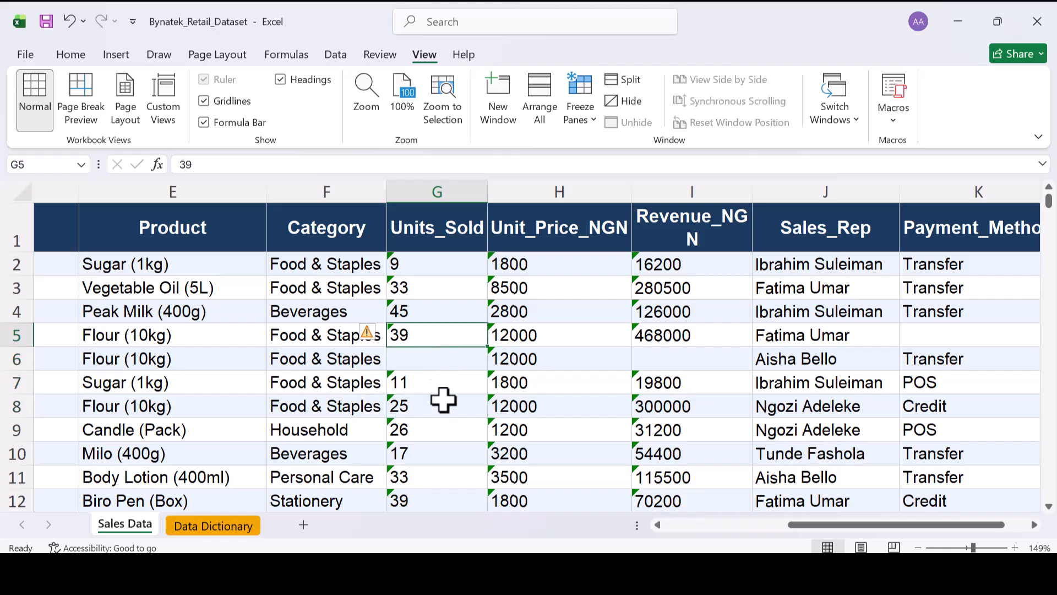
{"action": "left_click", "coordinate": [431, 355]}
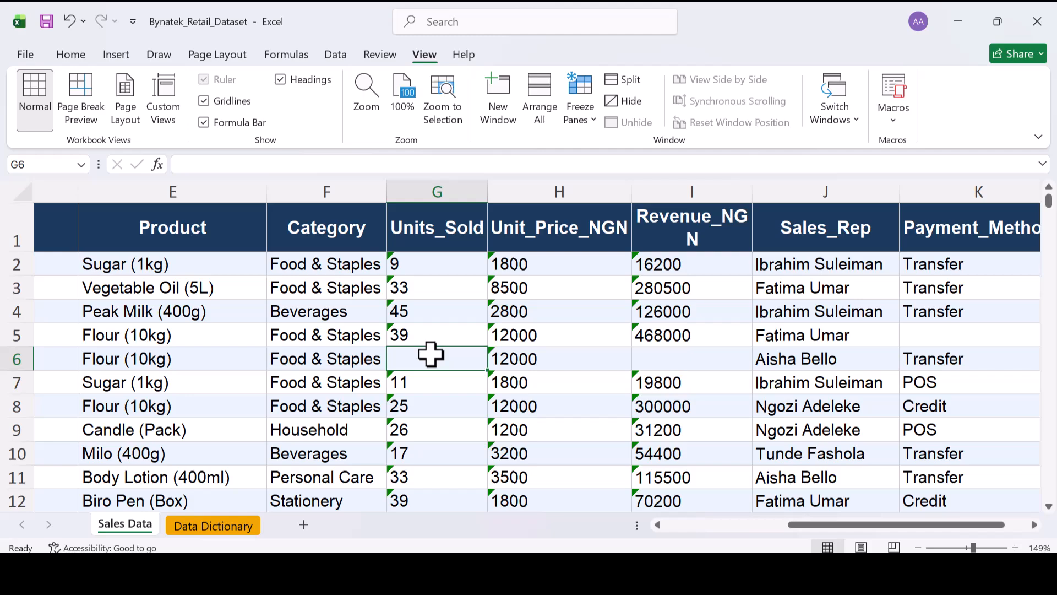
- Check the Units_Sold entries below G6 down to G9 and return to the blank cell G6
{"action": "key", "text": "Return"}
{"action": "left_click", "coordinate": [431, 354]}
{"action": "key", "text": "Down"}
{"action": "key", "text": "Down"}
{"action": "key", "text": "Down"}
{"action": "key", "text": "Down"}
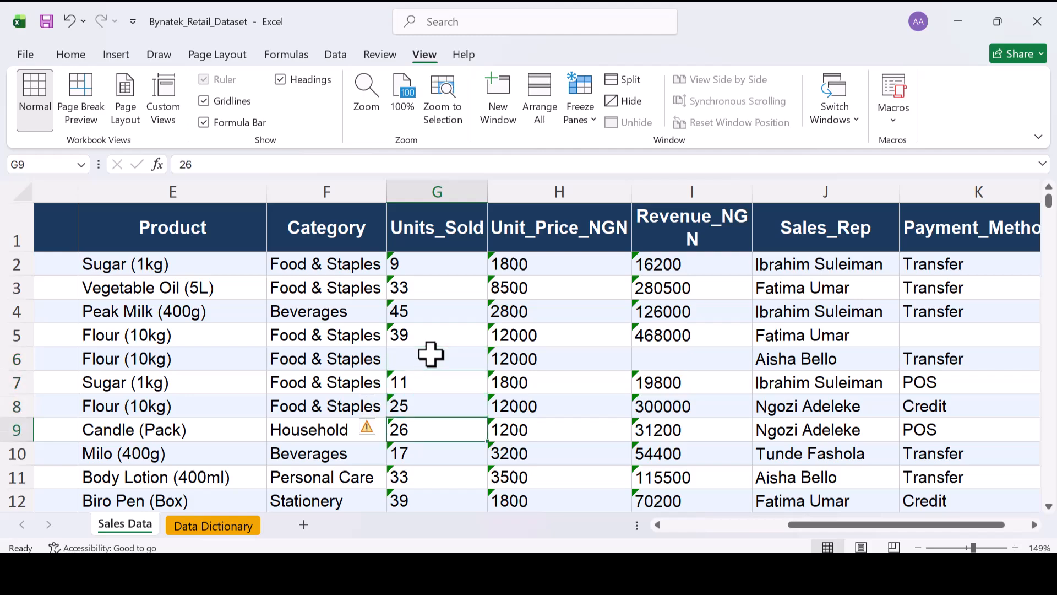
{"action": "key", "text": "Up"}
{"action": "key", "text": "Up"}
{"action": "key", "text": "Up"}
{"action": "key", "text": "Up"}
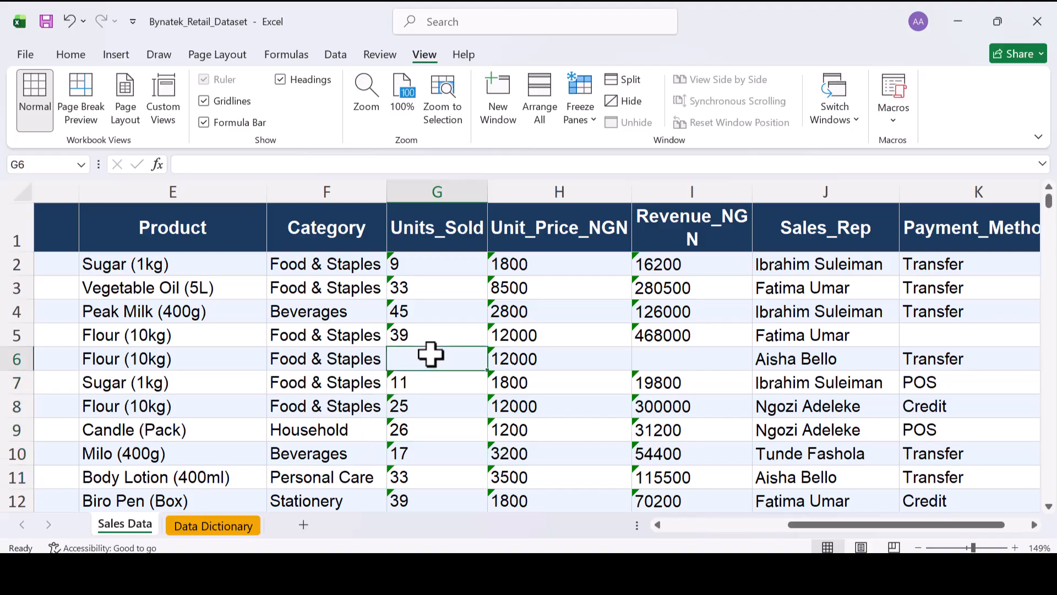
- Recheck the Units_Sold cells around the gap between G5 and G8, ending on G6
{"action": "key", "text": "Down"}
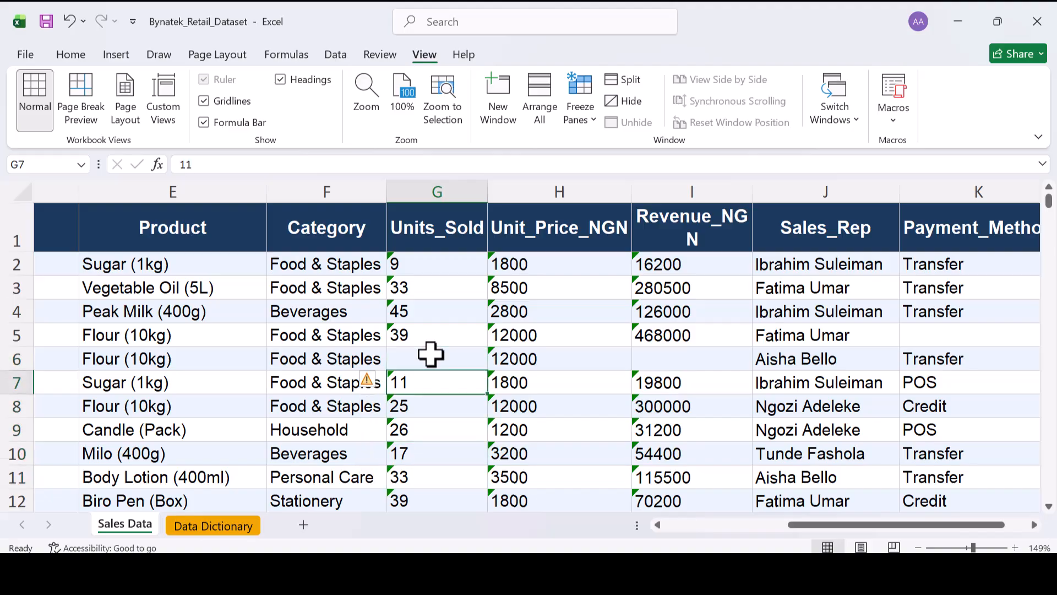
{"action": "key", "text": "Down"}
{"action": "key", "text": "Up"}
{"action": "key", "text": "Up"}
{"action": "key", "text": "Up"}
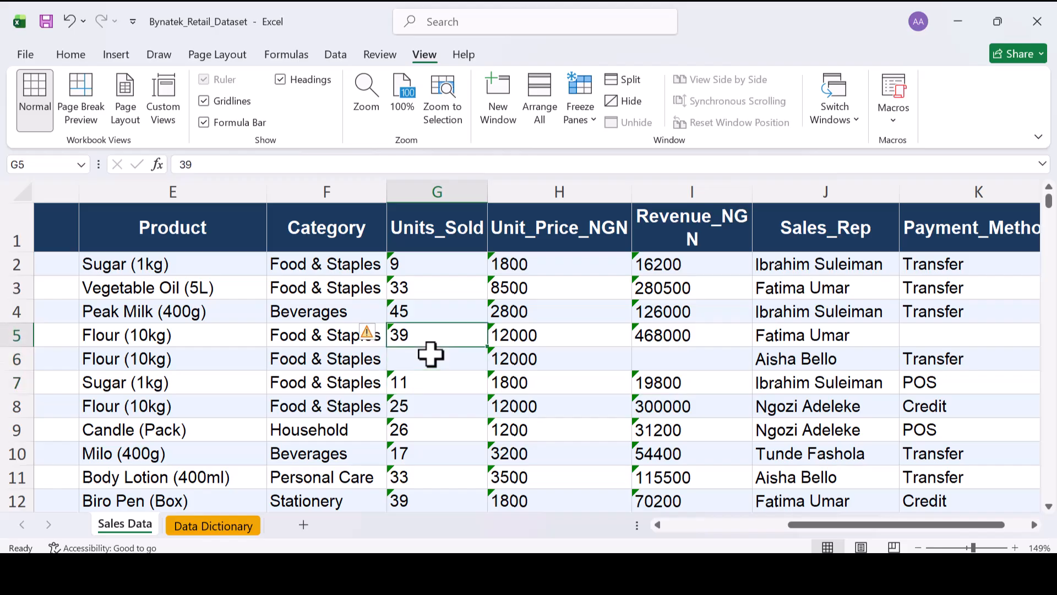
{"action": "key", "text": "Down"}
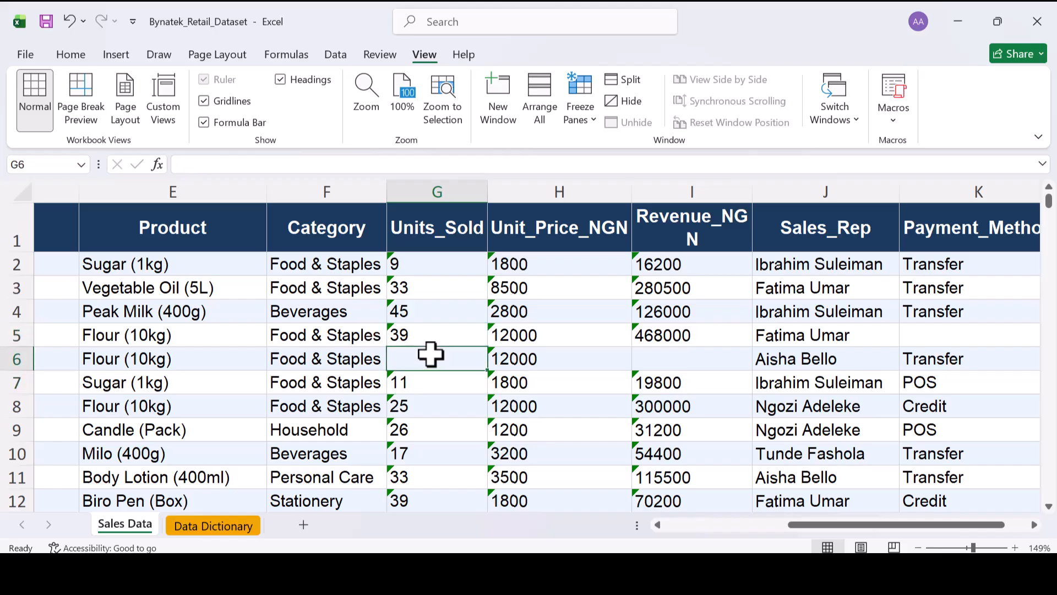
- Read row 6 around its blank Units_Sold cell and back across to the Date entry in B6
{"action": "key", "text": "Right"}
{"action": "key", "text": "Left"}
{"action": "key", "text": "Left"}
{"action": "key", "text": "Right"}
{"action": "key", "text": "Left"}
{"action": "key", "text": "Left"}
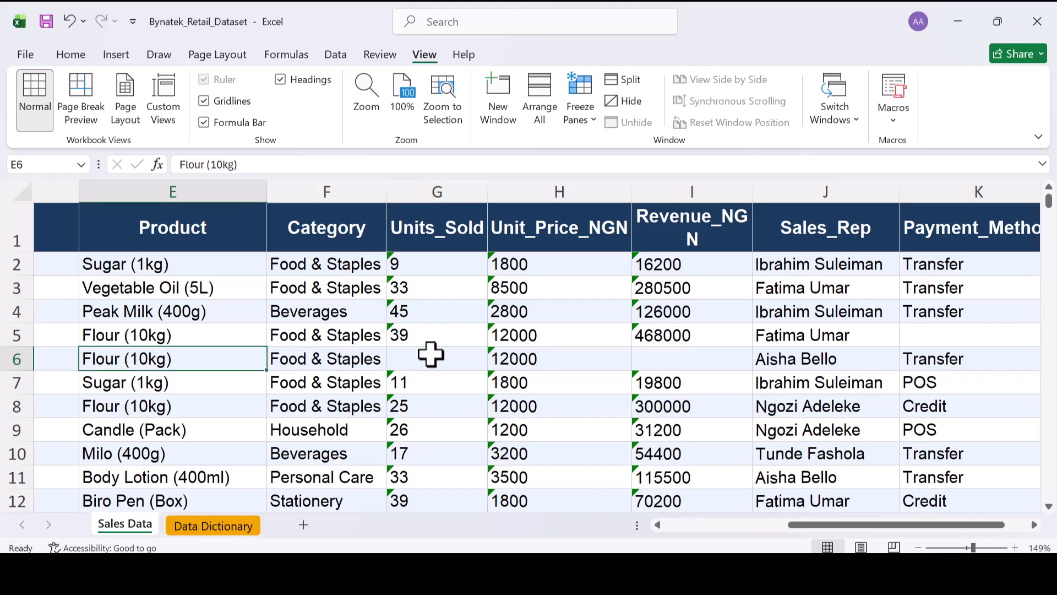
{"action": "key", "text": "Left"}
{"action": "key", "text": "Left"}
{"action": "key", "text": "Left"}
{"action": "key", "text": "Left"}
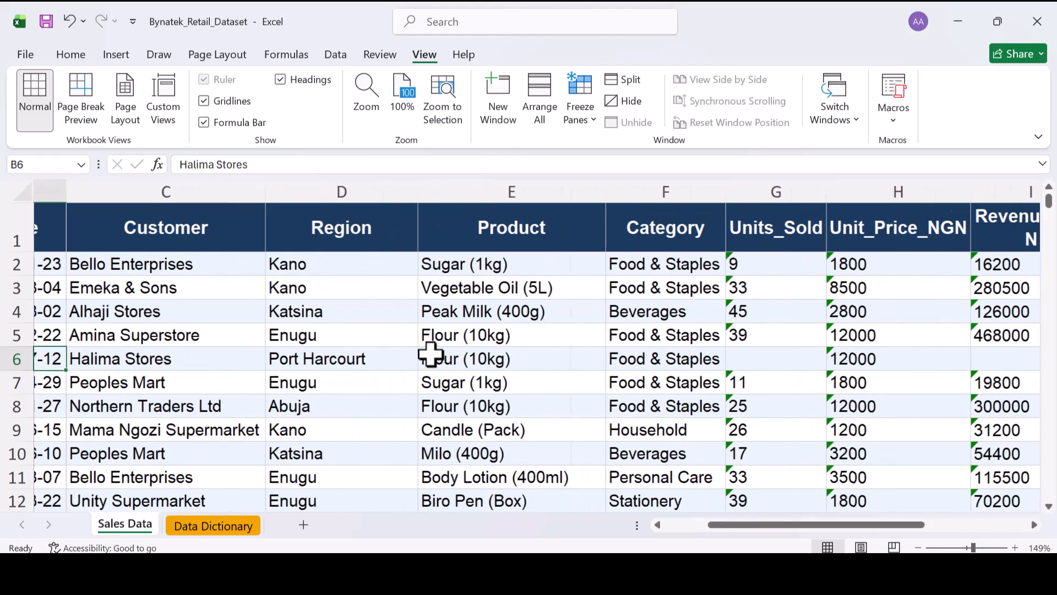
{"action": "key", "text": "Right"}
- Scan the Date column for inconsistent formats from B7 down to the rows around B59
{"action": "key", "text": "Down"}
{"action": "key", "text": "Down"}
{"action": "key", "text": "Down"}
{"action": "key", "text": "Down"}
{"action": "key", "text": "Down"}
{"action": "key", "text": "Down"}
{"action": "key", "text": "Down"}
{"action": "key", "text": "Down"}
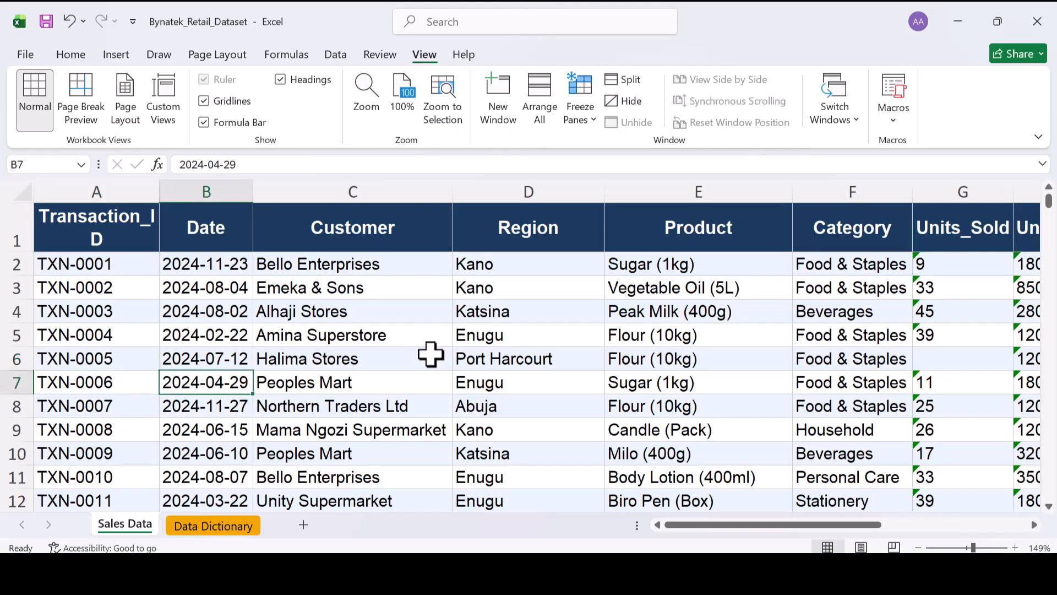
{"action": "key", "text": "Down"}
{"action": "key", "text": "Down"}
{"action": "key", "text": "Down"}
{"action": "key", "text": "Down"}
{"action": "key", "text": "Down"}
{"action": "key", "text": "Down"}
{"action": "key", "text": "Down"}
{"action": "key", "text": "Down"}
{"action": "key", "text": "Down"}
{"action": "key", "text": "Down"}
{"action": "key", "text": "Down"}
{"action": "key", "text": "Down"}
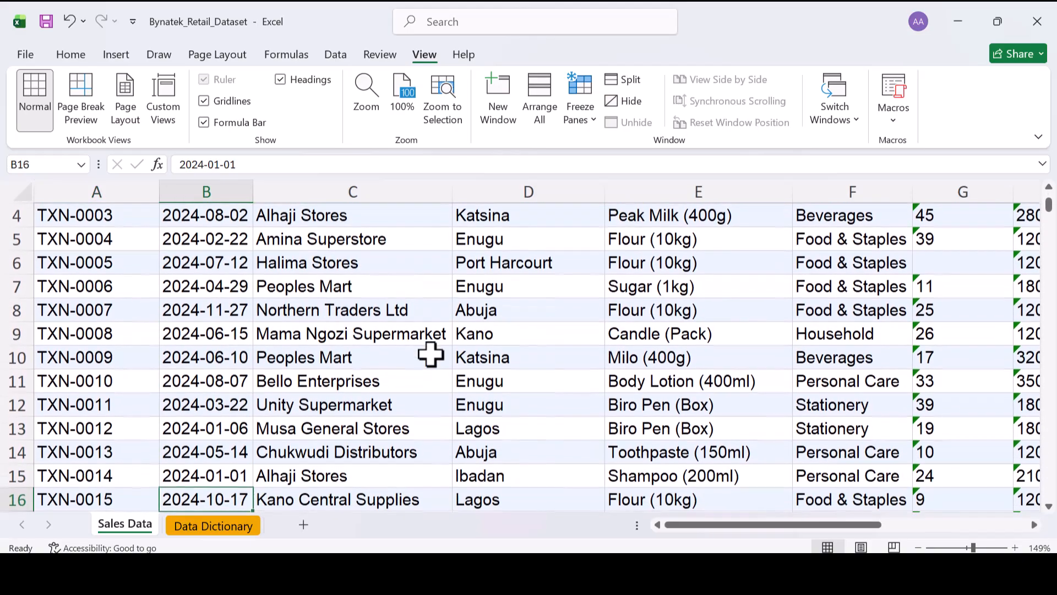
{"action": "key", "text": "Down"}
{"action": "key", "text": "Down"}
{"action": "key", "text": "Down"}
{"action": "key", "text": "Down"}
{"action": "key", "text": "Down"}
{"action": "key", "text": "Down"}
{"action": "key", "text": "Down"}
{"action": "key", "text": "Down"}
{"action": "key", "text": "Down"}
{"action": "key", "text": "Down"}
{"action": "key", "text": "Down"}
{"action": "key", "text": "Down"}
{"action": "key", "text": "Down"}
{"action": "key", "text": "Down"}
{"action": "key", "text": "Down"}
{"action": "key", "text": "Down"}
{"action": "key", "text": "Down"}
{"action": "key", "text": "Down"}
{"action": "key", "text": "Down"}
{"action": "key", "text": "Down"}
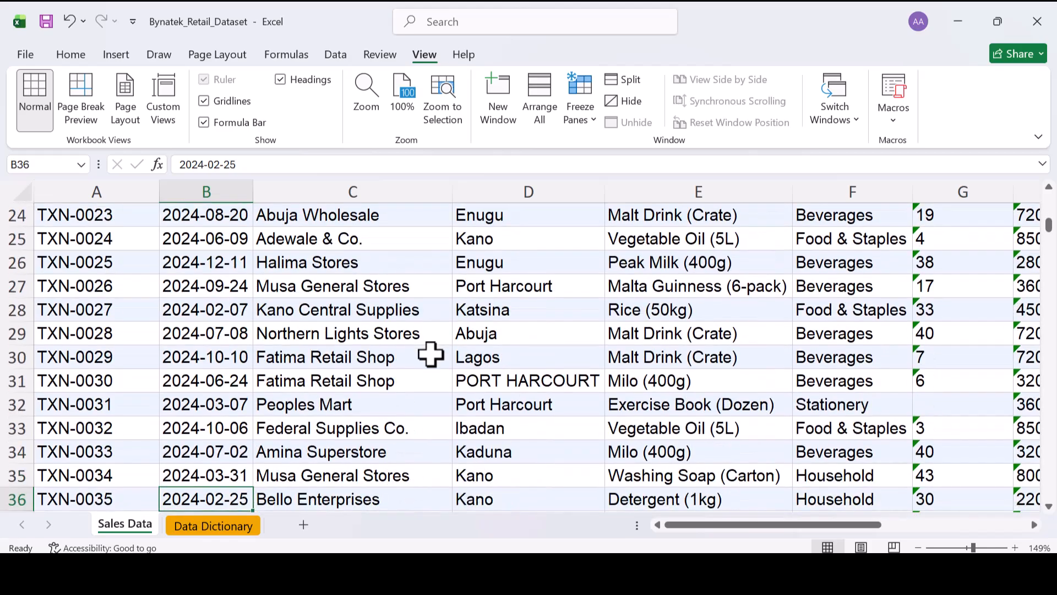
{"action": "key", "text": "Down"}
- Go back up the Date entries from around B59 to B52, checking each date's format
{"action": "key", "text": "Up"}
{"action": "key", "text": "Up"}
{"action": "key", "text": "Up"}
{"action": "key", "text": "Up"}
{"action": "key", "text": "Up"}
{"action": "key", "text": "Up"}
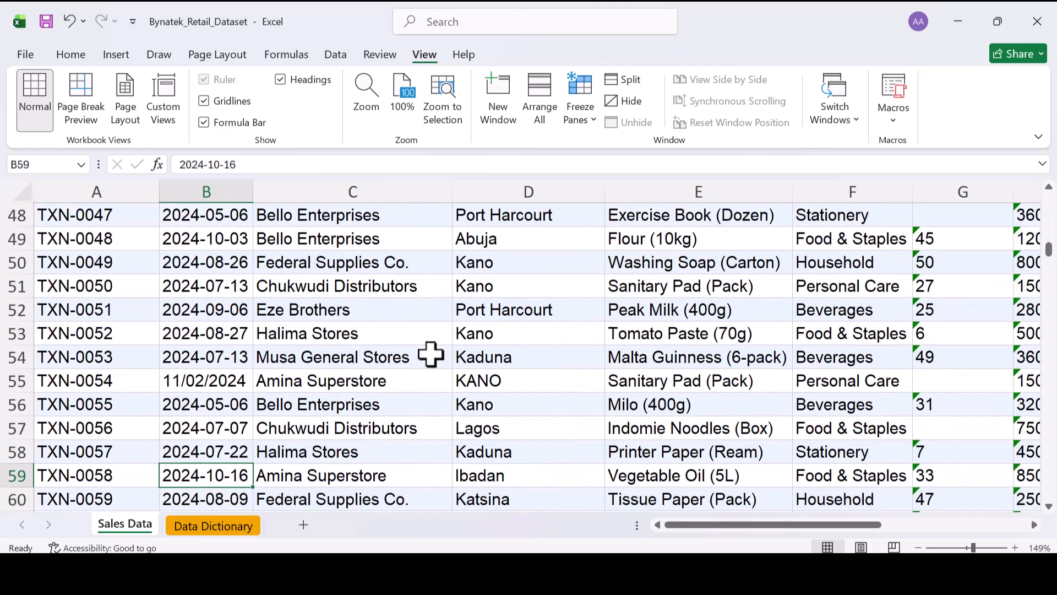
{"action": "key", "text": "Down"}
{"action": "key", "text": "Up"}
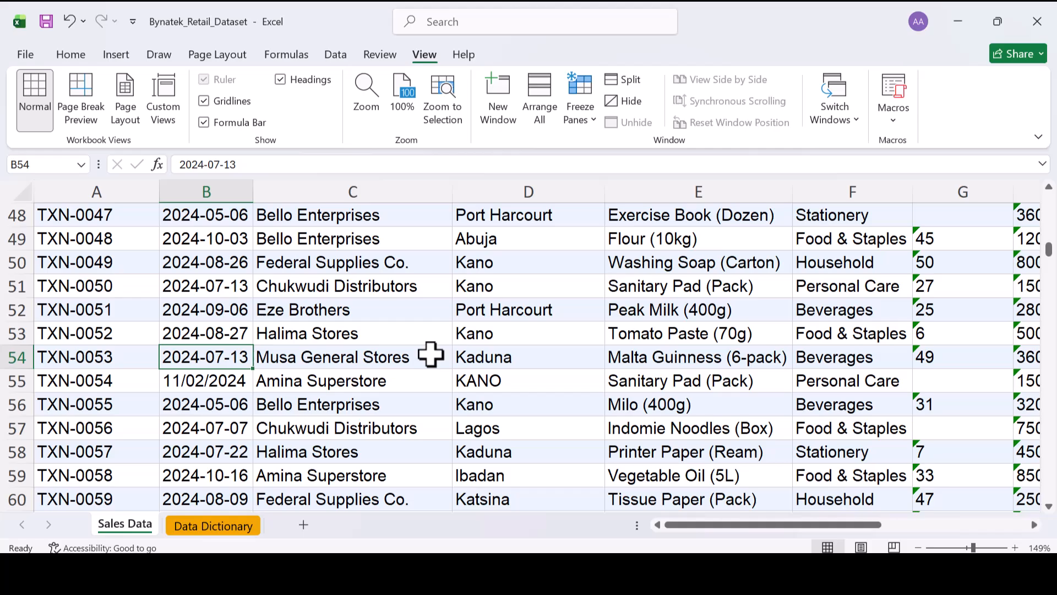
{"action": "key", "text": "Up"}
{"action": "key", "text": "Up"}
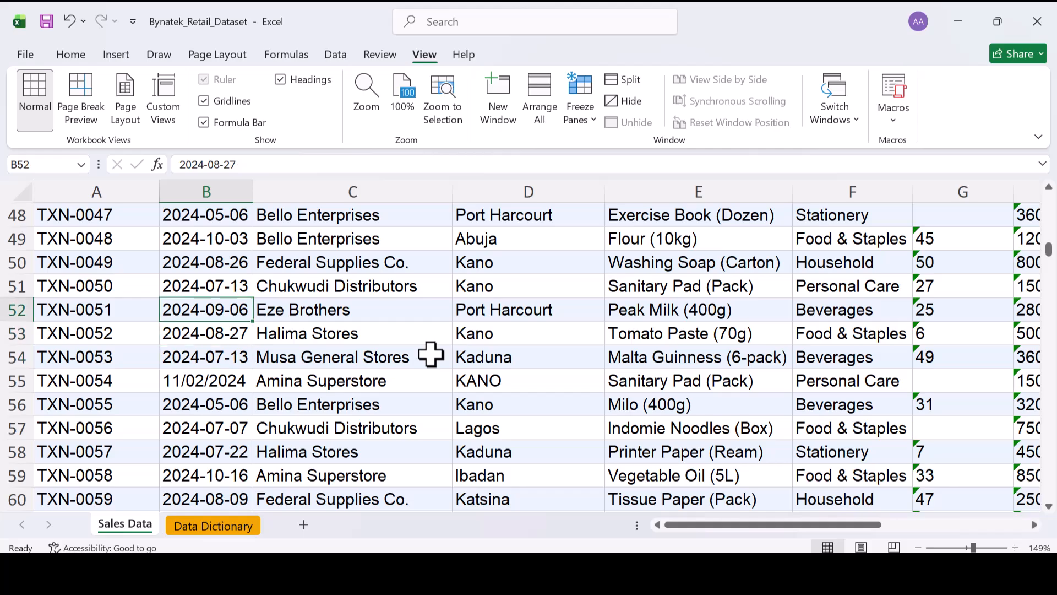
- Compare the date format in B55 with the Date entries directly above and below it
{"action": "key", "text": "Down"}
{"action": "key", "text": "Down"}
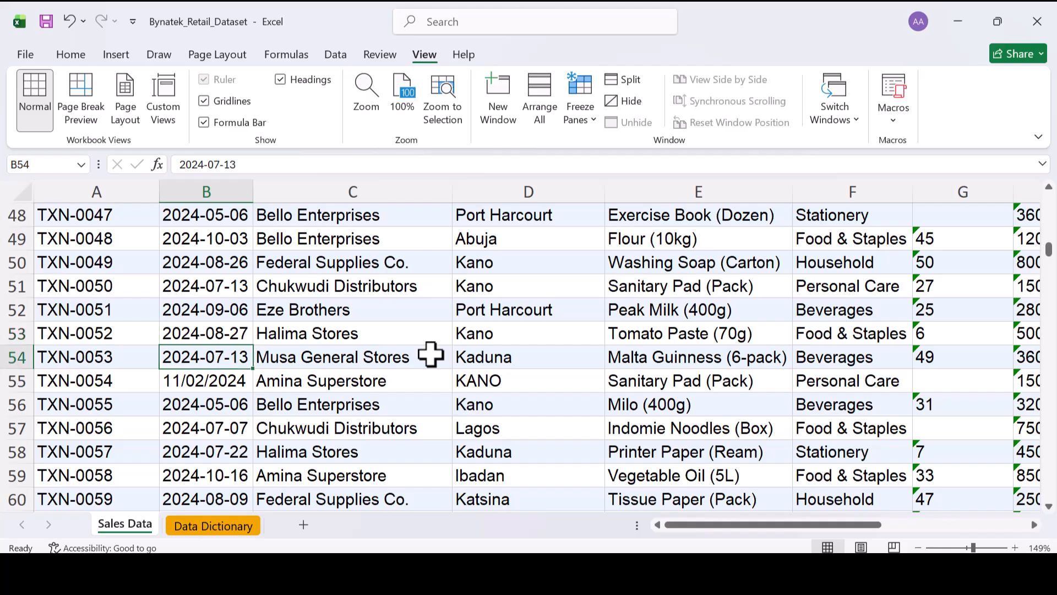
{"action": "key", "text": "Down"}
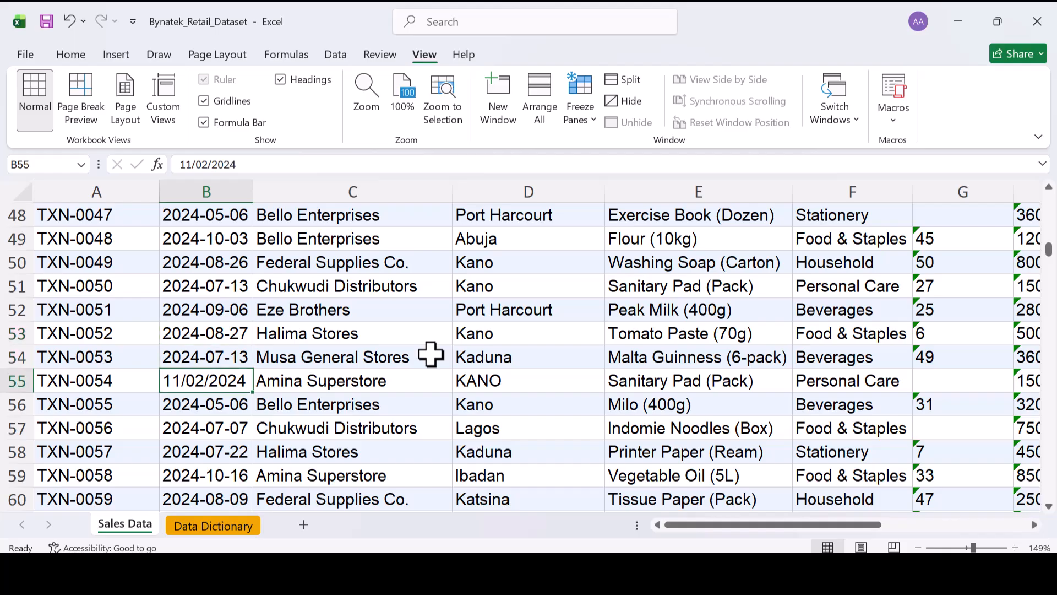
{"action": "key", "text": "Down"}
{"action": "key", "text": "Up"}
{"action": "key", "text": "Down"}
{"action": "key", "text": "Up"}
{"action": "key", "text": "Down"}
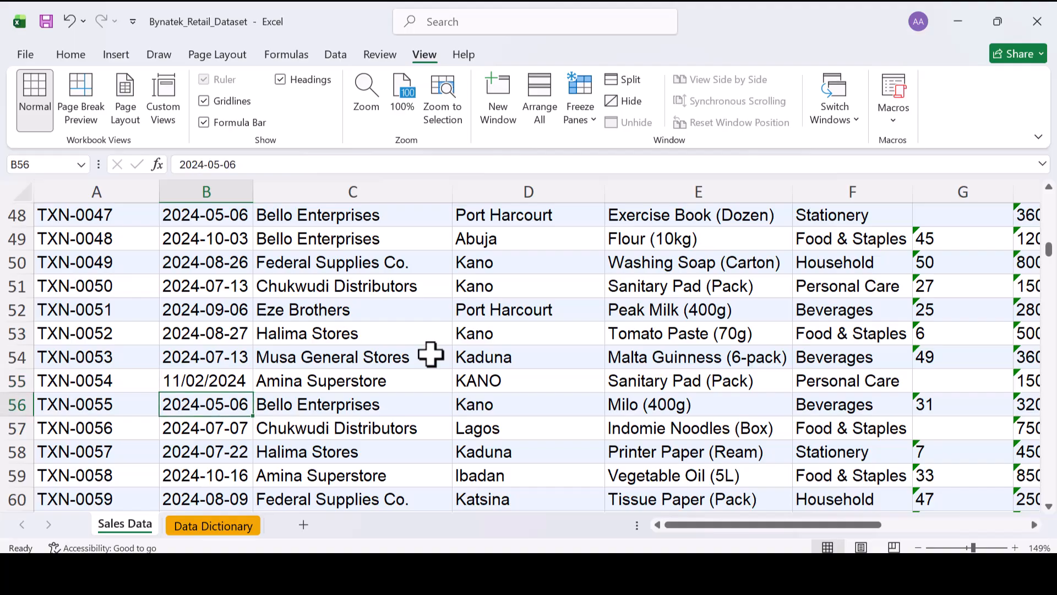
{"action": "key", "text": "Up"}
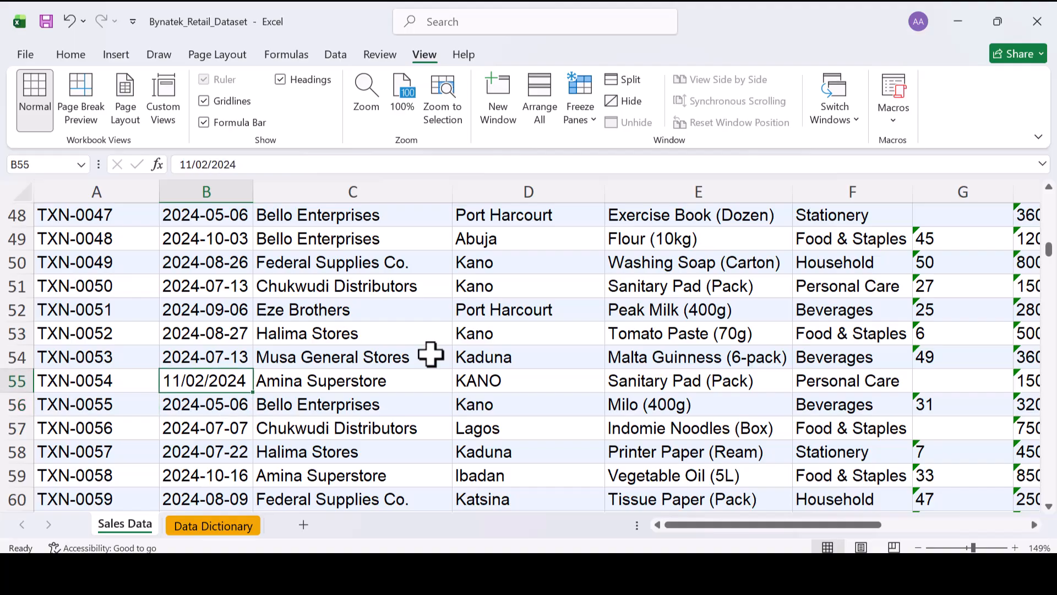
- Move along row 56 from its Date entry across to the Units_Sold entry in G56
{"action": "key", "text": "Down"}
{"action": "key", "text": "Right"}
{"action": "key", "text": "Right"}
{"action": "key", "text": "Right"}
{"action": "key", "text": "Right"}
{"action": "key", "text": "Right"}
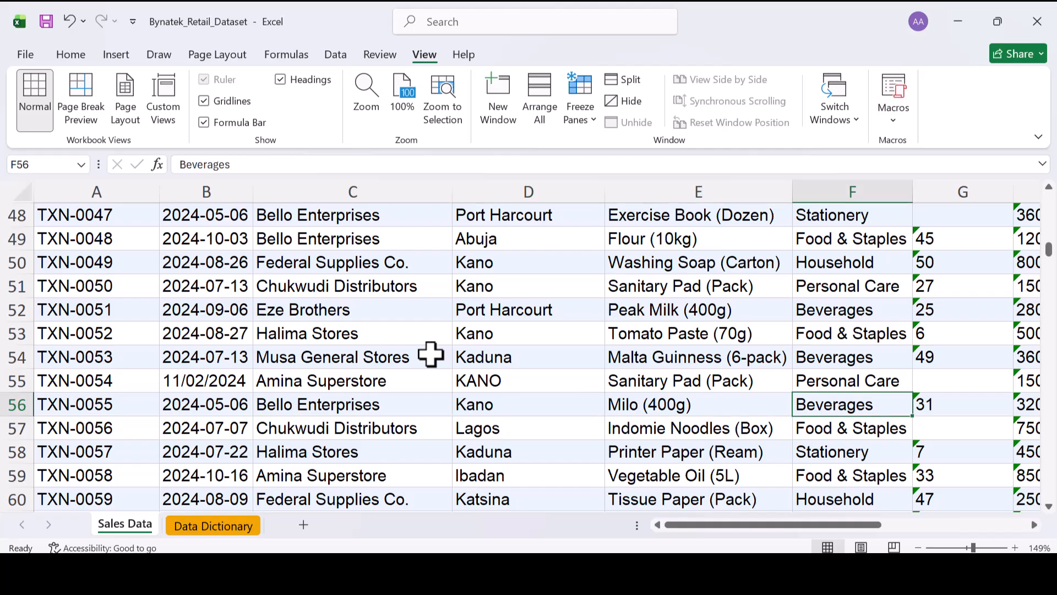
{"action": "key", "text": "Right"}
{"action": "key", "text": "Right"}
{"action": "key", "text": "Left"}
{"action": "key", "text": "Left"}
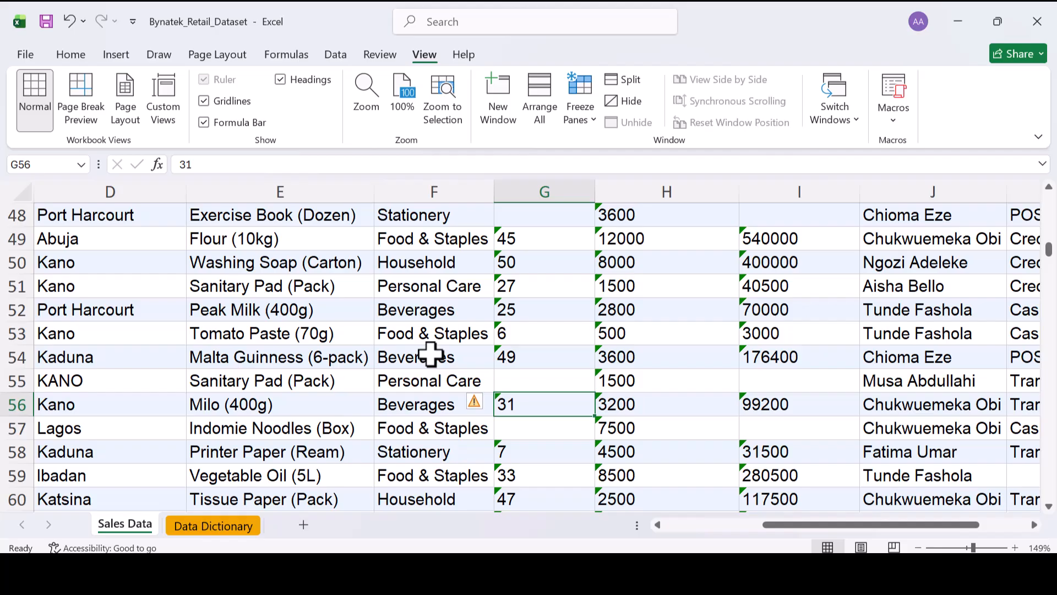
- Compare the Units_Sold and Revenue_NGN entries in rows 55 to 57, checking for blank cells
{"action": "key", "text": "Up"}
{"action": "key", "text": "Down"}
{"action": "key", "text": "Down"}
{"action": "key", "text": "Up"}
{"action": "key", "text": "Up"}
{"action": "key", "text": "Right"}
{"action": "key", "text": "Right"}
{"action": "key", "text": "Down"}
{"action": "key", "text": "Down"}
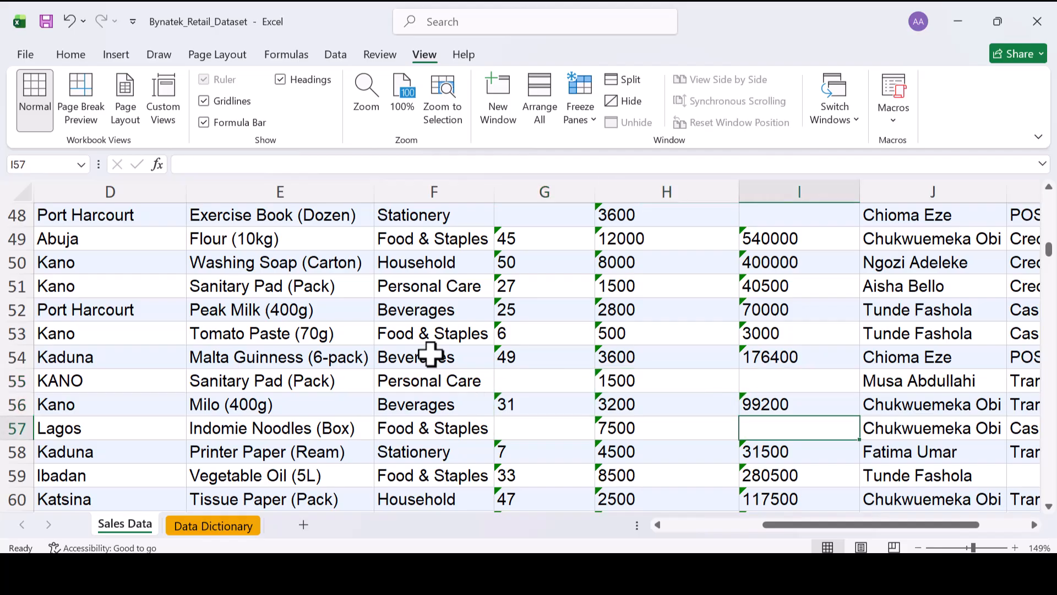
{"action": "key", "text": "Left"}
{"action": "key", "text": "Left"}
{"action": "key", "text": "Up"}
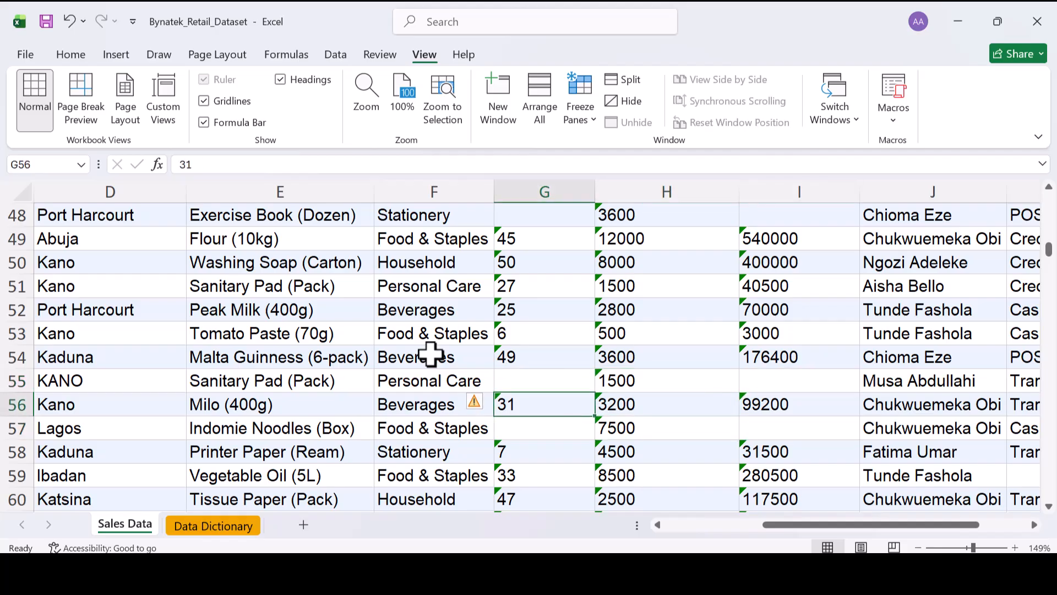
{"action": "key", "text": "Up"}
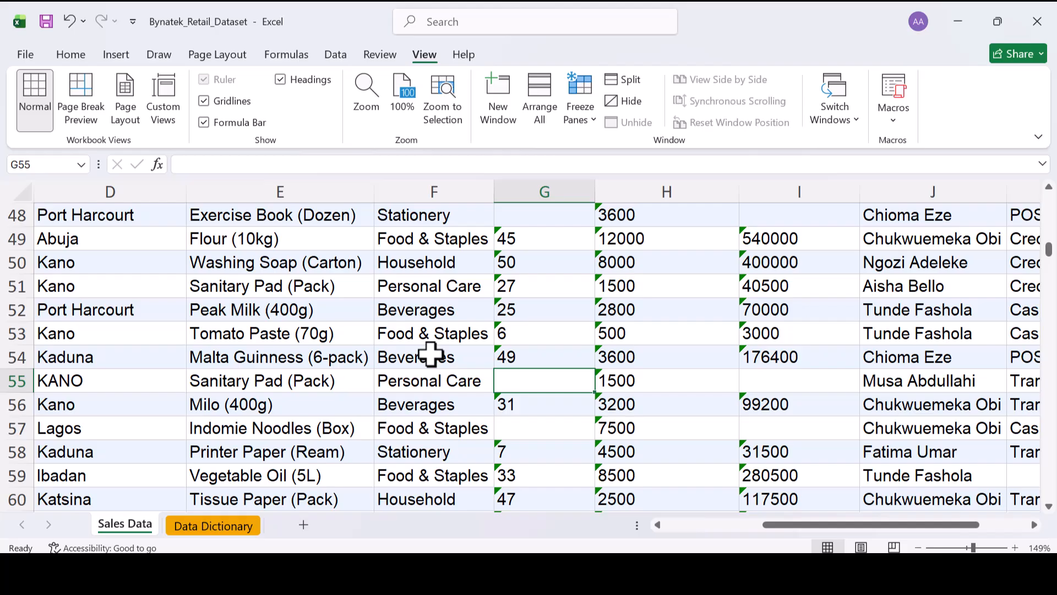
- Go along row 55 from Units_Sold to Sales_Rep and back to its Transaction_ID, checking each field for missing or inconsistent values
{"action": "key", "text": "Right"}
{"action": "key", "text": "Right"}
{"action": "key", "text": "Right"}
{"action": "key", "text": "Left"}
{"action": "key", "text": "Left"}
{"action": "key", "text": "Left"}
{"action": "key", "text": "Left"}
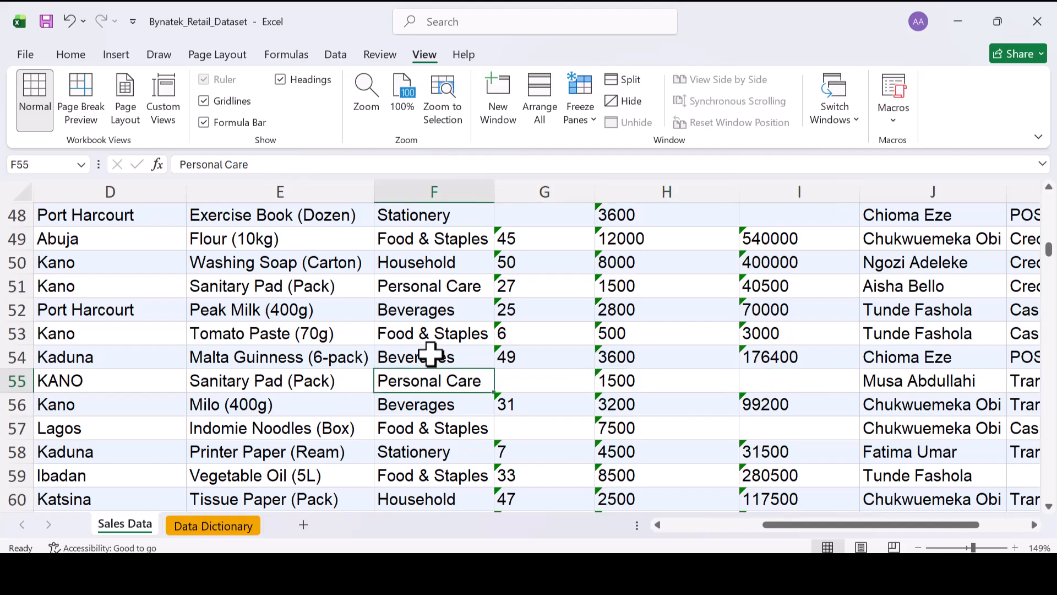
{"action": "key", "text": "Left"}
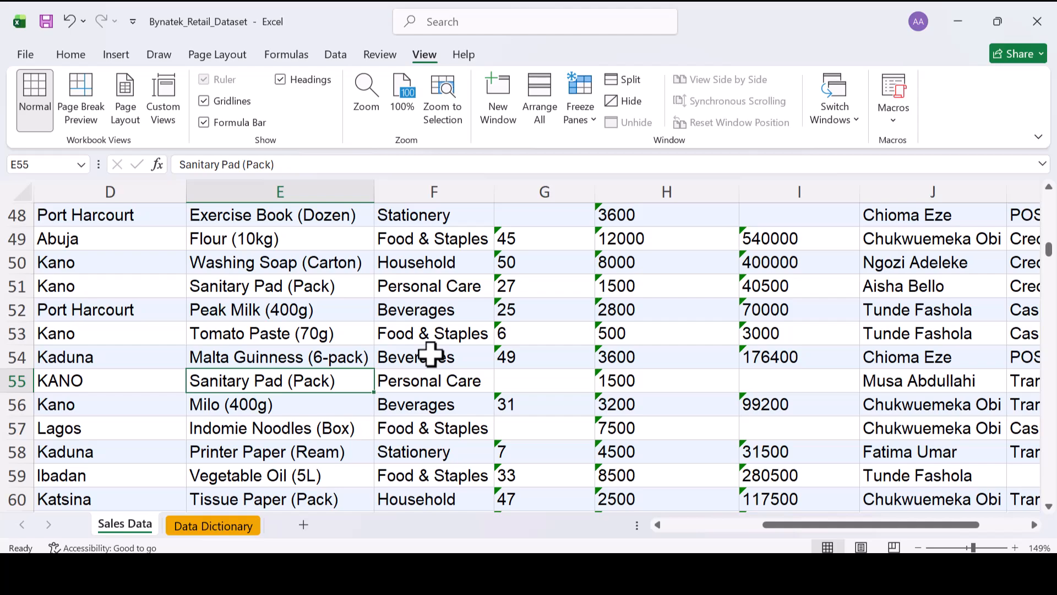
{"action": "key", "text": "Left"}
{"action": "key", "text": "Left"}
{"action": "key", "text": "Left"}
{"action": "key", "text": "Left"}
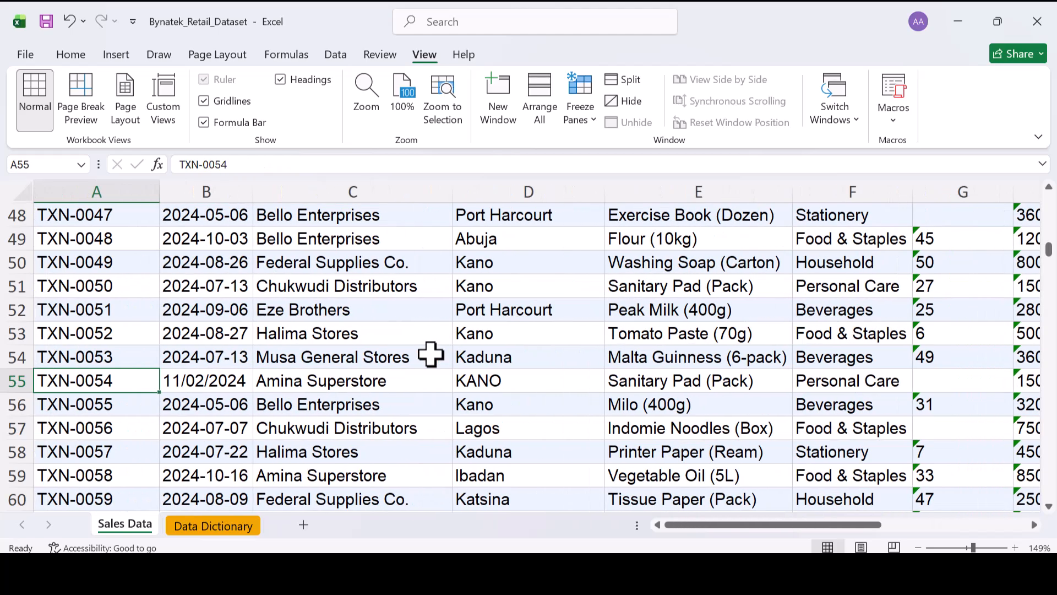
- Examine the records from around row 50 to row 67 for blanks and inconsistent date or region formats
{"action": "key", "text": "Down"}
{"action": "key", "text": "Down"}
{"action": "key", "text": "Down"}
{"action": "key", "text": "Down"}
{"action": "key", "text": "Down"}
{"action": "key", "text": "Down"}
{"action": "key", "text": "Down"}
{"action": "key", "text": "Down"}
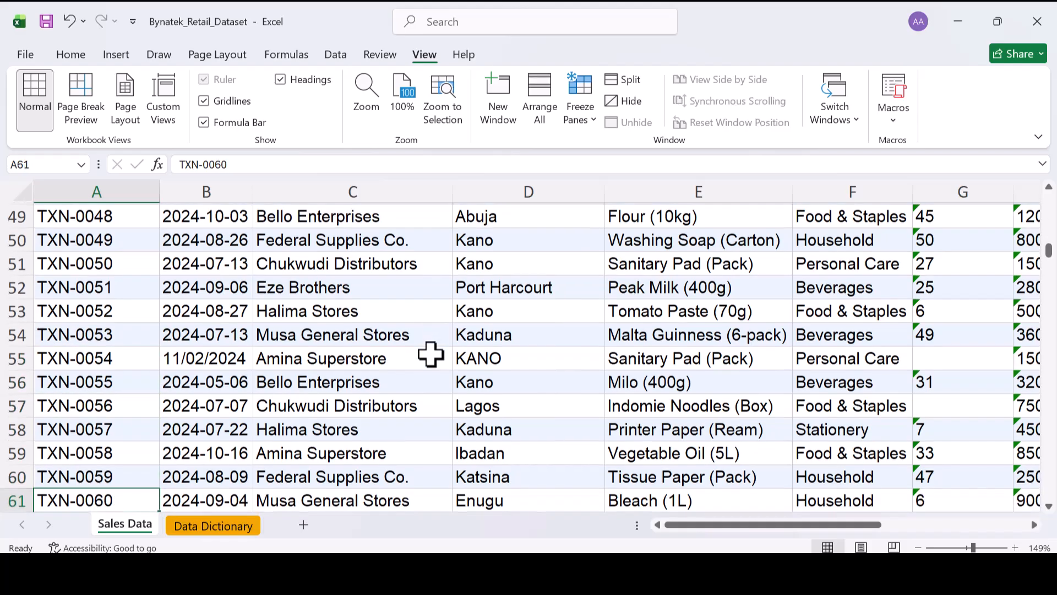
{"action": "scroll", "coordinate": [431, 353], "scroll_direction": "down", "scroll_amount": 2}
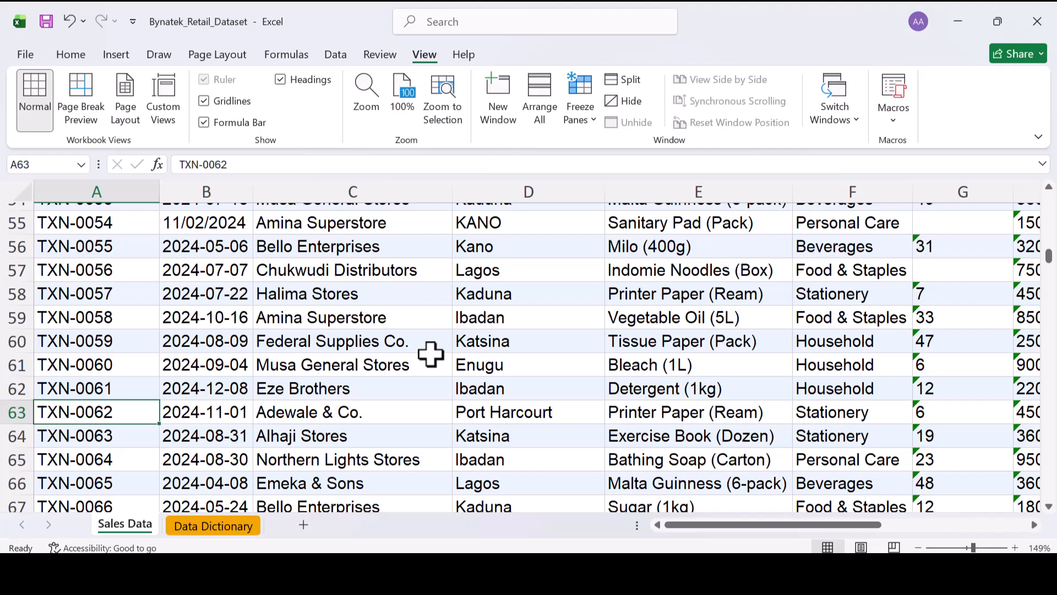
{"action": "scroll", "coordinate": [431, 354], "scroll_direction": "down", "scroll_amount": 1}
{"action": "scroll", "coordinate": [430, 354], "scroll_direction": "up", "scroll_amount": 1}
{"action": "scroll", "coordinate": [430, 353], "scroll_direction": "up", "scroll_amount": 2}
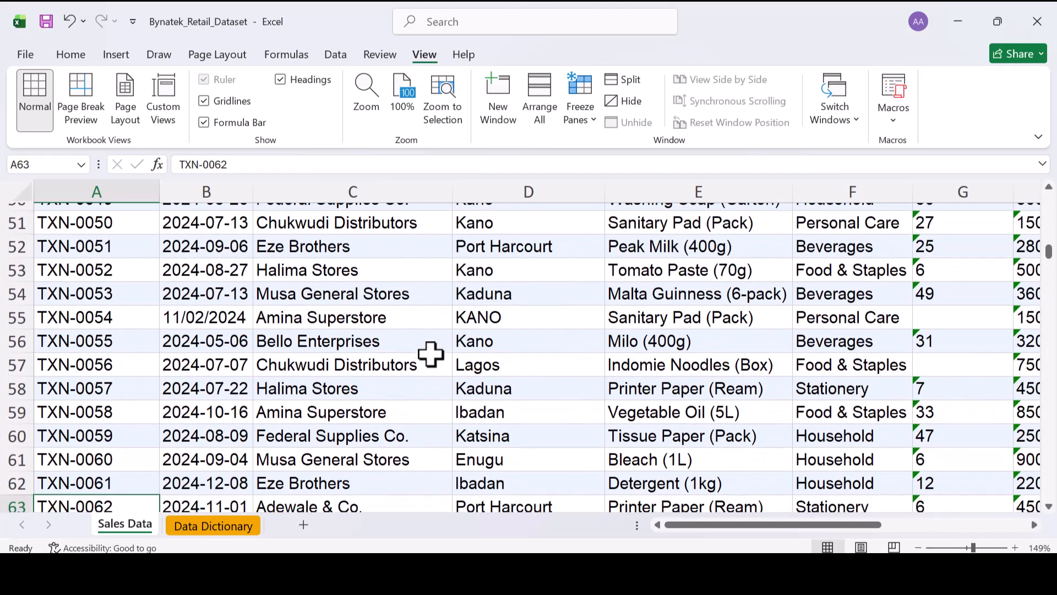
{"action": "scroll", "coordinate": [430, 353], "scroll_direction": "down", "scroll_amount": 1}
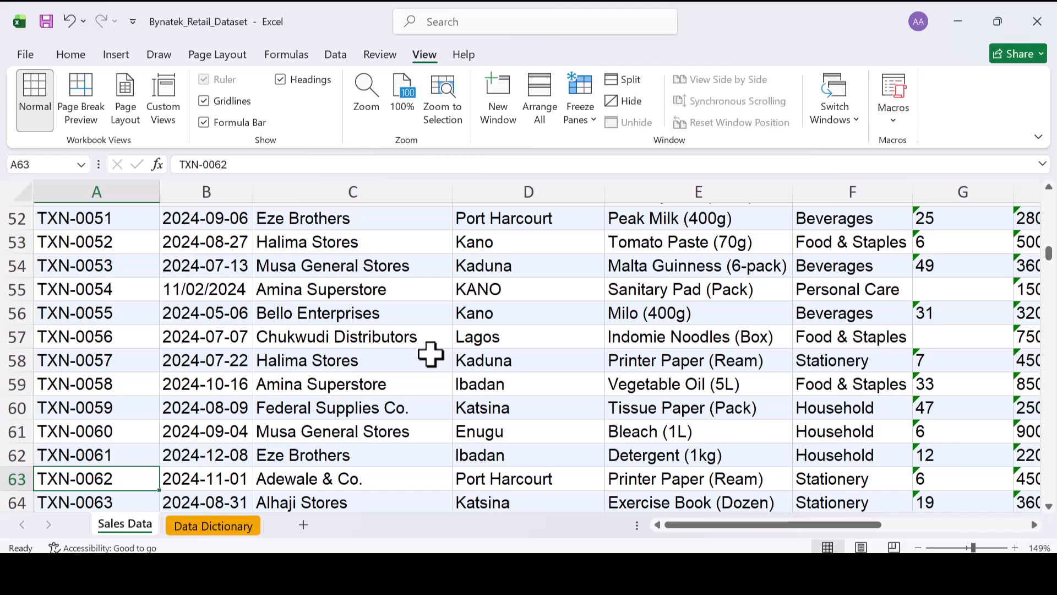
{"action": "scroll", "coordinate": [430, 353], "scroll_direction": "up", "scroll_amount": 1}
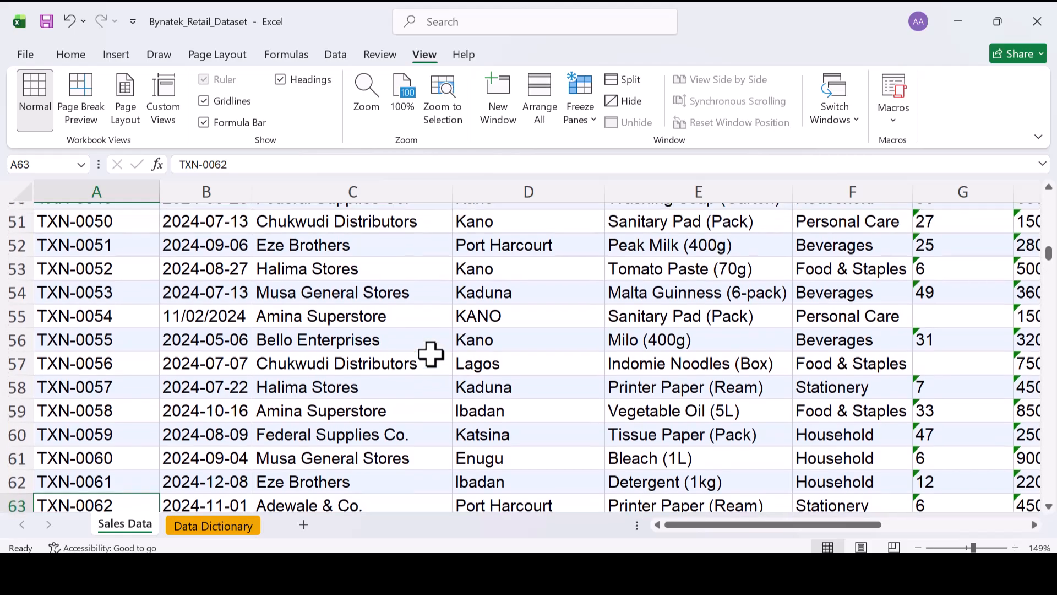
{"action": "scroll", "coordinate": [431, 353], "scroll_direction": "up", "scroll_amount": 1}
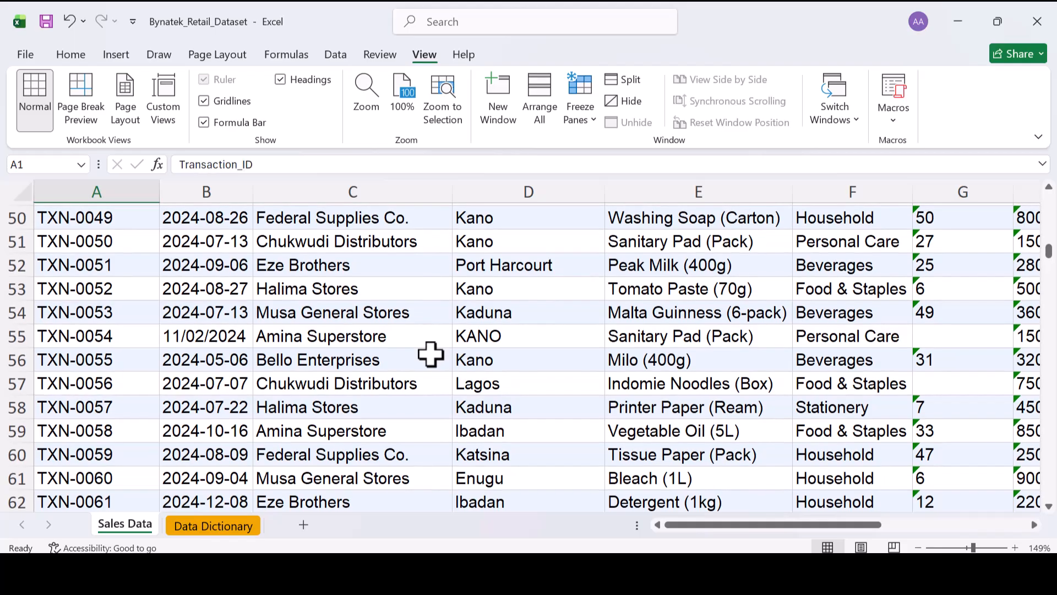
- Check the extent of the sales data by viewing its first and last records, and return to cell A1
{"action": "key", "text": "ctrl+Home"}
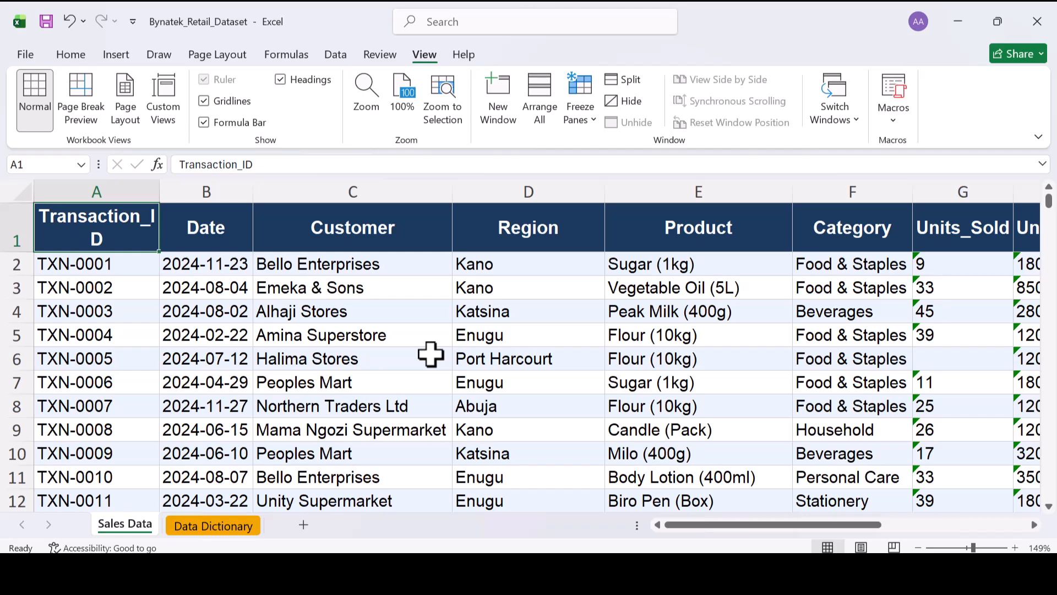
{"action": "key", "text": "ctrl+End"}
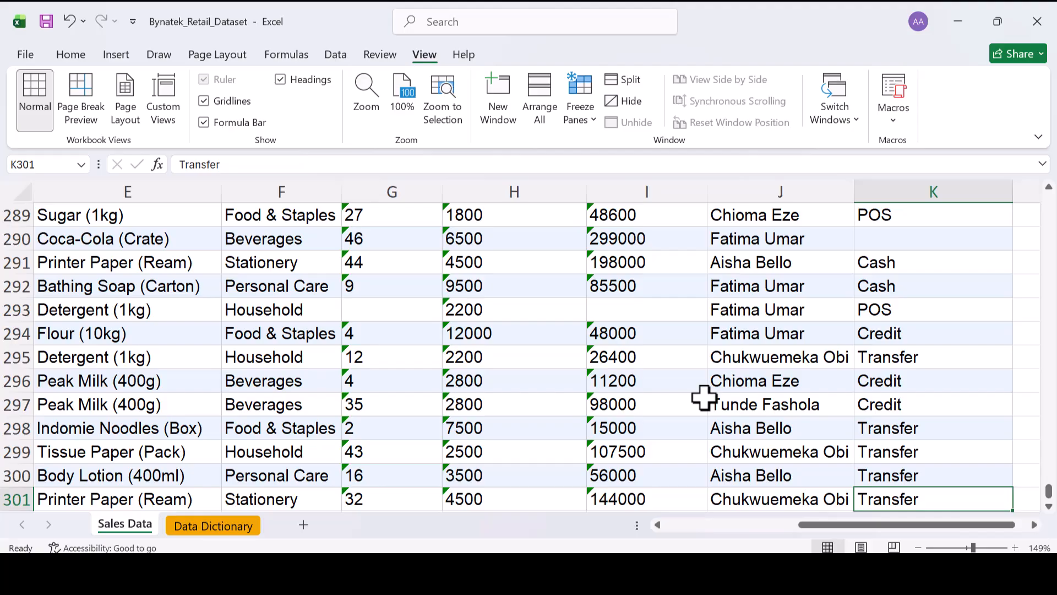
{"action": "scroll", "coordinate": [208, 463], "scroll_direction": "left", "scroll_amount": 2}
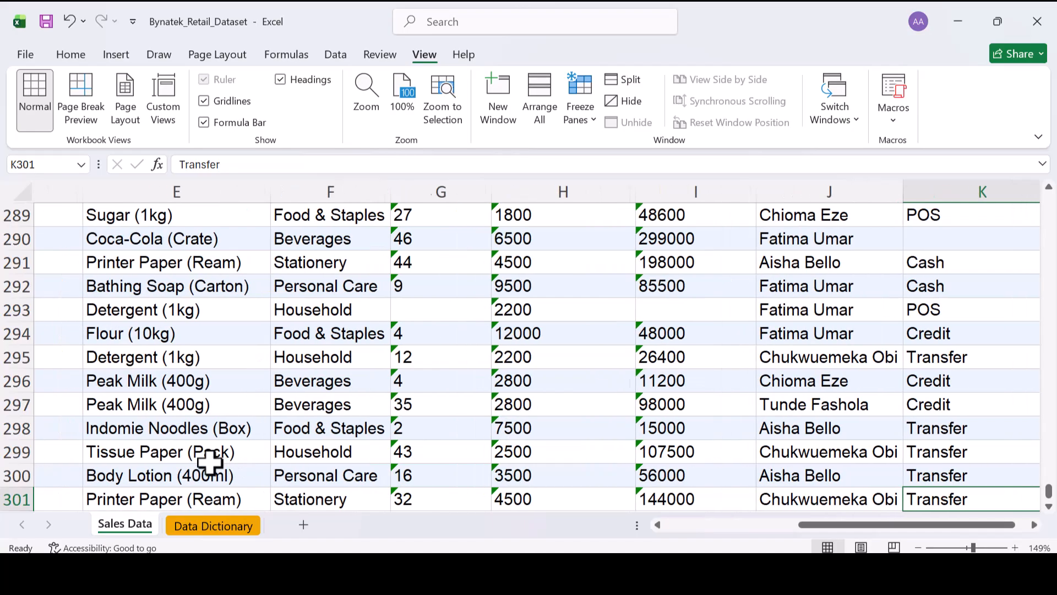
{"action": "scroll", "coordinate": [209, 462], "scroll_direction": "left", "scroll_amount": 3}
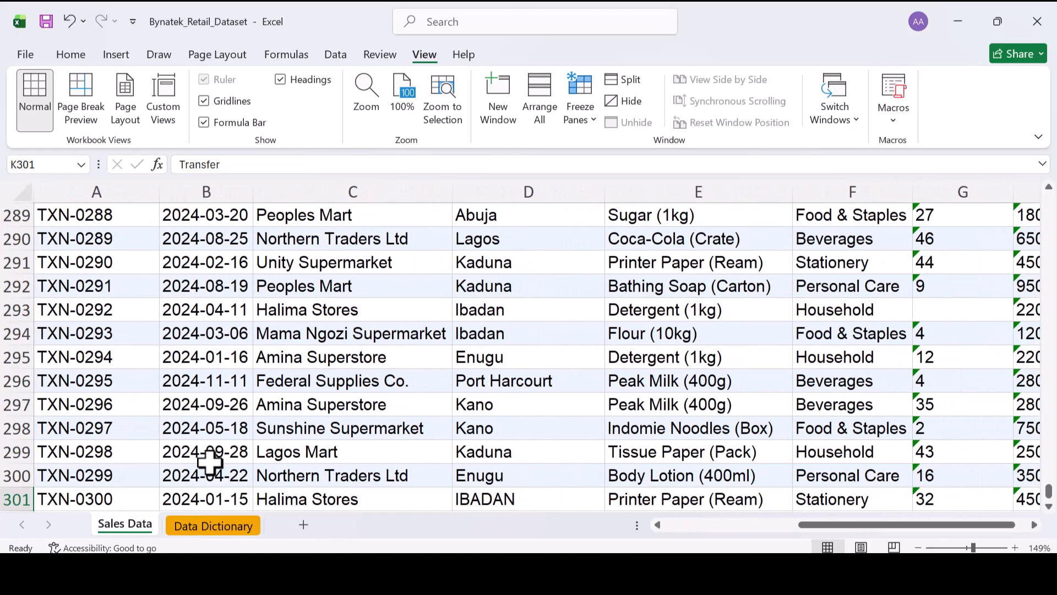
{"action": "key", "text": "ctrl+Home"}
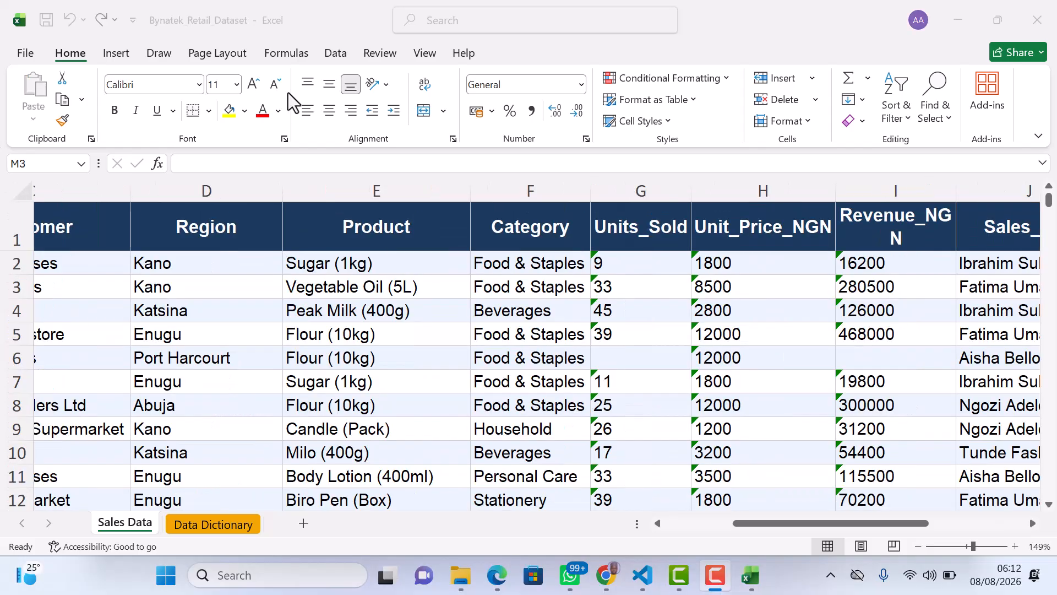
- Review the columns from Region to Payment_Method and look down the first Units_Sold entries for cells flagged with error markers
{"action": "scroll", "coordinate": [660, 305], "scroll_direction": "right", "scroll_amount": 2}
{"action": "scroll", "coordinate": [661, 305], "scroll_direction": "right", "scroll_amount": 4}
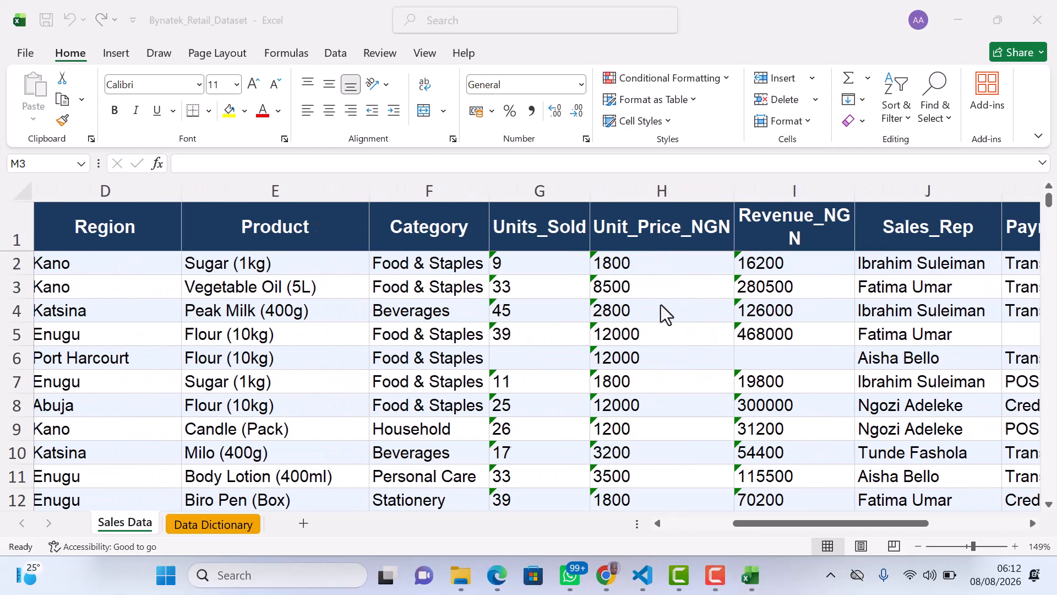
{"action": "scroll", "coordinate": [661, 306], "scroll_direction": "right", "scroll_amount": 1}
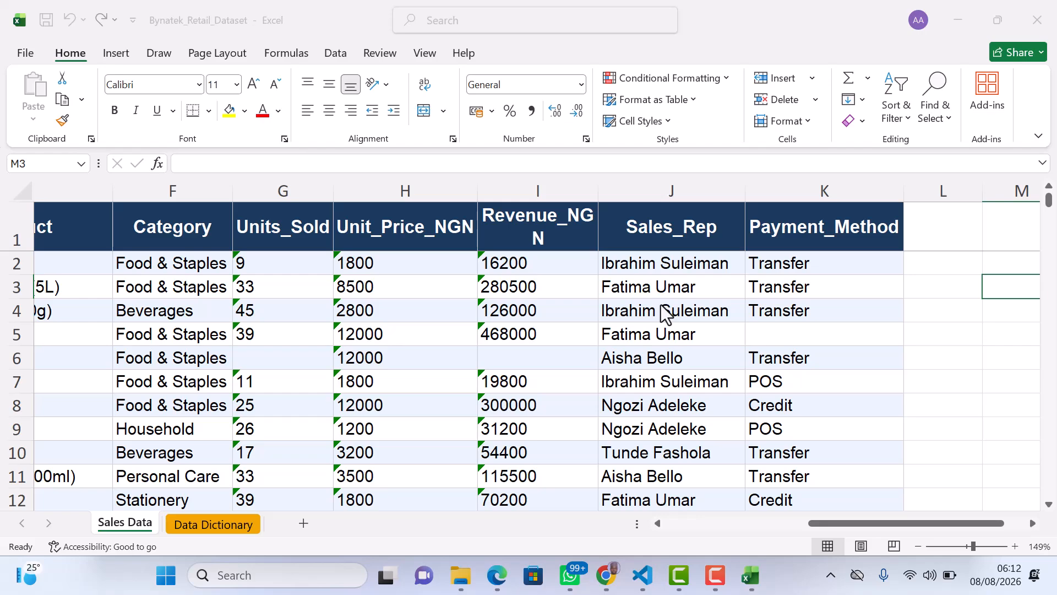
{"action": "scroll", "coordinate": [660, 307], "scroll_direction": "left", "scroll_amount": 3}
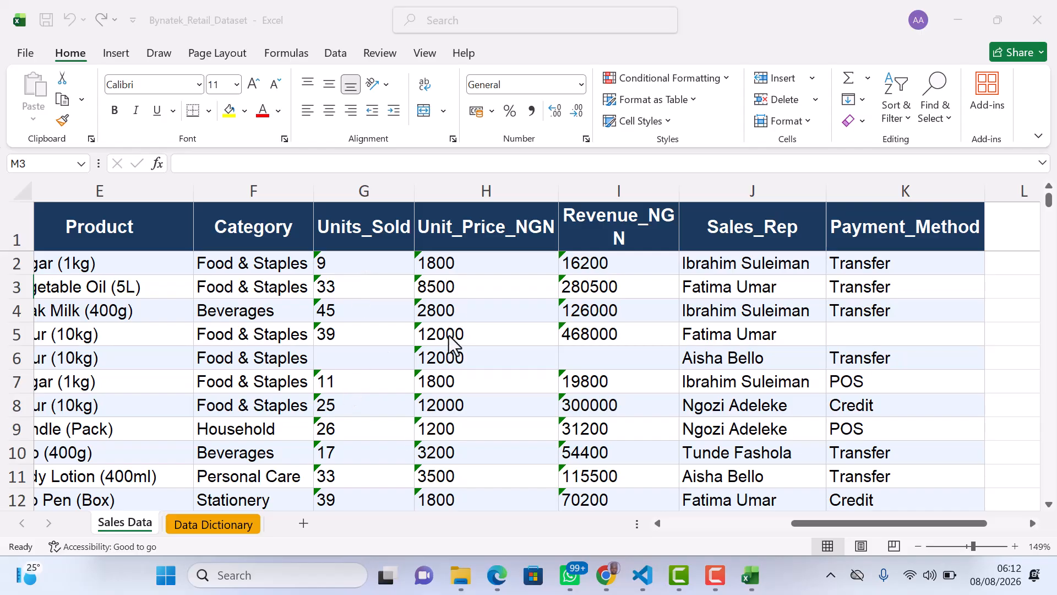
{"action": "scroll", "coordinate": [300, 322], "scroll_direction": "left", "scroll_amount": 2}
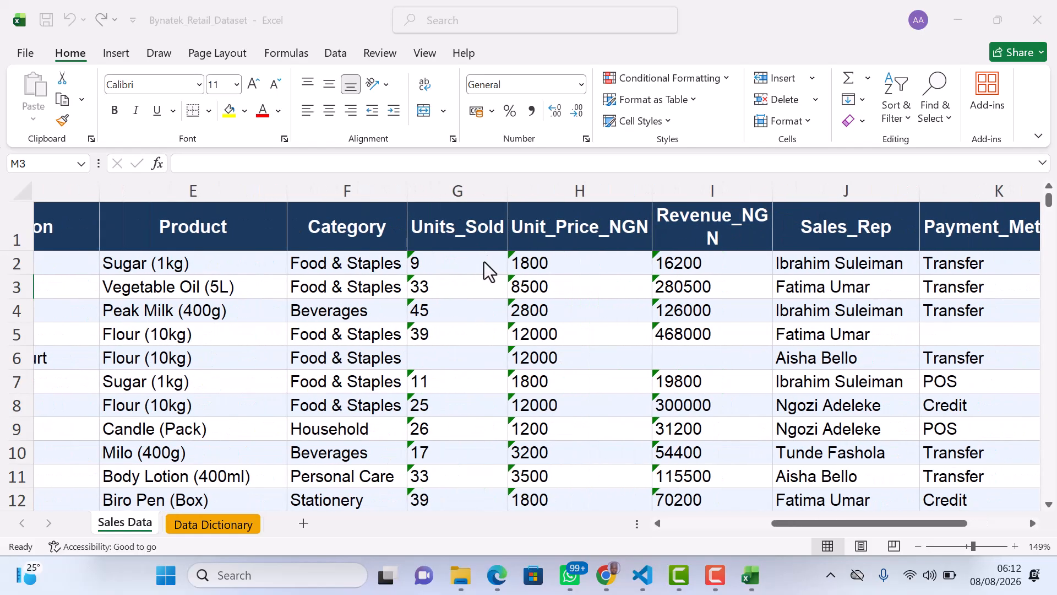
{"action": "scroll", "coordinate": [429, 357], "scroll_direction": "down", "scroll_amount": 2}
{"action": "scroll", "coordinate": [430, 358], "scroll_direction": "up", "scroll_amount": 2}
{"action": "scroll", "coordinate": [421, 320], "scroll_direction": "down", "scroll_amount": 1}
{"action": "scroll", "coordinate": [442, 338], "scroll_direction": "up", "scroll_amount": 1}
{"action": "scroll", "coordinate": [440, 336], "scroll_direction": "down", "scroll_amount": 1}
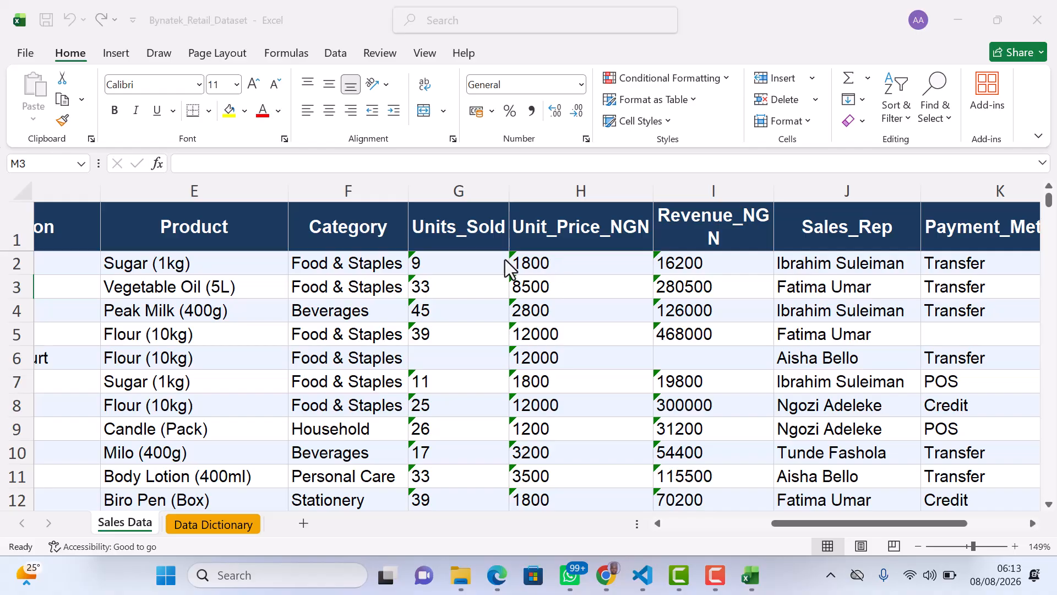
{"action": "scroll", "coordinate": [460, 382], "scroll_direction": "down", "scroll_amount": 1}
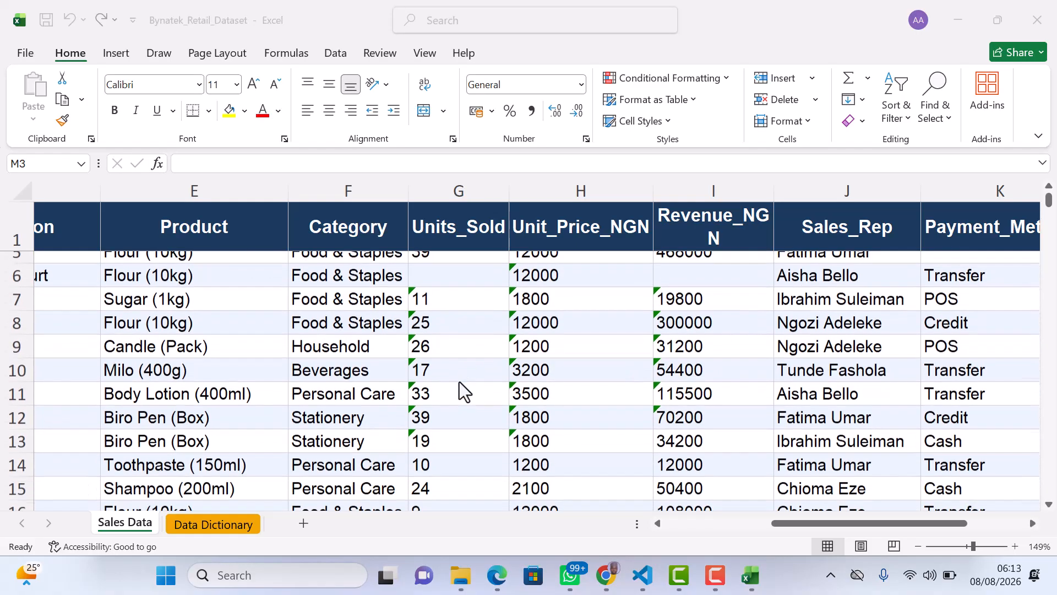
{"action": "scroll", "coordinate": [459, 382], "scroll_direction": "down", "scroll_amount": 1}
- Inspect the error-checking options for the flagged Units_Sold entries in G12 and G9, and return to G9 without converting anything
{"action": "left_click", "coordinate": [426, 336]}
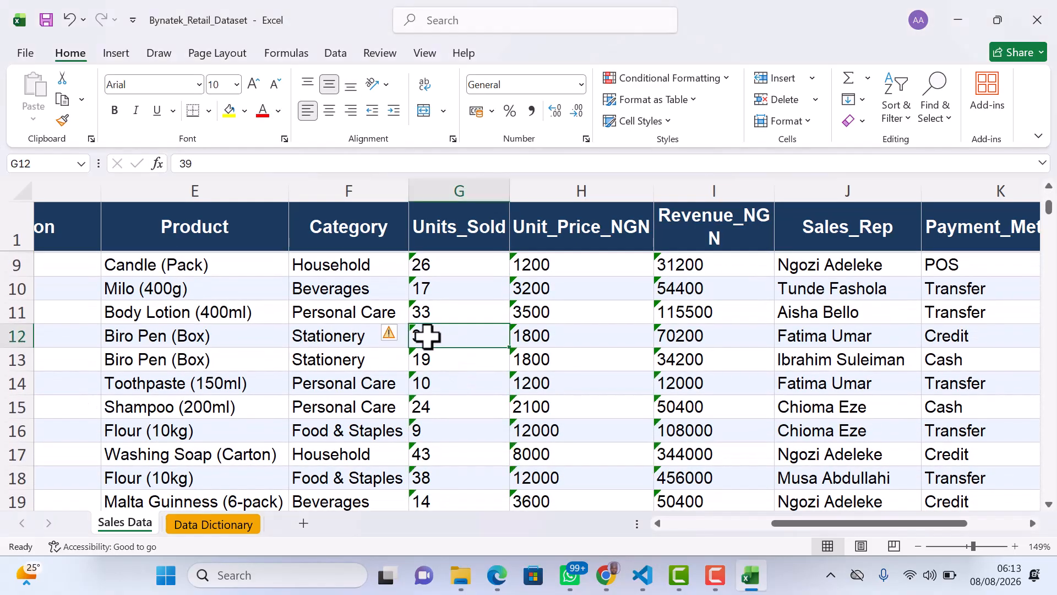
{"action": "mouse_move", "coordinate": [402, 337]}
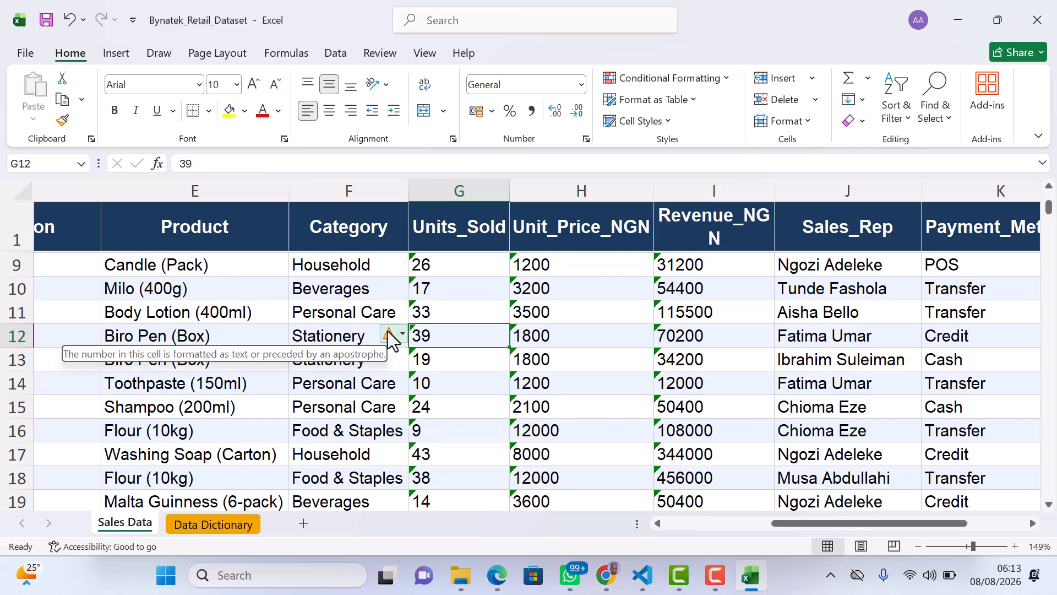
{"action": "left_click", "coordinate": [402, 334]}
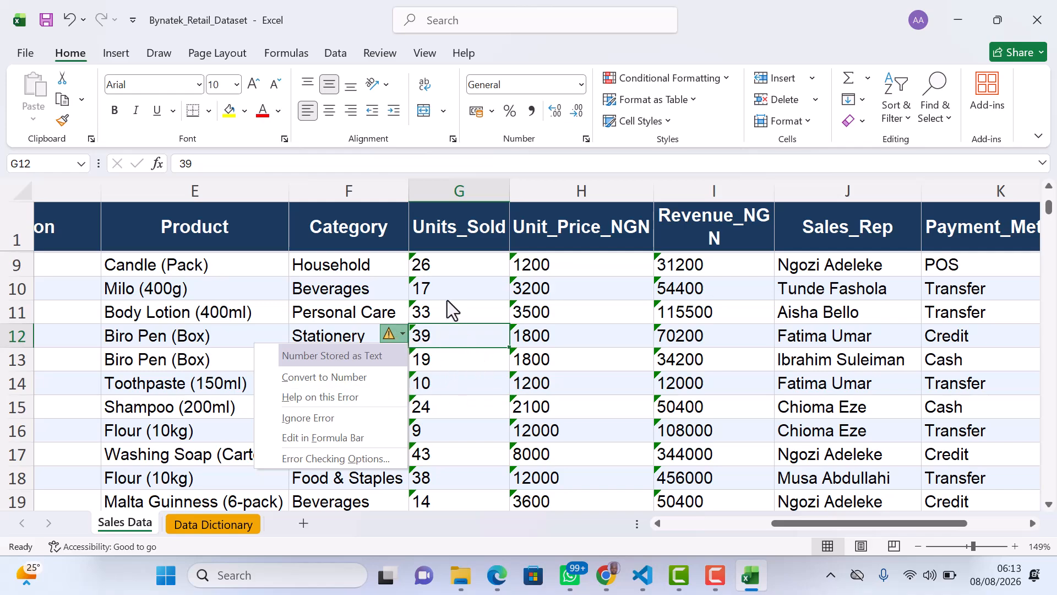
{"action": "left_click", "coordinate": [443, 267]}
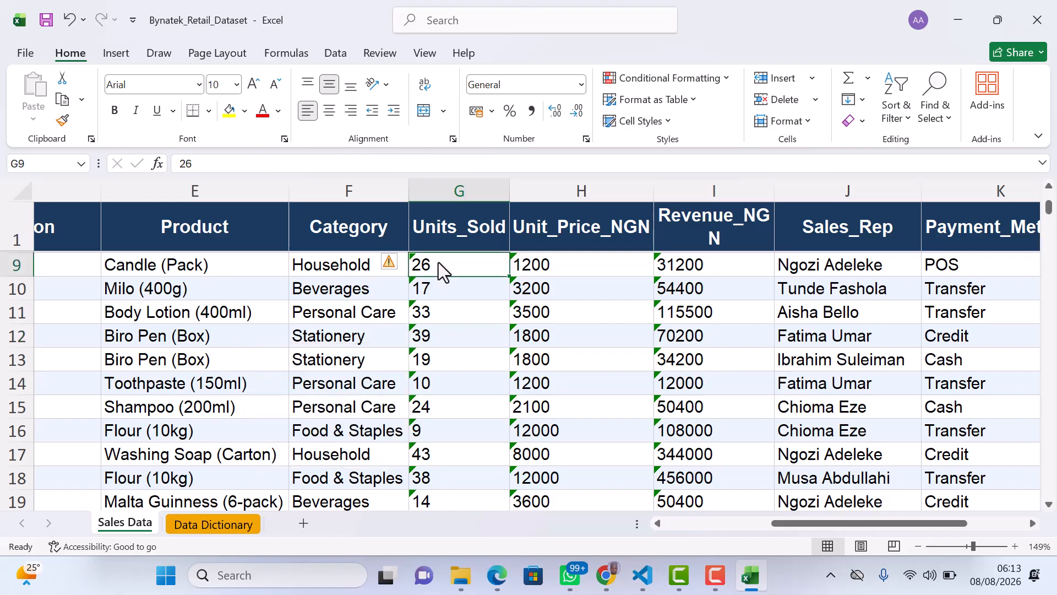
{"action": "left_click", "coordinate": [388, 264]}
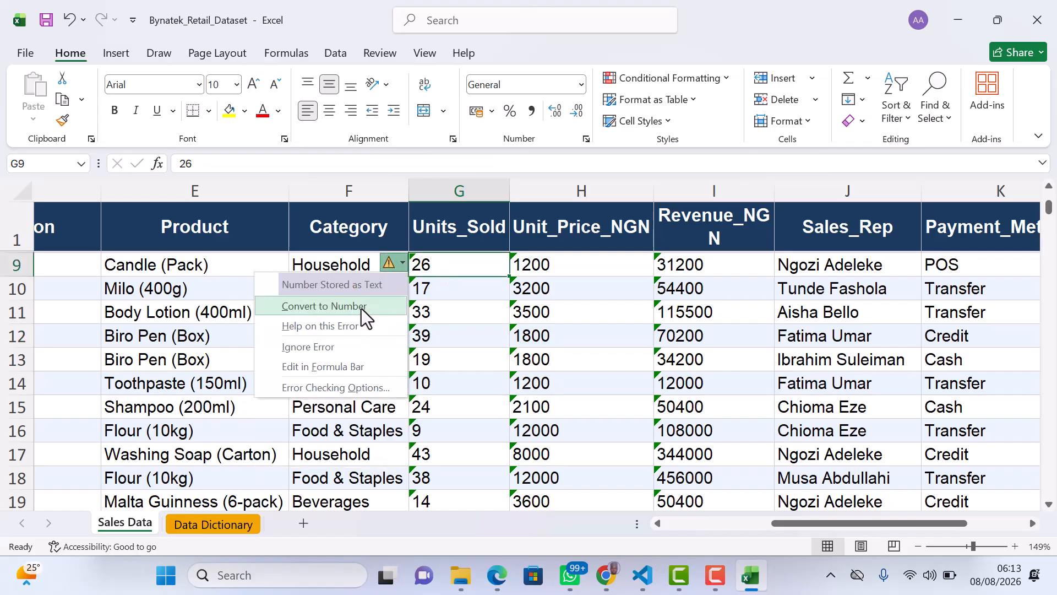
{"action": "left_click", "coordinate": [447, 288]}
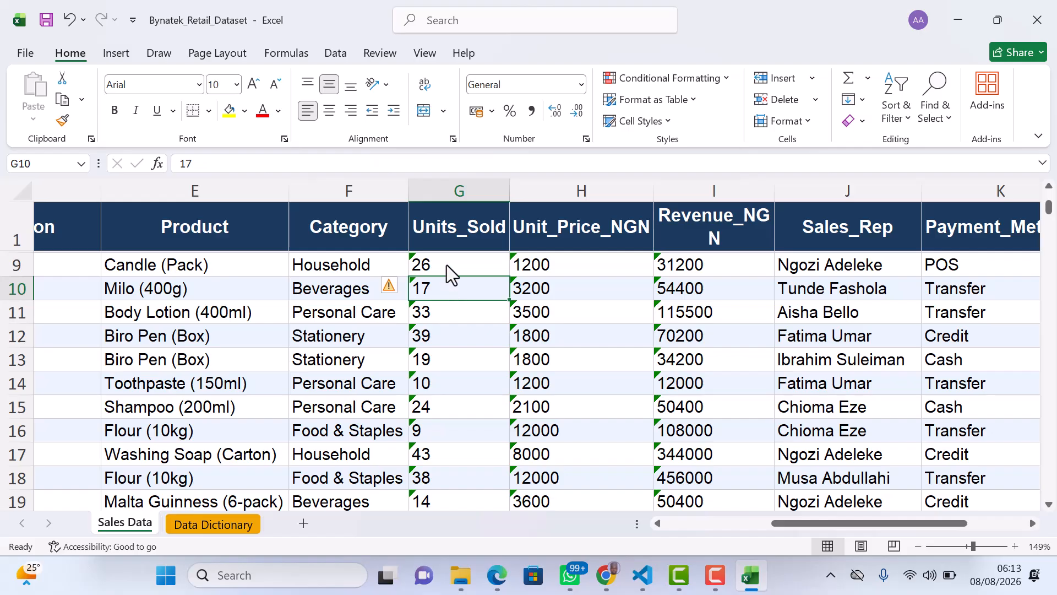
{"action": "left_click", "coordinate": [448, 265]}
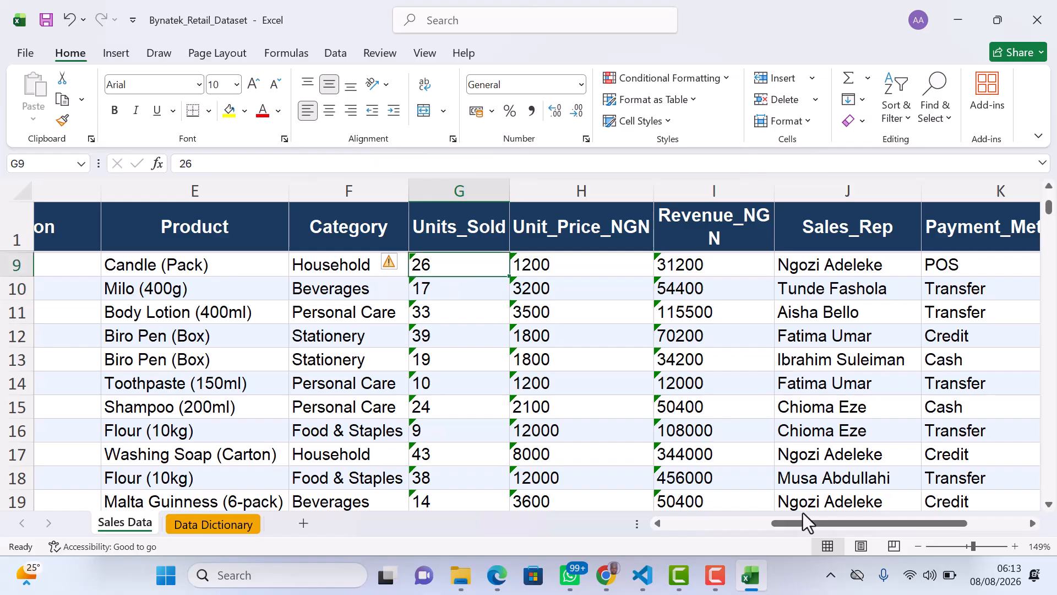
{"action": "left_click", "coordinate": [715, 575]}
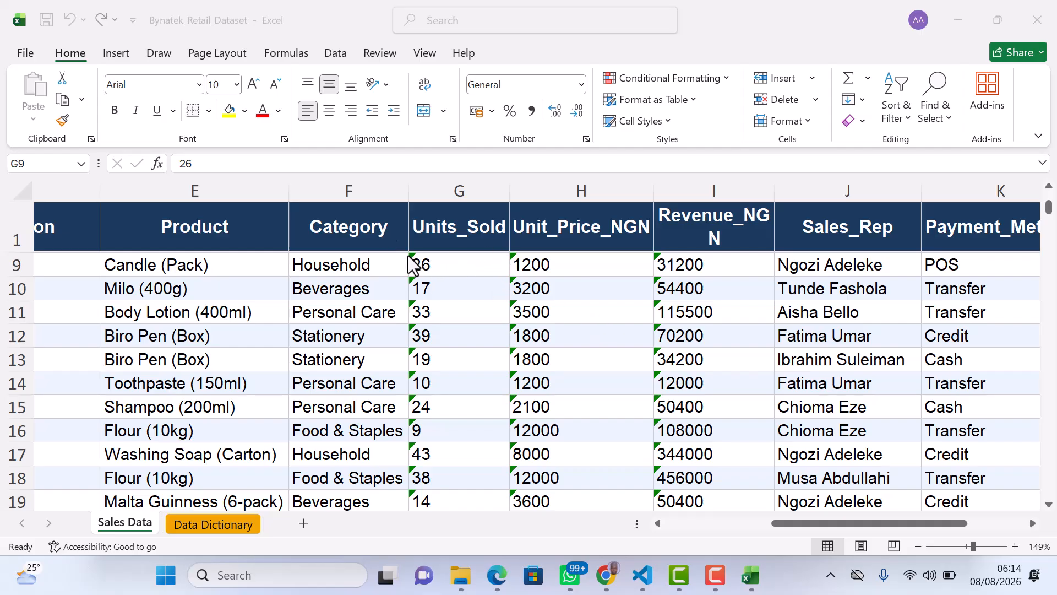
- Select the Units_Sold entries from G9 down through G285, extending the range continuously past the blank cells
{"action": "left_click", "coordinate": [441, 269]}
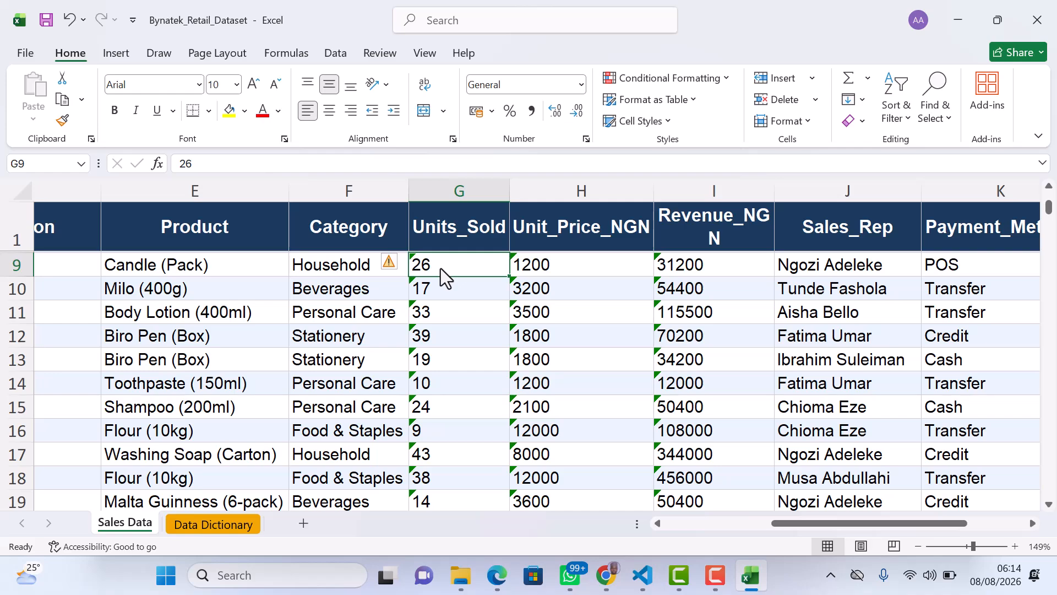
{"action": "key", "text": "shift+Down"}
{"action": "key", "text": "shift+Down"}
{"action": "key", "text": "shift+Down"}
{"action": "key", "text": "shift+Down"}
{"action": "key", "text": "shift+Down"}
{"action": "key", "text": "shift+Down"}
{"action": "key", "text": "shift+Down"}
{"action": "key", "text": "shift+Down"}
{"action": "key", "text": "shift+Down"}
{"action": "key", "text": "shift+Down"}
{"action": "key", "text": "shift+Down"}
{"action": "key", "text": "shift+Down"}
{"action": "key", "text": "shift+Down"}
{"action": "key", "text": "shift+Down"}
{"action": "key", "text": "shift+Down"}
{"action": "key", "text": "shift+Down"}
{"action": "key", "text": "shift+Down"}
{"action": "key", "text": "shift+Down"}
{"action": "key", "text": "shift+Down"}
{"action": "key", "text": "shift+Down"}
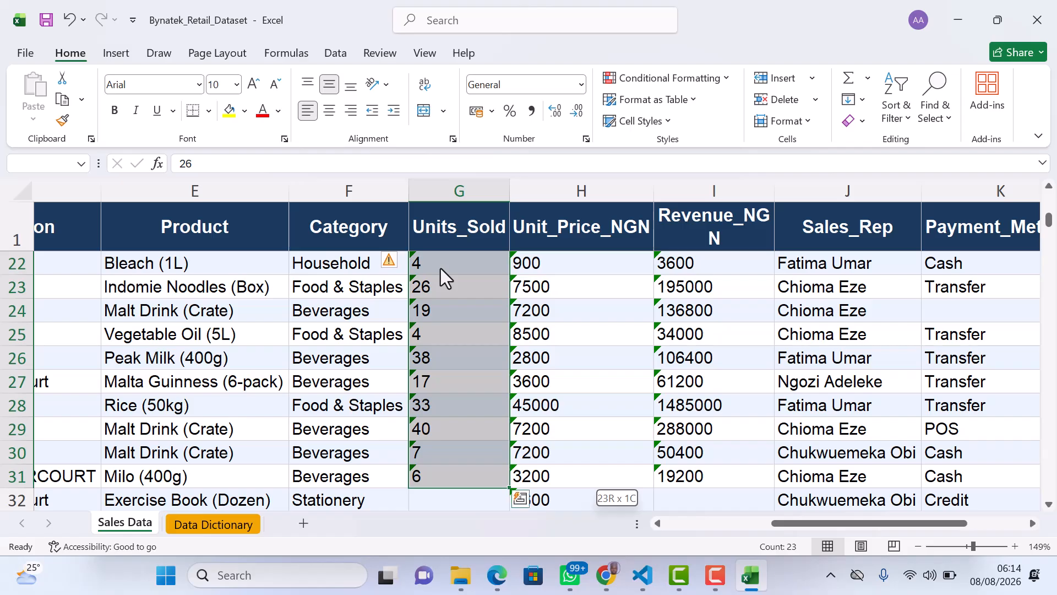
{"action": "key", "text": "shift+Down"}
{"action": "key", "text": "shift+Down"}
{"action": "key", "text": "shift+Down"}
{"action": "key", "text": "shift+Down"}
{"action": "key", "text": "shift+Down"}
{"action": "key", "text": "shift+Down"}
{"action": "key", "text": "shift+Down"}
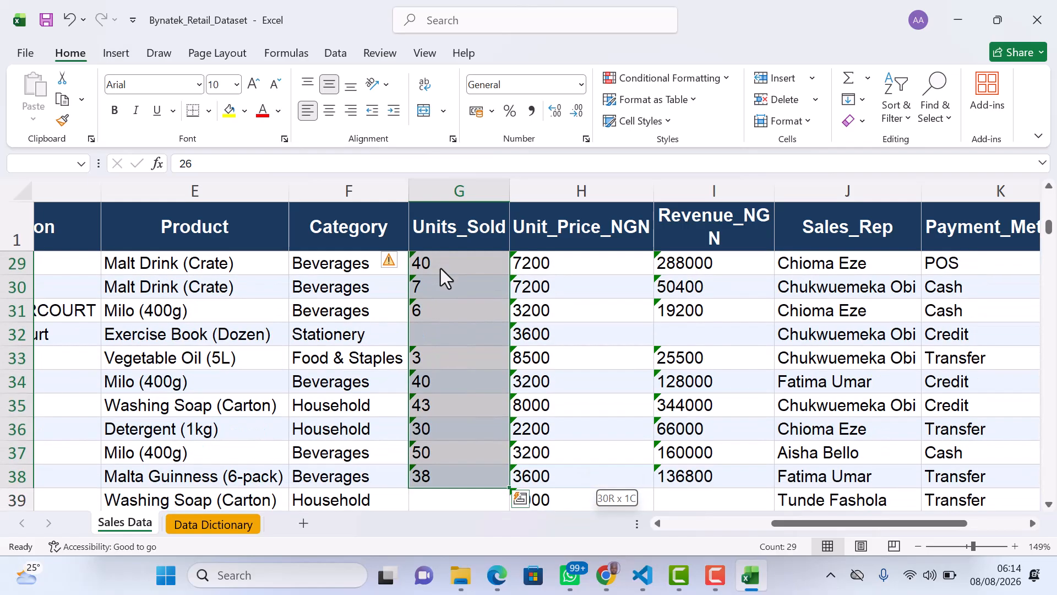
{"action": "key", "text": "shift+Down"}
{"action": "key", "text": "shift+Down"}
{"action": "key", "text": "shift+Down"}
{"action": "key", "text": "shift+Down"}
{"action": "key", "text": "shift+Down"}
{"action": "key", "text": "shift+Down"}
{"action": "key", "text": "shift+Down"}
{"action": "key", "text": "shift+Down"}
{"action": "key", "text": "shift+Down"}
{"action": "key", "text": "shift+Down"}
{"action": "key", "text": "shift+Down"}
{"action": "key", "text": "shift+Down"}
{"action": "key", "text": "shift+Down"}
{"action": "key", "text": "shift+Down"}
{"action": "key", "text": "shift+Down"}
{"action": "key", "text": "shift+Down"}
{"action": "key", "text": "shift+Down"}
{"action": "key", "text": "shift+Down"}
{"action": "key", "text": "shift+Down"}
{"action": "key", "text": "shift+Down"}
{"action": "key", "text": "shift+Down"}
{"action": "key", "text": "shift+Down"}
{"action": "key", "text": "shift+Down"}
{"action": "key", "text": "shift+Down"}
{"action": "key", "text": "shift+Down"}
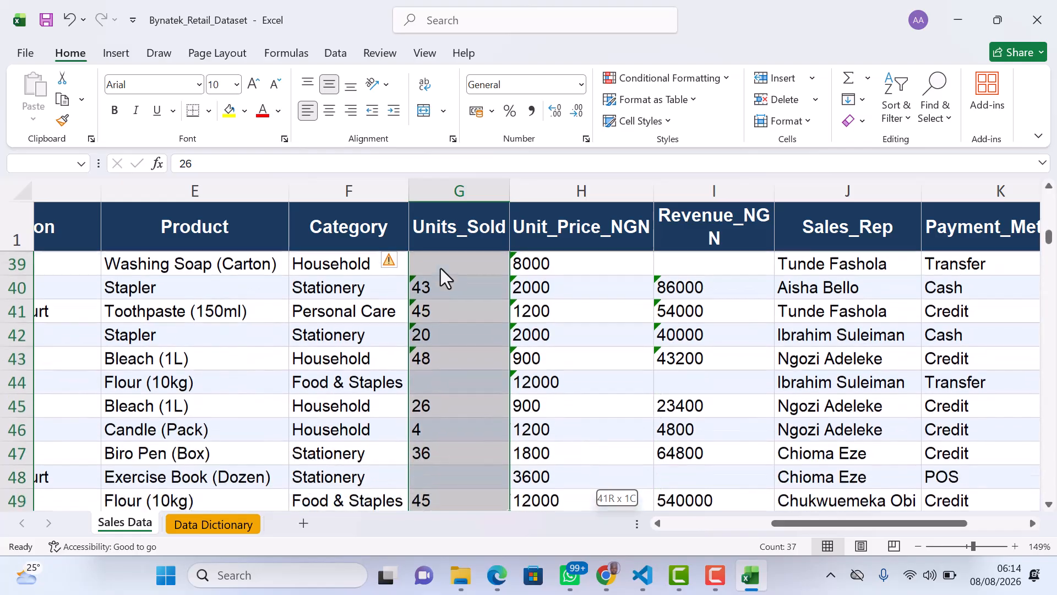
{"action": "key", "text": "shift+Down"}
{"action": "key", "text": "shift+Down"}
{"action": "key", "text": "shift+Down"}
{"action": "key", "text": "shift+Down"}
{"action": "key", "text": "shift+Down"}
{"action": "key", "text": "shift+Down"}
{"action": "key", "text": "shift+Down"}
{"action": "key", "text": "shift+Down"}
{"action": "key", "text": "shift+Down"}
{"action": "key", "text": "shift+Down"}
{"action": "key", "text": "shift+Down"}
{"action": "key", "text": "shift+Down"}
{"action": "key", "text": "shift+Down"}
{"action": "key", "text": "shift+Down"}
{"action": "key", "text": "shift+Down"}
{"action": "key", "text": "shift+Down"}
{"action": "key", "text": "shift+Down"}
{"action": "key", "text": "shift+Down"}
{"action": "key", "text": "shift+Down"}
{"action": "key", "text": "shift+Down"}
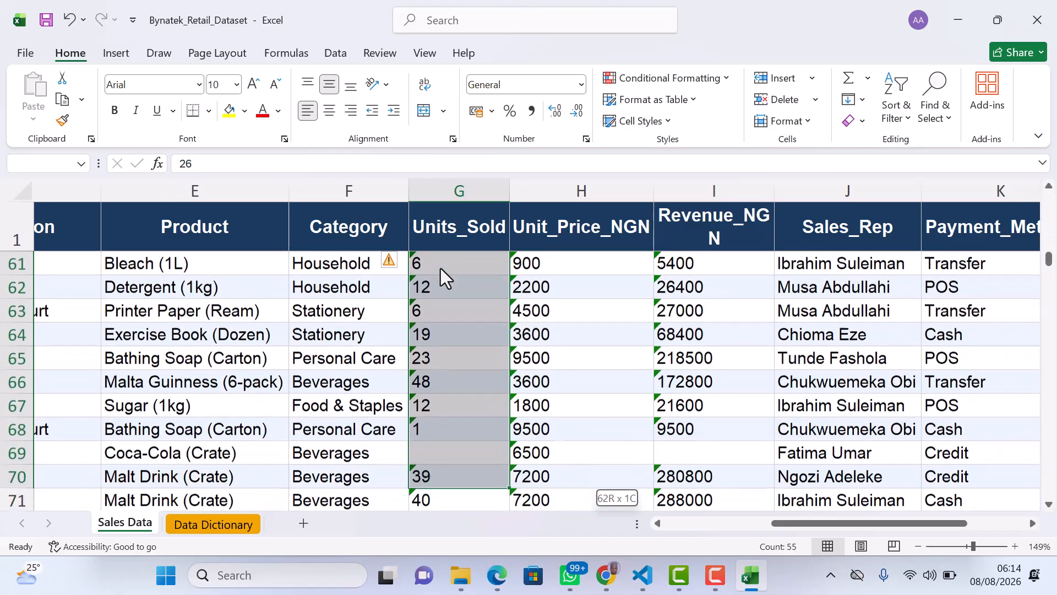
{"action": "key", "text": "shift+Down"}
{"action": "key", "text": "shift+Down"}
{"action": "key", "text": "shift+Down"}
{"action": "key", "text": "shift+Down"}
{"action": "key", "text": "shift+Down"}
{"action": "key", "text": "shift+Down"}
{"action": "key", "text": "shift+Down"}
{"action": "key", "text": "shift+Down"}
{"action": "key", "text": "shift+Down"}
{"action": "key", "text": "shift+Down"}
{"action": "key", "text": "shift+Down"}
{"action": "key", "text": "shift+Down"}
{"action": "key", "text": "shift+Down"}
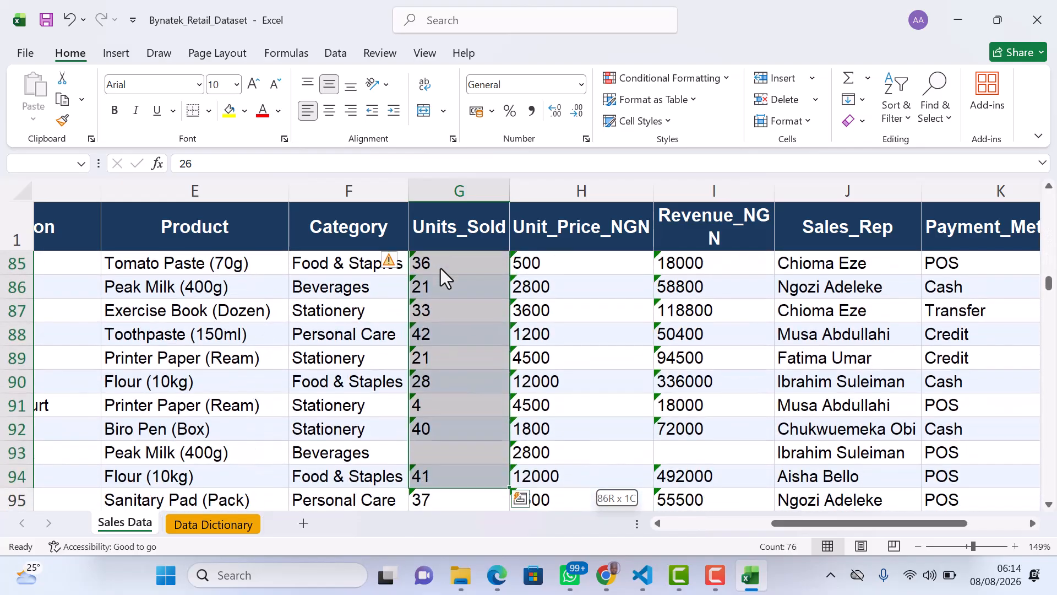
{"action": "key", "text": "shift+Down"}
{"action": "key", "text": "shift+Down"}
{"action": "key", "text": "shift+Down"}
{"action": "key", "text": "shift+Down"}
{"action": "key", "text": "shift+Down"}
{"action": "key", "text": "shift+Down"}
{"action": "key", "text": "shift+Down"}
{"action": "key", "text": "shift+Down"}
{"action": "key", "text": "shift+Down"}
{"action": "key", "text": "shift+Down"}
{"action": "key", "text": "shift+Down"}
{"action": "key", "text": "shift+Down"}
{"action": "key", "text": "shift+Down"}
{"action": "key", "text": "shift+Down"}
{"action": "key", "text": "shift+Down"}
{"action": "key", "text": "shift+Down"}
{"action": "key", "text": "shift+Down"}
{"action": "key", "text": "shift+Down"}
{"action": "key", "text": "shift+Down"}
{"action": "key", "text": "shift+Down"}
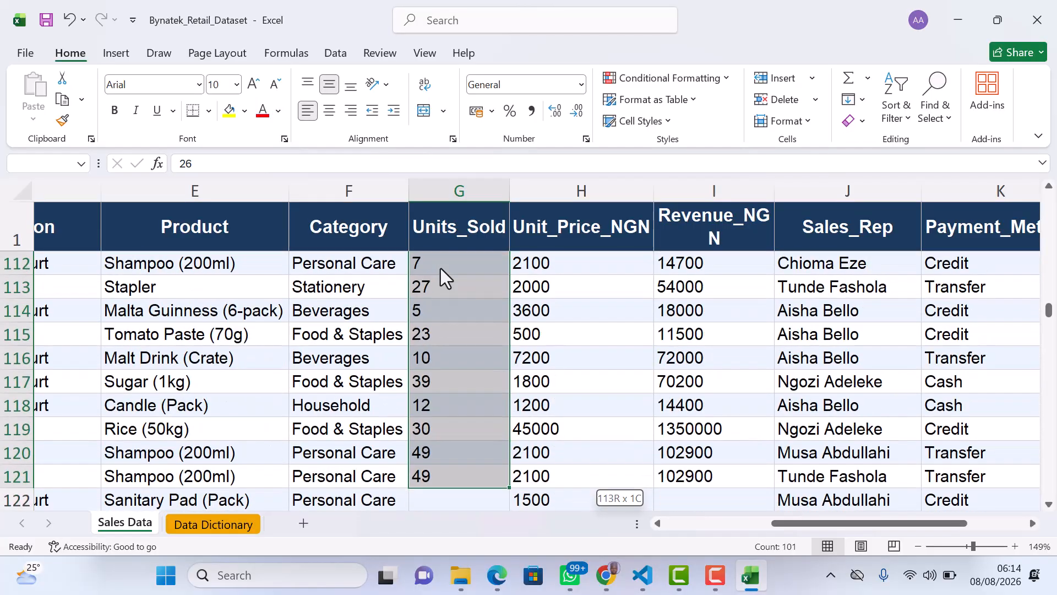
{"action": "key", "text": "shift+Down"}
{"action": "key", "text": "shift+Down"}
{"action": "key", "text": "shift+Down"}
{"action": "key", "text": "shift+Down"}
{"action": "key", "text": "shift+Down"}
{"action": "key", "text": "shift+Down"}
{"action": "key", "text": "shift+Down"}
{"action": "key", "text": "shift+Down"}
{"action": "key", "text": "shift+Down"}
{"action": "key", "text": "shift+Down"}
{"action": "key", "text": "shift+Down"}
{"action": "key", "text": "shift+Down"}
{"action": "key", "text": "shift+Down"}
{"action": "key", "text": "shift+Down"}
{"action": "key", "text": "shift+Down"}
{"action": "key", "text": "shift+Down"}
{"action": "key", "text": "shift+Down"}
{"action": "key", "text": "shift+Down"}
{"action": "key", "text": "shift+Down"}
{"action": "key", "text": "shift+Down"}
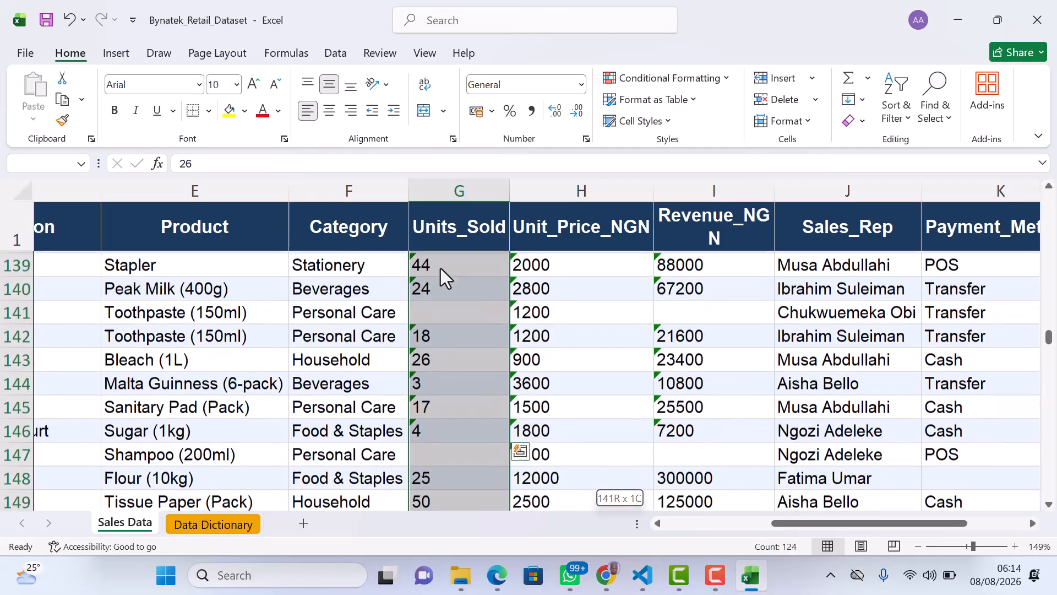
{"action": "key", "text": "shift+Down"}
{"action": "key", "text": "shift+Down"}
{"action": "key", "text": "shift+Down"}
{"action": "key", "text": "shift+Down"}
{"action": "key", "text": "shift+Down"}
{"action": "key", "text": "shift+Down"}
{"action": "key", "text": "shift+Down"}
{"action": "key", "text": "shift+Down"}
{"action": "key", "text": "shift+Down"}
{"action": "key", "text": "shift+Down"}
{"action": "key", "text": "shift+Down"}
{"action": "key", "text": "shift+Down"}
{"action": "key", "text": "shift+Down"}
{"action": "key", "text": "shift+Down"}
{"action": "key", "text": "shift+Down"}
{"action": "key", "text": "shift+Down"}
{"action": "key", "text": "shift+Down"}
{"action": "key", "text": "shift+Down"}
{"action": "key", "text": "shift+Down"}
{"action": "key", "text": "shift+Down"}
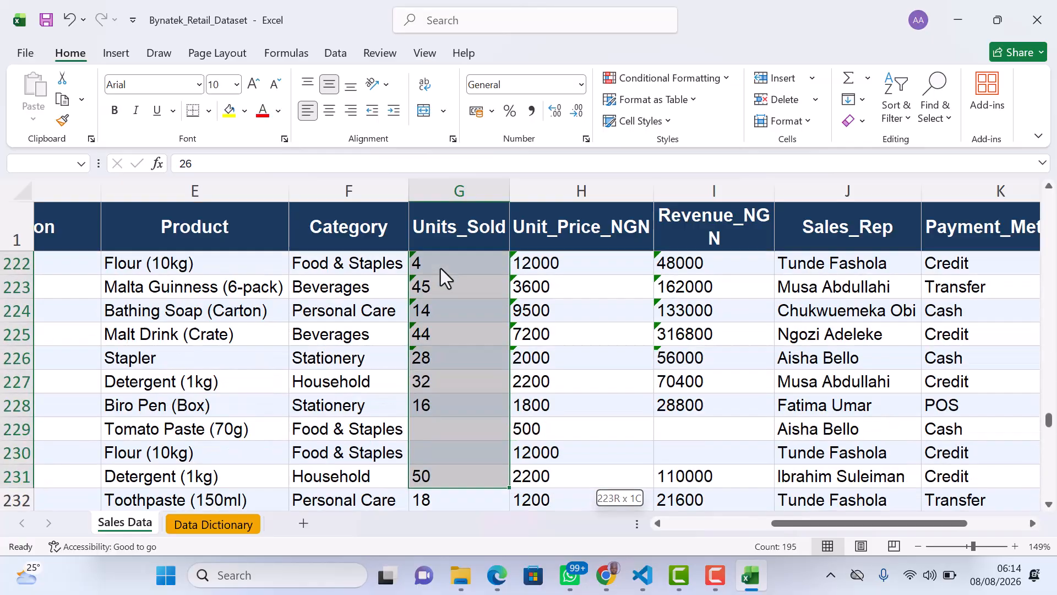
{"action": "key", "text": "shift+Down"}
{"action": "key", "text": "shift+Down"}
{"action": "key", "text": "shift+Down"}
{"action": "key", "text": "shift+Down"}
{"action": "key", "text": "shift+Down"}
{"action": "key", "text": "shift+Down"}
{"action": "key", "text": "shift+Down"}
{"action": "key", "text": "shift+Down"}
{"action": "key", "text": "shift+Down"}
{"action": "key", "text": "shift+Down"}
{"action": "key", "text": "shift+Down"}
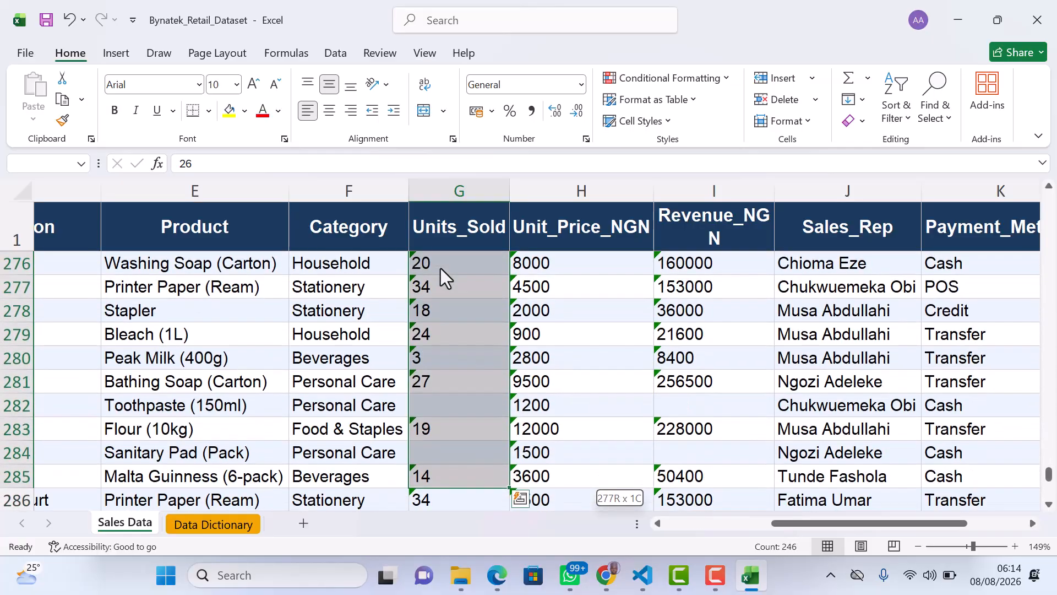
- Extend the Units_Sold selection to cover every record from G2 to row 301 and convert the numbers stored as text to numbers
{"action": "key", "text": "shift+Down"}
{"action": "key", "text": "shift+Down"}
{"action": "key", "text": "shift+Down"}
{"action": "key", "text": "shift+Down"}
{"action": "key", "text": "shift+Down"}
{"action": "key", "text": "shift+Down"}
{"action": "key", "text": "shift+Down"}
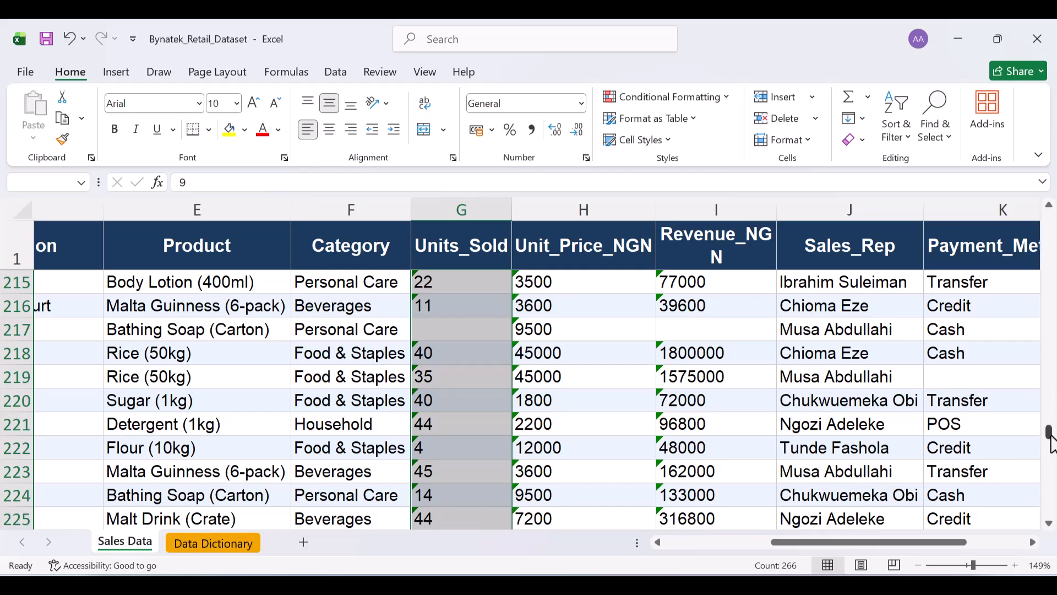
{"action": "left_click_drag", "start_coordinate": [1049, 413], "coordinate": [1048, 216]}
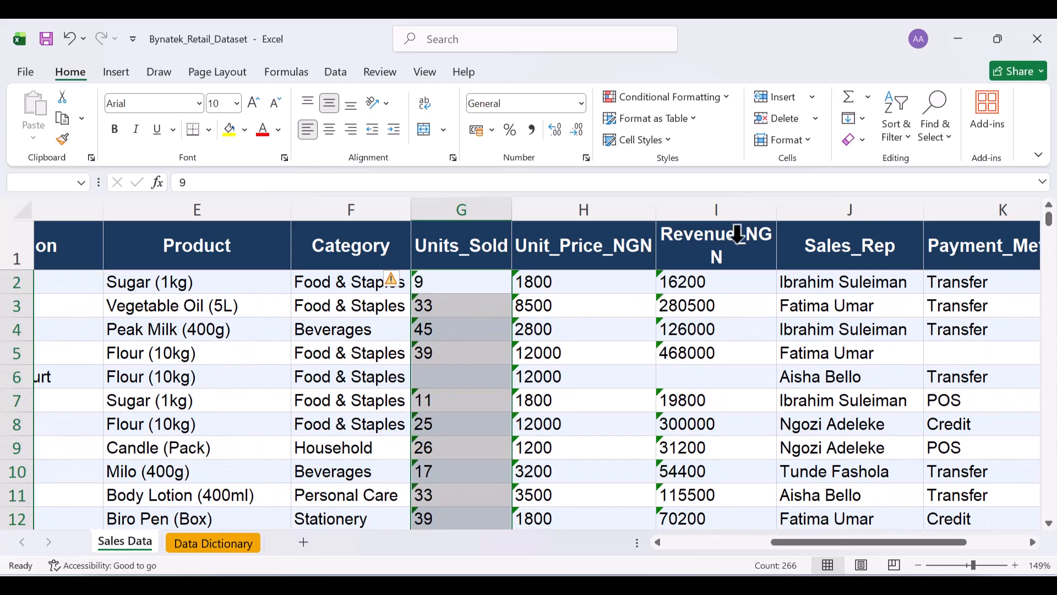
{"action": "mouse_move", "coordinate": [397, 290]}
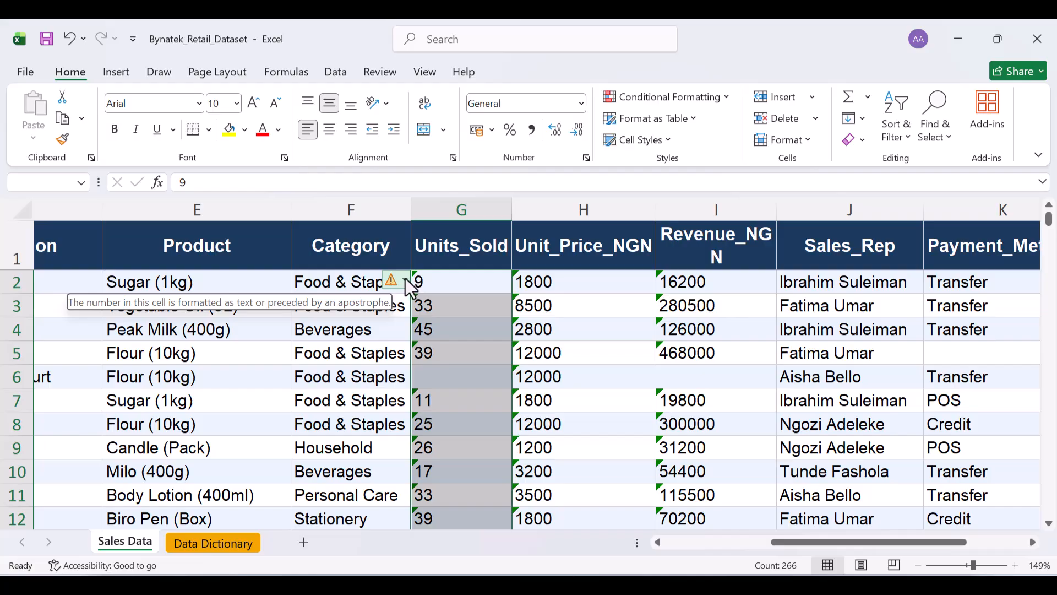
{"action": "left_click", "coordinate": [405, 281]}
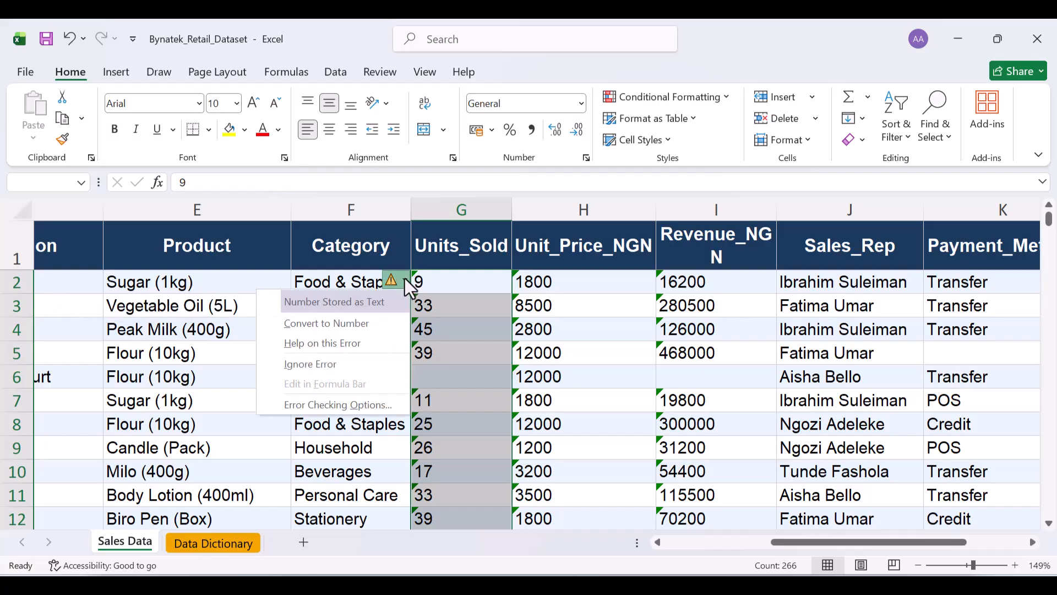
{"action": "left_click", "coordinate": [333, 324]}
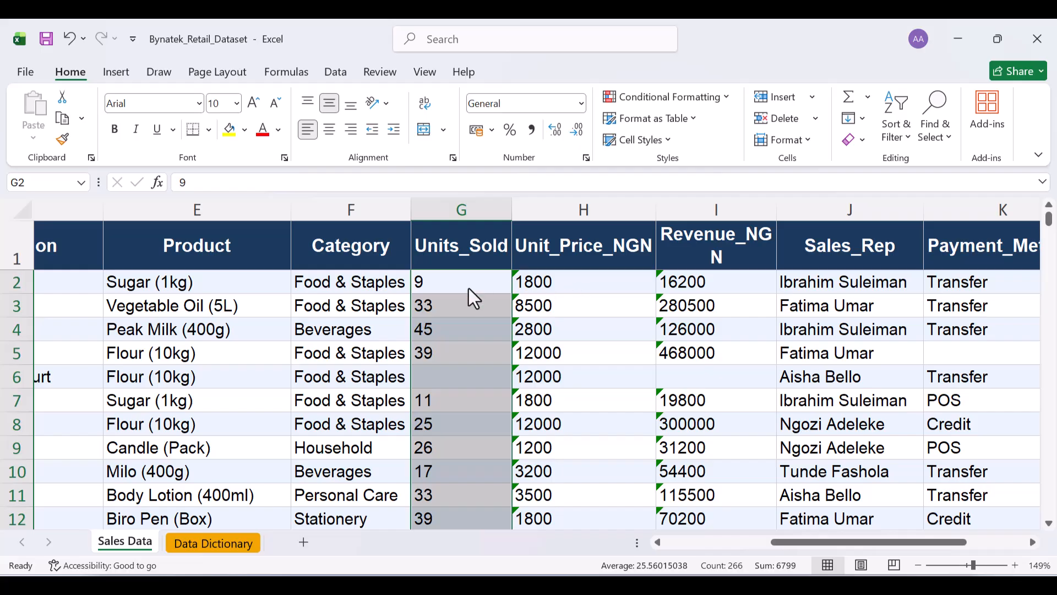
- Select all Unit_Price_NGN entries from H2 to H301 and convert the numbers stored as text to numbers
{"action": "left_click", "coordinate": [580, 279]}
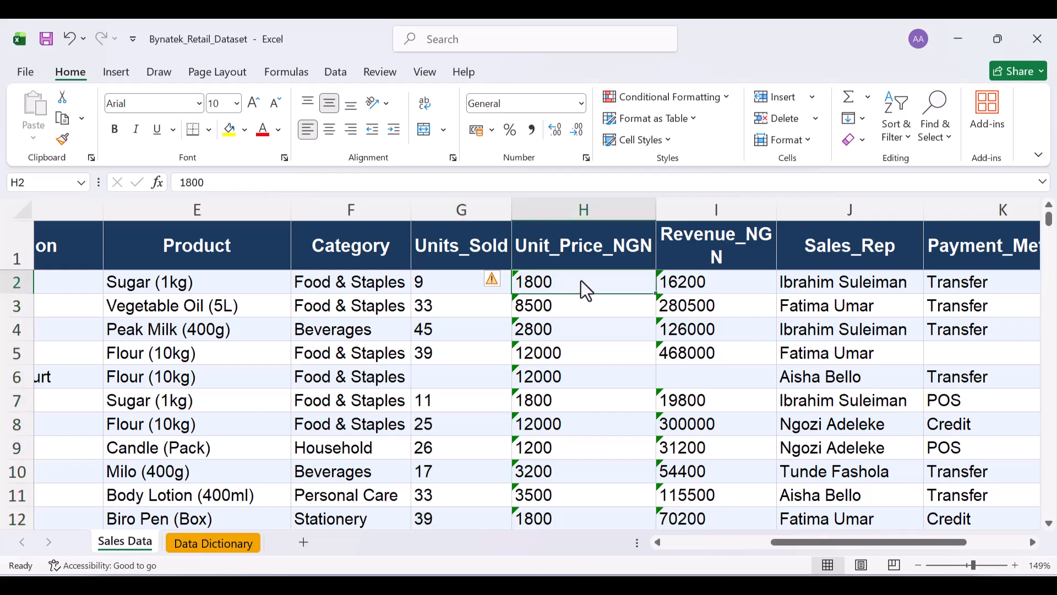
{"action": "key", "text": "ctrl+shift+Down"}
{"action": "key", "text": "ctrl+shift+Down"}
{"action": "key", "text": "ctrl+shift+Up"}
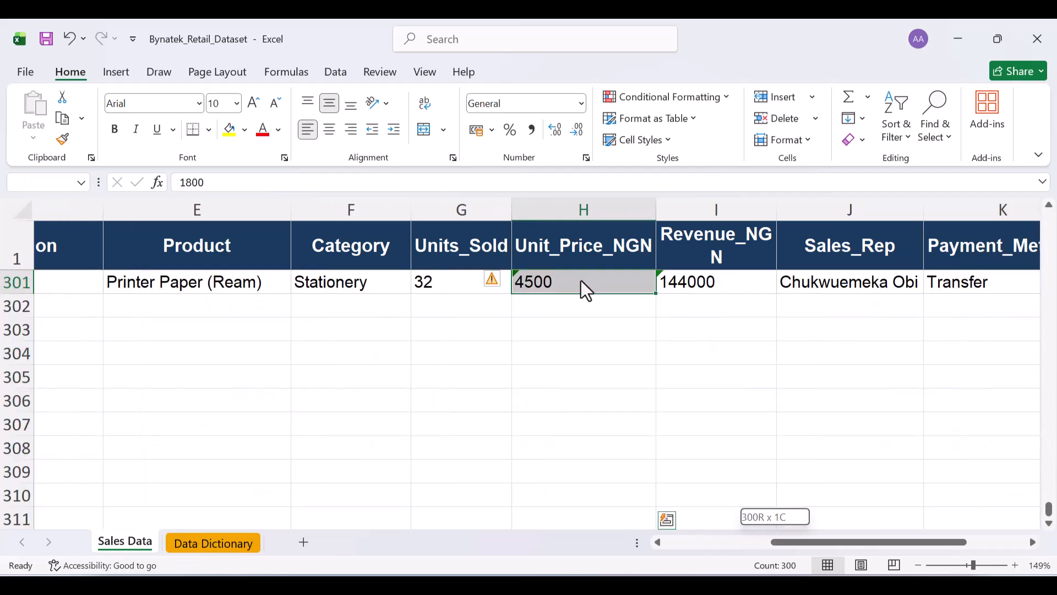
{"action": "scroll", "coordinate": [580, 280], "scroll_direction": "up", "scroll_amount": 20}
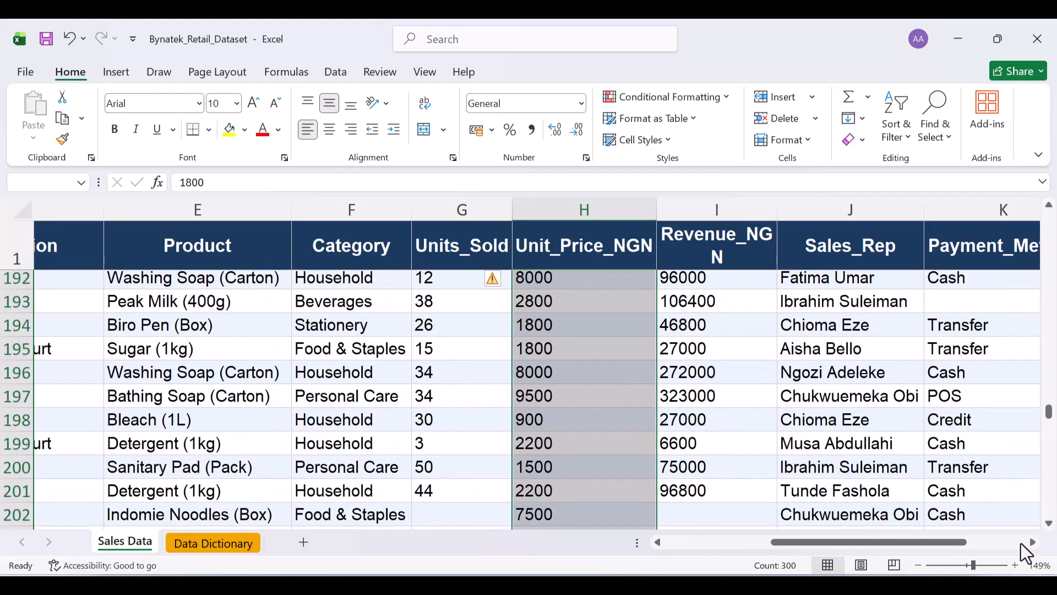
{"action": "left_click_drag", "start_coordinate": [1049, 414], "coordinate": [1049, 217]}
{"action": "left_click", "coordinate": [493, 281]}
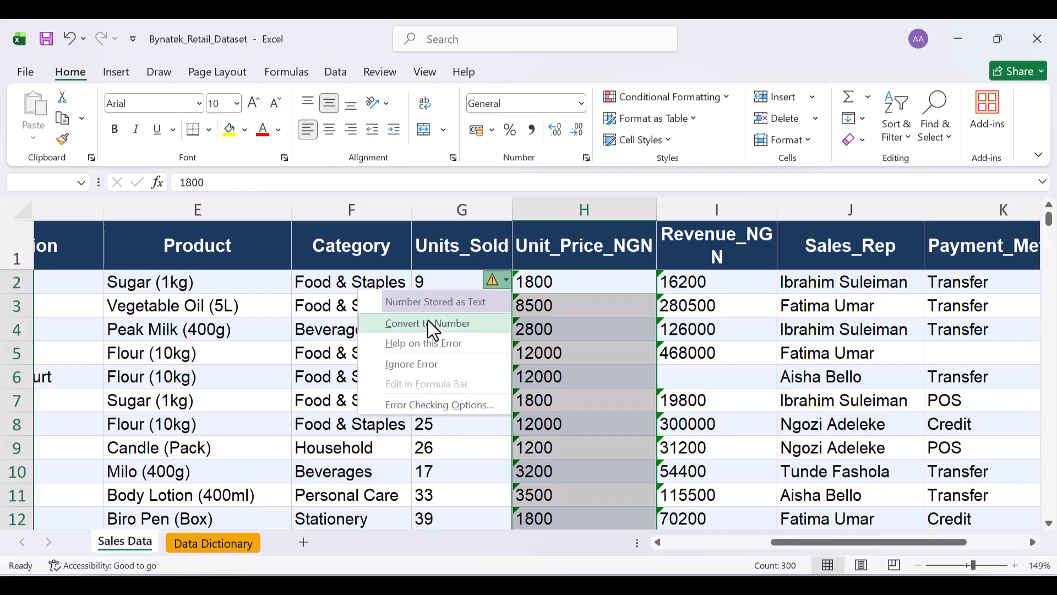
{"action": "left_click", "coordinate": [428, 320]}
- Select the Revenue_NGN entries from I2 through I301, including the blank cells, and convert the numbers stored as text to numbers
{"action": "left_click", "coordinate": [712, 284]}
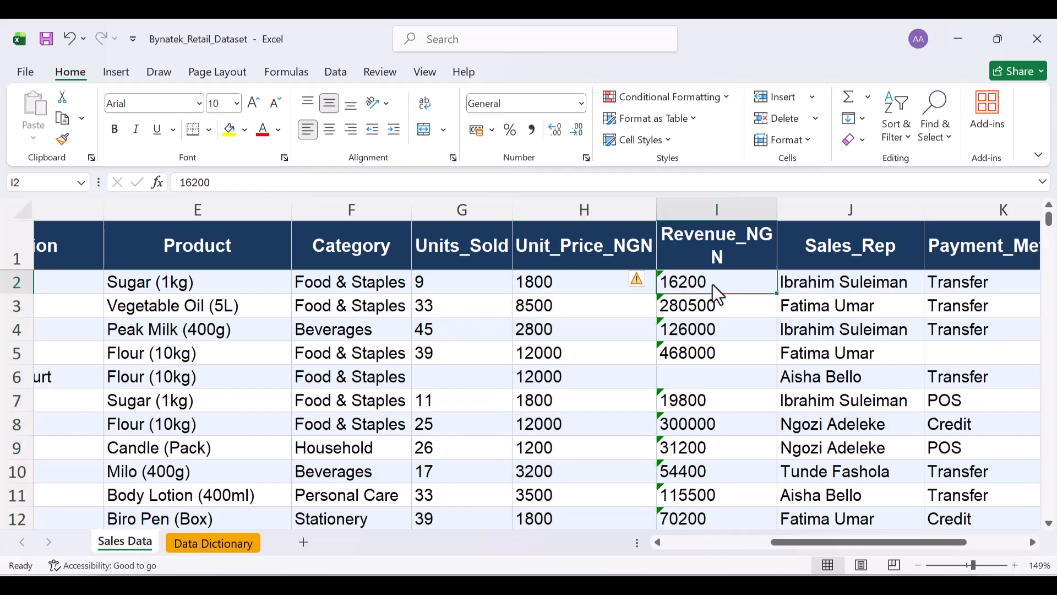
{"action": "key", "text": "shift+Down"}
{"action": "key", "text": "shift+Down"}
{"action": "key", "text": "shift+Down"}
{"action": "key", "text": "shift+Down"}
{"action": "key", "text": "shift+Down"}
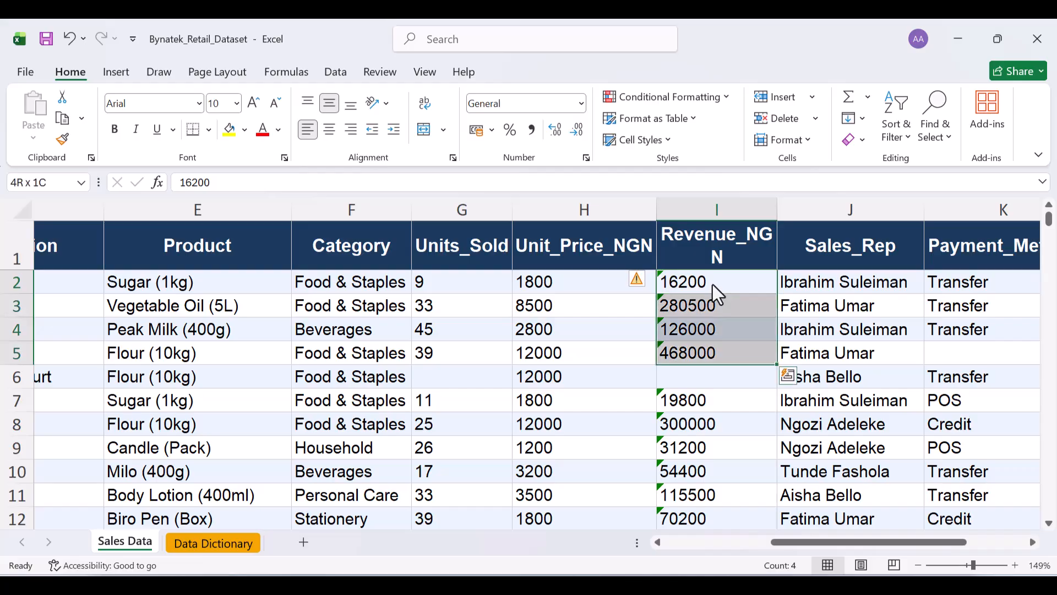
{"action": "key", "text": "shift+Down"}
{"action": "key", "text": "shift+Down"}
{"action": "key", "text": "shift+Down"}
{"action": "key", "text": "shift+Down"}
{"action": "key", "text": "shift+Down"}
{"action": "key", "text": "shift+Down"}
{"action": "key", "text": "shift+Down"}
{"action": "key", "text": "shift+Down"}
{"action": "key", "text": "shift+Down"}
{"action": "key", "text": "shift+Down"}
{"action": "key", "text": "shift+Down"}
{"action": "key", "text": "shift+Down"}
{"action": "key", "text": "shift+Down"}
{"action": "key", "text": "shift+Down"}
{"action": "key", "text": "shift+Down"}
{"action": "key", "text": "shift+Down"}
{"action": "key", "text": "shift+Down"}
{"action": "key", "text": "shift+Down"}
{"action": "key", "text": "shift+Down"}
{"action": "key", "text": "shift+Down"}
{"action": "key", "text": "shift+Down"}
{"action": "key", "text": "shift+Down"}
{"action": "key", "text": "shift+Down"}
{"action": "key", "text": "shift+Down"}
{"action": "key", "text": "shift+Down"}
{"action": "key", "text": "shift+Down"}
{"action": "key", "text": "shift+Down"}
{"action": "key", "text": "shift+Down"}
{"action": "key", "text": "shift+Down"}
{"action": "key", "text": "shift+Down"}
{"action": "key", "text": "shift+Down"}
{"action": "key", "text": "shift+Down"}
{"action": "key", "text": "shift+Down"}
{"action": "key", "text": "shift+Down"}
{"action": "key", "text": "shift+Down"}
{"action": "key", "text": "shift+Down"}
{"action": "key", "text": "shift+Down"}
{"action": "key", "text": "shift+Down"}
{"action": "key", "text": "shift+Down"}
{"action": "key", "text": "shift+Down"}
{"action": "key", "text": "shift+Down"}
{"action": "key", "text": "shift+Down"}
{"action": "key", "text": "shift+Down"}
{"action": "key", "text": "shift+Down"}
{"action": "key", "text": "shift+Down"}
{"action": "key", "text": "shift+Down"}
{"action": "key", "text": "shift+Down"}
{"action": "key", "text": "shift+Down"}
{"action": "key", "text": "shift+Down"}
{"action": "key", "text": "shift+Down"}
{"action": "key", "text": "shift+Down"}
{"action": "key", "text": "shift+Down"}
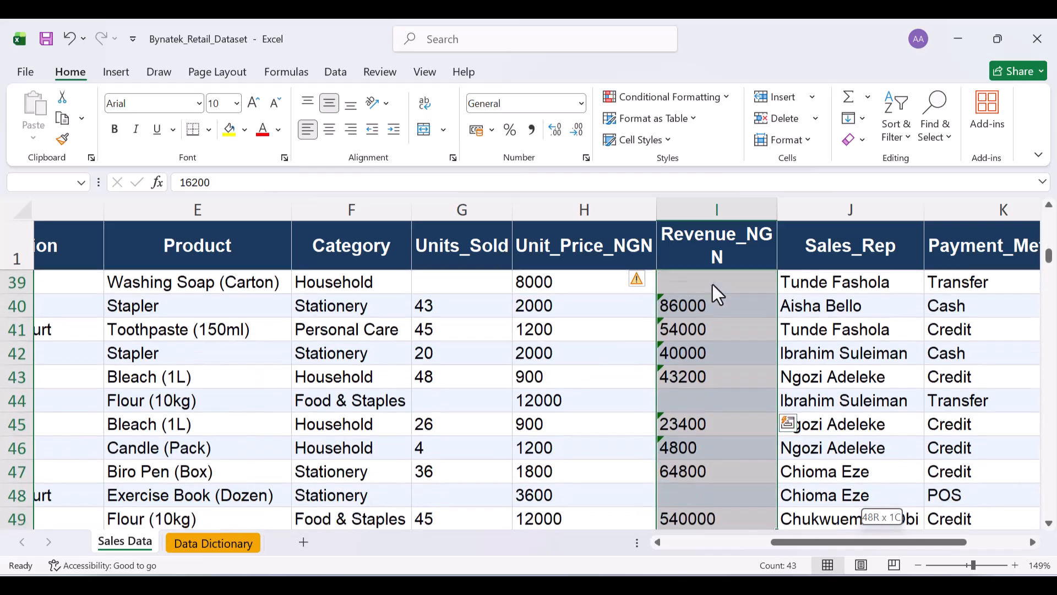
{"action": "key", "text": "shift+Down"}
{"action": "key", "text": "shift+Down"}
{"action": "key", "text": "shift+Down"}
{"action": "key", "text": "shift+Down"}
{"action": "key", "text": "shift+Down"}
{"action": "key", "text": "shift+Down"}
{"action": "key", "text": "shift+Down"}
{"action": "key", "text": "shift+Down"}
{"action": "key", "text": "shift+Down"}
{"action": "key", "text": "shift+Down"}
{"action": "key", "text": "shift+Down"}
{"action": "key", "text": "shift+Down"}
{"action": "key", "text": "shift+Down"}
{"action": "key", "text": "shift+Down"}
{"action": "key", "text": "shift+Down"}
{"action": "key", "text": "shift+Down"}
{"action": "key", "text": "shift+Down"}
{"action": "key", "text": "shift+Down"}
{"action": "key", "text": "shift+Down"}
{"action": "key", "text": "shift+Down"}
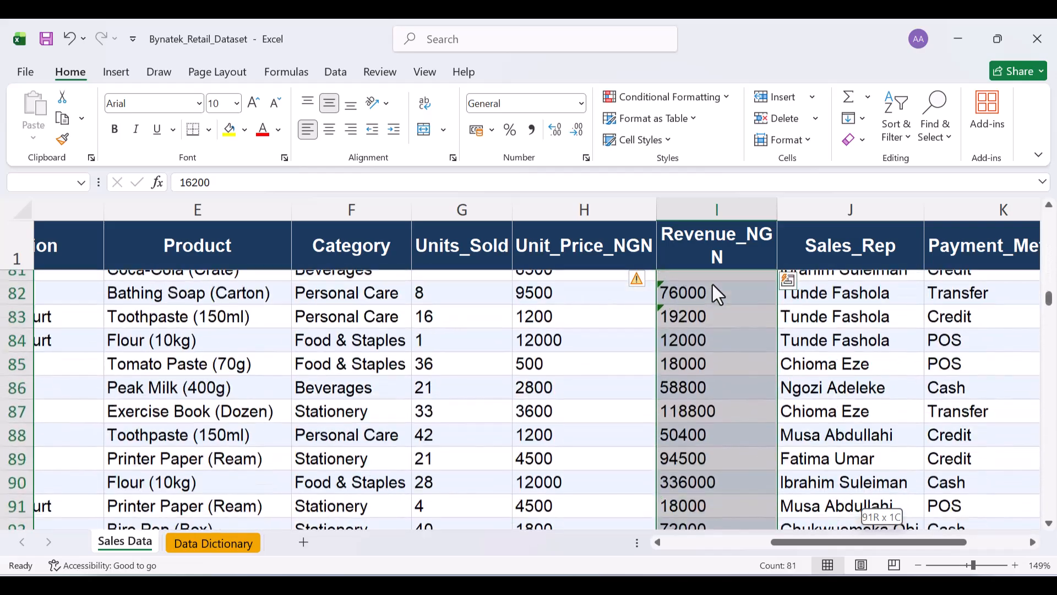
{"action": "key", "text": "shift+Down"}
{"action": "key", "text": "shift+Down"}
{"action": "key", "text": "shift+Down"}
{"action": "key", "text": "shift+Down"}
{"action": "key", "text": "shift+Down"}
{"action": "key", "text": "shift+Down"}
{"action": "key", "text": "shift+Down"}
{"action": "key", "text": "shift+Down"}
{"action": "key", "text": "shift+Down"}
{"action": "key", "text": "shift+Down"}
{"action": "key", "text": "shift+Down"}
{"action": "key", "text": "shift+Down"}
{"action": "key", "text": "shift+Down"}
{"action": "key", "text": "shift+Down"}
{"action": "key", "text": "shift+Down"}
{"action": "key", "text": "shift+Down"}
{"action": "key", "text": "shift+Down"}
{"action": "key", "text": "shift+Down"}
{"action": "key", "text": "shift+Down"}
{"action": "key", "text": "shift+Down"}
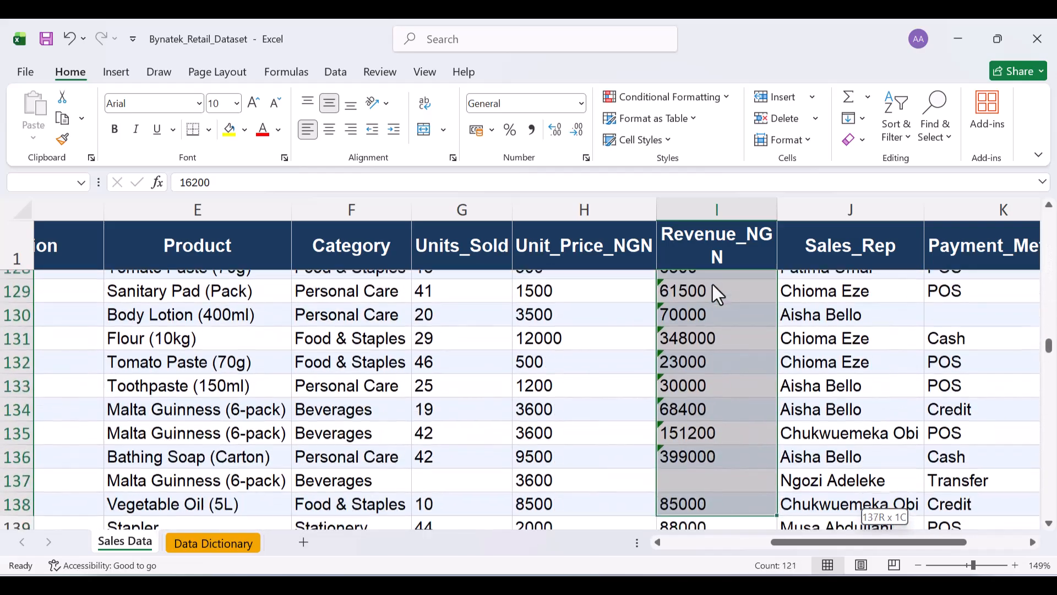
{"action": "key", "text": "shift+Down"}
{"action": "key", "text": "shift+Down"}
{"action": "key", "text": "shift+Down"}
{"action": "key", "text": "shift+Down"}
{"action": "key", "text": "shift+Down"}
{"action": "key", "text": "shift+Down"}
{"action": "key", "text": "shift+Down"}
{"action": "key", "text": "shift+Down"}
{"action": "key", "text": "shift+Down"}
{"action": "key", "text": "shift+Down"}
{"action": "key", "text": "shift+Down"}
{"action": "key", "text": "shift+Down"}
{"action": "key", "text": "shift+Down"}
{"action": "key", "text": "shift+Down"}
{"action": "key", "text": "shift+Down"}
{"action": "key", "text": "shift+Down"}
{"action": "key", "text": "shift+Down"}
{"action": "key", "text": "shift+Down"}
{"action": "key", "text": "shift+Down"}
{"action": "key", "text": "shift+Down"}
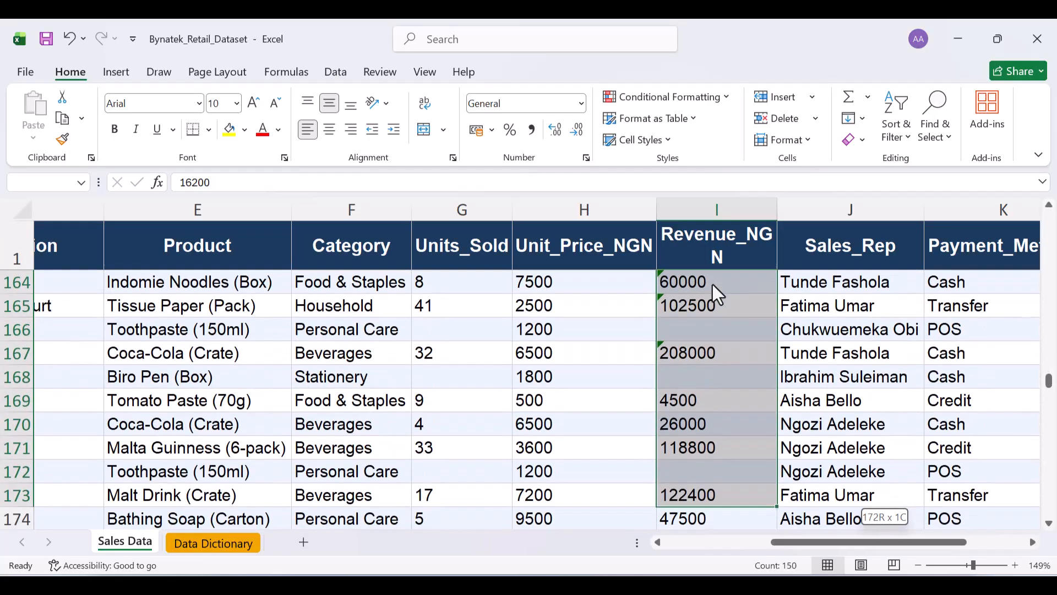
{"action": "key", "text": "shift+Down"}
{"action": "key", "text": "shift+Down"}
{"action": "key", "text": "shift+Down"}
{"action": "key", "text": "shift+Down"}
{"action": "key", "text": "shift+Down"}
{"action": "key", "text": "shift+Down"}
{"action": "key", "text": "shift+Down"}
{"action": "key", "text": "shift+Down"}
{"action": "key", "text": "shift+Down"}
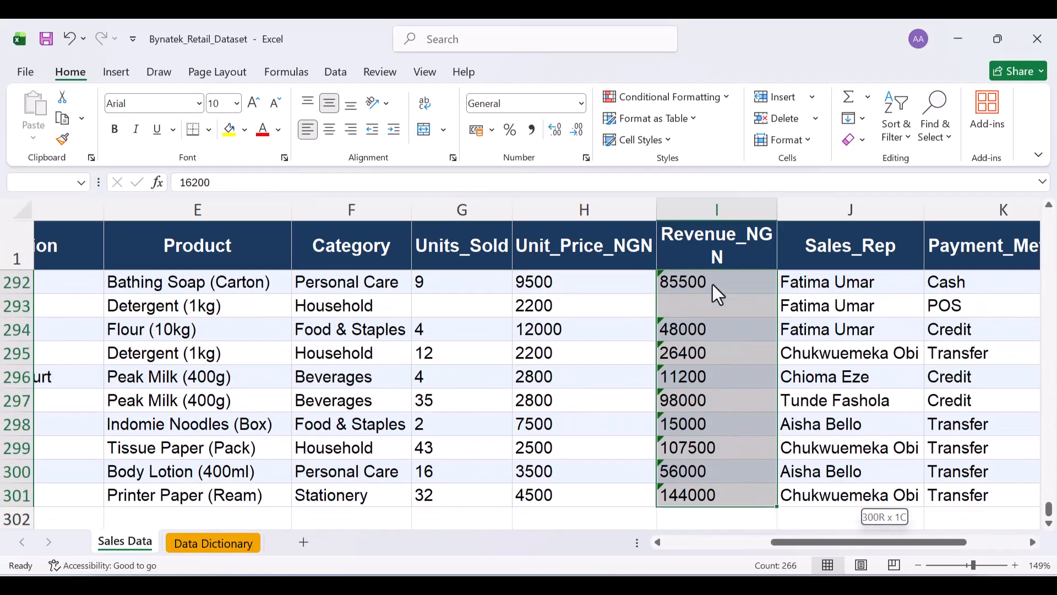
{"action": "left_click_drag", "start_coordinate": [713, 284], "coordinate": [713, 284]}
{"action": "left_click_drag", "start_coordinate": [1049, 510], "coordinate": [1052, 220]}
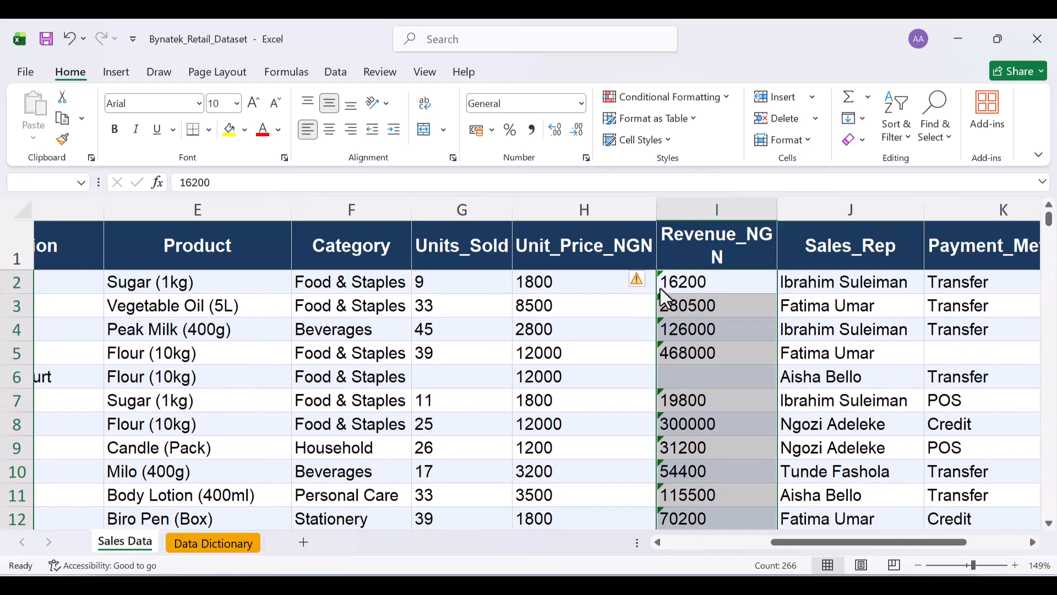
{"action": "left_click", "coordinate": [639, 281]}
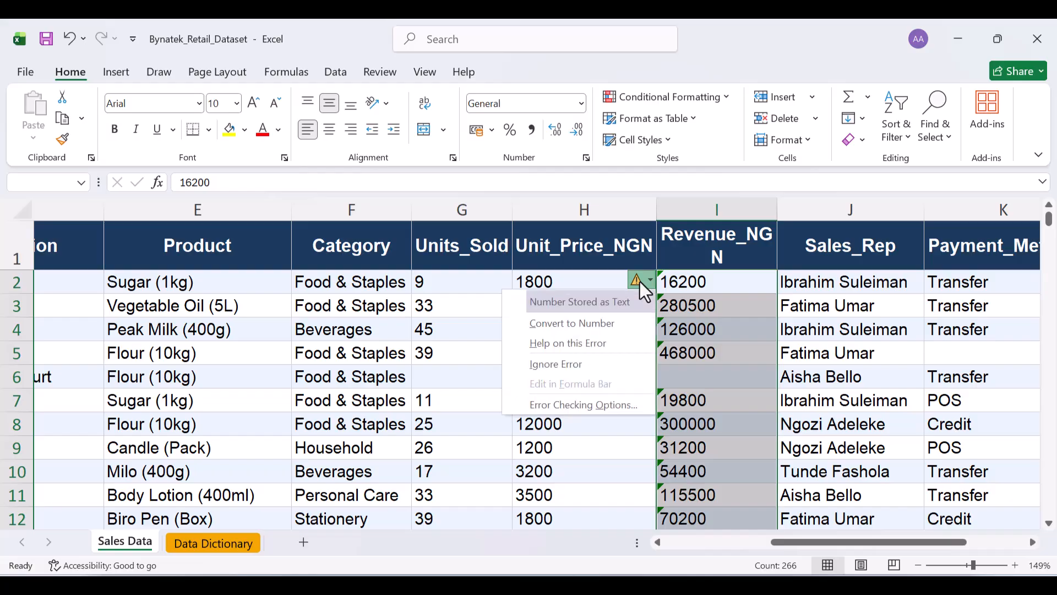
{"action": "left_click", "coordinate": [575, 323]}
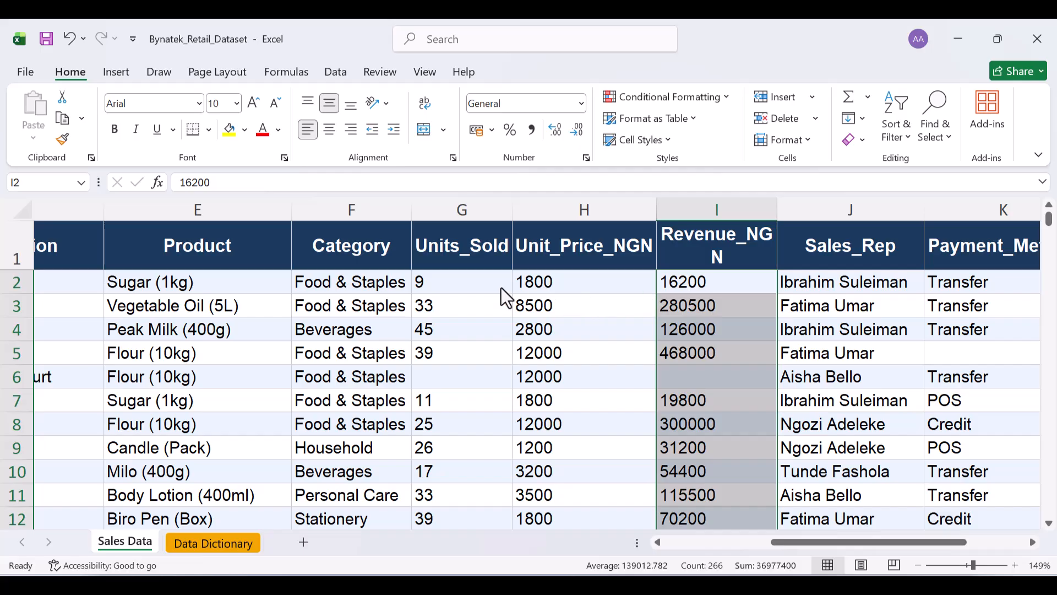
{"action": "left_click", "coordinate": [456, 283]}
{"action": "key", "text": "Right"}
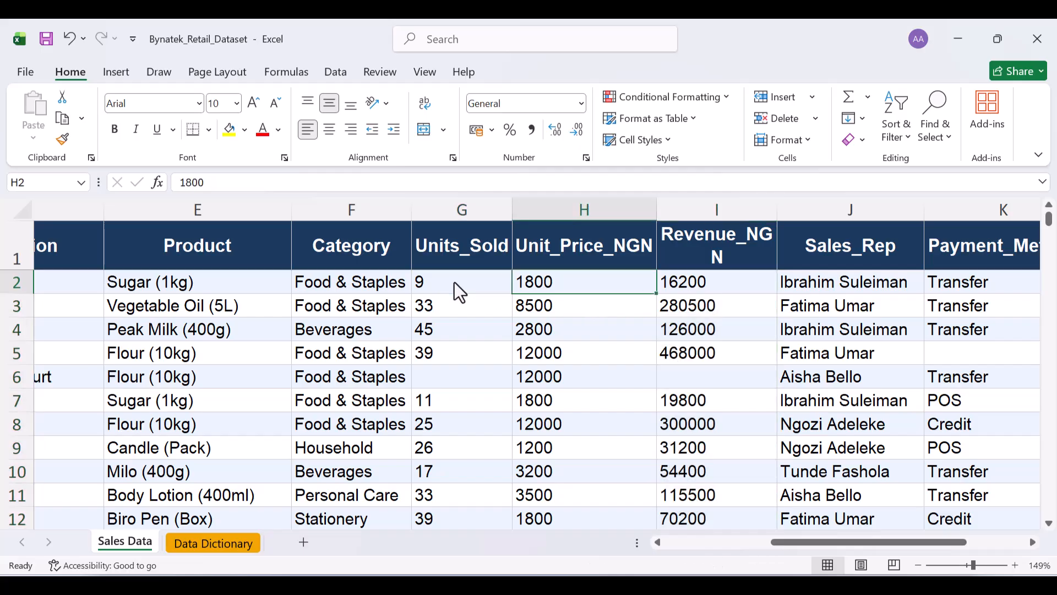
- Enter the heading "Total Revenue" in cell M1, beyond the Payment_Method column
{"action": "scroll", "coordinate": [665, 325], "scroll_direction": "right", "scroll_amount": 3}
{"action": "scroll", "coordinate": [671, 334], "scroll_direction": "right", "scroll_amount": 1}
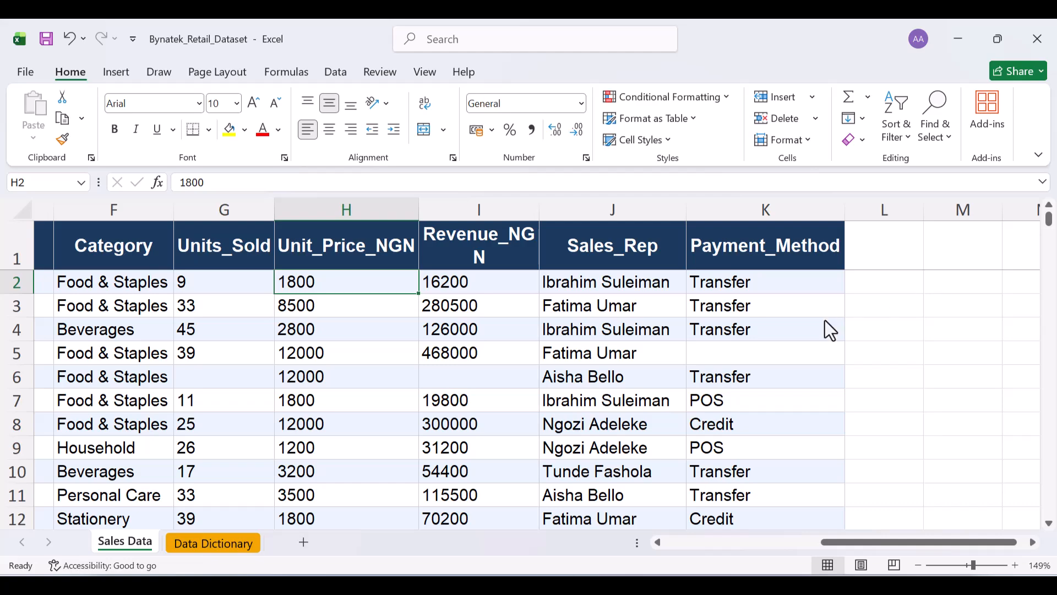
{"action": "scroll", "coordinate": [825, 320], "scroll_direction": "right", "scroll_amount": 2}
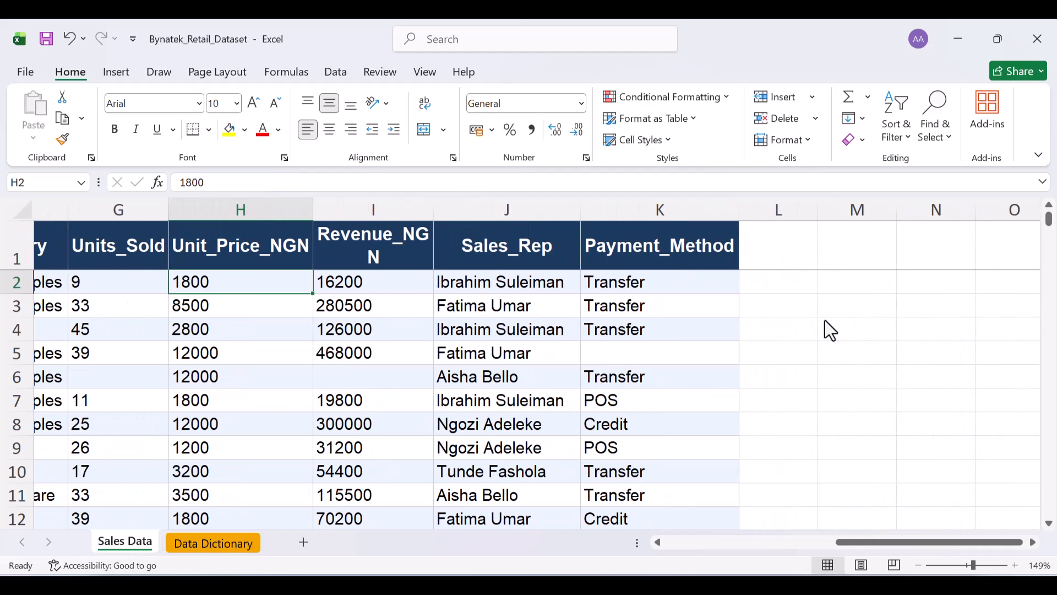
{"action": "scroll", "coordinate": [824, 320], "scroll_direction": "right", "scroll_amount": 2}
{"action": "left_click", "coordinate": [799, 258]}
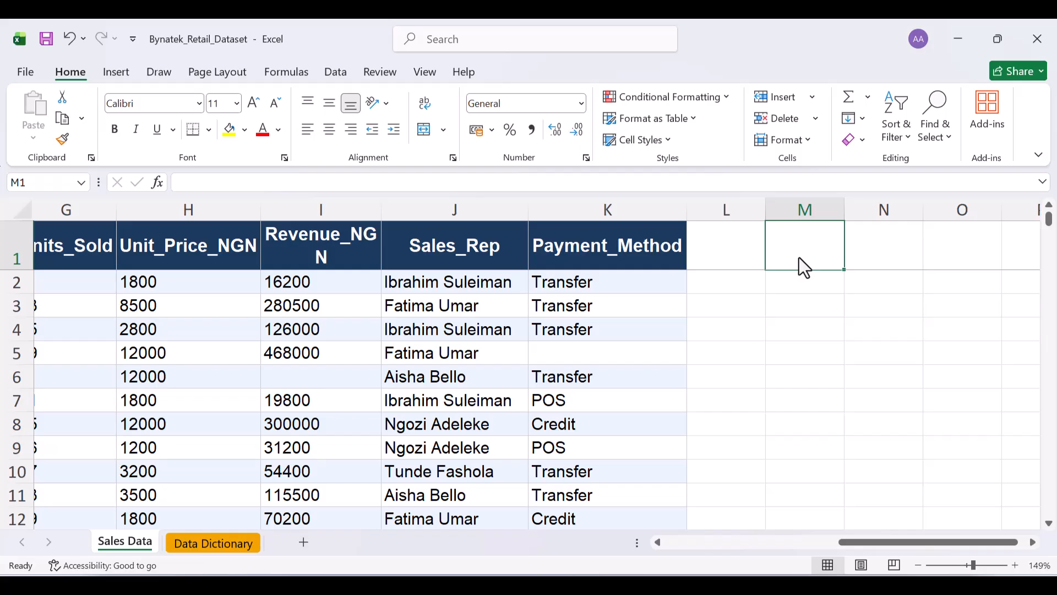
{"action": "type", "text": "Total"}
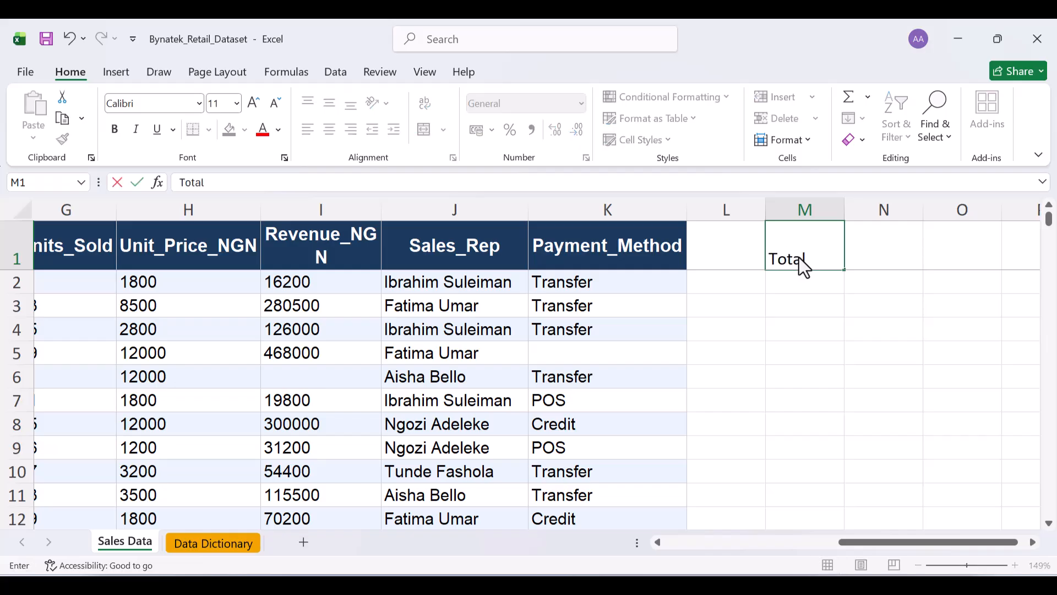
{"action": "type", "text": " Revenue"}
{"action": "key", "text": "Return"}
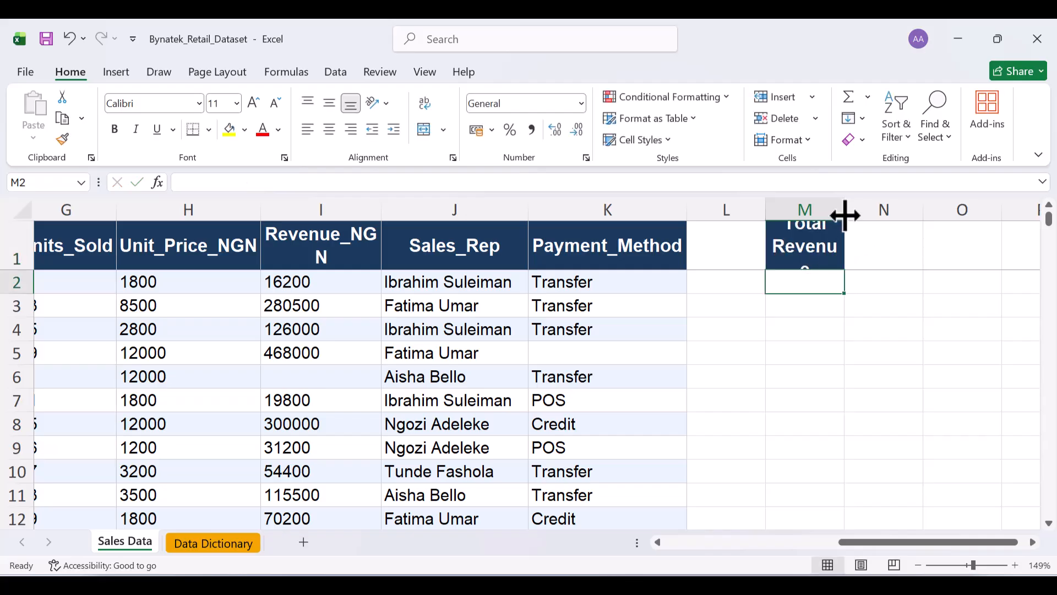
- Widen column M to fit its heading and total the Revenue_NGN entries in M2 with =SUM(I2:I301)
{"action": "left_click_drag", "start_coordinate": [844, 212], "coordinate": [886, 207]}
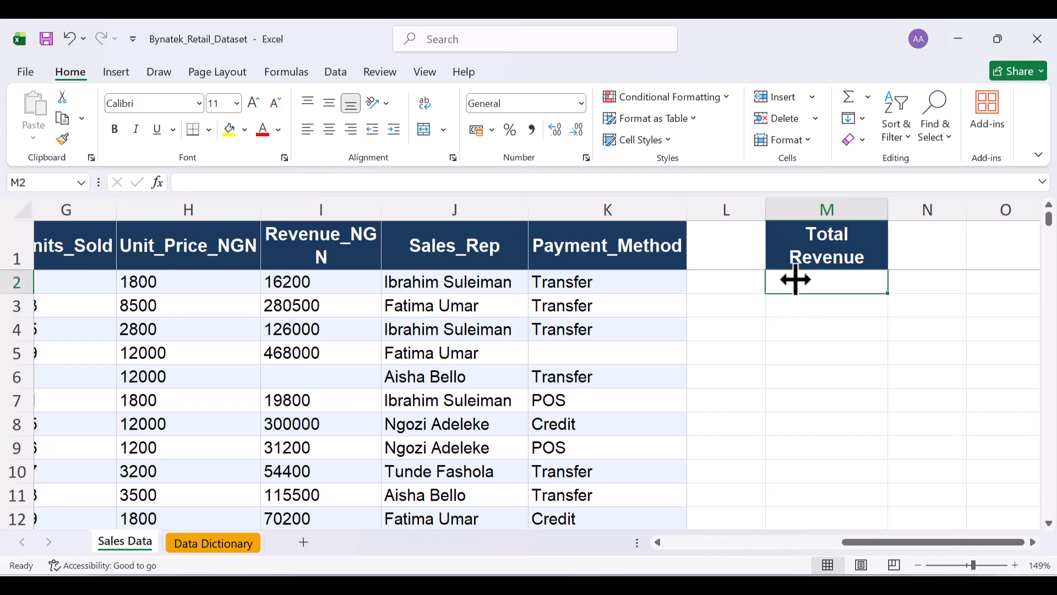
{"action": "type", "text": "="}
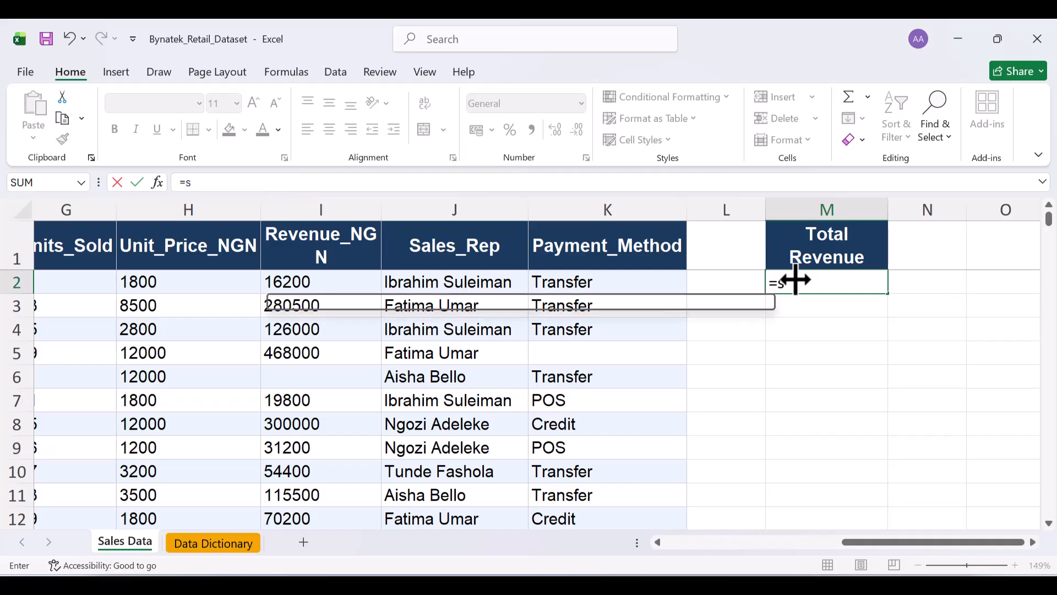
{"action": "type", "text": "SUM"}
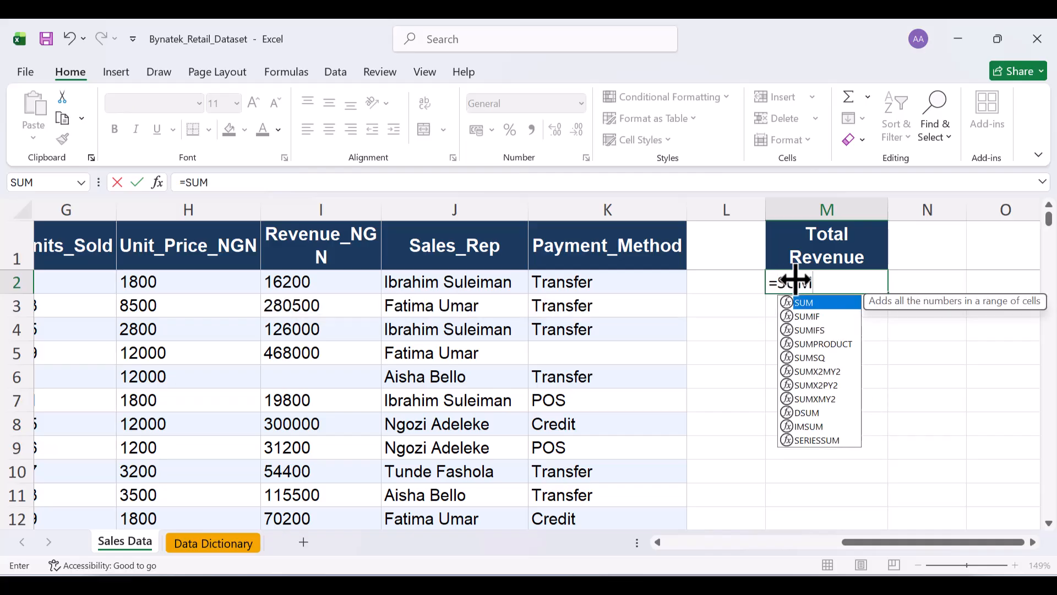
{"action": "type", "text": "("}
{"action": "scroll", "coordinate": [280, 308], "scroll_direction": "left", "scroll_amount": 1}
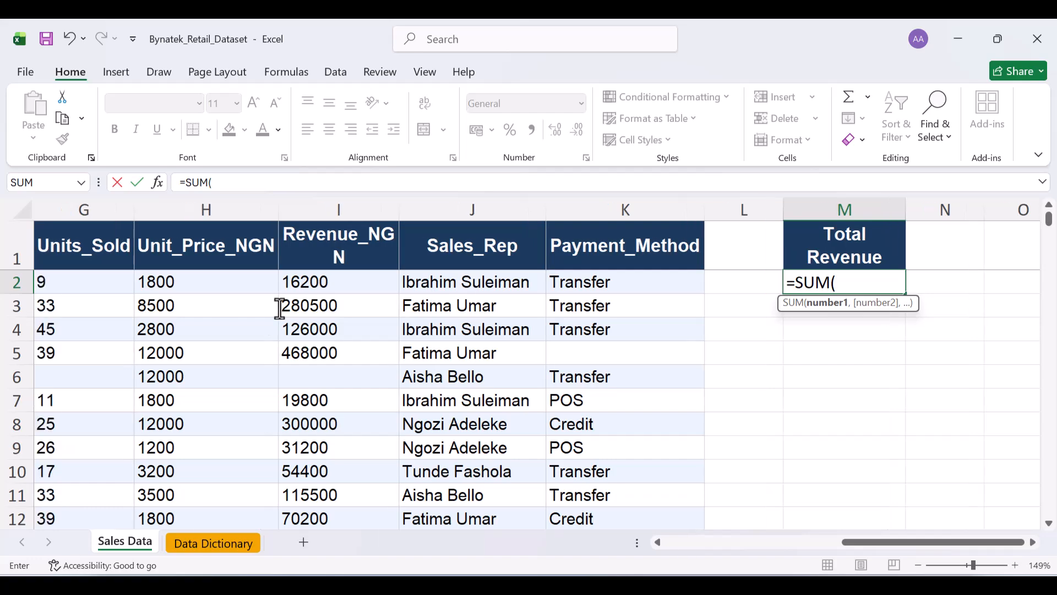
{"action": "scroll", "coordinate": [280, 308], "scroll_direction": "left", "scroll_amount": 1}
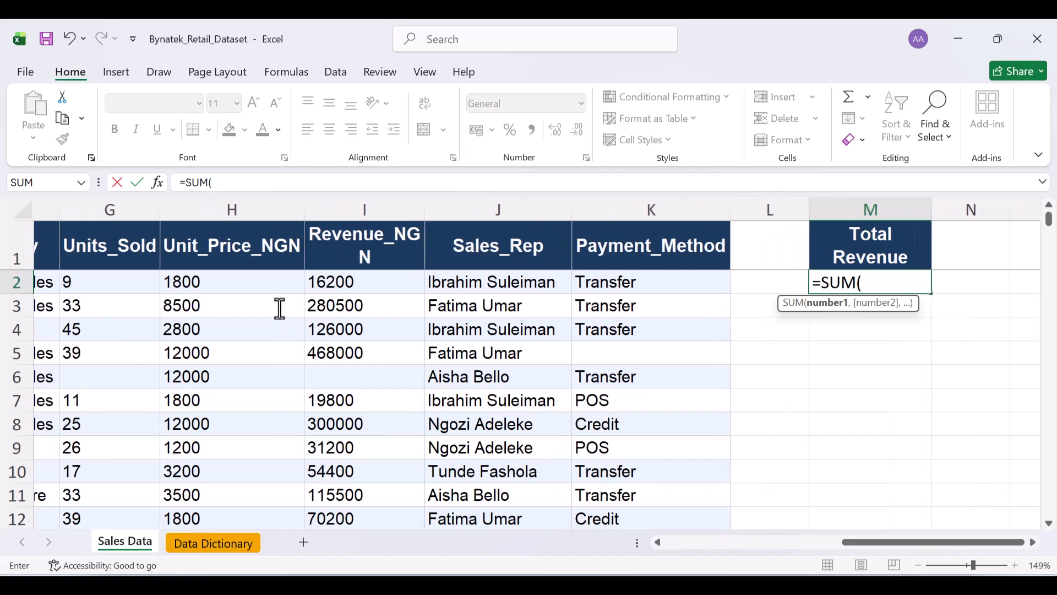
{"action": "scroll", "coordinate": [280, 308], "scroll_direction": "right", "scroll_amount": 2}
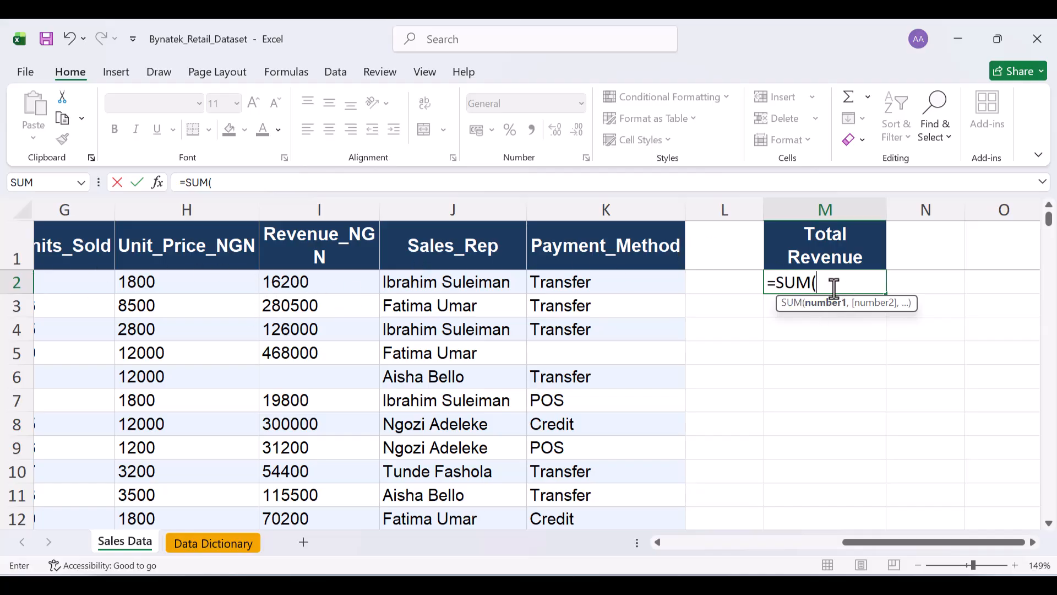
{"action": "type", "text": "I2"}
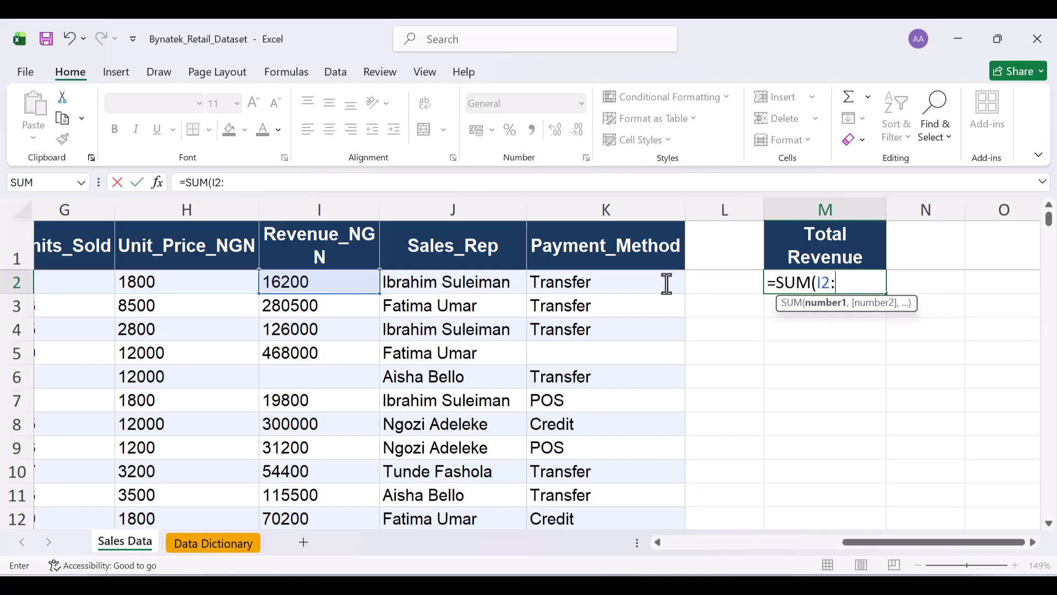
{"action": "type", "text": ":I"}
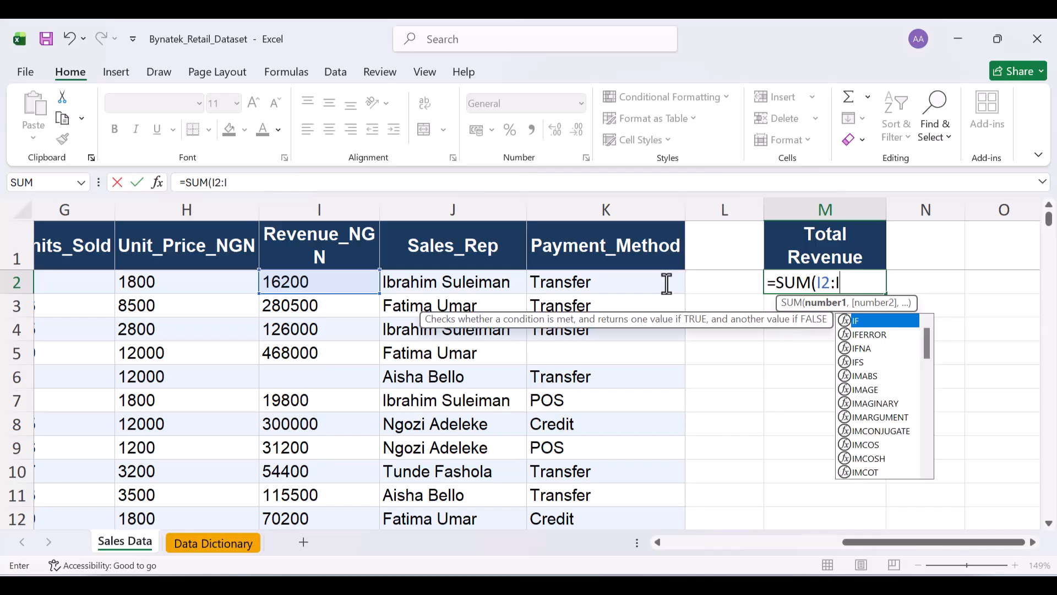
{"action": "type", "text": "301)"}
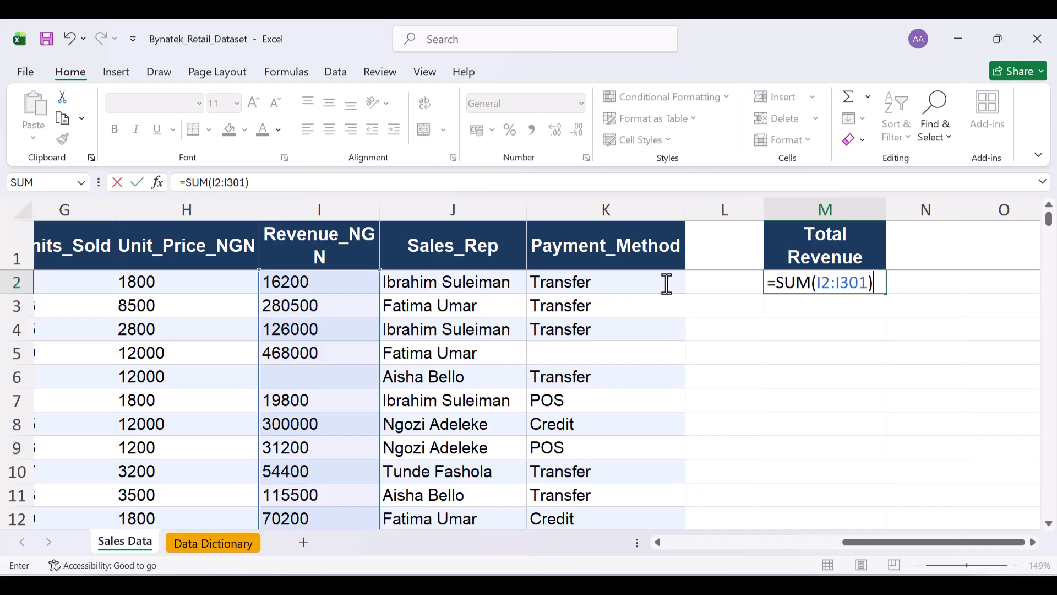
{"action": "key", "text": "Return"}
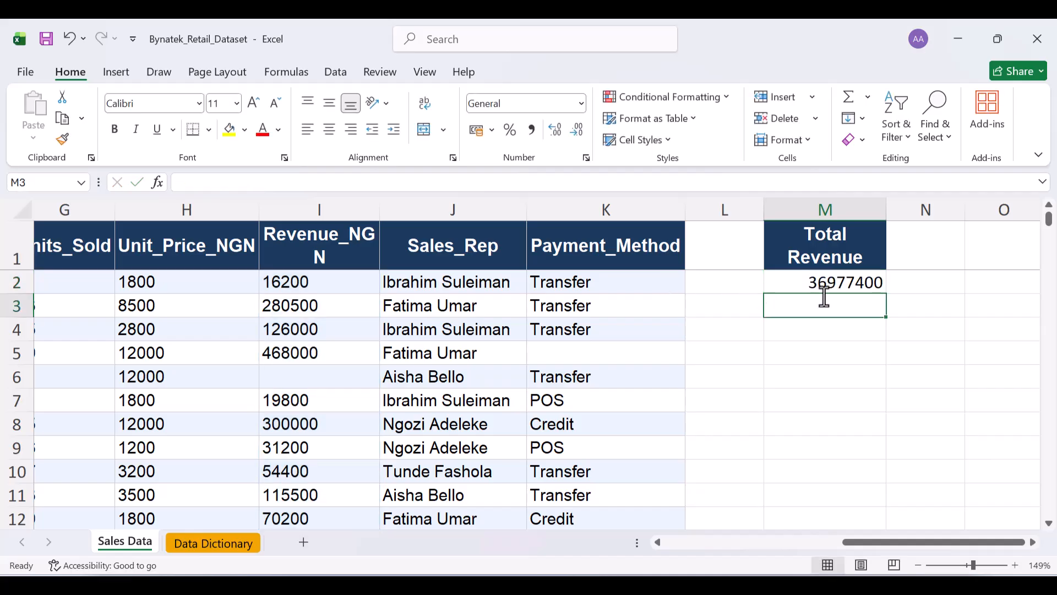
- Review the Total Revenue formula in cell M2 and the range it covers
{"action": "left_click", "coordinate": [866, 282]}
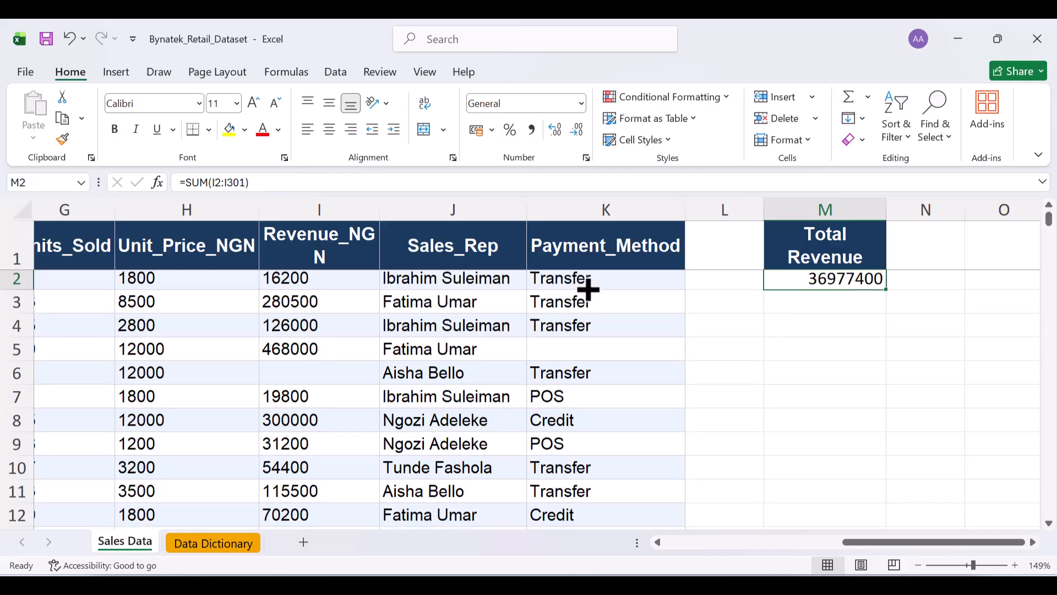
{"action": "scroll", "coordinate": [588, 289], "scroll_direction": "down", "scroll_amount": 1}
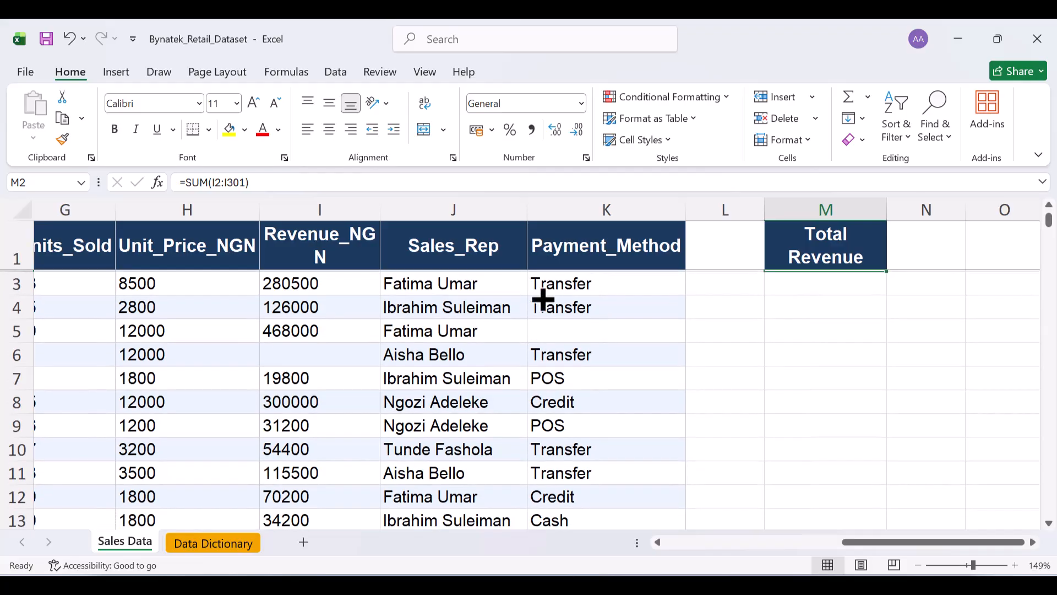
{"action": "scroll", "coordinate": [545, 297], "scroll_direction": "up", "scroll_amount": 1}
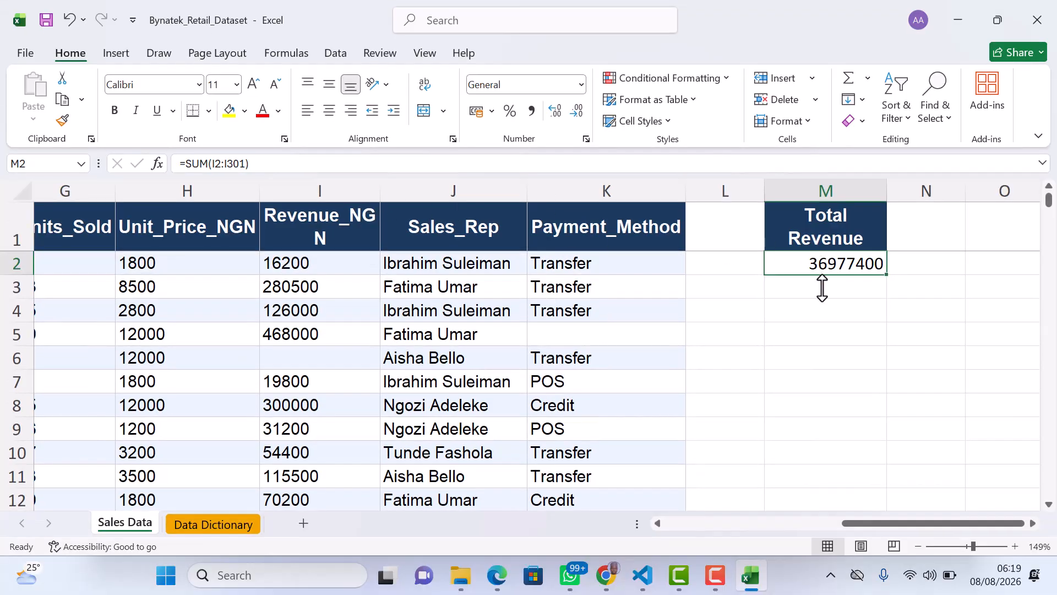
{"action": "left_click", "coordinate": [248, 165]}
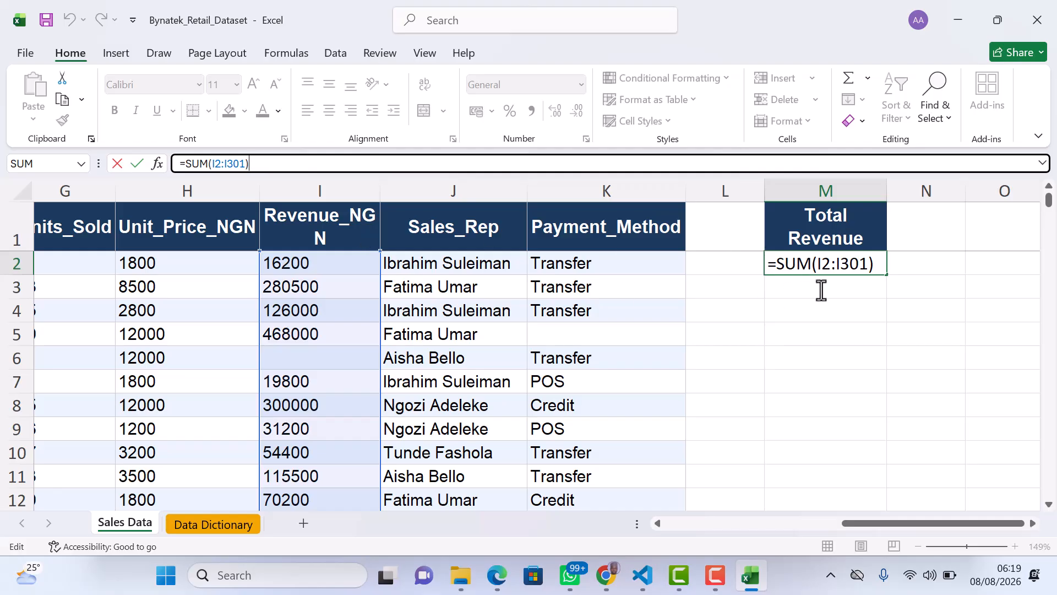
{"action": "key", "text": "Return"}
{"action": "left_click", "coordinate": [808, 269]}
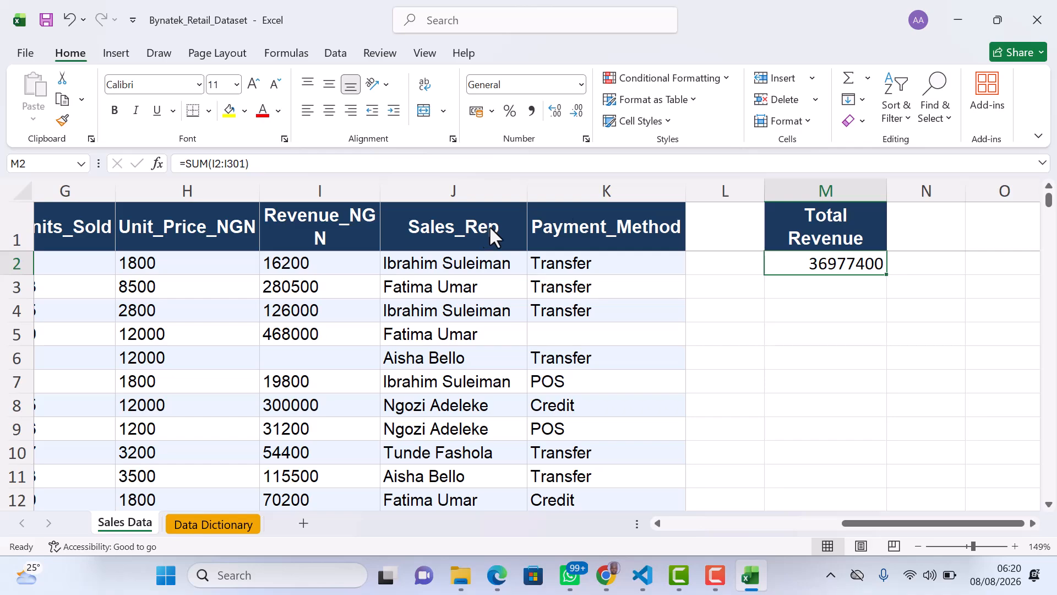
{"action": "left_click", "coordinate": [767, 293]}
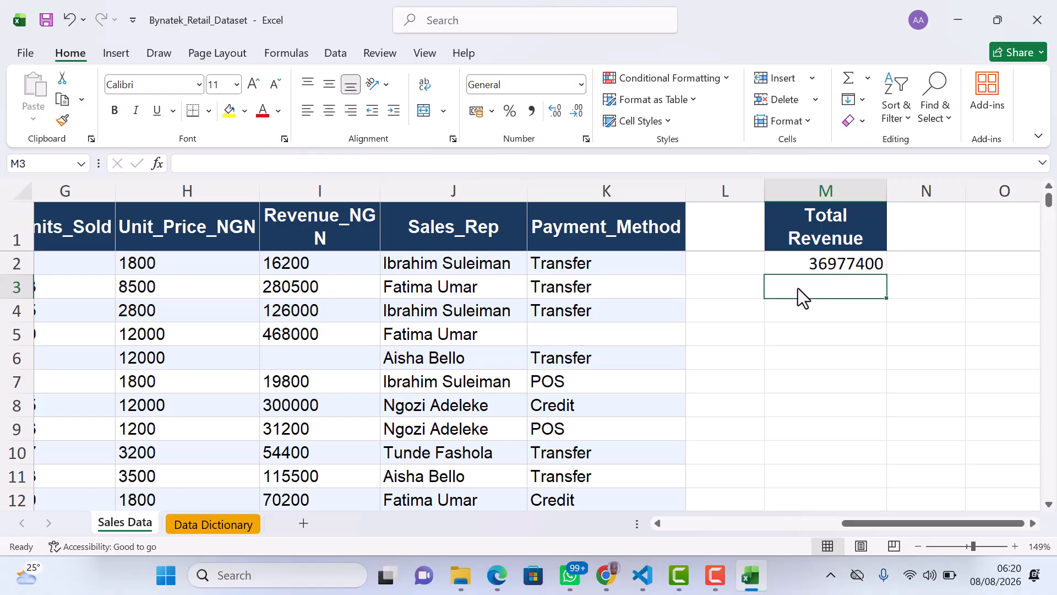
{"action": "type", "text": "aVERAGE"}
{"action": "key", "text": "BackSpace"}
{"action": "key", "text": "BackSpace"}
{"action": "key", "text": "BackSpace"}
{"action": "key", "text": "BackSpace"}
{"action": "key", "text": "BackSpace"}
{"action": "key", "text": "BackSpace"}
{"action": "key", "text": "BackSpace"}
{"action": "type", "text": "Average Ren"}
{"action": "key", "text": "BackSpace"}
{"action": "type", "text": "venue per Transaction"}
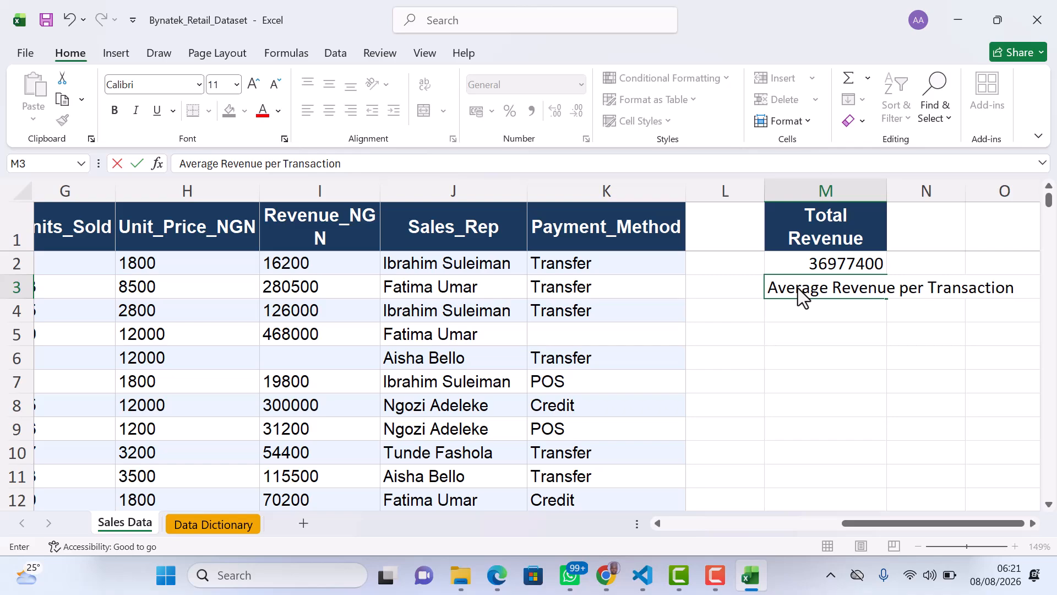
{"action": "key", "text": "Return"}
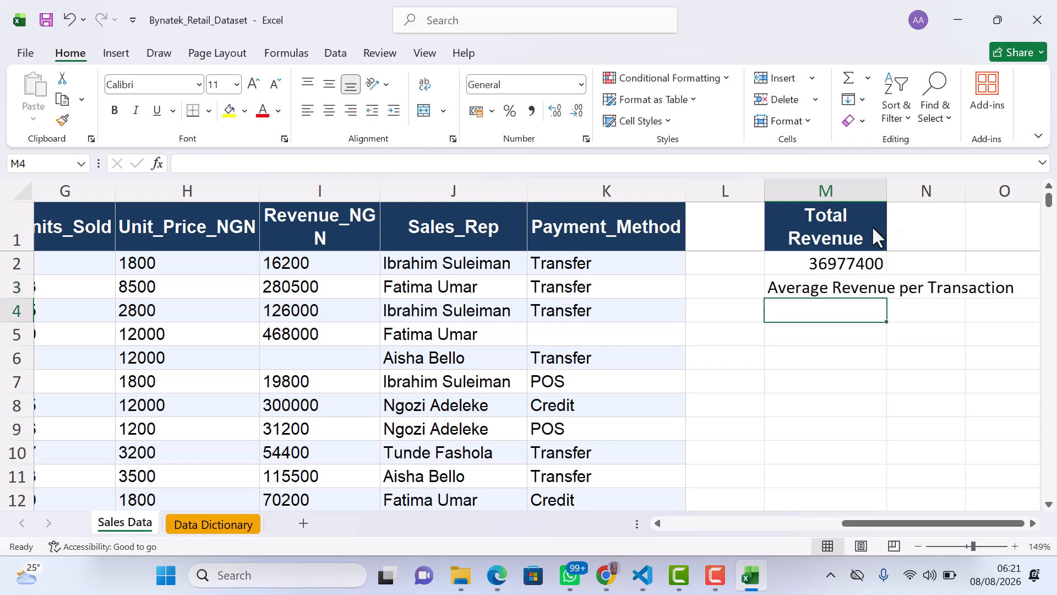
{"action": "left_click", "coordinate": [824, 290]}
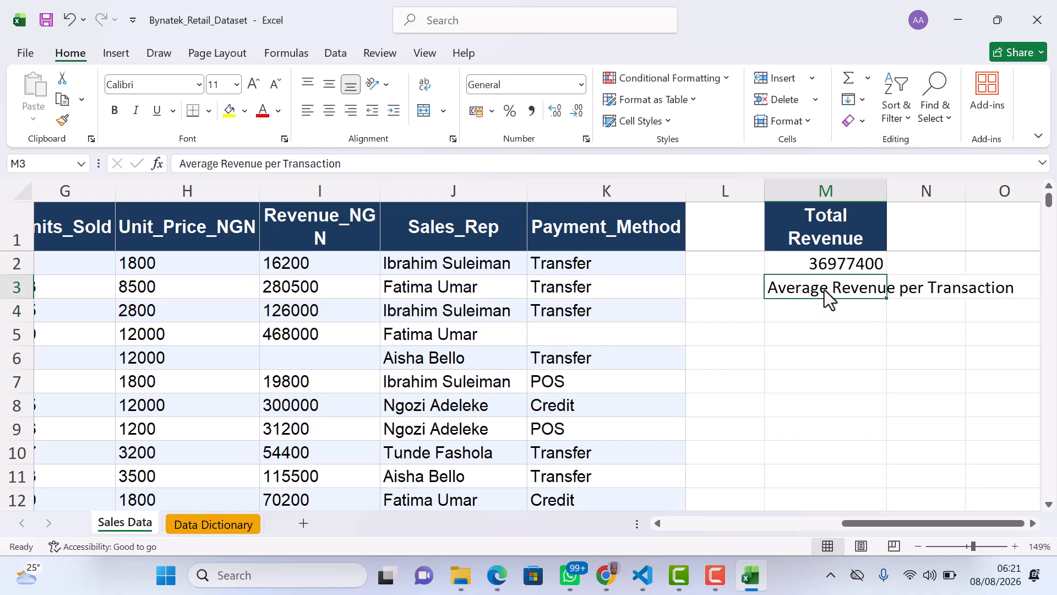
{"action": "key", "text": "Delete"}
- Enter the heading "Average Revenue per Transaction" in cell N1 and widen column N to fit it
{"action": "scroll", "coordinate": [825, 289], "scroll_direction": "right", "scroll_amount": 3}
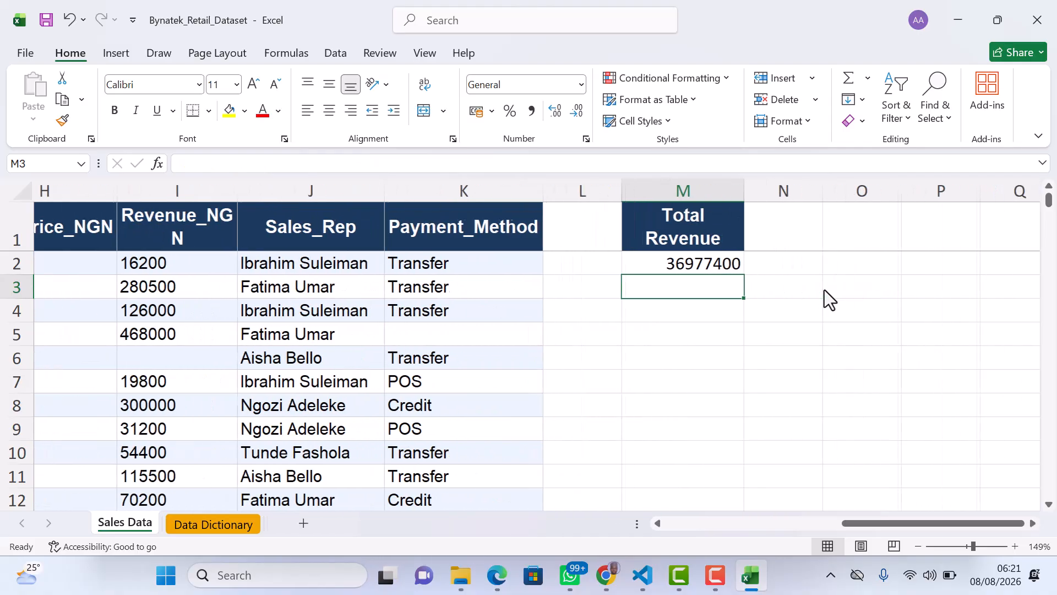
{"action": "left_click", "coordinate": [746, 191]}
{"action": "left_click", "coordinate": [753, 231]}
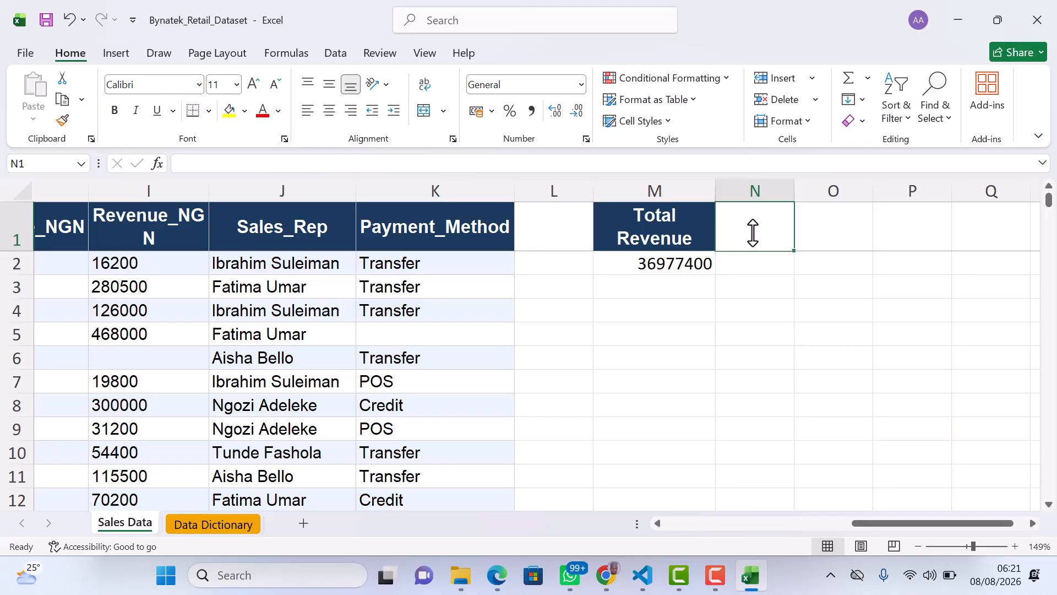
{"action": "type", "text": "Av"}
{"action": "key", "text": "BackSpace"}
{"action": "key", "text": "BackSpace"}
{"action": "type", "text": "Average "}
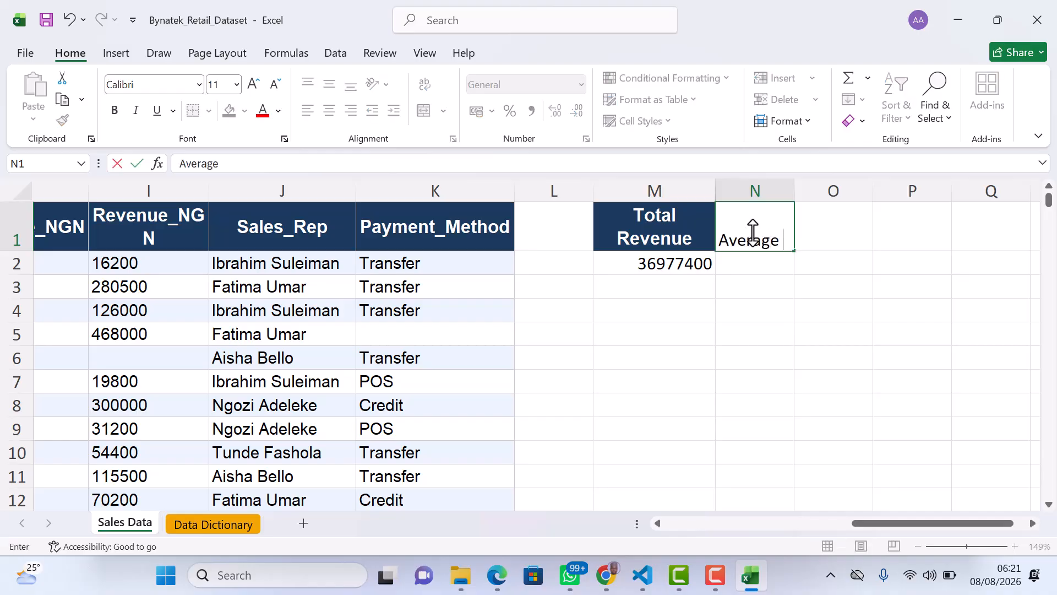
{"action": "type", "text": "Revenue "}
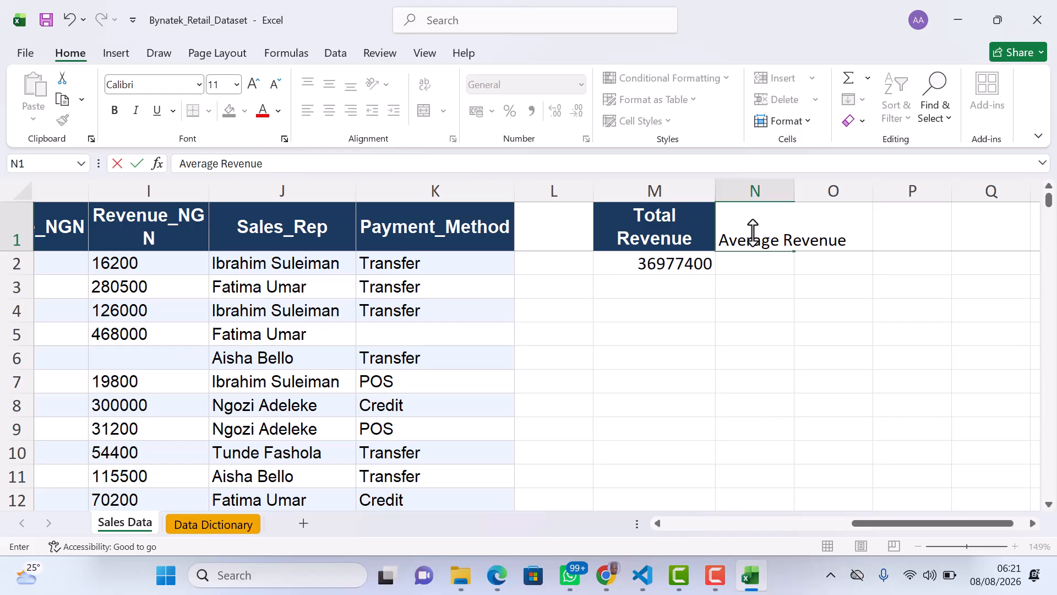
{"action": "type", "text": "per Transaction"}
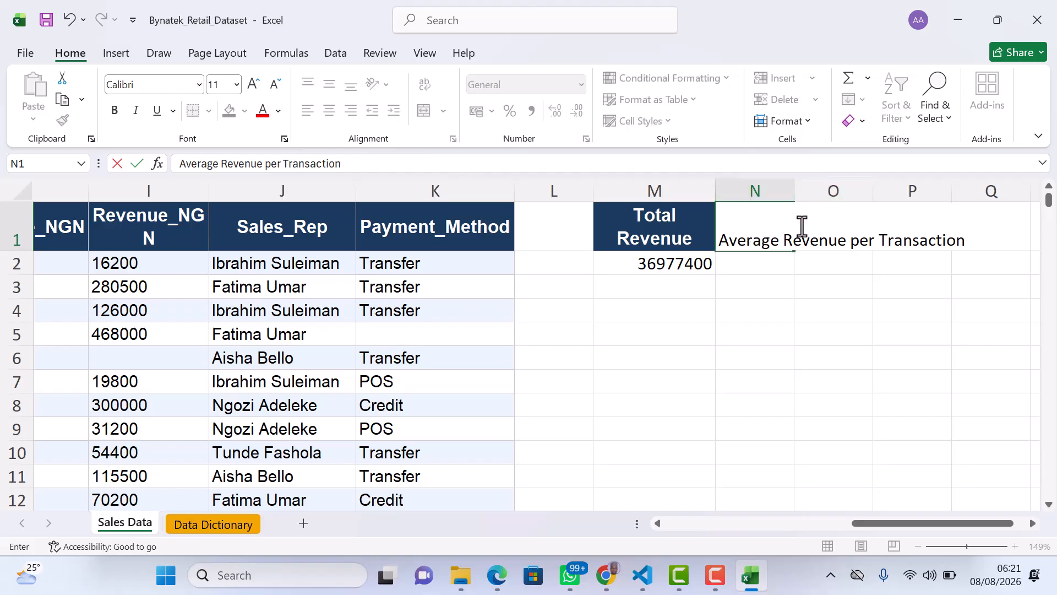
{"action": "left_click", "coordinate": [771, 310]}
{"action": "double_click", "coordinate": [794, 191]}
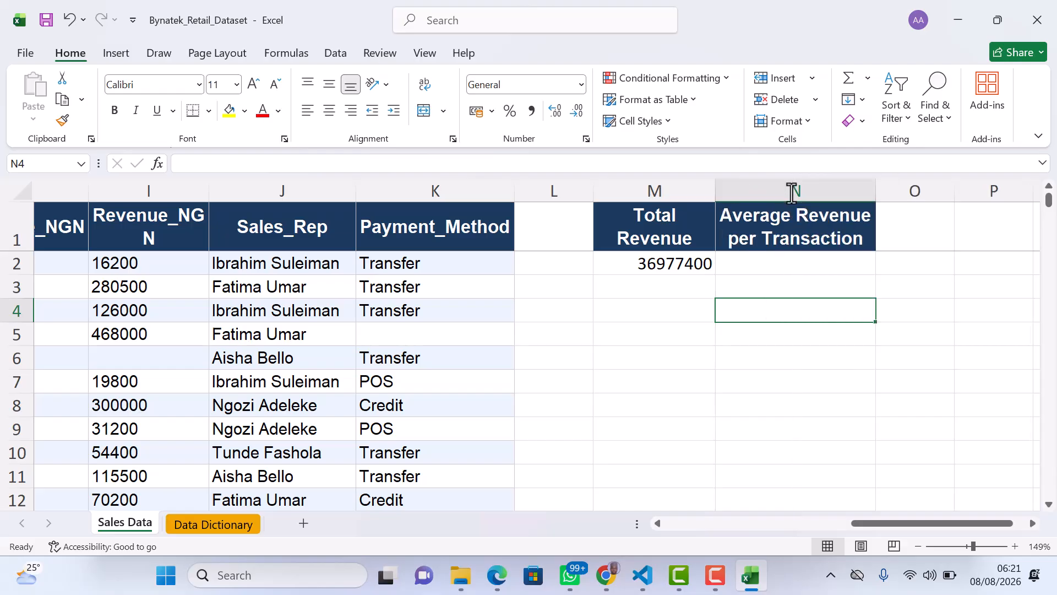
- Calculate the average of the Revenue_NGN entries in cell N2 with =AVERAGE(I2:I301)
{"action": "left_click", "coordinate": [762, 263]}
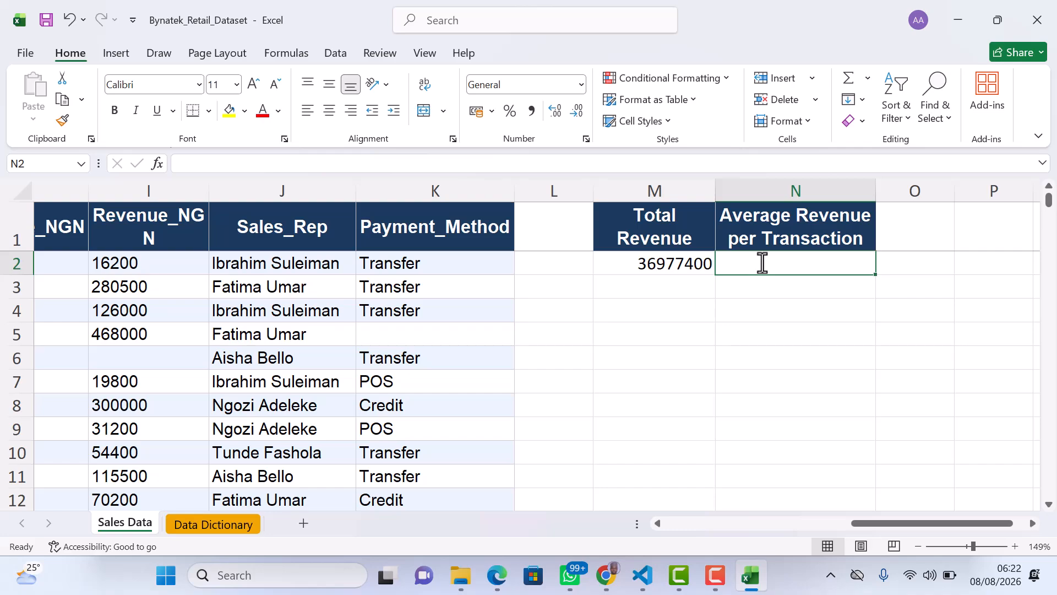
{"action": "double_click", "coordinate": [762, 263]}
{"action": "type", "text": "="}
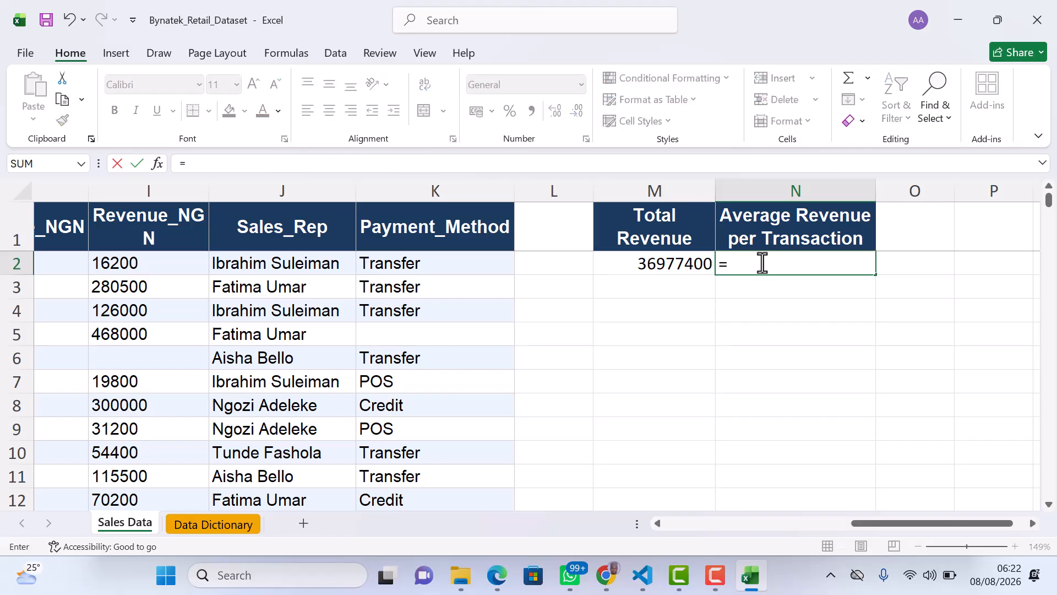
{"action": "type", "text": "AVERA"}
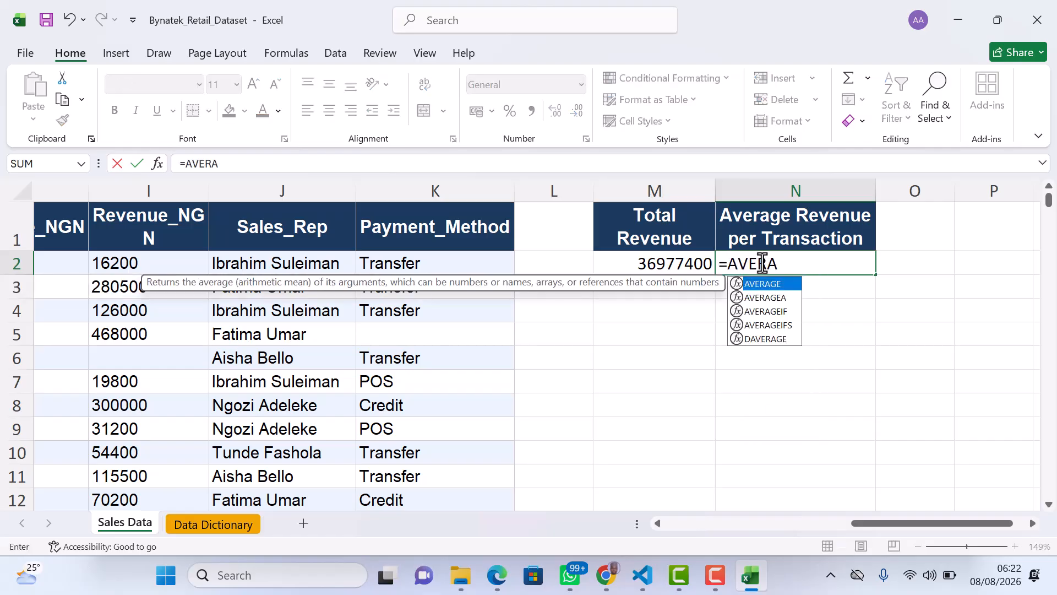
{"action": "type", "text": "GE("}
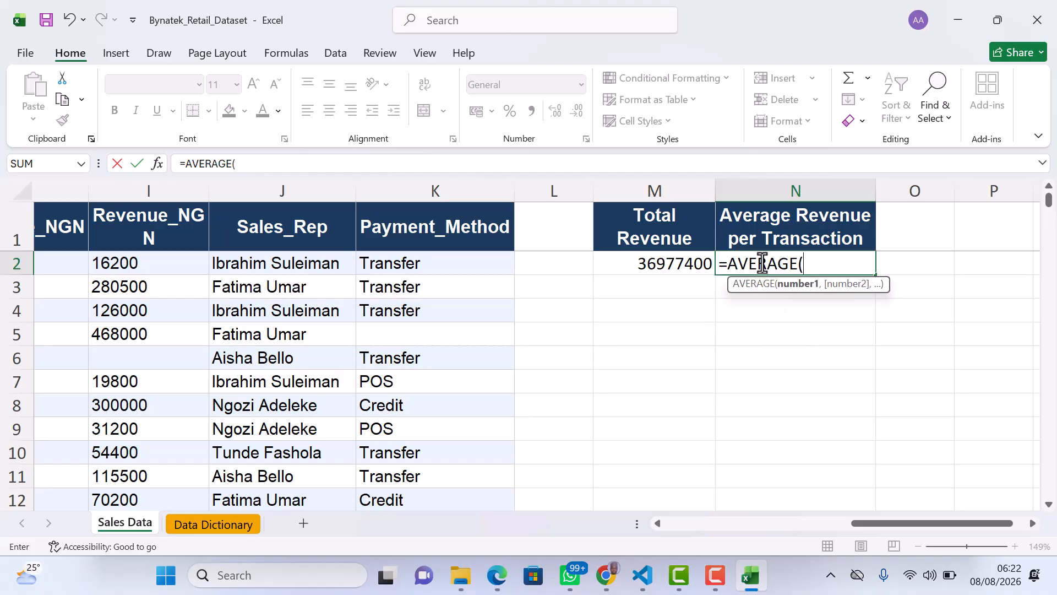
{"action": "type", "text": "I"}
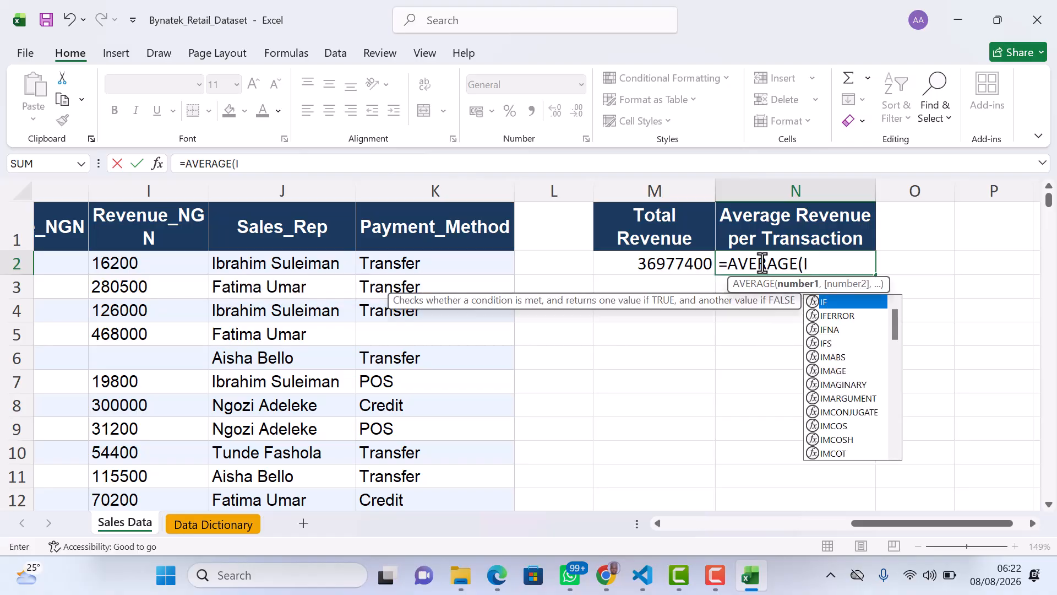
{"action": "type", "text": "2:14"}
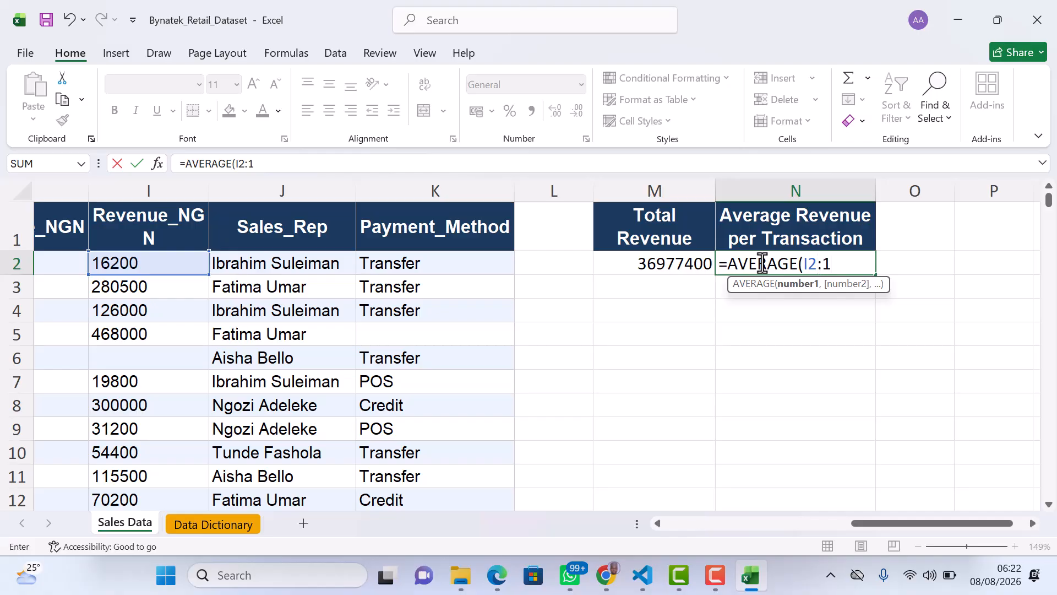
{"action": "key", "text": "BackSpace"}
{"action": "type", "text": "301"}
{"action": "key", "text": "BackSpace"}
{"action": "key", "text": "BackSpace"}
{"action": "key", "text": "BackSpace"}
{"action": "key", "text": "BackSpace"}
{"action": "key", "text": "BackSpace"}
{"action": "type", "text": ":I"}
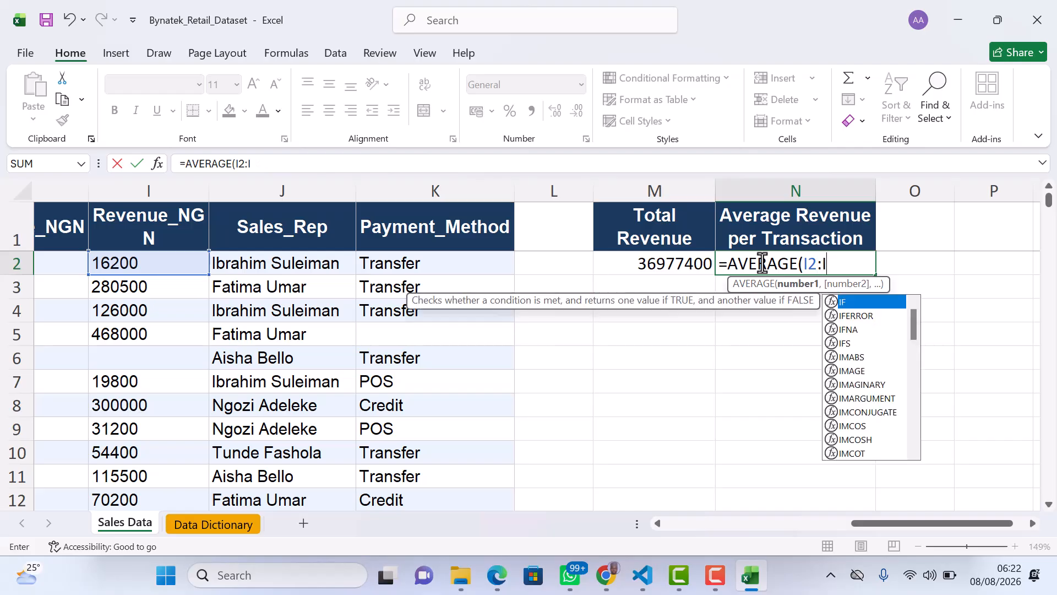
{"action": "type", "text": "301)"}
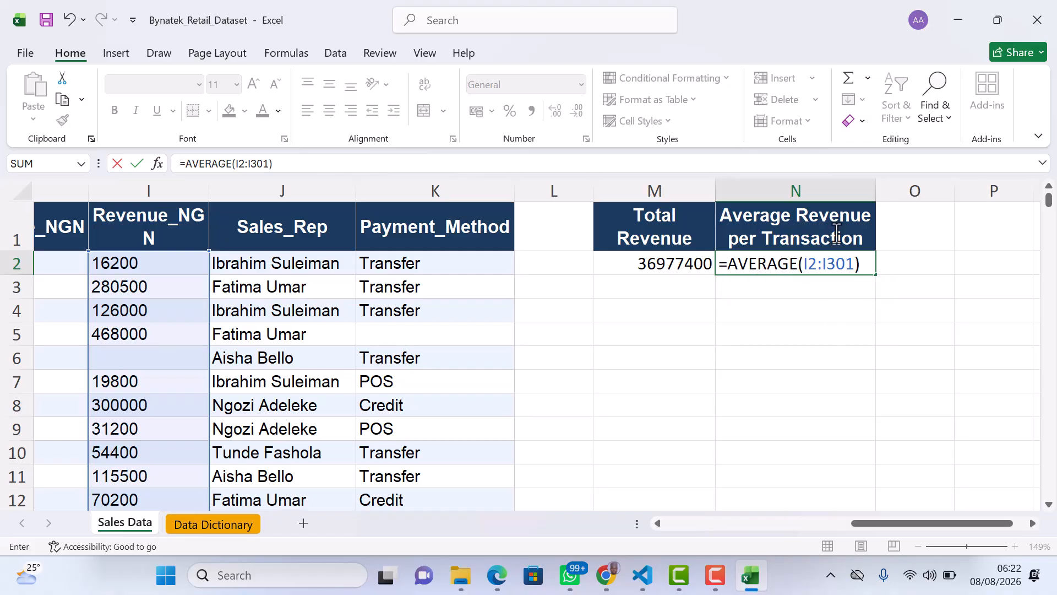
{"action": "key", "text": "Return"}
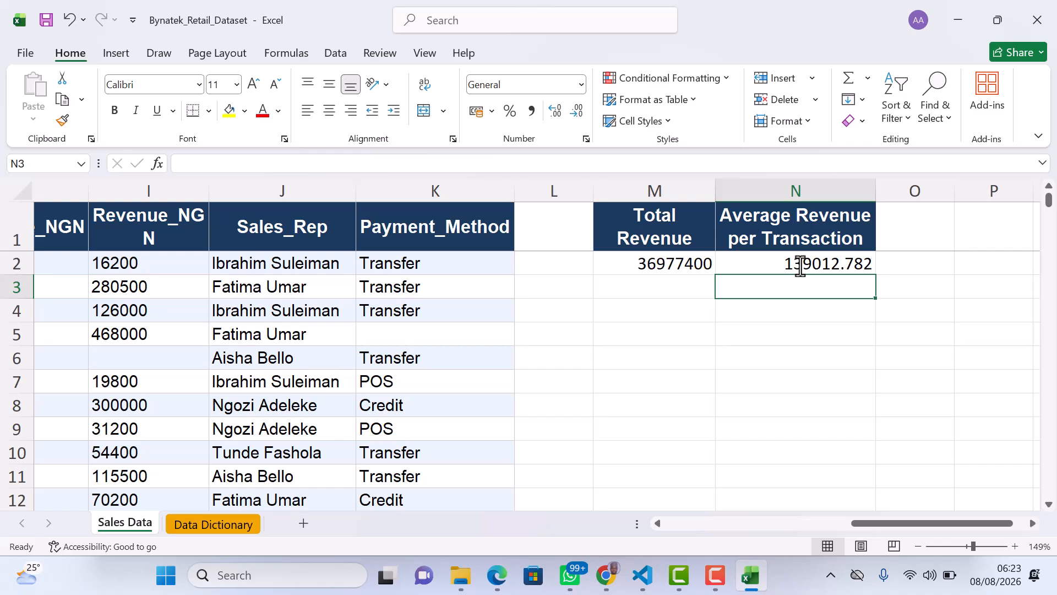
{"action": "scroll", "coordinate": [801, 265], "scroll_direction": "right", "scroll_amount": 3}
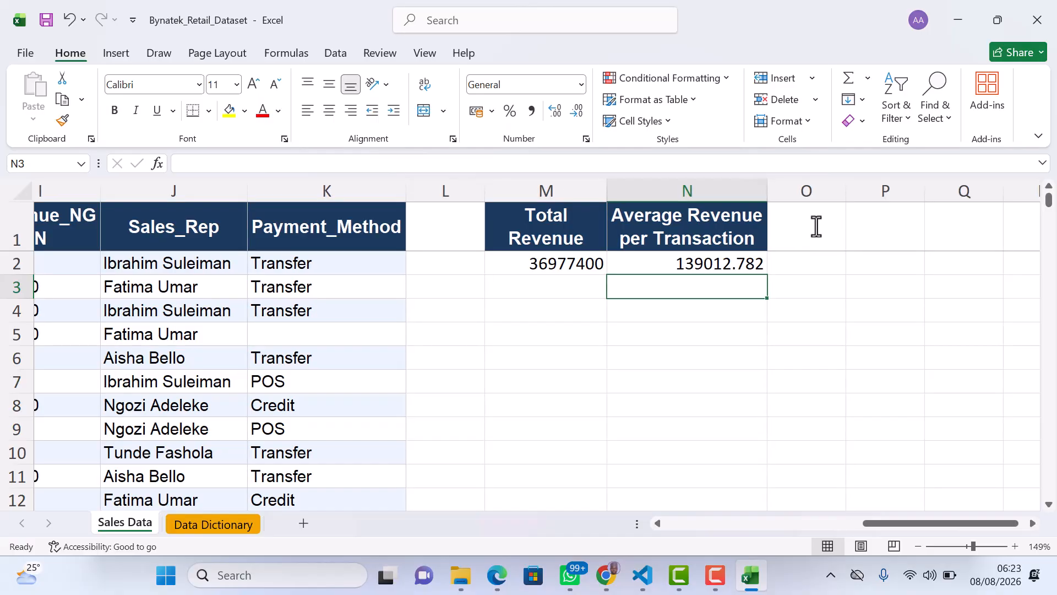
- Enter the heading "Highest Single Transaction" in cell O1, beside the average revenue heading
{"action": "left_click", "coordinate": [691, 263]}
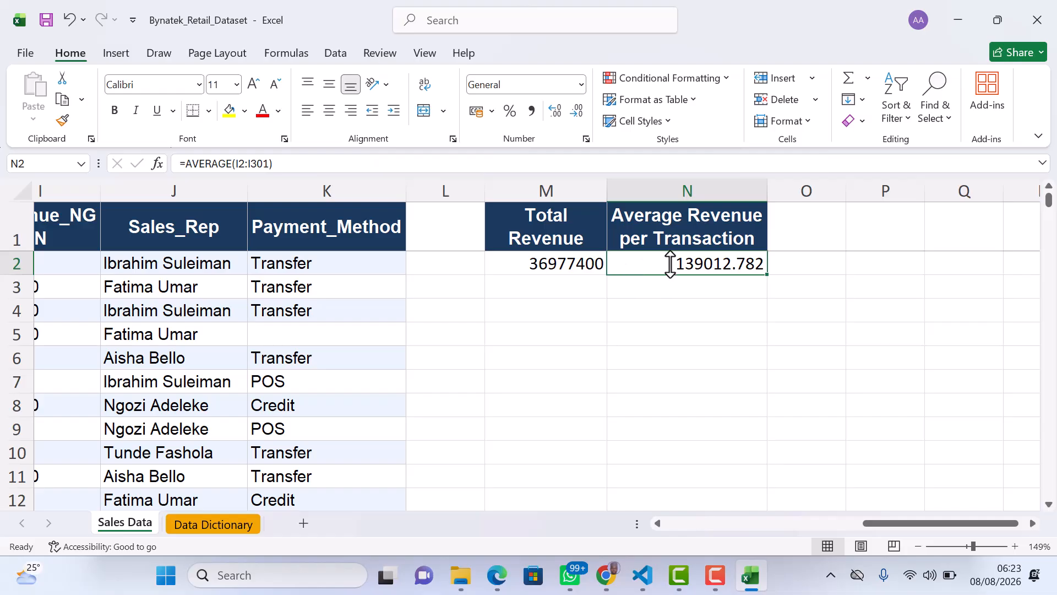
{"action": "left_click", "coordinate": [567, 264]}
{"action": "left_click", "coordinate": [813, 226]}
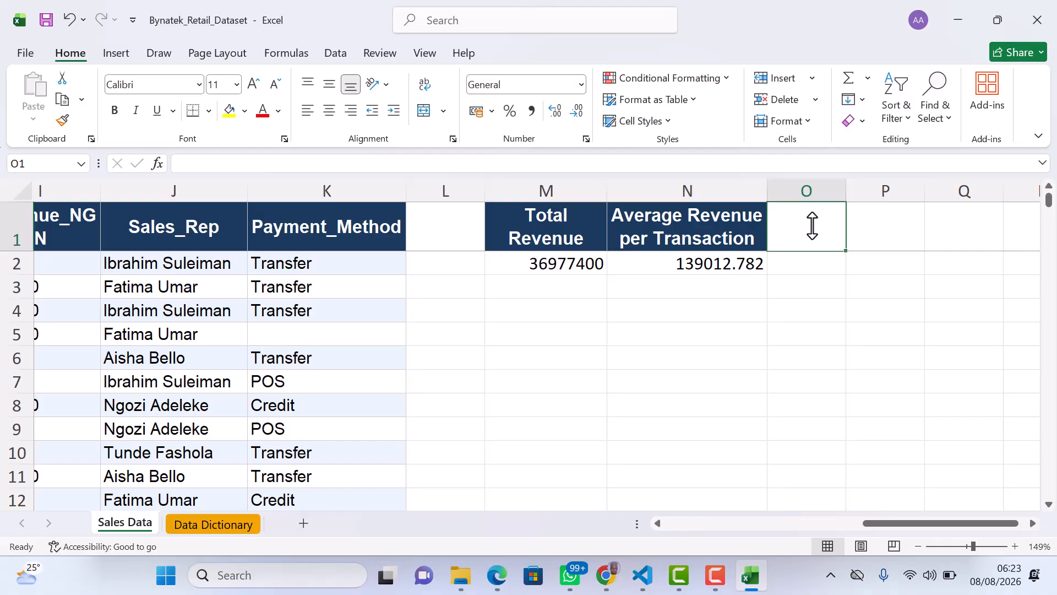
{"action": "type", "text": "h"}
{"action": "key", "text": "BackSpace"}
{"action": "key", "text": "BackSpace"}
{"action": "type", "text": "Highest S"}
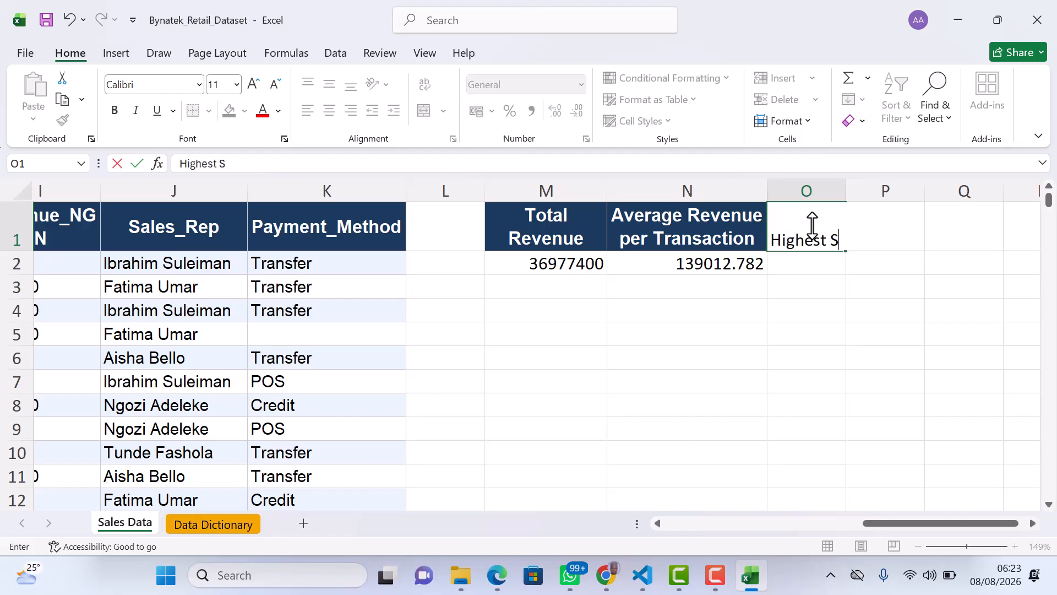
{"action": "type", "text": "ingle Transaction"}
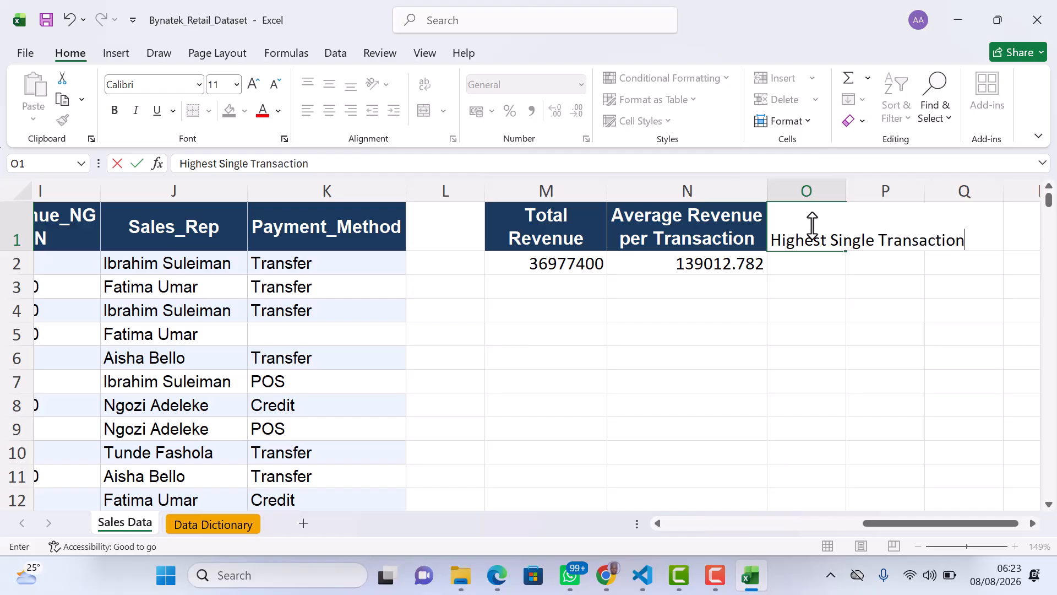
{"action": "key", "text": "Return"}
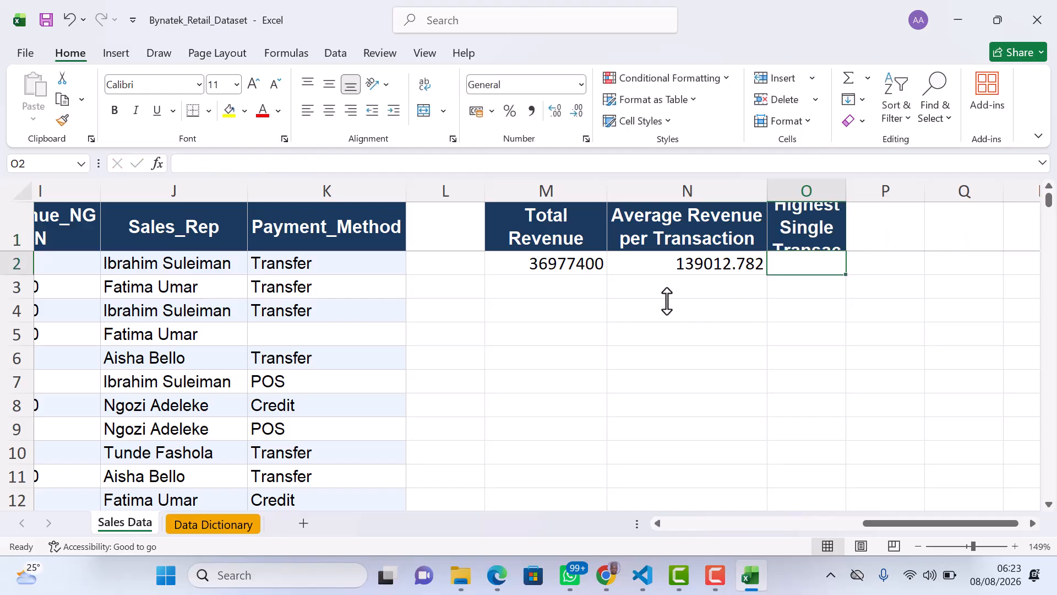
- Append "Revenue" to the heading in cell O1 and widen column O to fit the text
{"action": "double_click", "coordinate": [826, 241]}
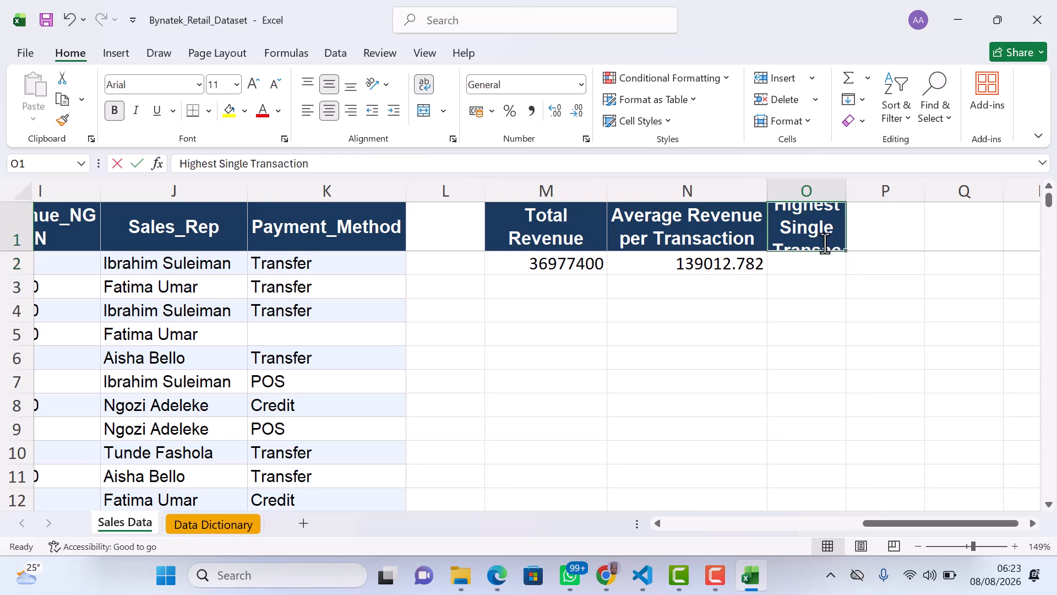
{"action": "type", "text": "Revenue"}
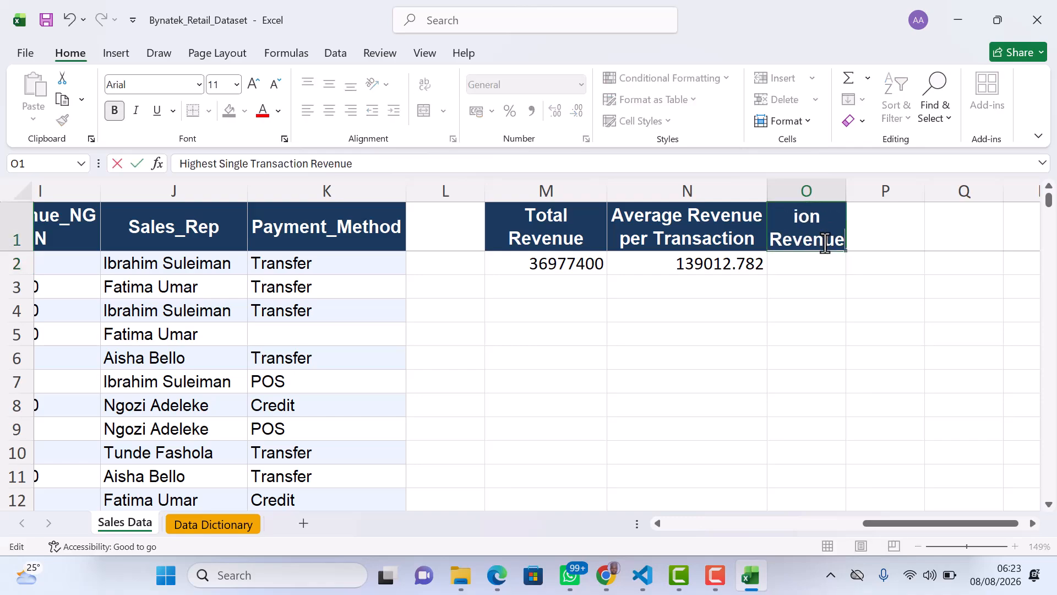
{"action": "key", "text": "Return"}
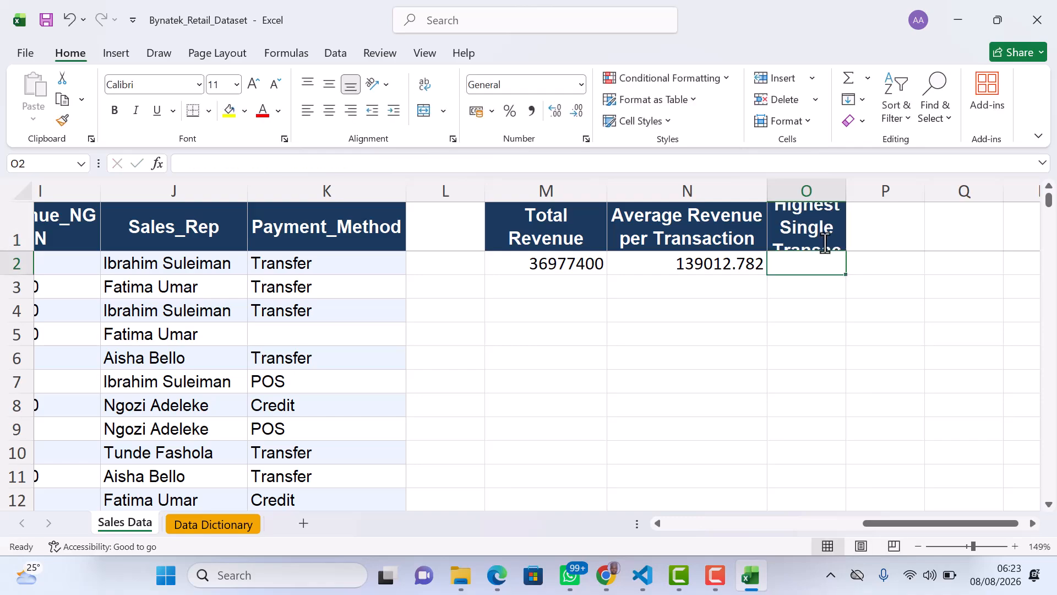
{"action": "double_click", "coordinate": [847, 190]}
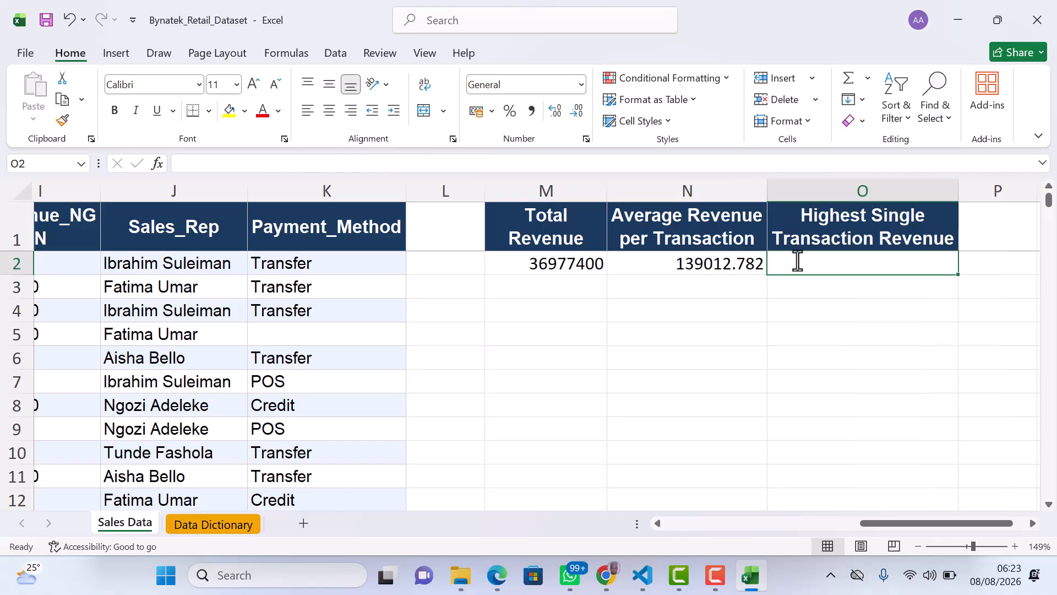
- Calculate the largest Revenue_NGN entry in cell O2 with =MAX(I2:I301)
{"action": "left_click", "coordinate": [778, 284]}
{"action": "left_click", "coordinate": [798, 270]}
{"action": "type", "text": "=MAX"}
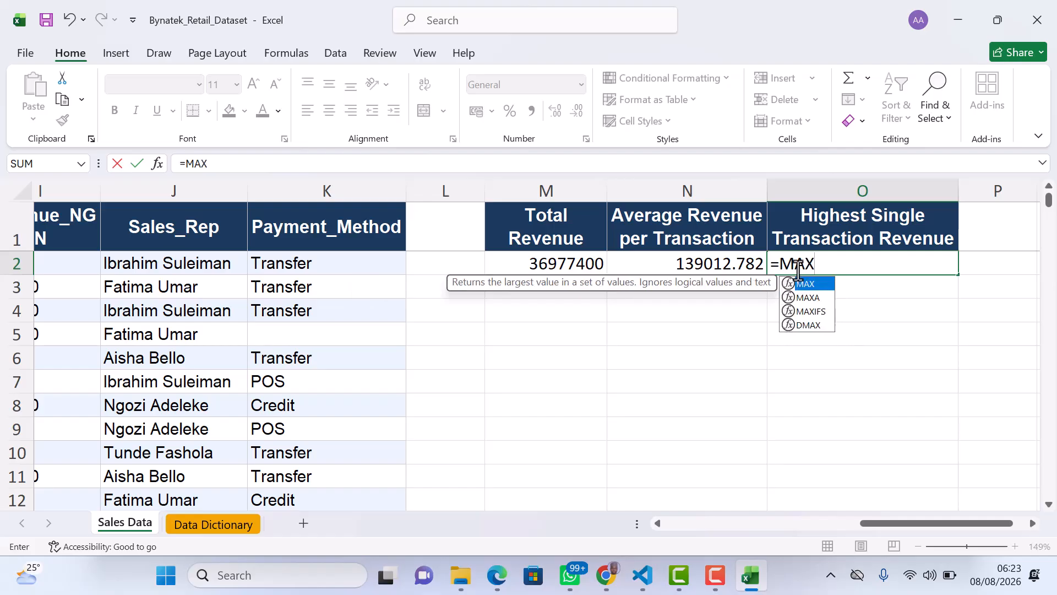
{"action": "type", "text": "("}
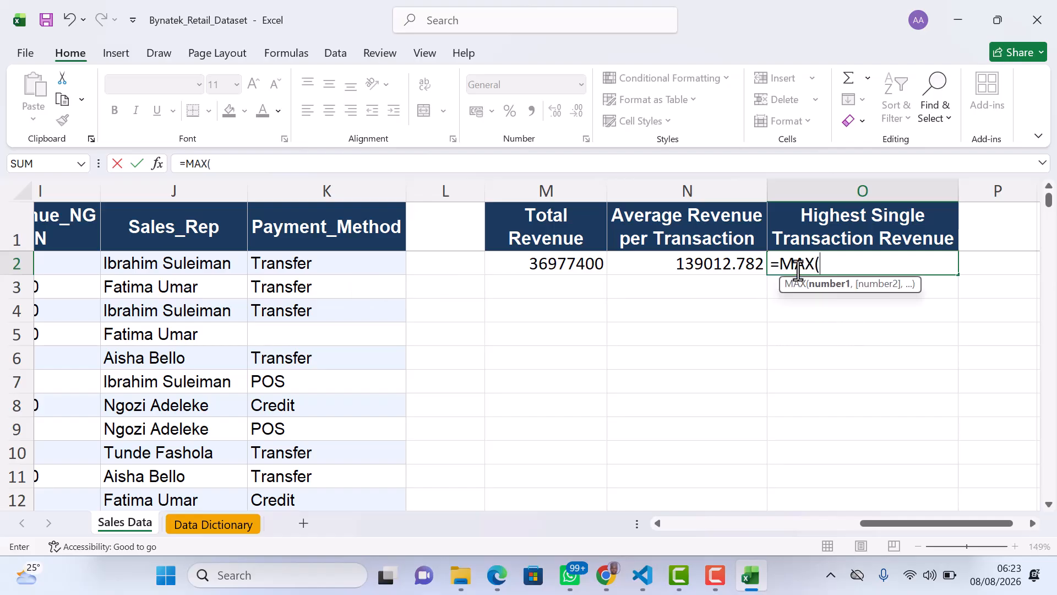
{"action": "type", "text": "I2:"}
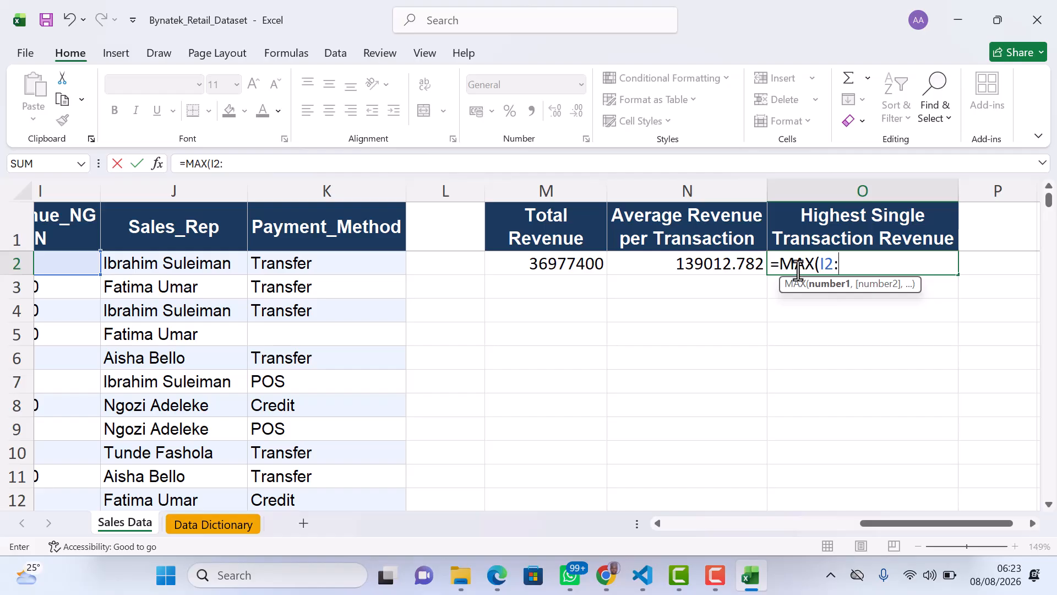
{"action": "type", "text": "i310"}
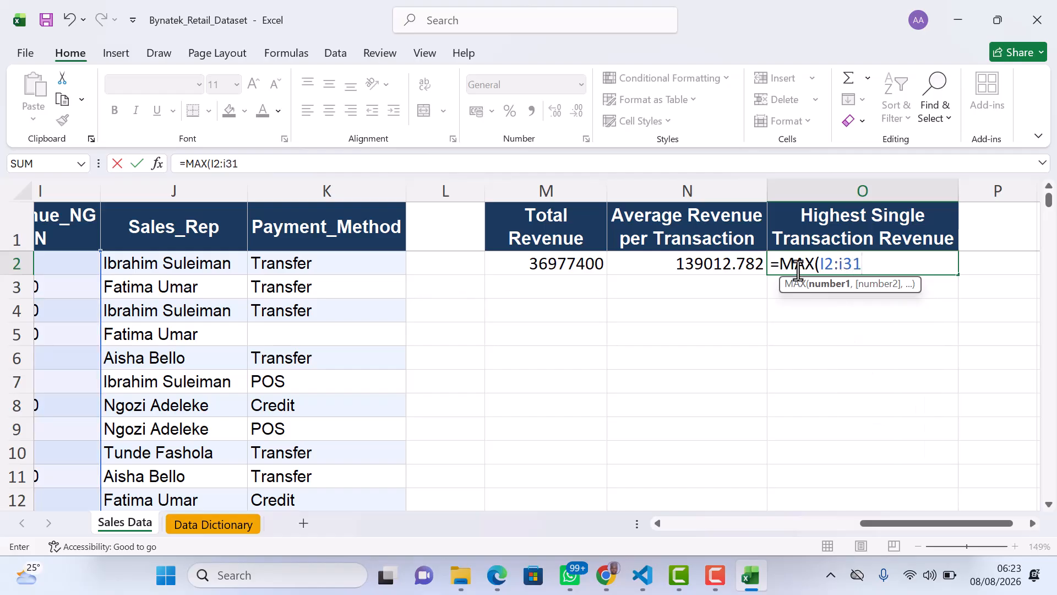
{"action": "key", "text": "BackSpace"}
{"action": "key", "text": "BackSpace"}
{"action": "key", "text": "BackSpace"}
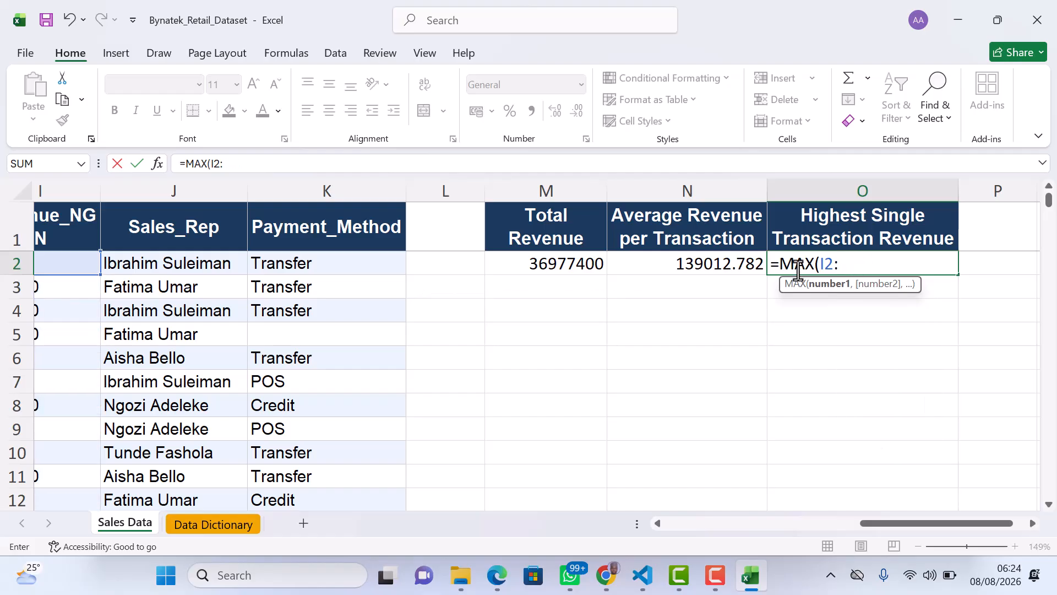
{"action": "type", "text": "I3"}
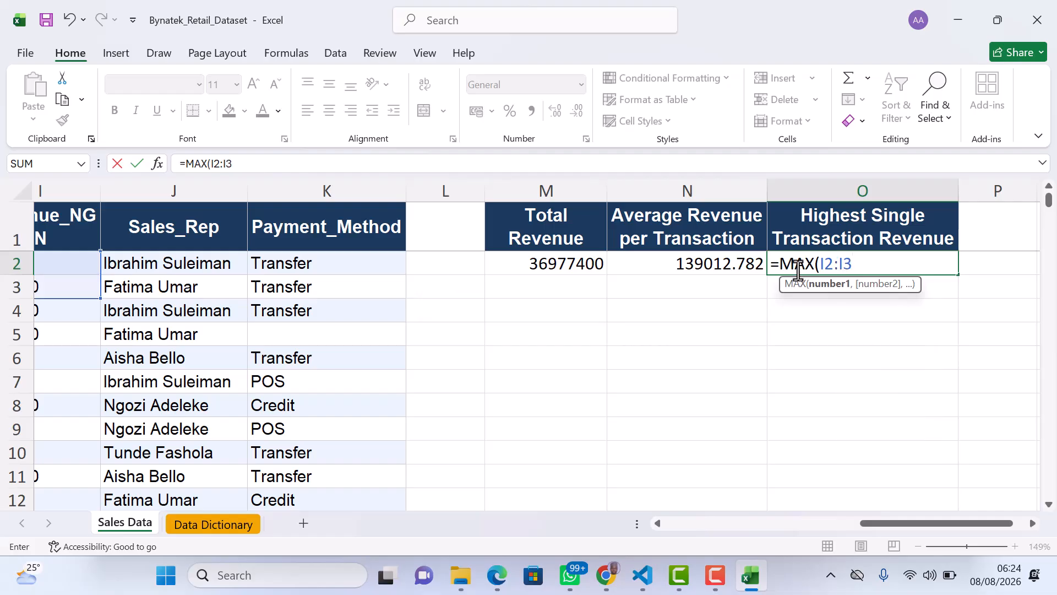
{"action": "type", "text": "01"}
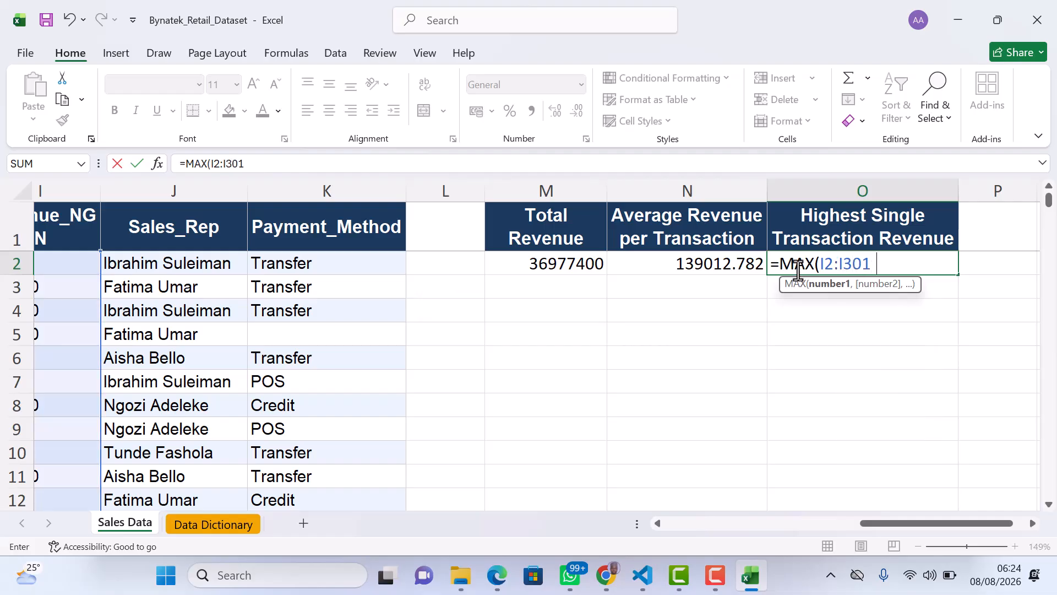
{"action": "type", "text": ")"}
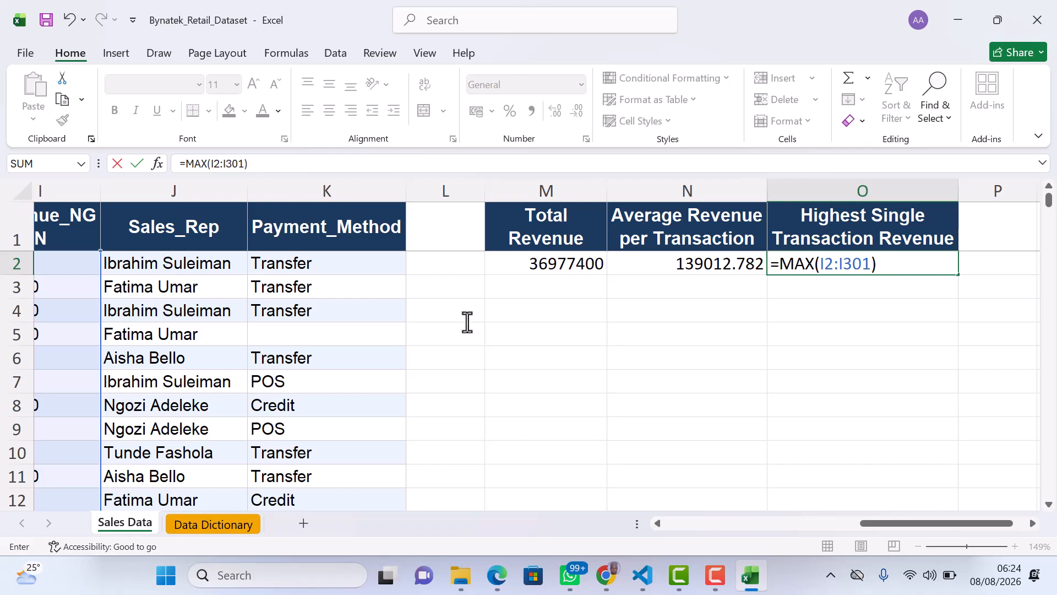
{"action": "scroll", "coordinate": [162, 306], "scroll_direction": "left", "scroll_amount": 2}
{"action": "scroll", "coordinate": [160, 307], "scroll_direction": "left", "scroll_amount": 3}
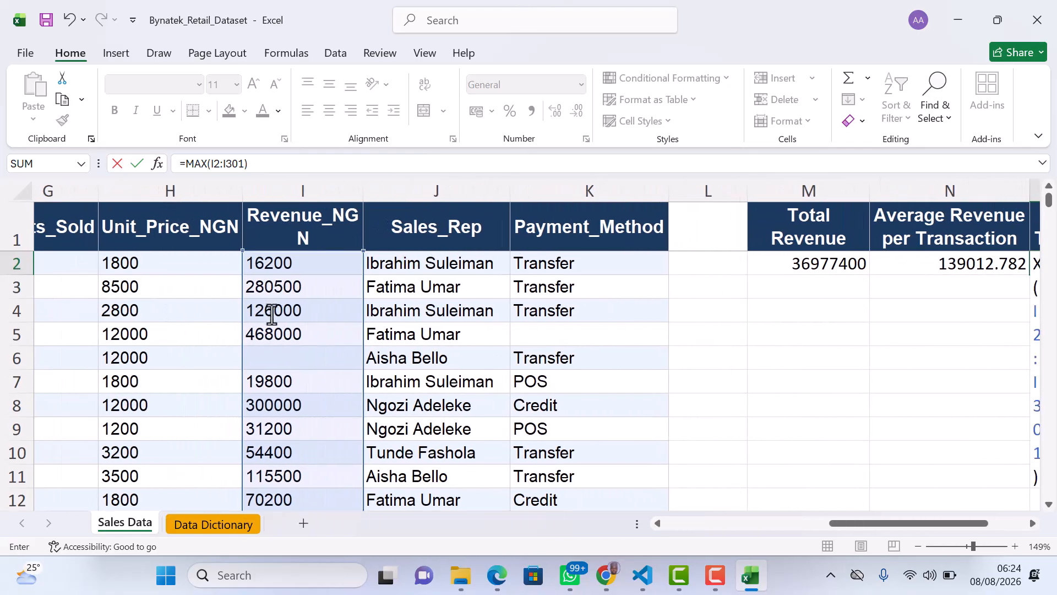
{"action": "scroll", "coordinate": [281, 349], "scroll_direction": "down", "scroll_amount": 2}
{"action": "scroll", "coordinate": [280, 349], "scroll_direction": "down", "scroll_amount": 7}
{"action": "scroll", "coordinate": [281, 349], "scroll_direction": "right", "scroll_amount": 1}
{"action": "scroll", "coordinate": [737, 367], "scroll_direction": "right", "scroll_amount": 3}
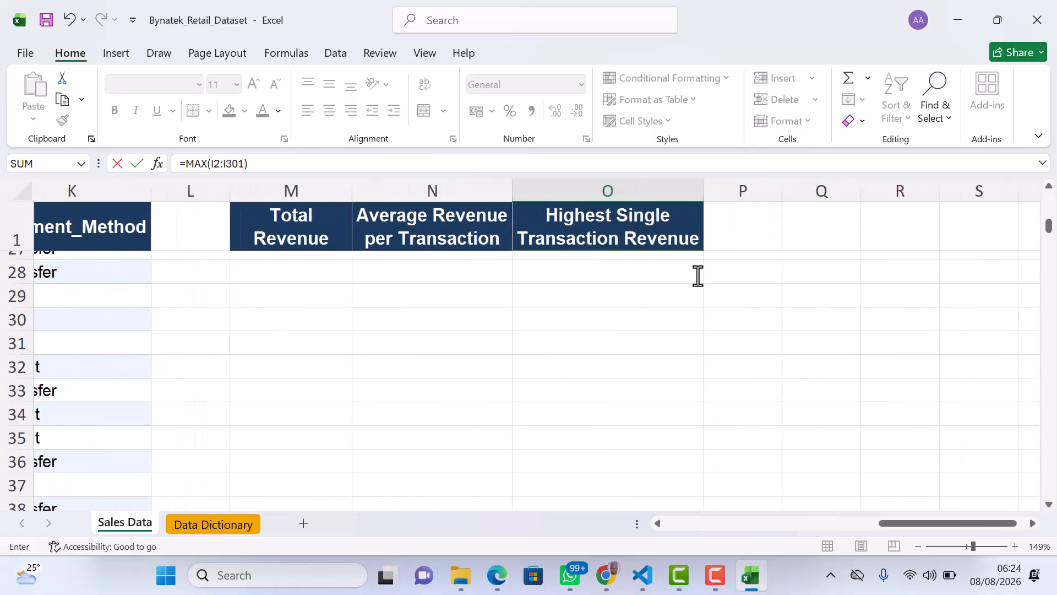
{"action": "scroll", "coordinate": [737, 262], "scroll_direction": "right", "scroll_amount": 1}
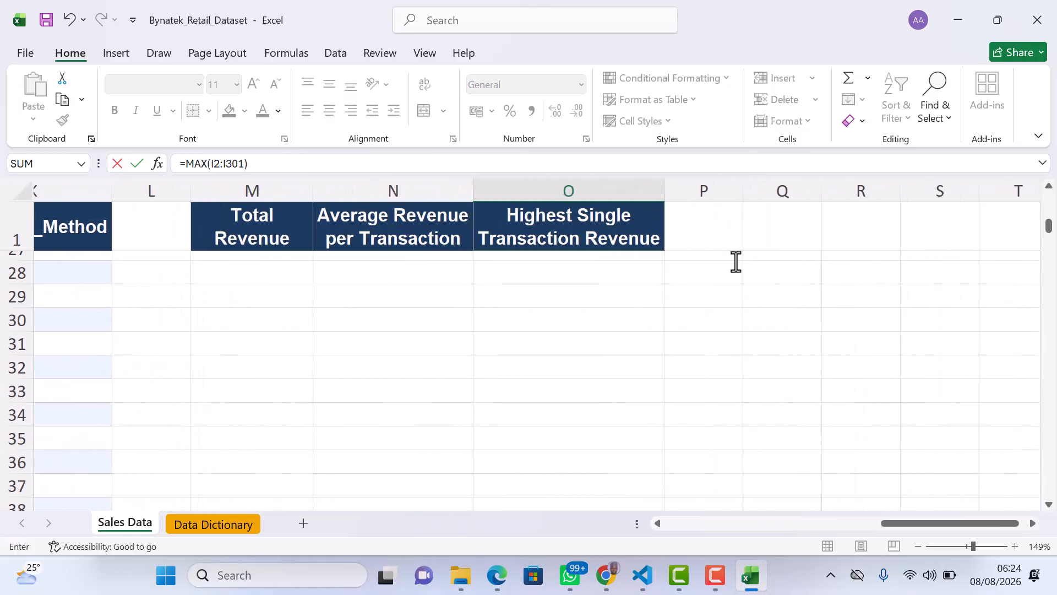
{"action": "left_click", "coordinate": [567, 266]}
- Look over the Revenue_NGN entries and check the highest transaction formula in cell O2
{"action": "scroll", "coordinate": [319, 297], "scroll_direction": "left", "scroll_amount": 6}
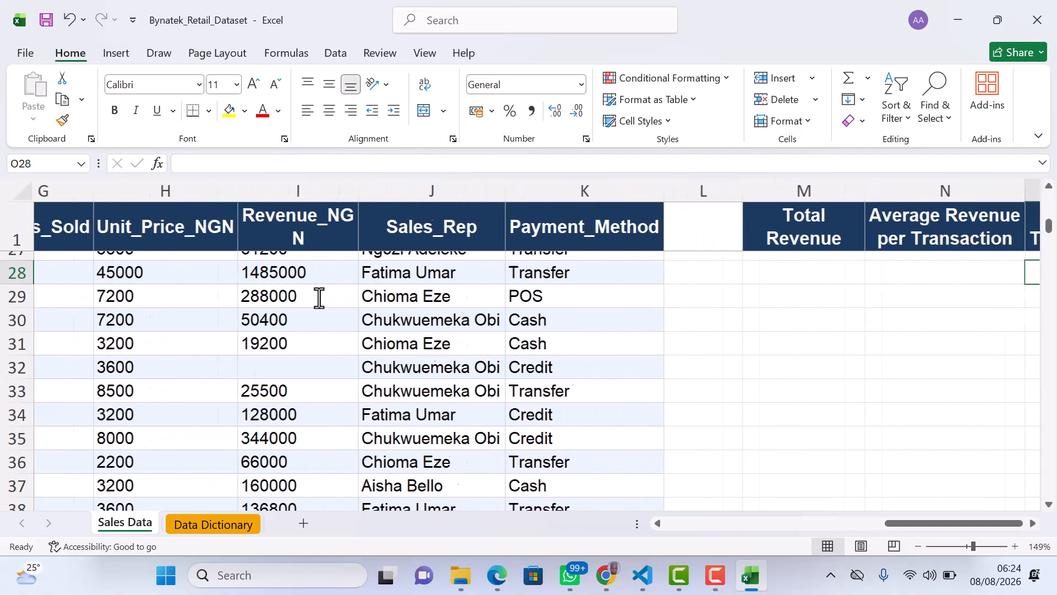
{"action": "scroll", "coordinate": [319, 297], "scroll_direction": "left", "scroll_amount": 1}
{"action": "scroll", "coordinate": [319, 298], "scroll_direction": "right", "scroll_amount": 2}
{"action": "scroll", "coordinate": [319, 297], "scroll_direction": "right", "scroll_amount": 1}
{"action": "scroll", "coordinate": [319, 297], "scroll_direction": "up", "scroll_amount": 4}
{"action": "scroll", "coordinate": [319, 299], "scroll_direction": "up", "scroll_amount": 5}
{"action": "scroll", "coordinate": [319, 298], "scroll_direction": "right", "scroll_amount": 4}
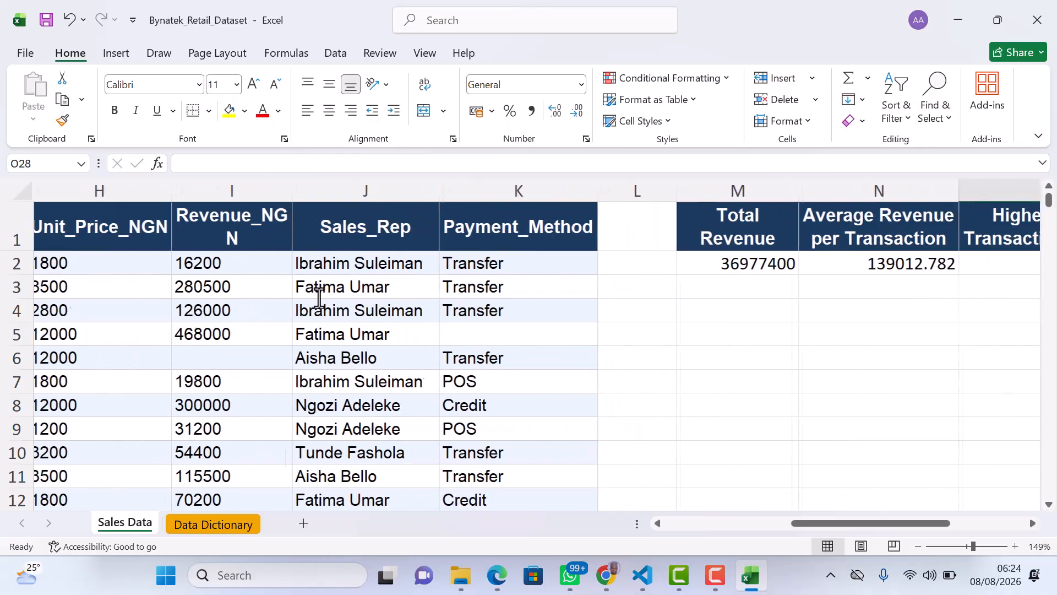
{"action": "left_click", "coordinate": [819, 271]}
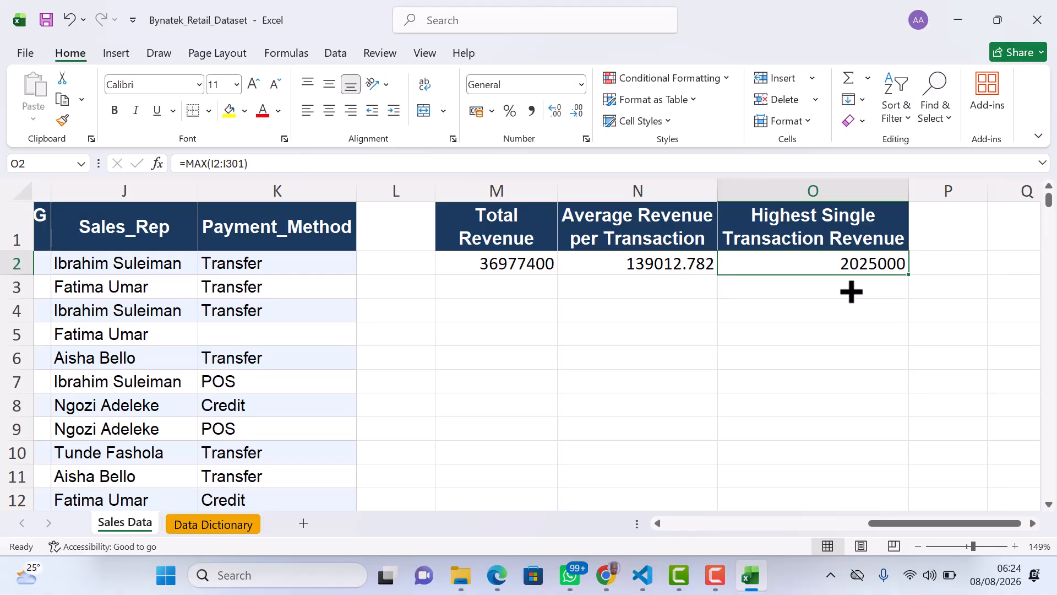
- Enter the heading "Lowest Single Transaction Revenue" in cell P1 and widen column P to fit it
{"action": "scroll", "coordinate": [851, 292], "scroll_direction": "right", "scroll_amount": 3}
{"action": "left_click", "coordinate": [860, 224]}
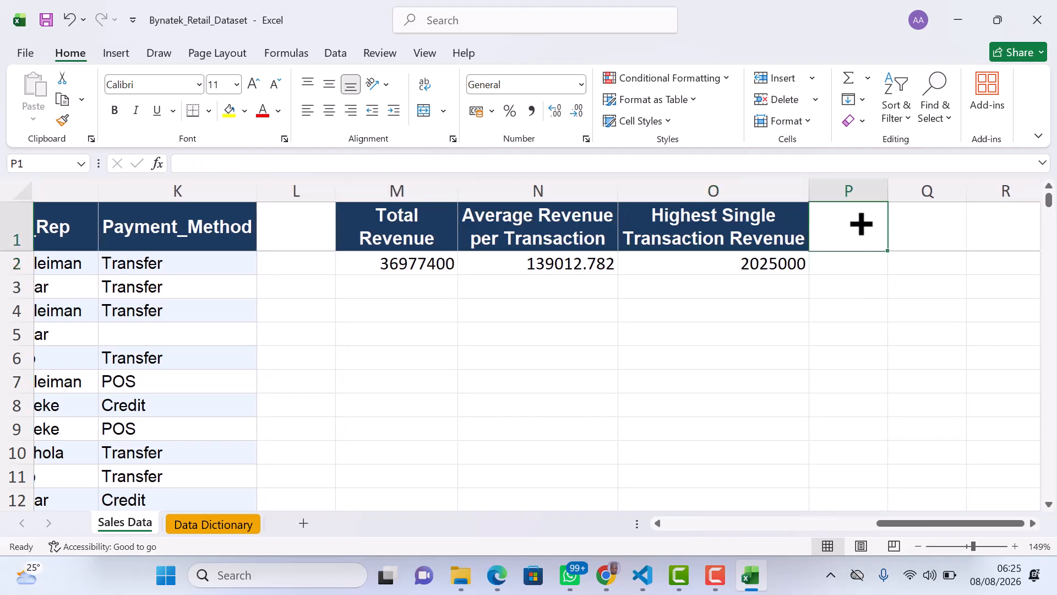
{"action": "type", "text": "Lo"}
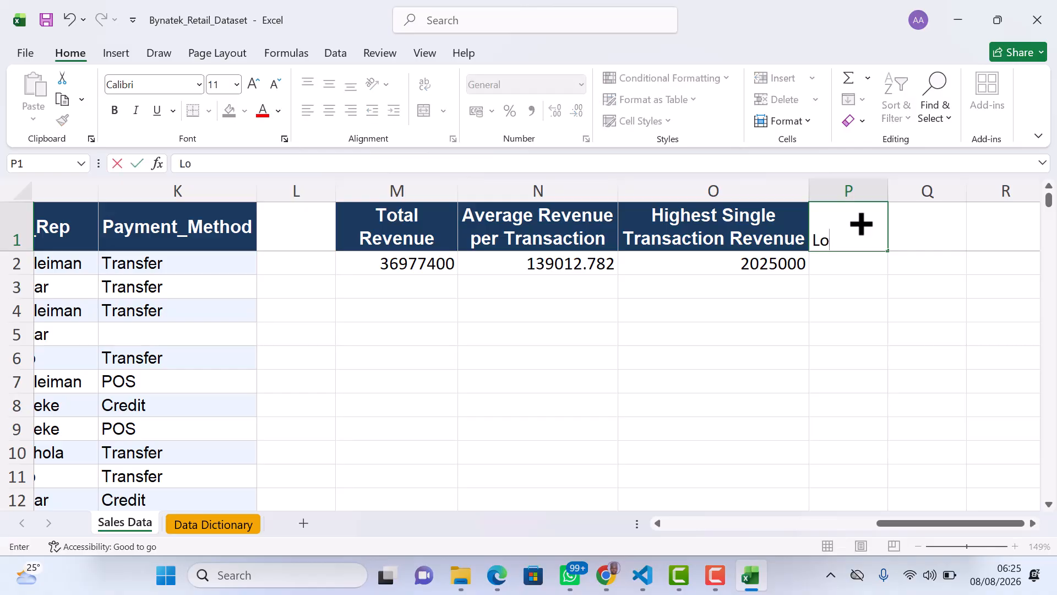
{"action": "type", "text": "west Single"}
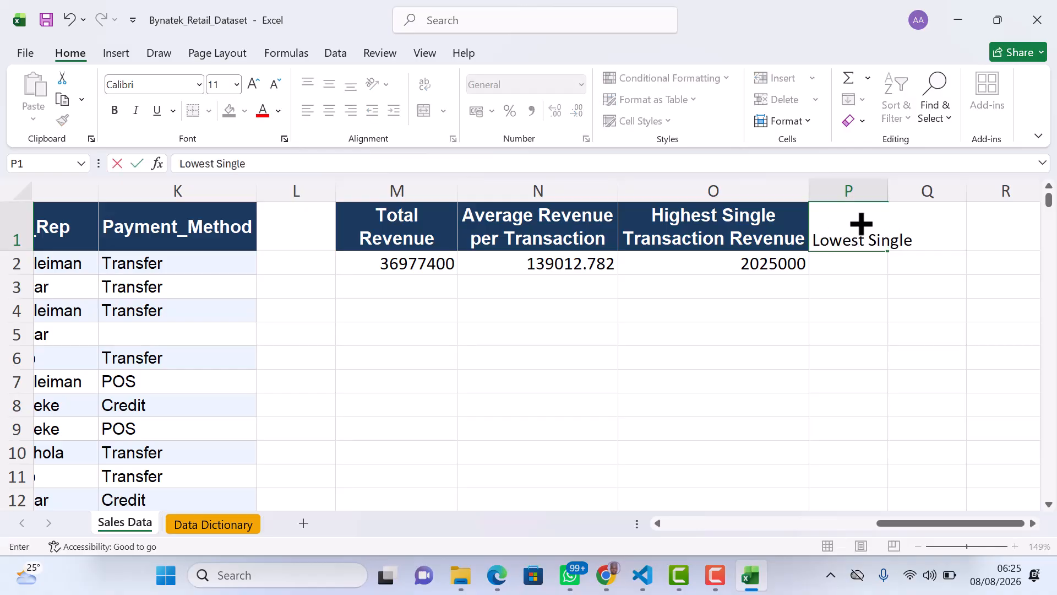
{"action": "type", "text": " Transa"}
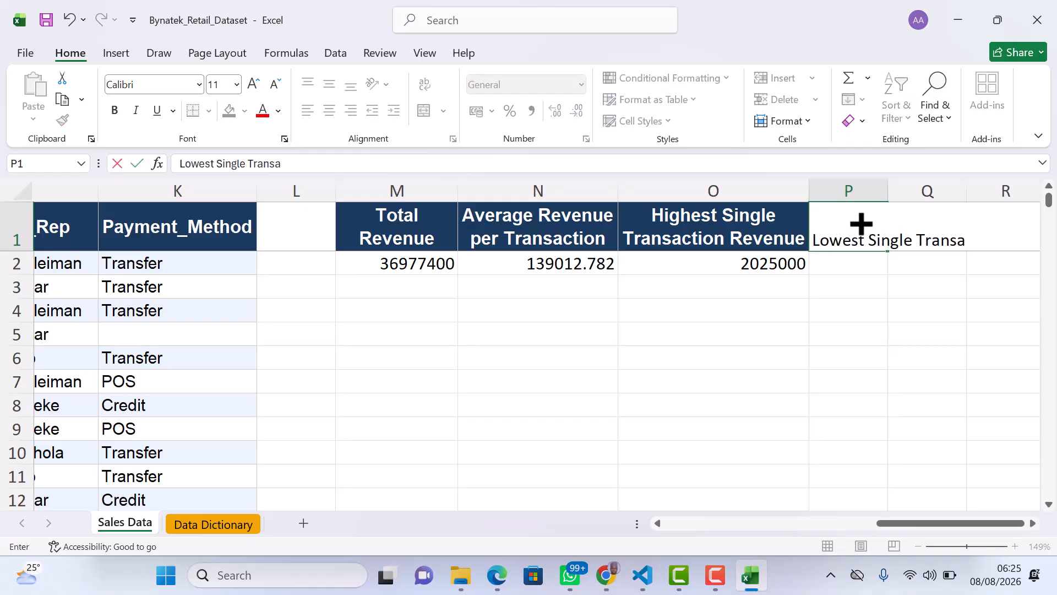
{"action": "type", "text": "ction Revenue"}
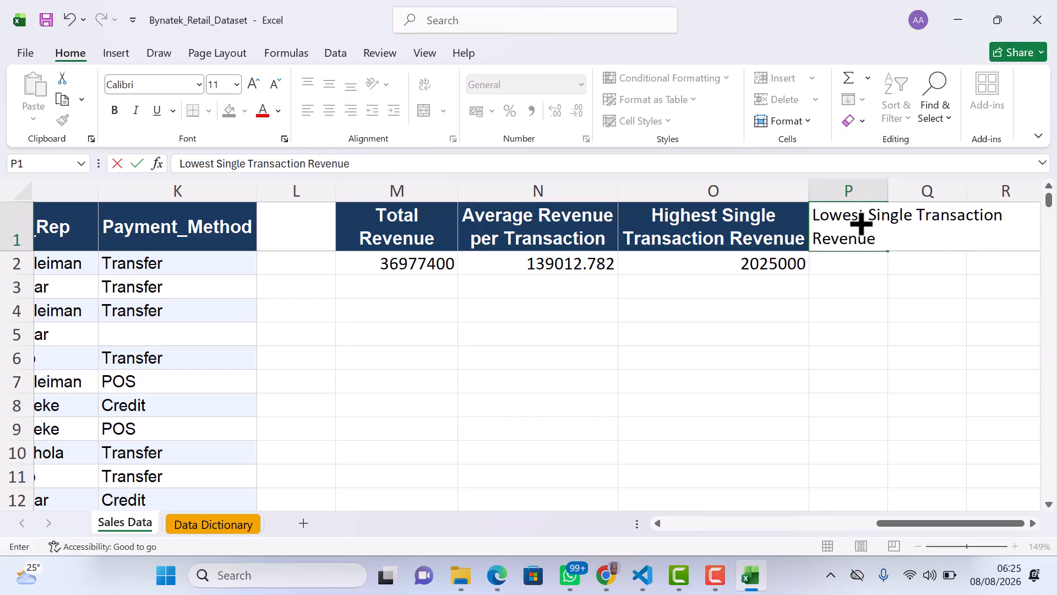
{"action": "key", "text": "Return"}
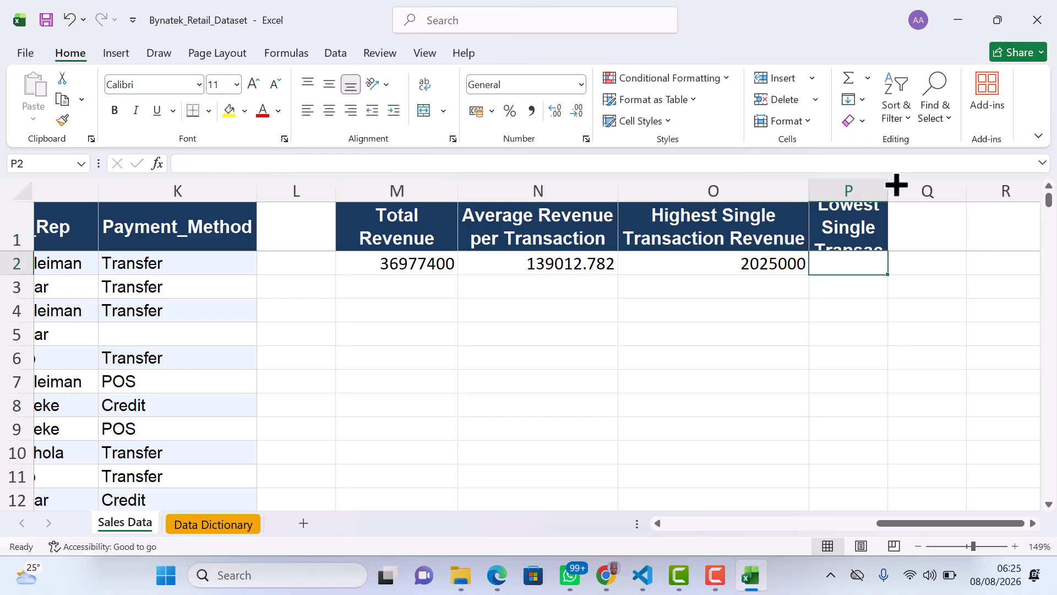
{"action": "double_click", "coordinate": [887, 191]}
- Calculate the smallest Revenue_NGN entry in cell P2 with =MIN(I2:I301)
{"action": "left_click", "coordinate": [732, 263]}
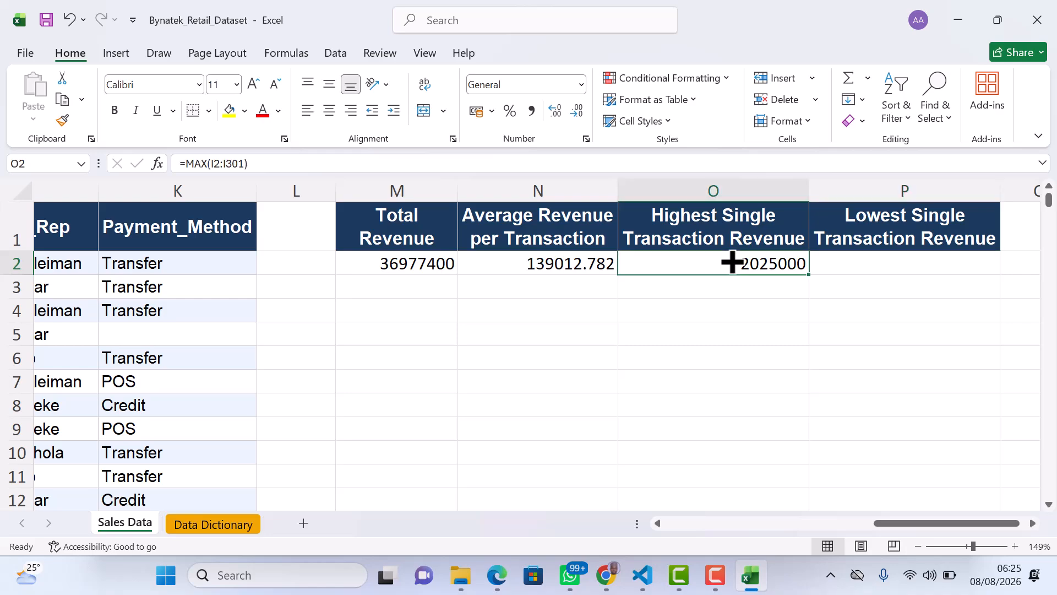
{"action": "left_click", "coordinate": [871, 263]}
{"action": "type", "text": "="}
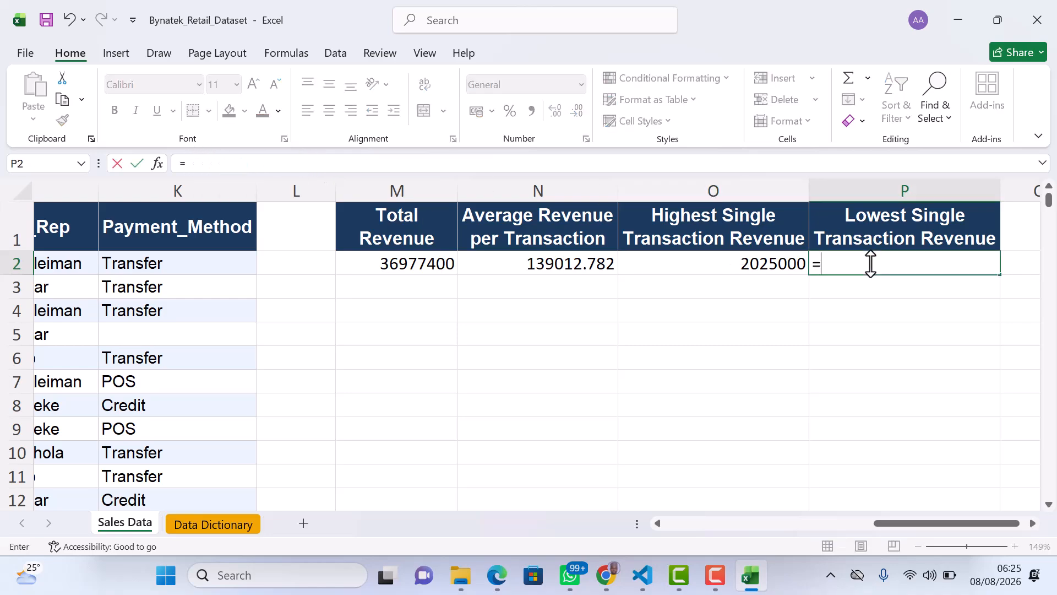
{"action": "type", "text": "MIN("}
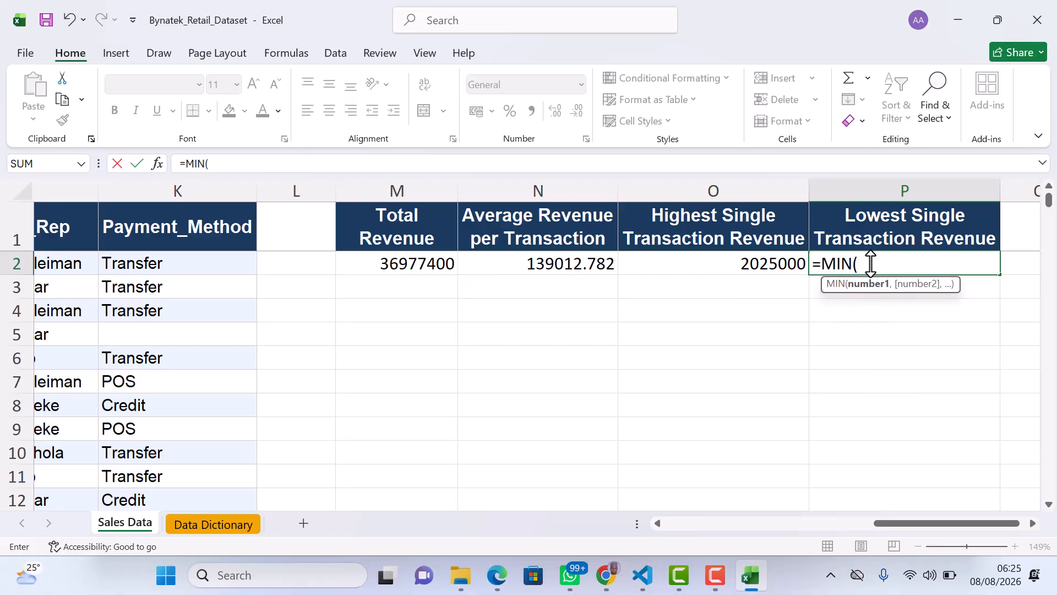
{"action": "type", "text": "I"}
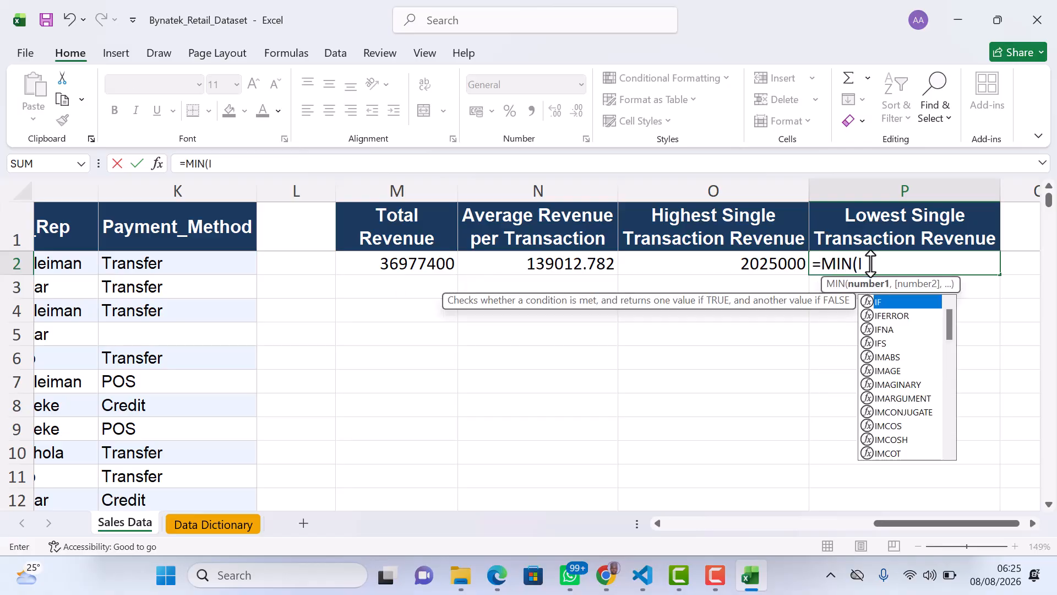
{"action": "type", "text": "2:I30"}
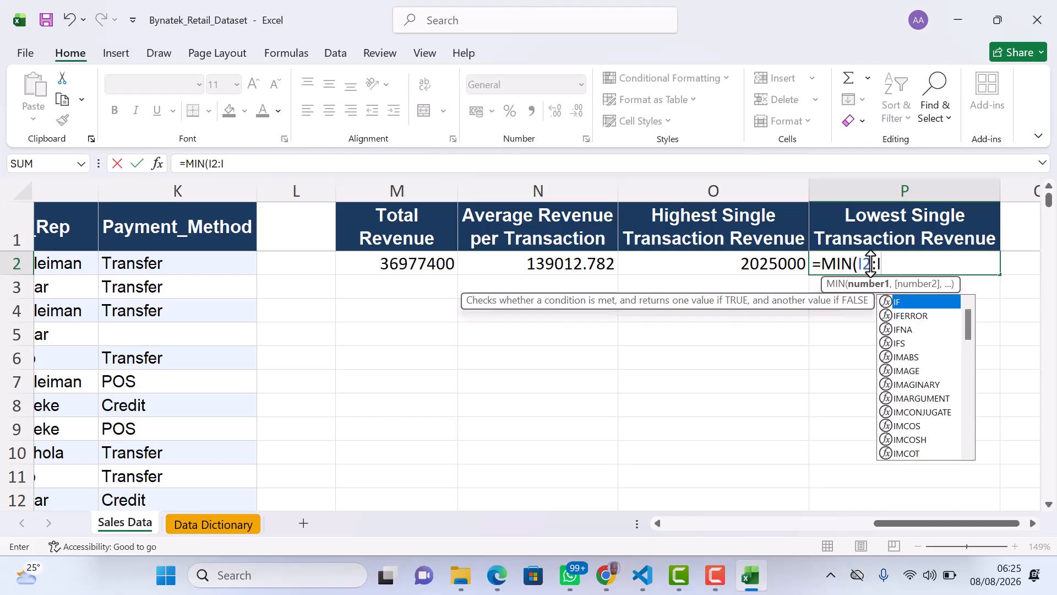
{"action": "type", "text": "1)"}
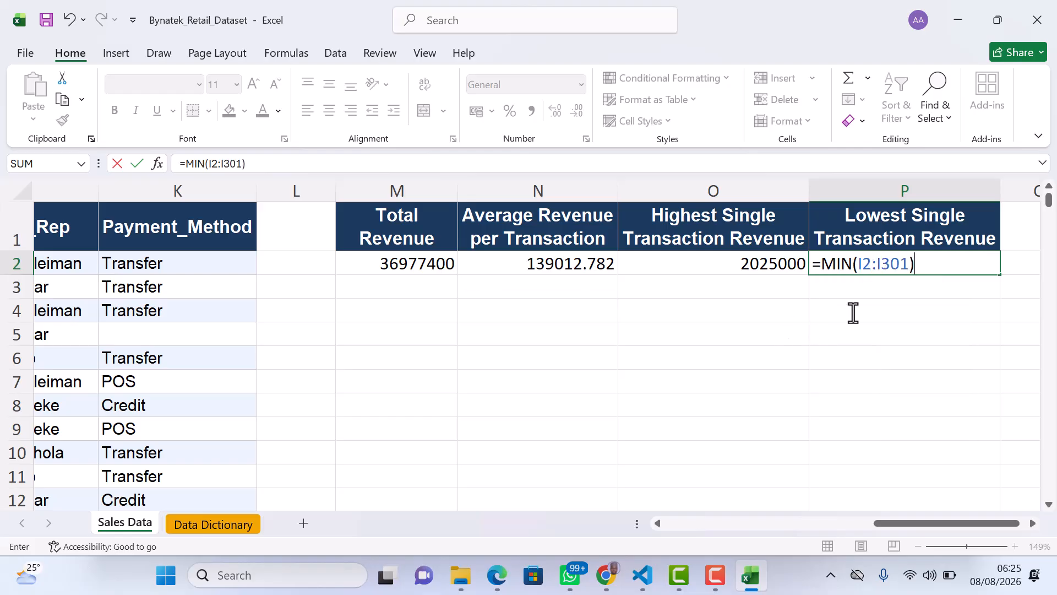
{"action": "key", "text": "Return"}
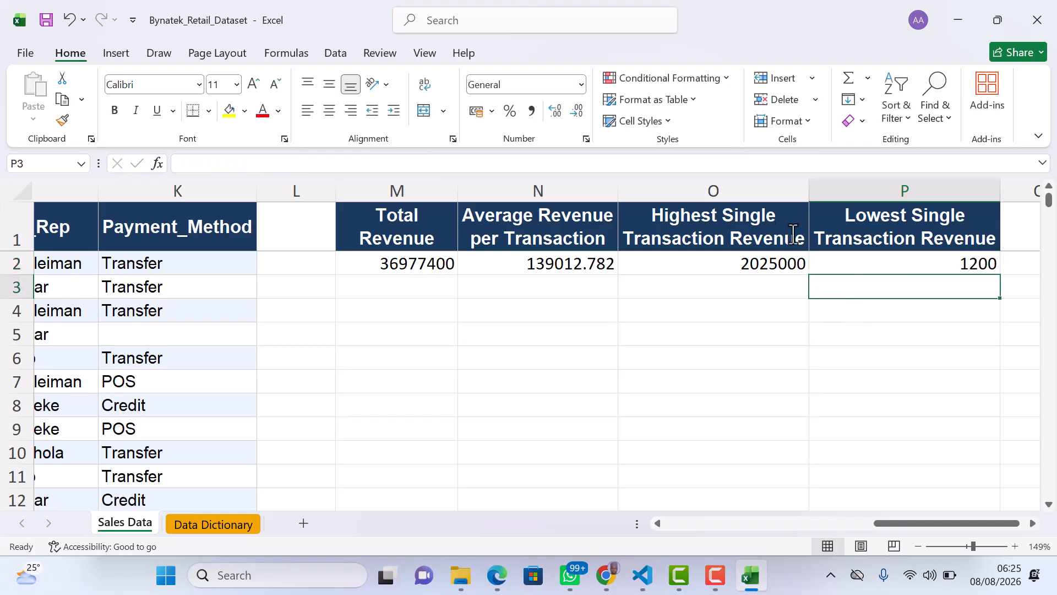
{"action": "left_click", "coordinate": [682, 265]}
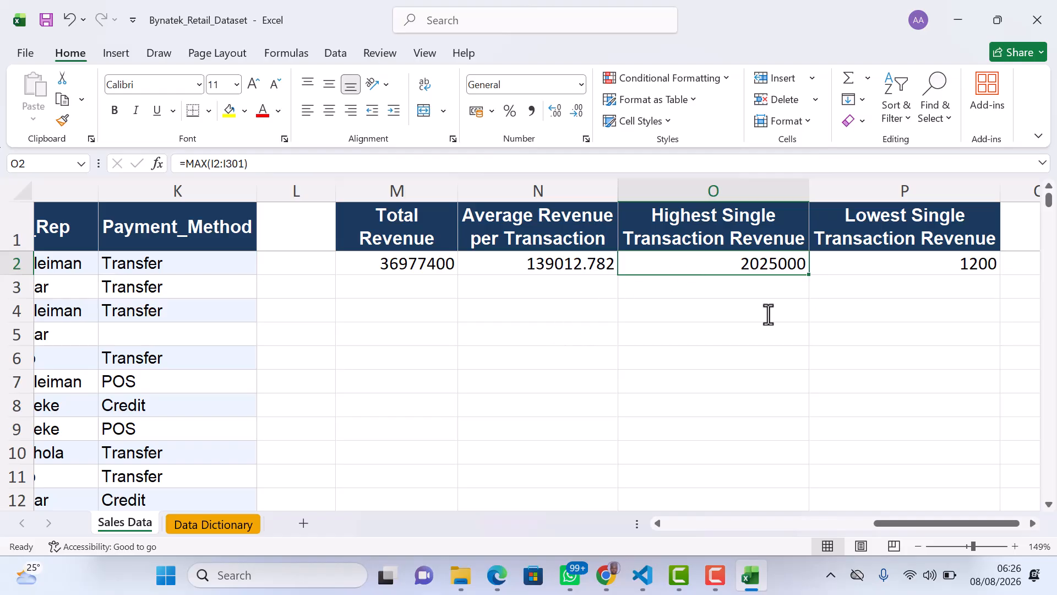
- Enter the heading "Number of Transactions" in cell Q1 and widen column Q to fit it
{"action": "scroll", "coordinate": [768, 314], "scroll_direction": "right", "scroll_amount": 2}
{"action": "scroll", "coordinate": [768, 314], "scroll_direction": "right", "scroll_amount": 5}
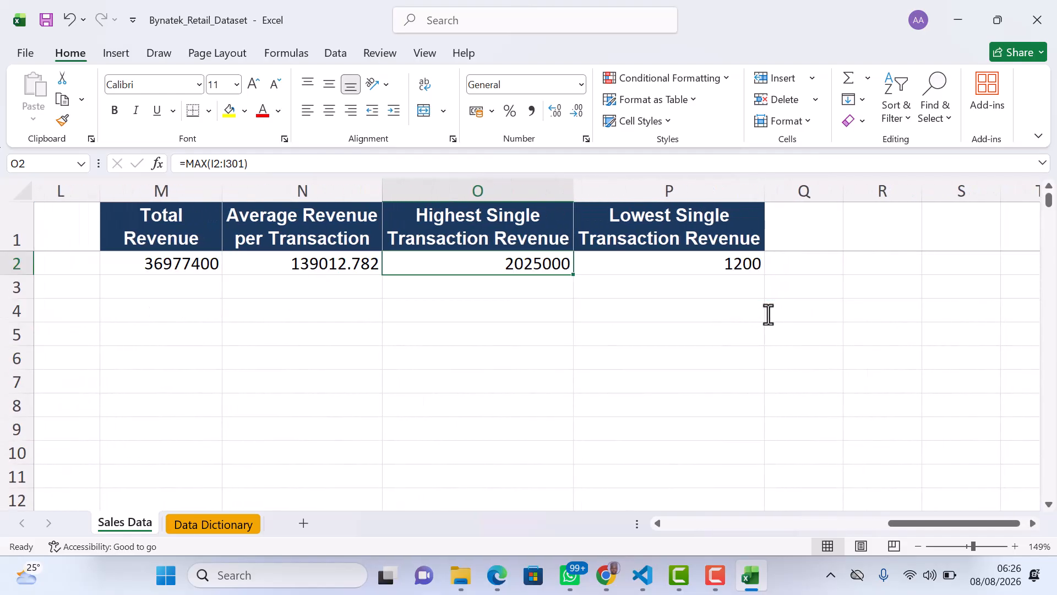
{"action": "scroll", "coordinate": [768, 314], "scroll_direction": "right", "scroll_amount": 1}
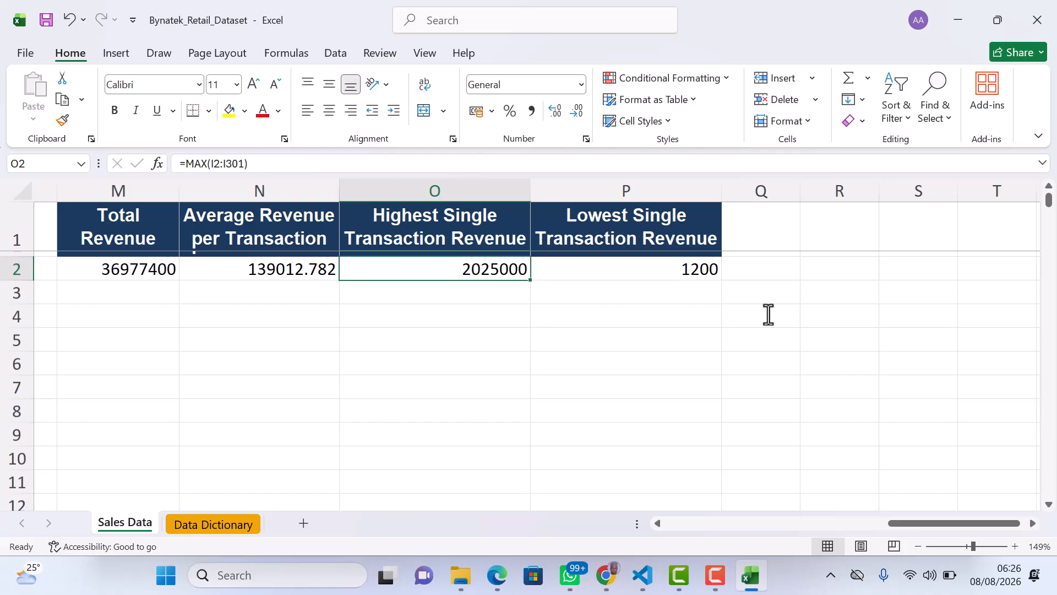
{"action": "scroll", "coordinate": [768, 314], "scroll_direction": "right", "scroll_amount": 1}
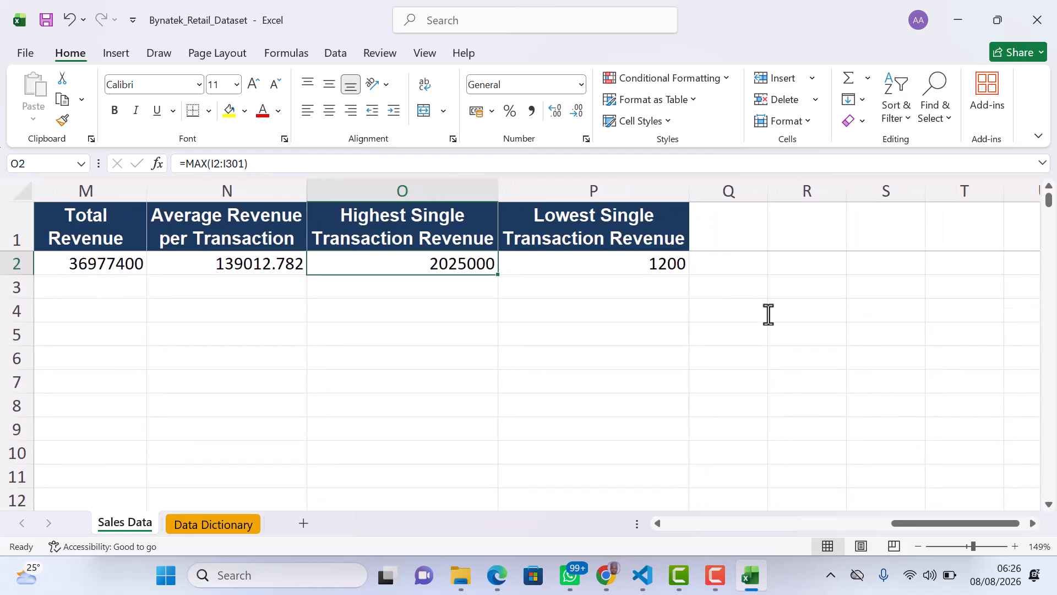
{"action": "scroll", "coordinate": [768, 314], "scroll_direction": "left", "scroll_amount": 1}
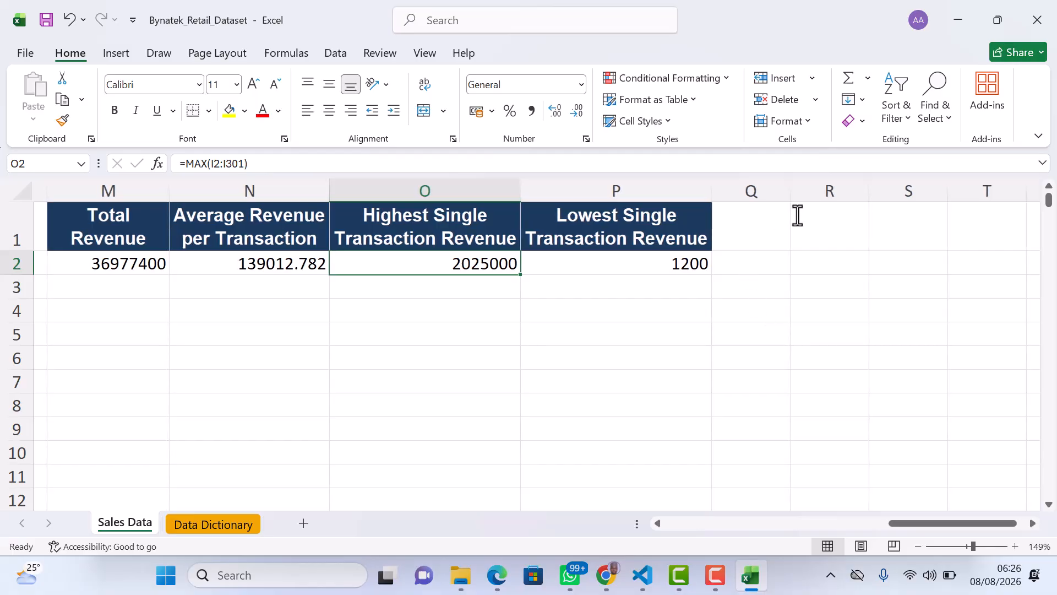
{"action": "left_click", "coordinate": [761, 232]}
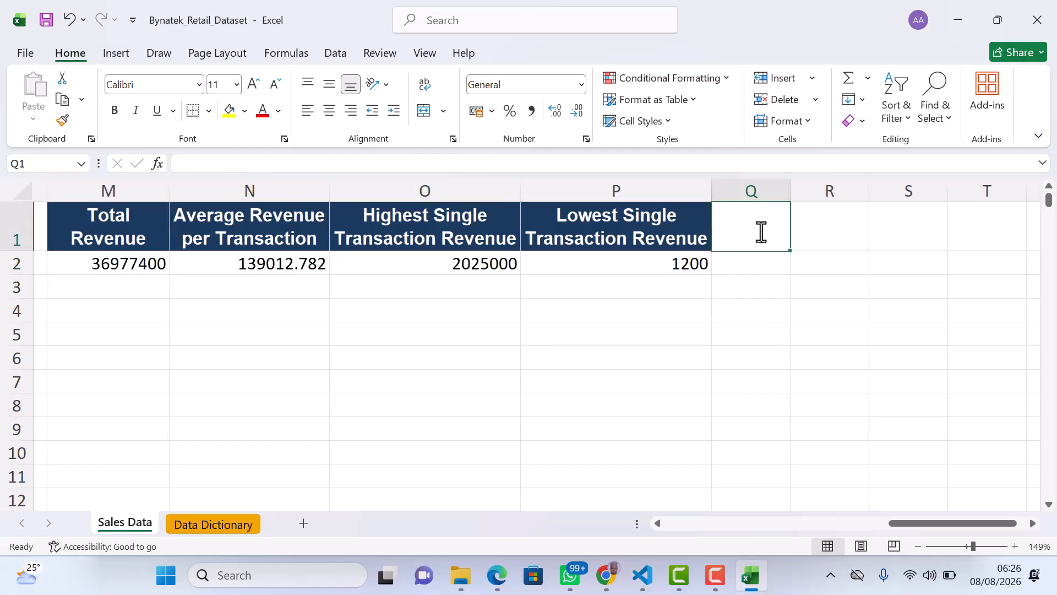
{"action": "type", "text": "NUmber"}
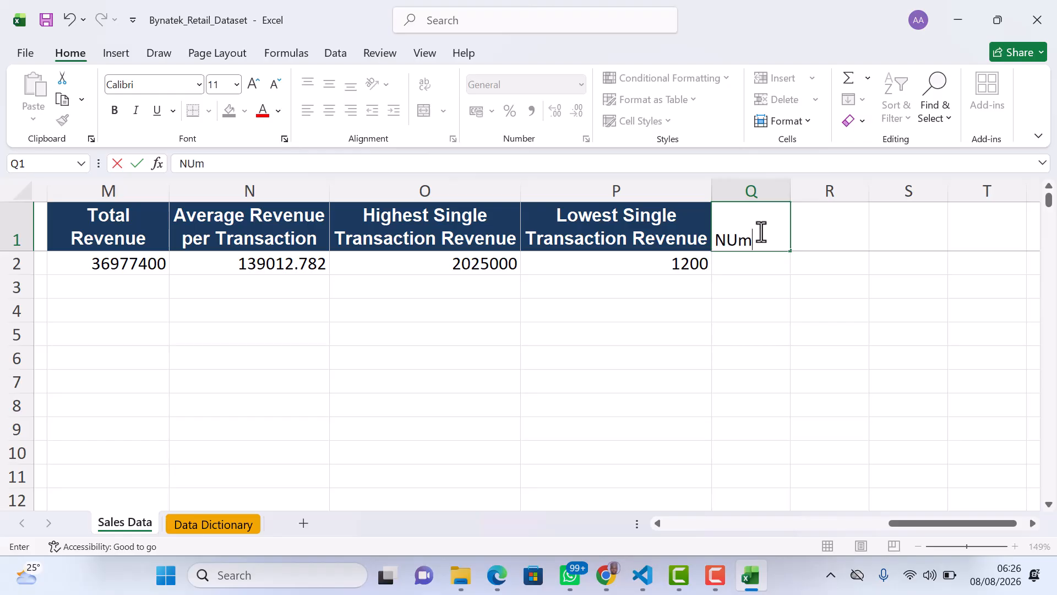
{"action": "key", "text": "BackSpace"}
{"action": "key", "text": "BackSpace"}
{"action": "key", "text": "BackSpace"}
{"action": "key", "text": "BackSpace"}
{"action": "key", "text": "BackSpace"}
{"action": "type", "text": "umber of Trans"}
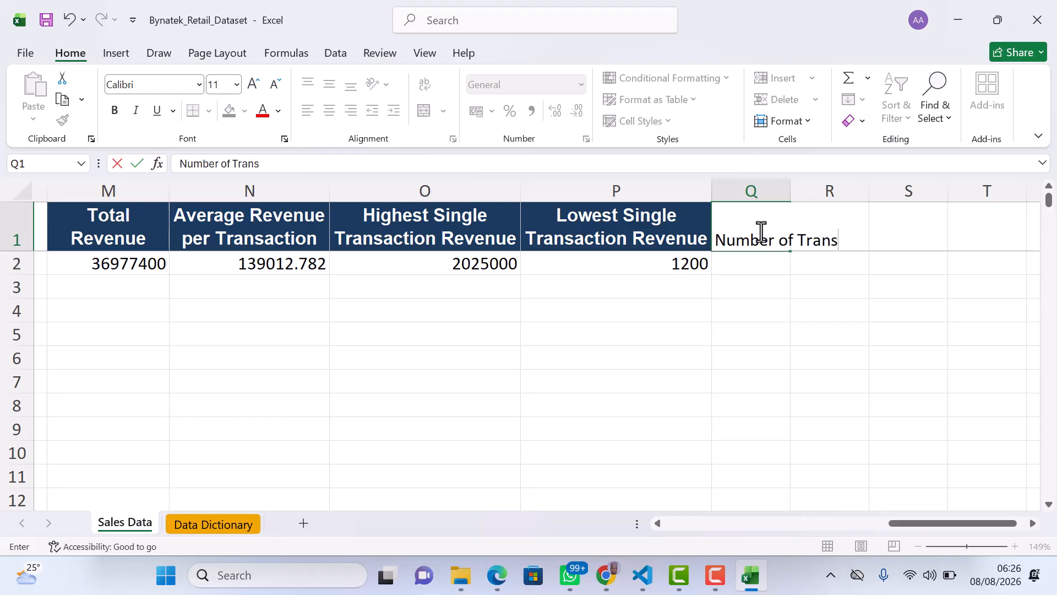
{"action": "type", "text": "actions"}
{"action": "key", "text": "Return"}
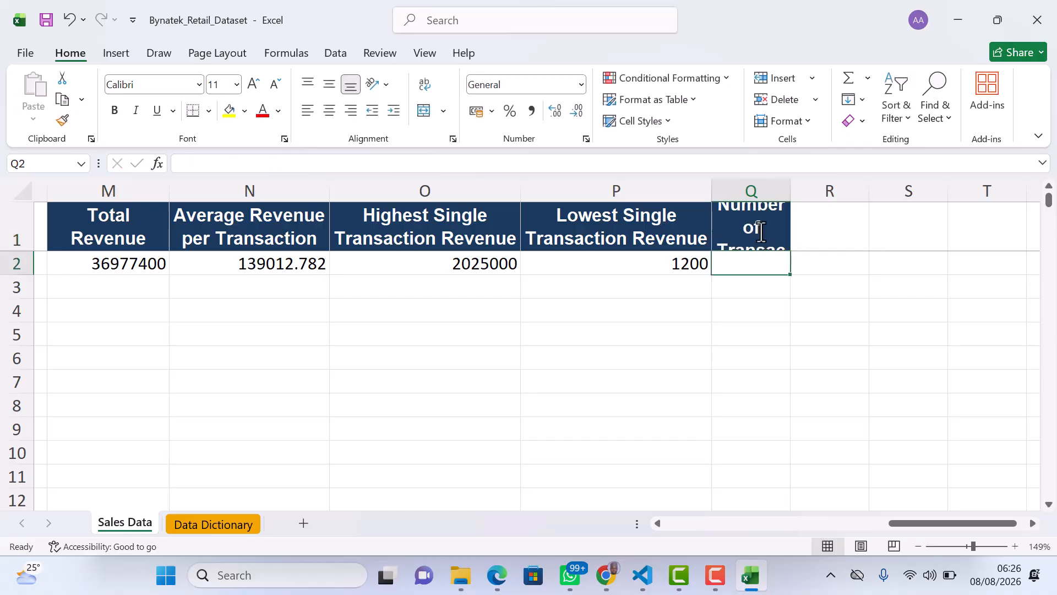
{"action": "double_click", "coordinate": [795, 185]}
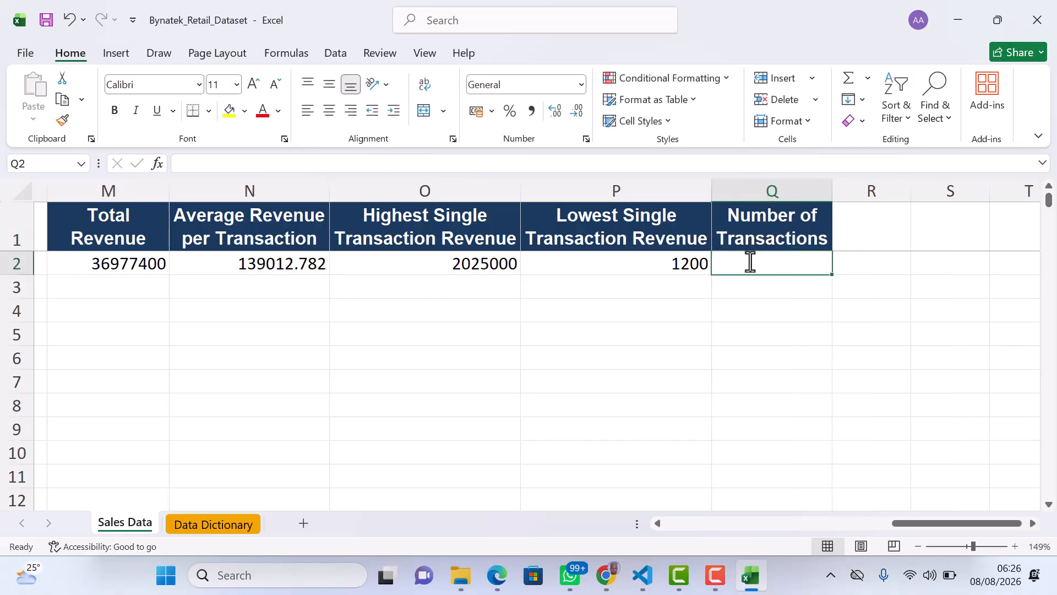
- Count the numeric Revenue_NGN entries in cell Q2 with =COUNT(I2:I301)
{"action": "type", "text": "="}
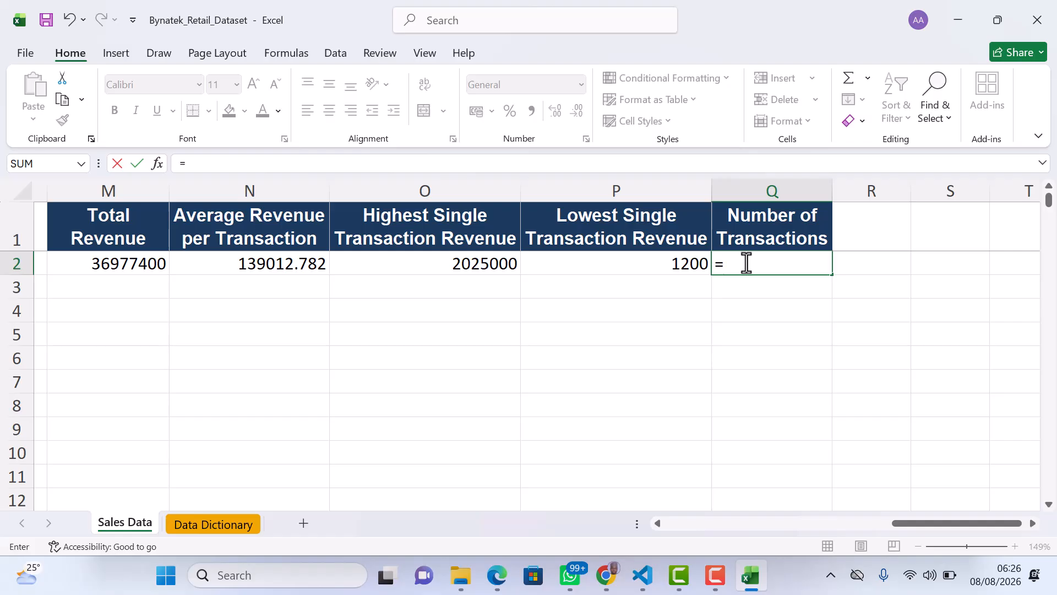
{"action": "type", "text": "COUNT("}
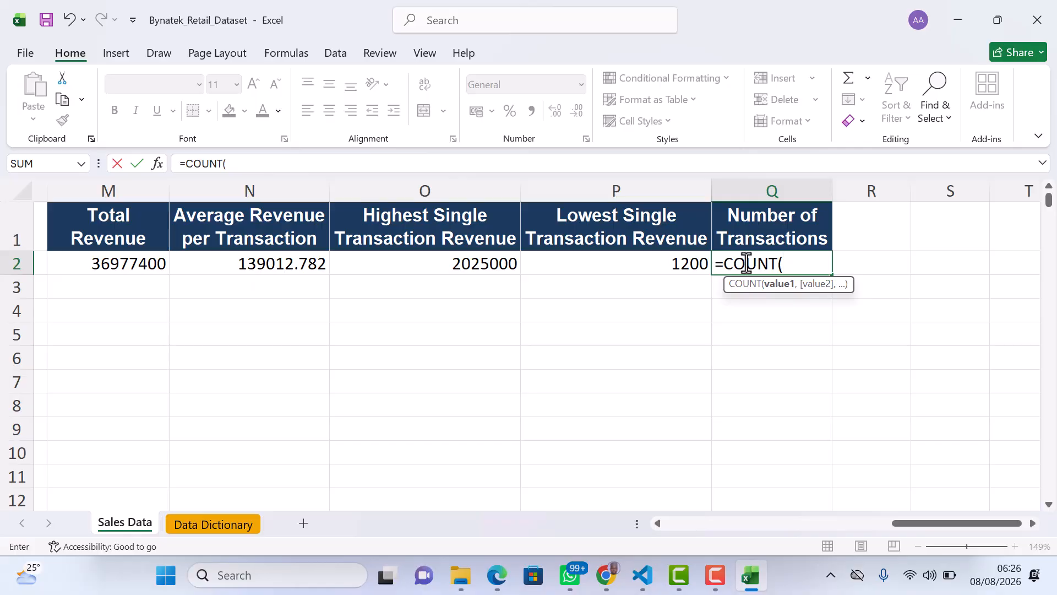
{"action": "type", "text": "I"}
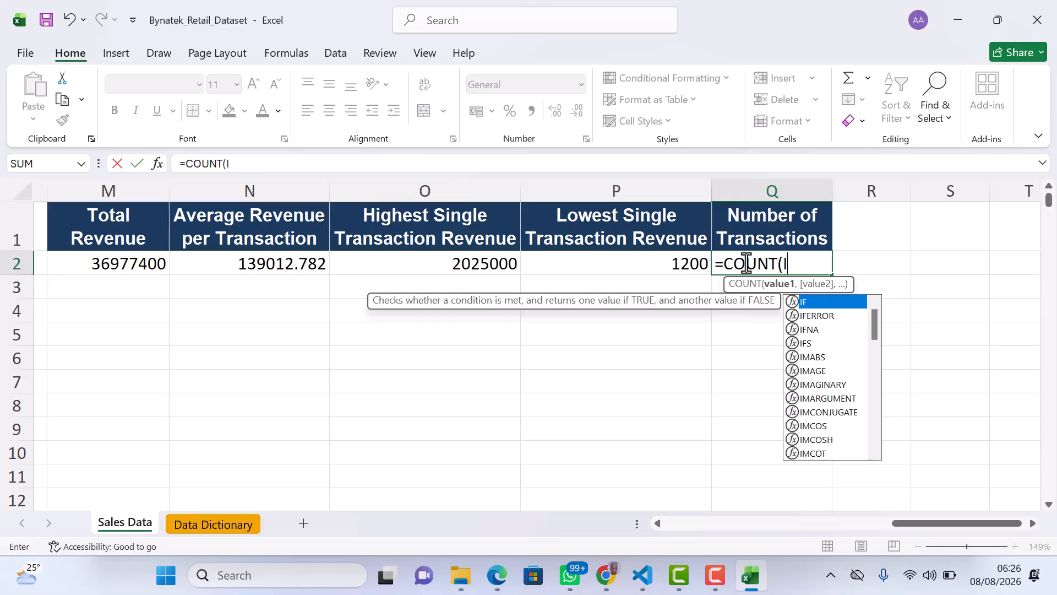
{"action": "type", "text": "2:I301)"}
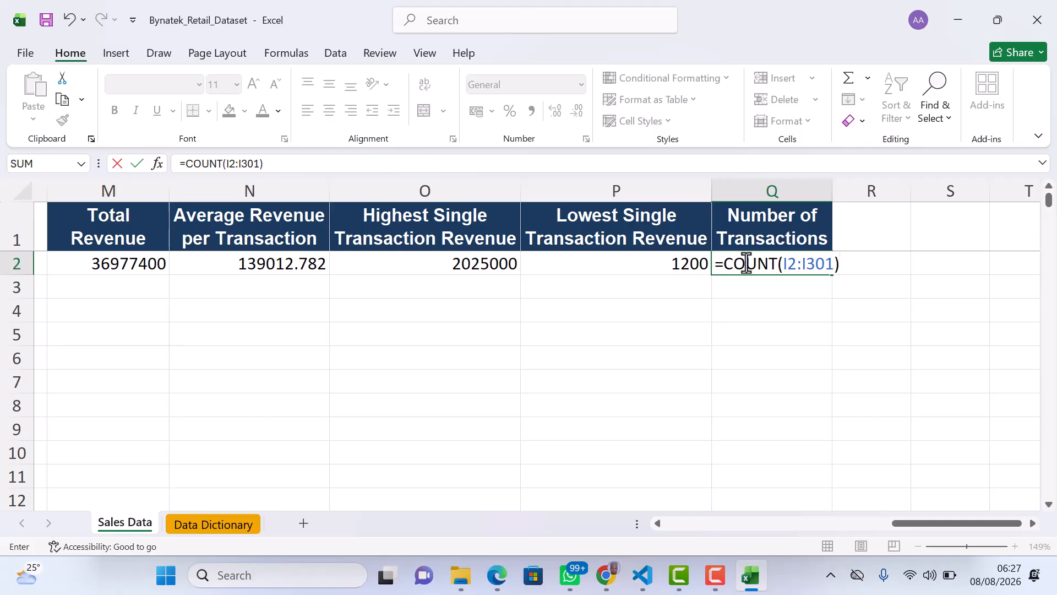
{"action": "key", "text": "Return"}
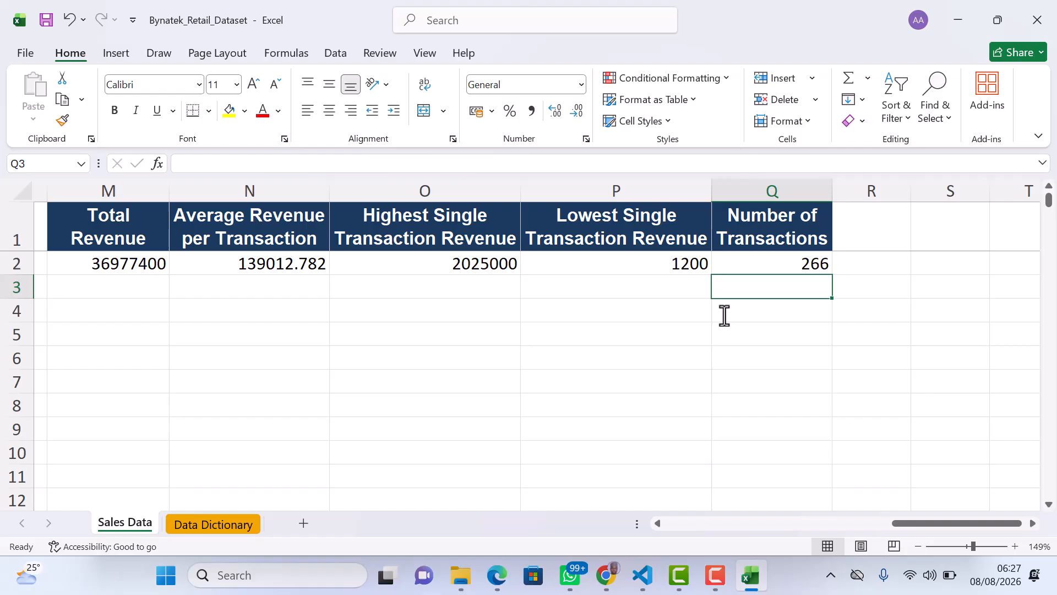
- Check the transaction count formula in cell Q2 against the filled and blank entries in the Revenue_NGN column
{"action": "left_click", "coordinate": [756, 262]}
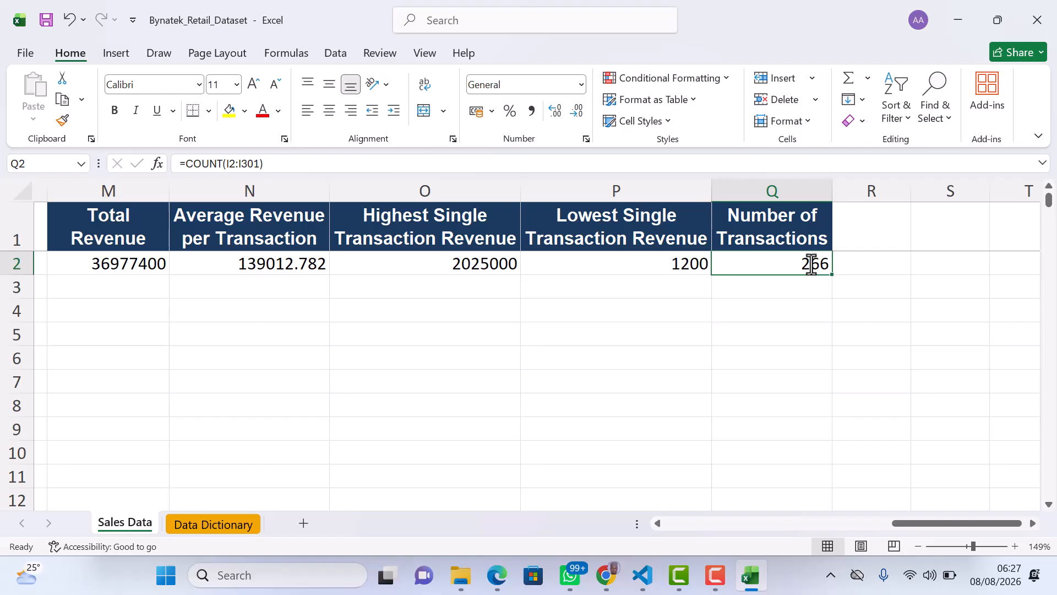
{"action": "scroll", "coordinate": [812, 264], "scroll_direction": "left", "scroll_amount": 5}
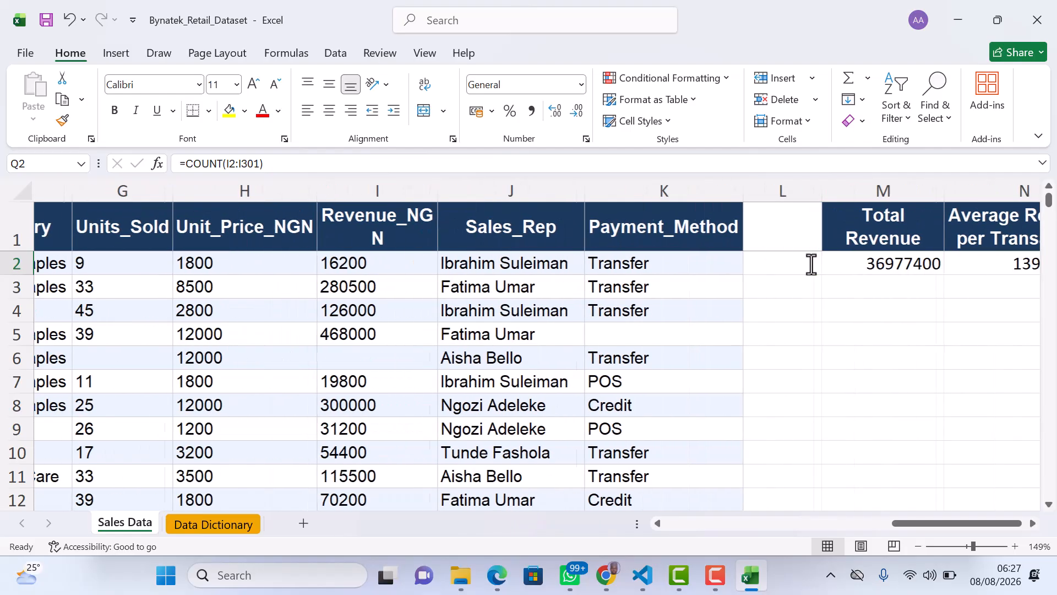
{"action": "scroll", "coordinate": [370, 357], "scroll_direction": "left", "scroll_amount": 1}
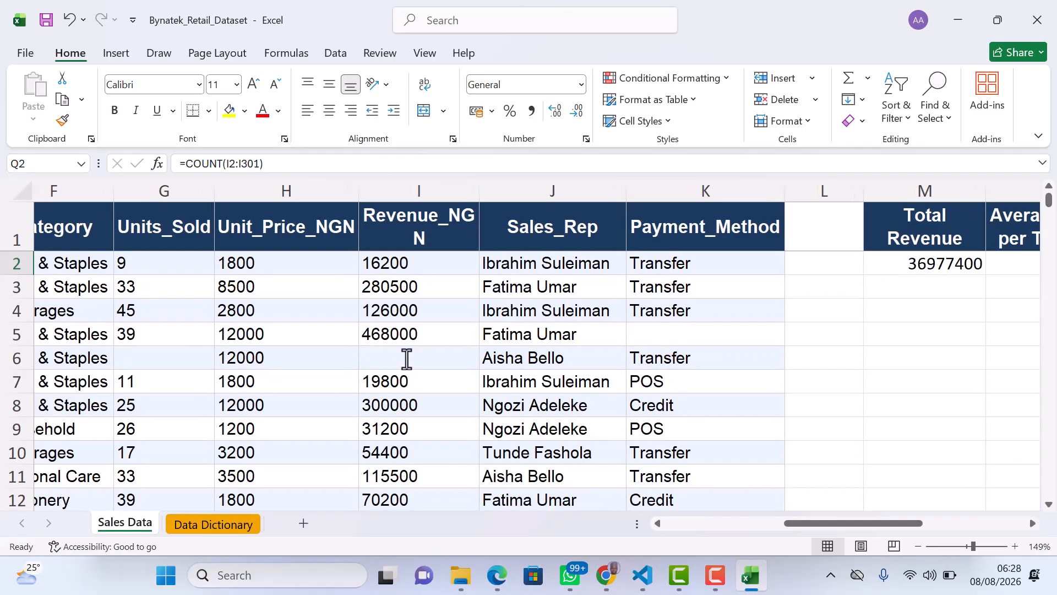
{"action": "scroll", "coordinate": [396, 361], "scroll_direction": "down", "scroll_amount": 7}
{"action": "scroll", "coordinate": [407, 359], "scroll_direction": "down", "scroll_amount": 2}
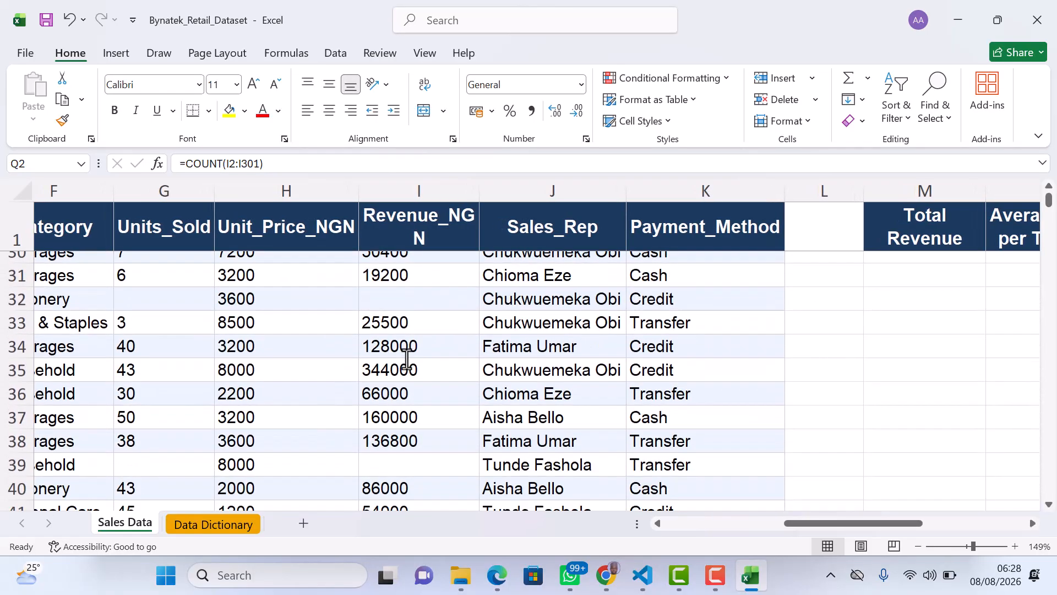
{"action": "scroll", "coordinate": [402, 474], "scroll_direction": "right", "scroll_amount": 5}
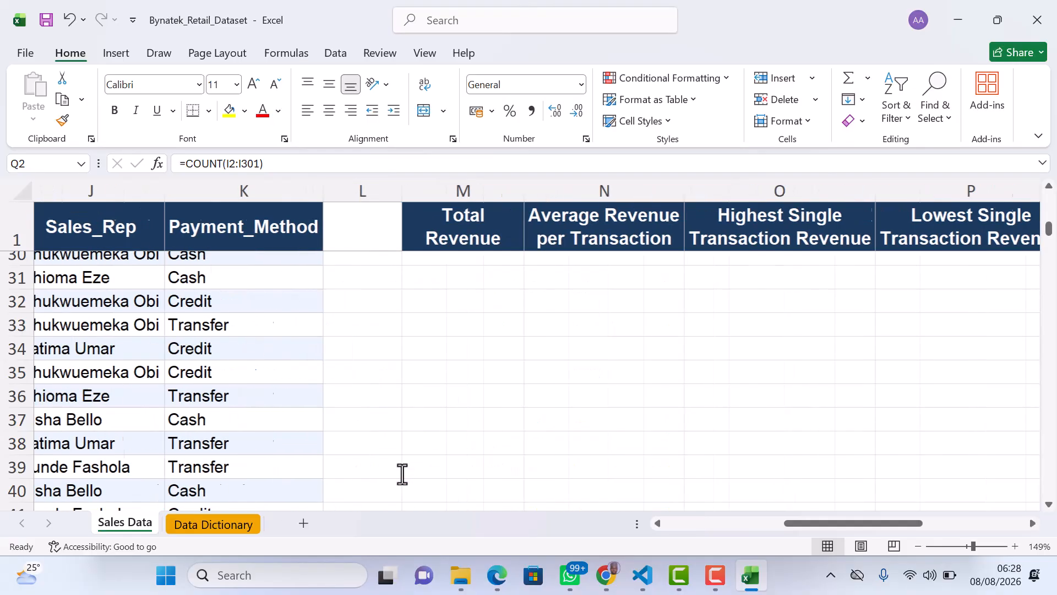
{"action": "scroll", "coordinate": [402, 474], "scroll_direction": "left", "scroll_amount": 1}
{"action": "scroll", "coordinate": [402, 473], "scroll_direction": "right", "scroll_amount": 1}
{"action": "scroll", "coordinate": [402, 474], "scroll_direction": "left", "scroll_amount": 5}
{"action": "scroll", "coordinate": [401, 473], "scroll_direction": "right", "scroll_amount": 9}
{"action": "scroll", "coordinate": [402, 474], "scroll_direction": "up", "scroll_amount": 1}
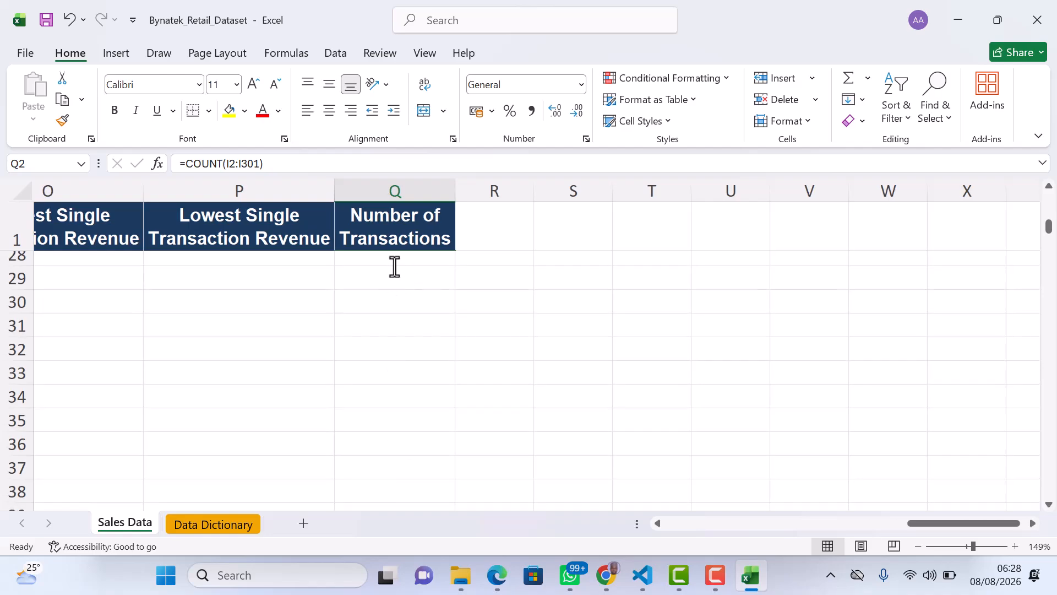
{"action": "scroll", "coordinate": [395, 267], "scroll_direction": "up", "scroll_amount": 9}
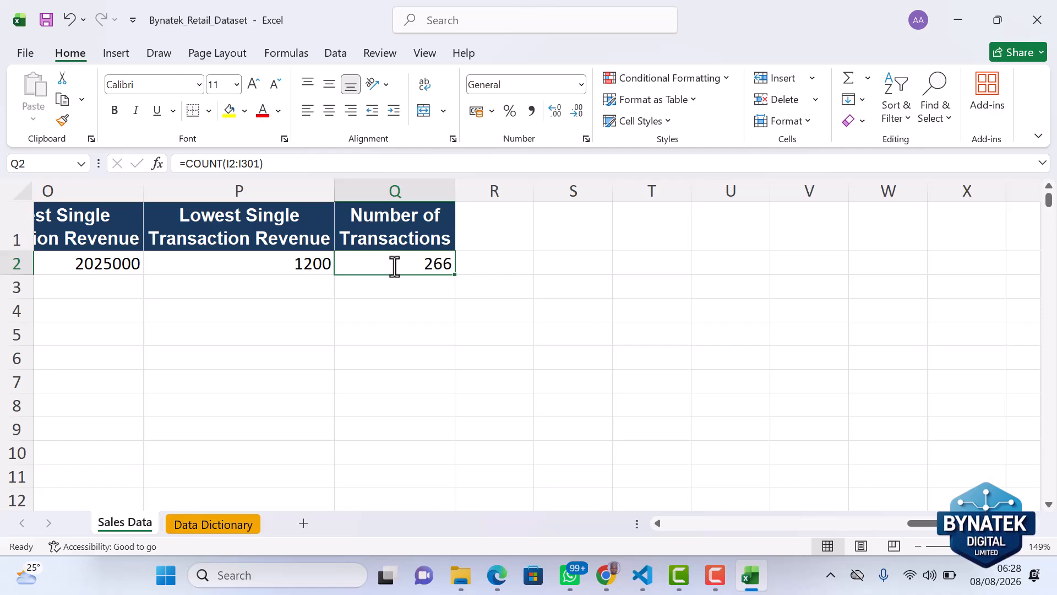
{"action": "scroll", "coordinate": [394, 267], "scroll_direction": "left", "scroll_amount": 3}
{"action": "scroll", "coordinate": [395, 266], "scroll_direction": "left", "scroll_amount": 3}
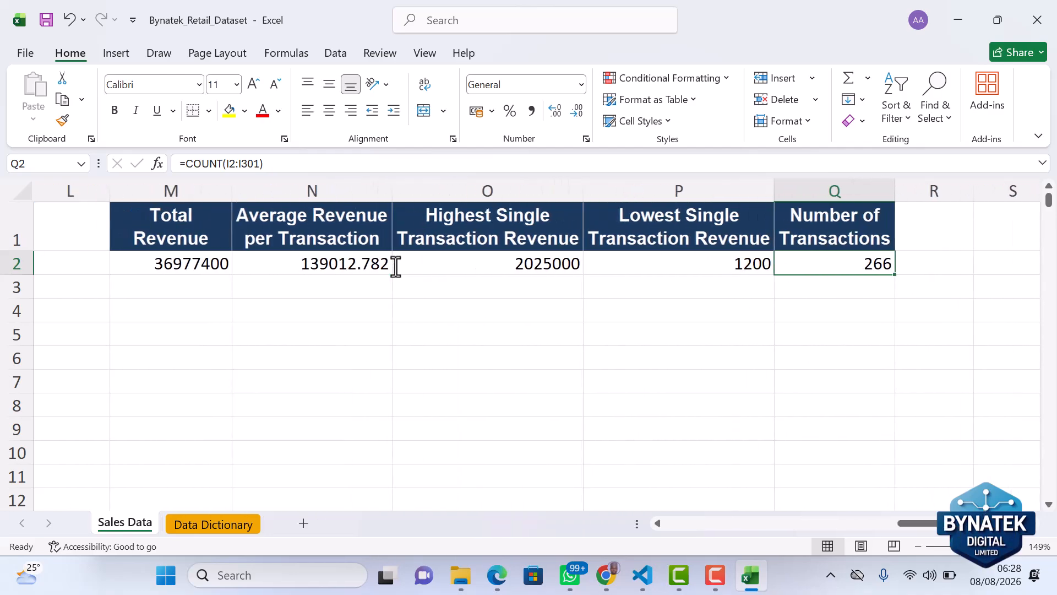
- Review the summary headings in row 1 from Total Revenue through Number of Transactions
{"action": "left_click", "coordinate": [187, 242]}
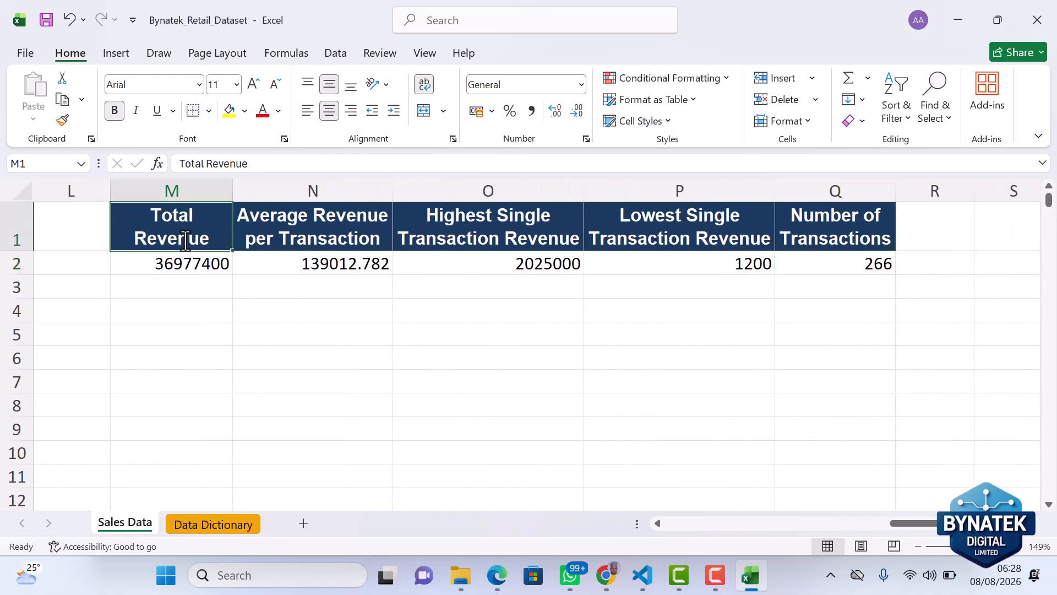
{"action": "key", "text": "Right"}
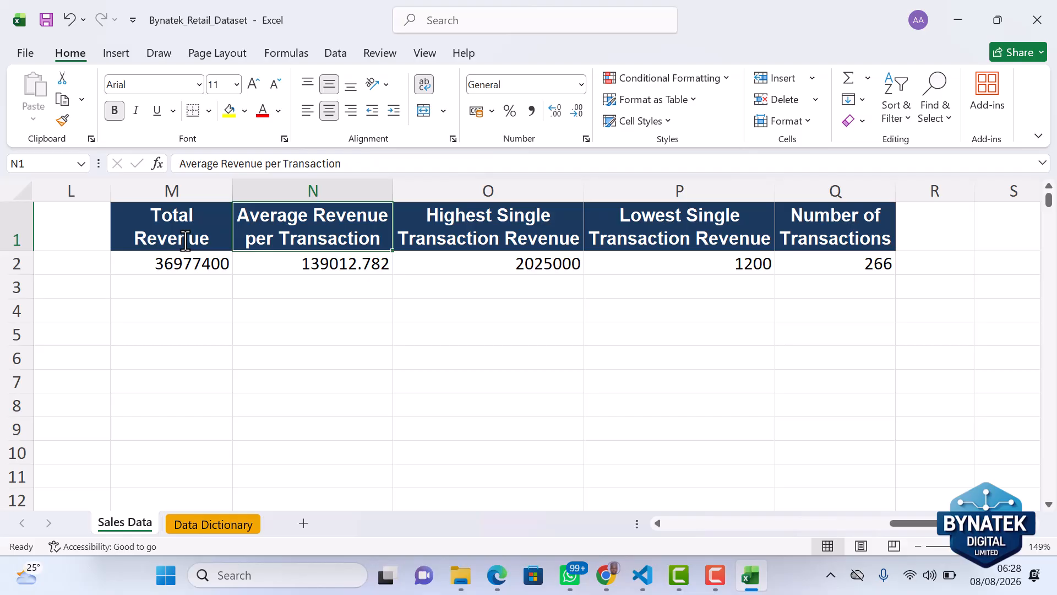
{"action": "key", "text": "Right"}
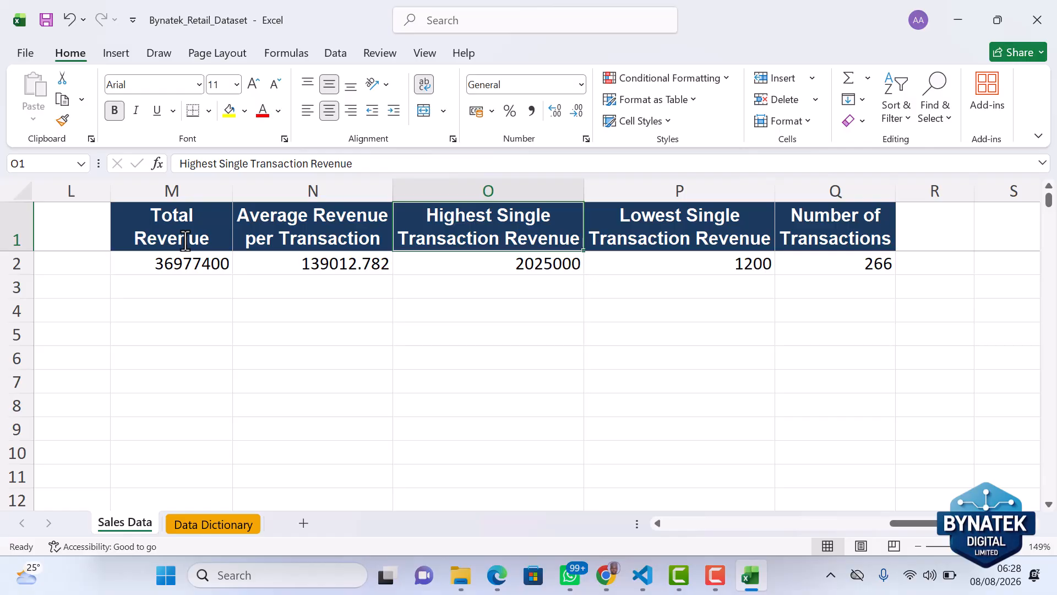
{"action": "key", "text": "Right"}
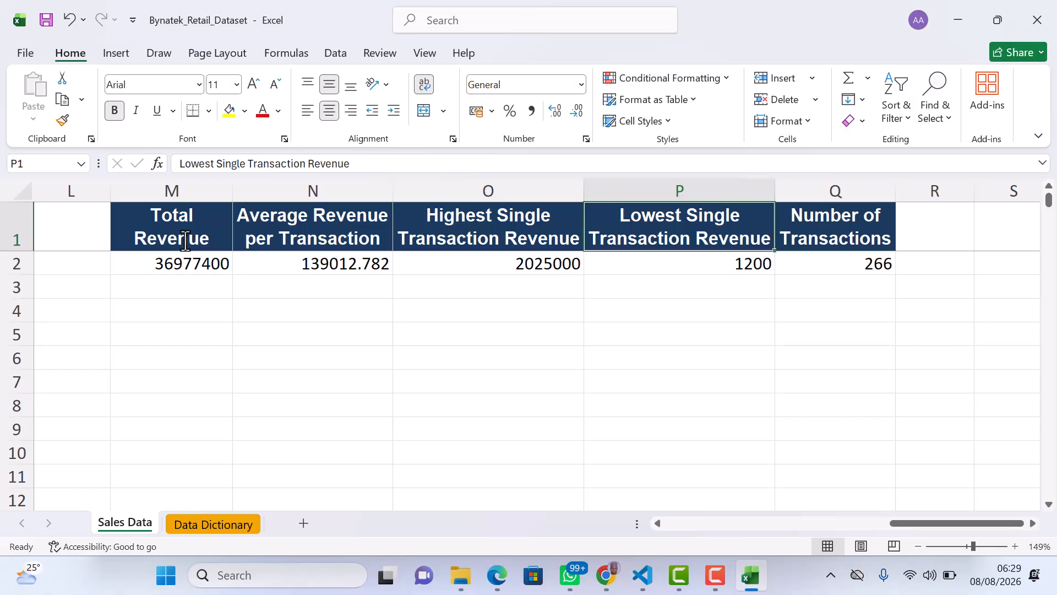
{"action": "key", "text": "Right"}
{"action": "key", "text": "Right"}
{"action": "key", "text": "Right"}
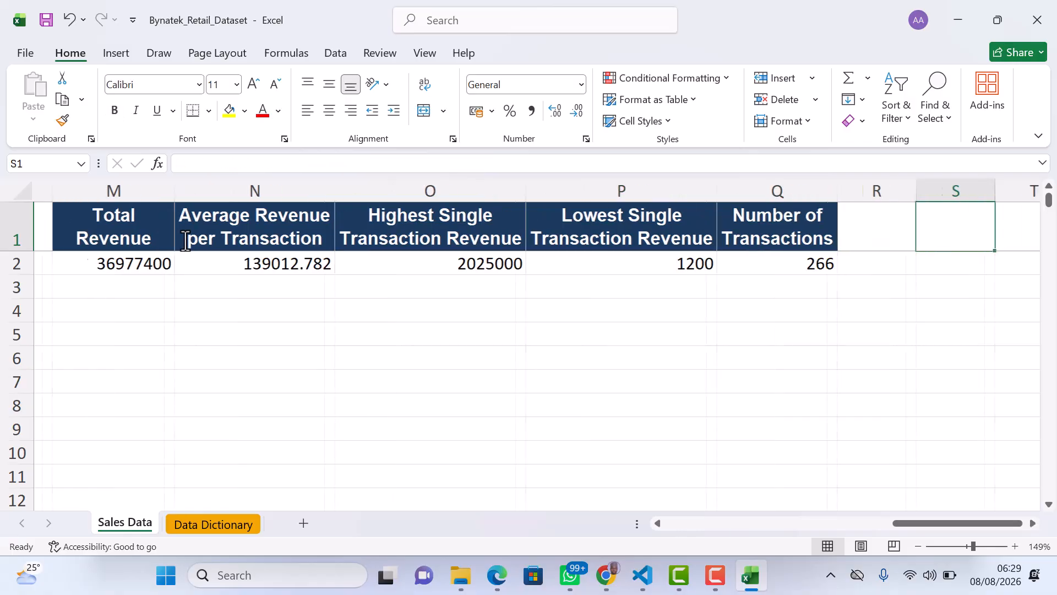
- Review the summary headings and figures in rows 1 and 2, ending on the transaction count formula in cell Q2
{"action": "key", "text": "Left"}
{"action": "key", "text": "Left"}
{"action": "key", "text": "Left"}
{"action": "key", "text": "Left"}
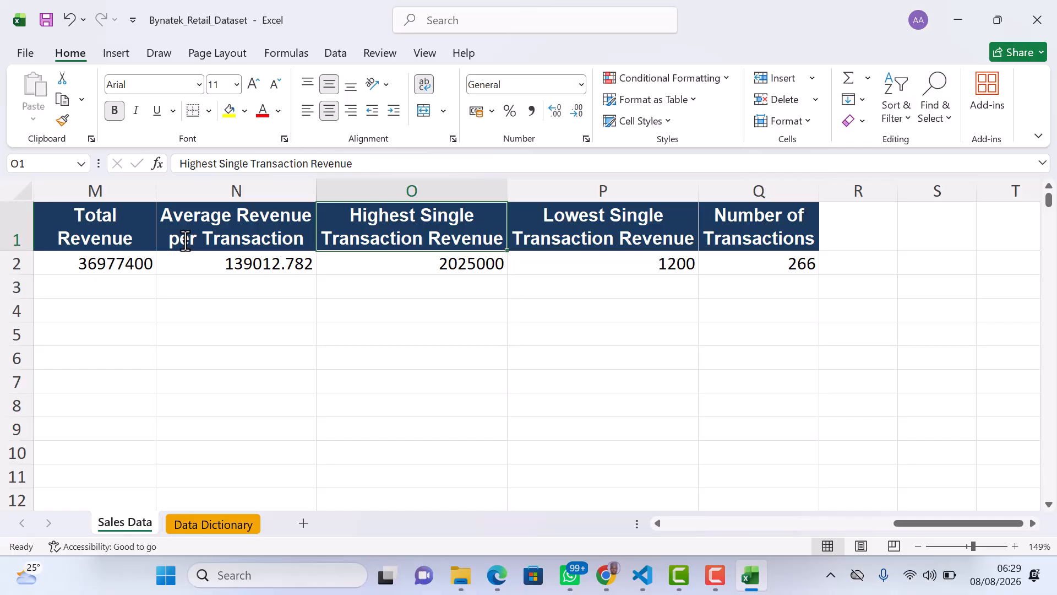
{"action": "key", "text": "Down"}
{"action": "key", "text": "Right"}
{"action": "key", "text": "Right"}
{"action": "key", "text": "Right"}
{"action": "key", "text": "Left"}
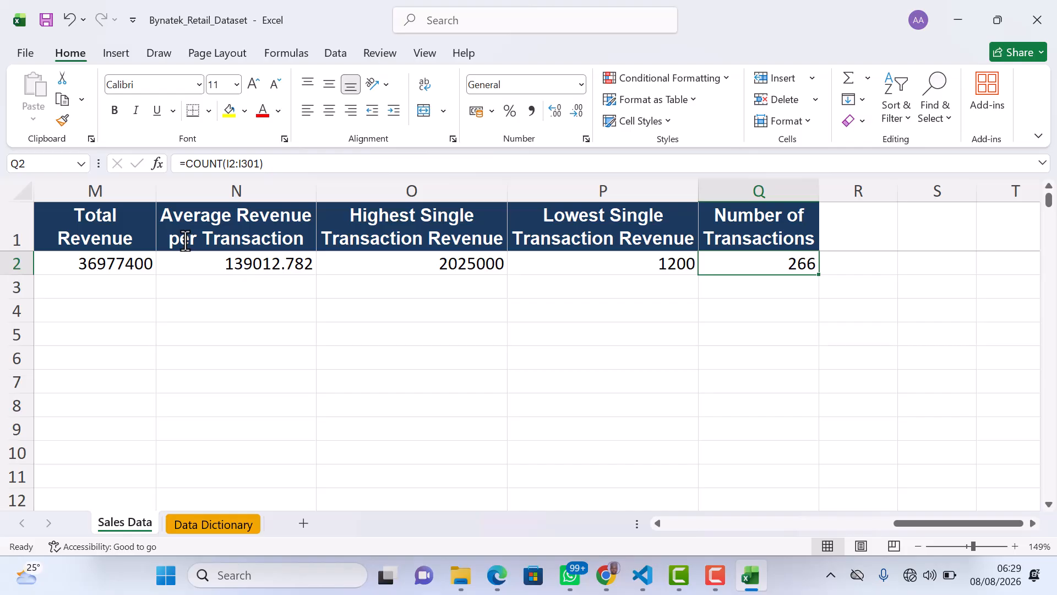
- Examine the sales record columns beside the summary figures, going back as far as the Transaction_ID column
{"action": "scroll", "coordinate": [185, 240], "scroll_direction": "left", "scroll_amount": 5}
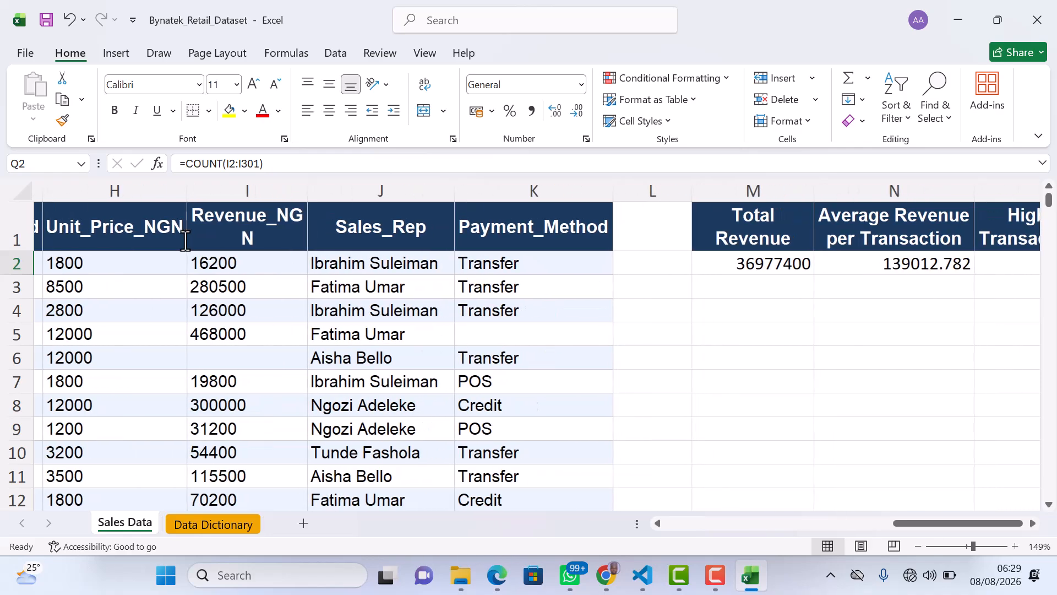
{"action": "scroll", "coordinate": [186, 241], "scroll_direction": "right", "scroll_amount": 3}
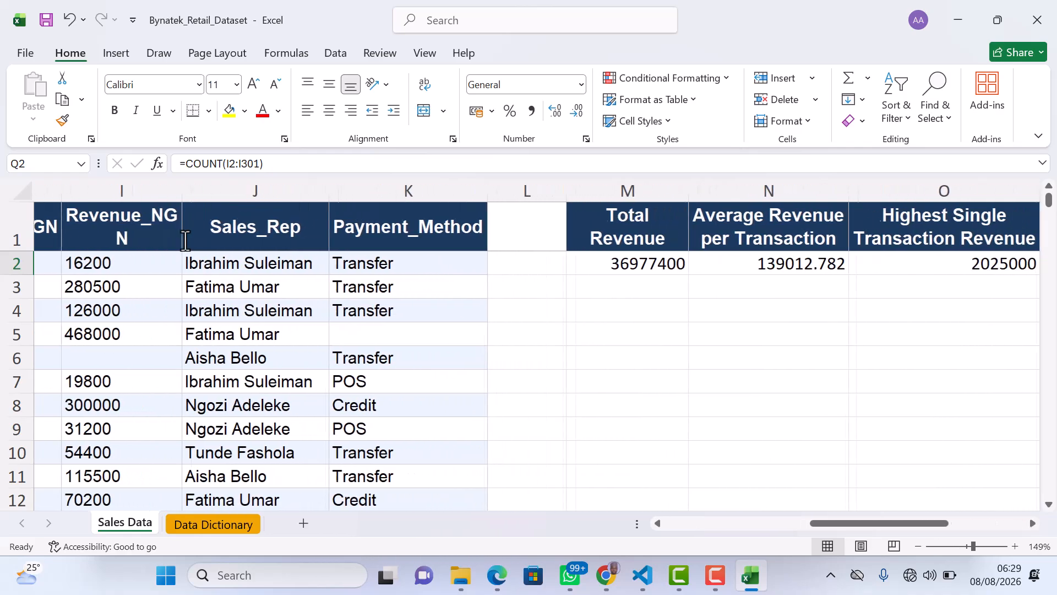
{"action": "scroll", "coordinate": [186, 241], "scroll_direction": "right", "scroll_amount": 1}
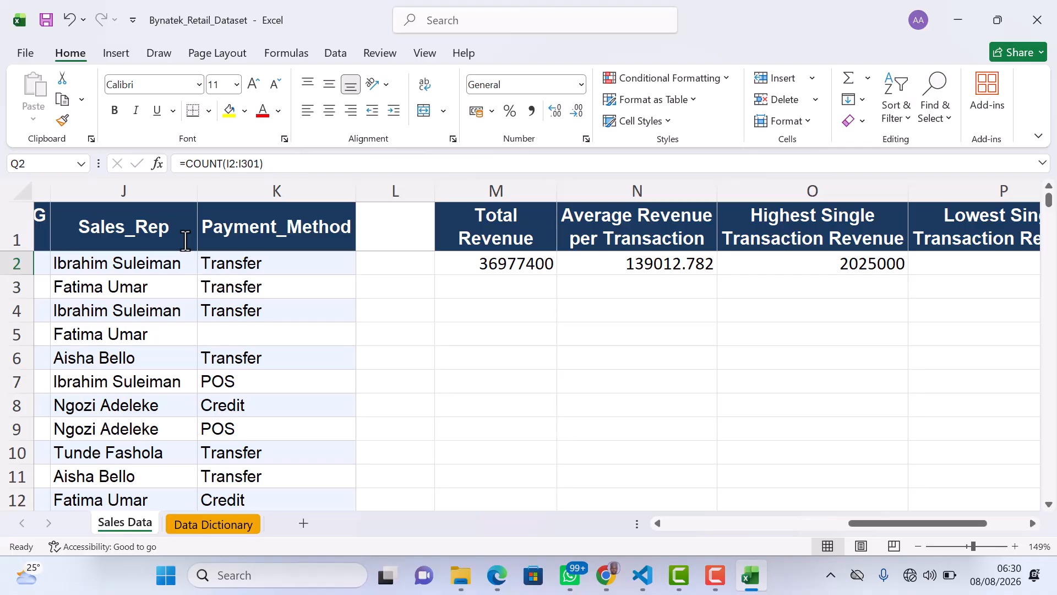
{"action": "scroll", "coordinate": [185, 241], "scroll_direction": "left", "scroll_amount": 1}
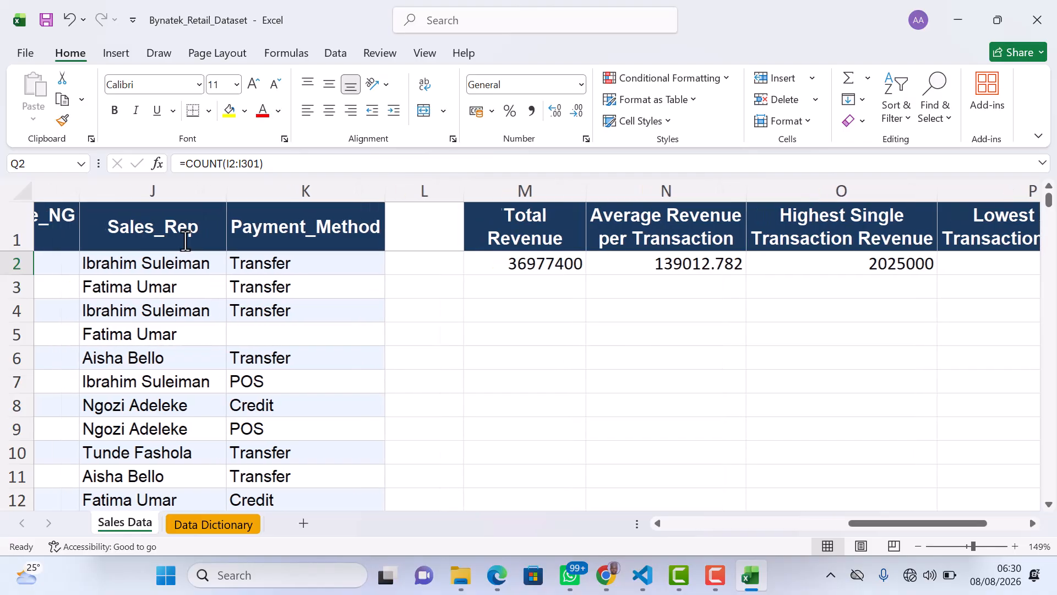
{"action": "scroll", "coordinate": [185, 240], "scroll_direction": "left", "scroll_amount": 5}
{"action": "scroll", "coordinate": [186, 240], "scroll_direction": "left", "scroll_amount": 6}
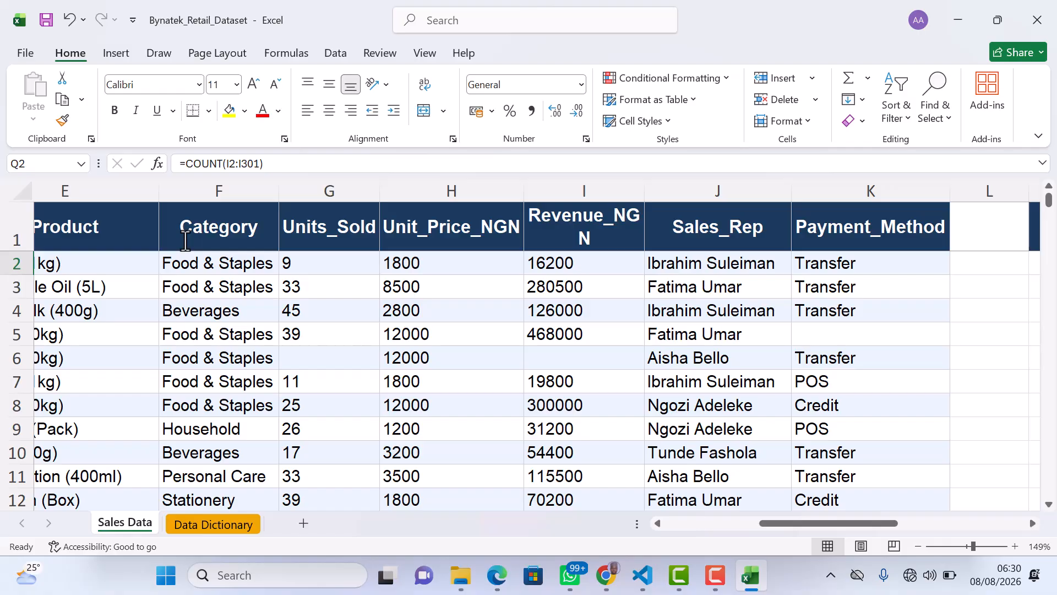
{"action": "scroll", "coordinate": [365, 286], "scroll_direction": "left", "scroll_amount": 6}
{"action": "scroll", "coordinate": [365, 286], "scroll_direction": "left", "scroll_amount": 3}
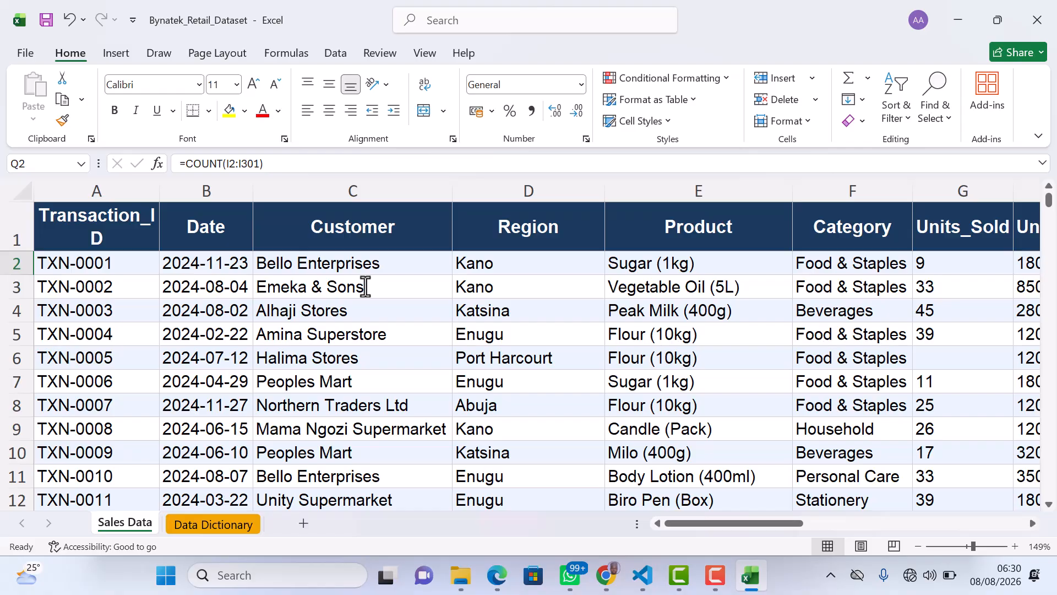
{"action": "left_click", "coordinate": [722, 587]}
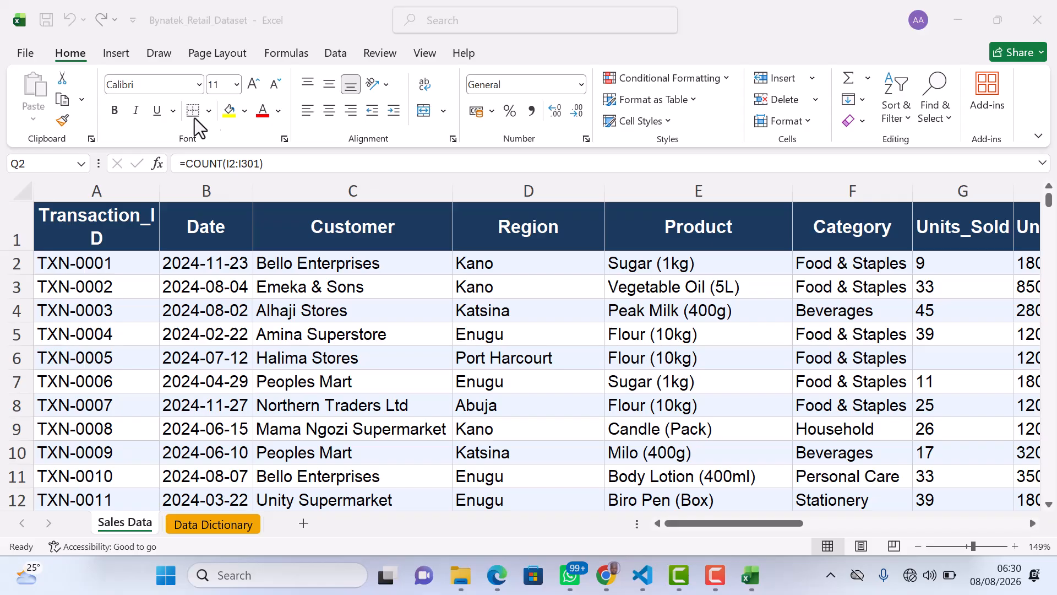
{"action": "scroll", "coordinate": [252, 344], "scroll_direction": "up", "scroll_amount": 3}
{"action": "double_click", "coordinate": [250, 340]}
{"action": "left_click", "coordinate": [246, 339]}
{"action": "scroll", "coordinate": [246, 340], "scroll_direction": "left", "scroll_amount": 10}
{"action": "scroll", "coordinate": [246, 339], "scroll_direction": "left", "scroll_amount": 8}
{"action": "scroll", "coordinate": [152, 308], "scroll_direction": "right", "scroll_amount": 8}
{"action": "scroll", "coordinate": [152, 308], "scroll_direction": "left", "scroll_amount": 9}
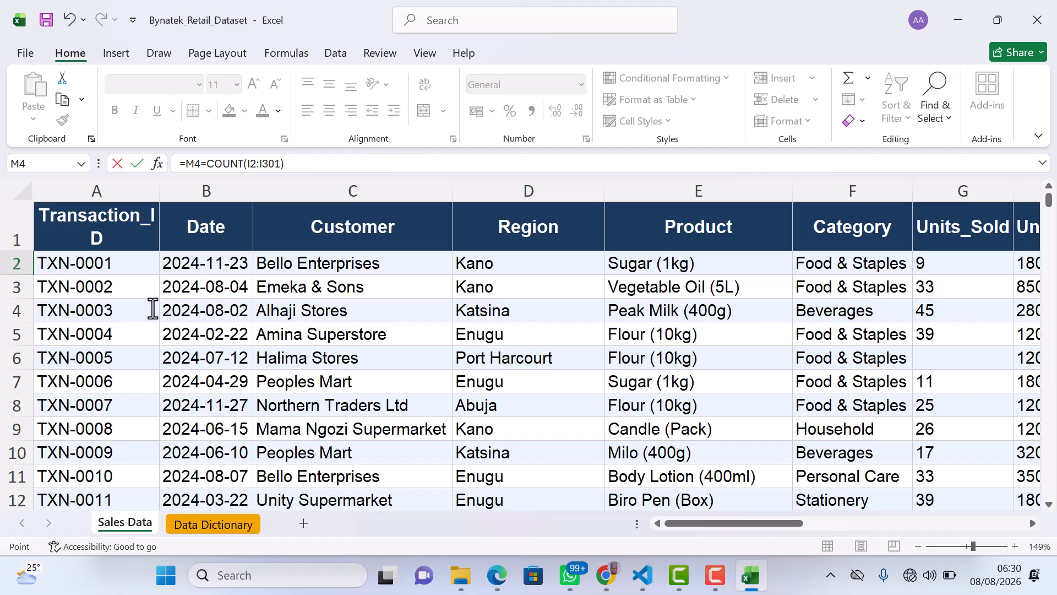
{"action": "scroll", "coordinate": [153, 310], "scroll_direction": "right", "scroll_amount": 5}
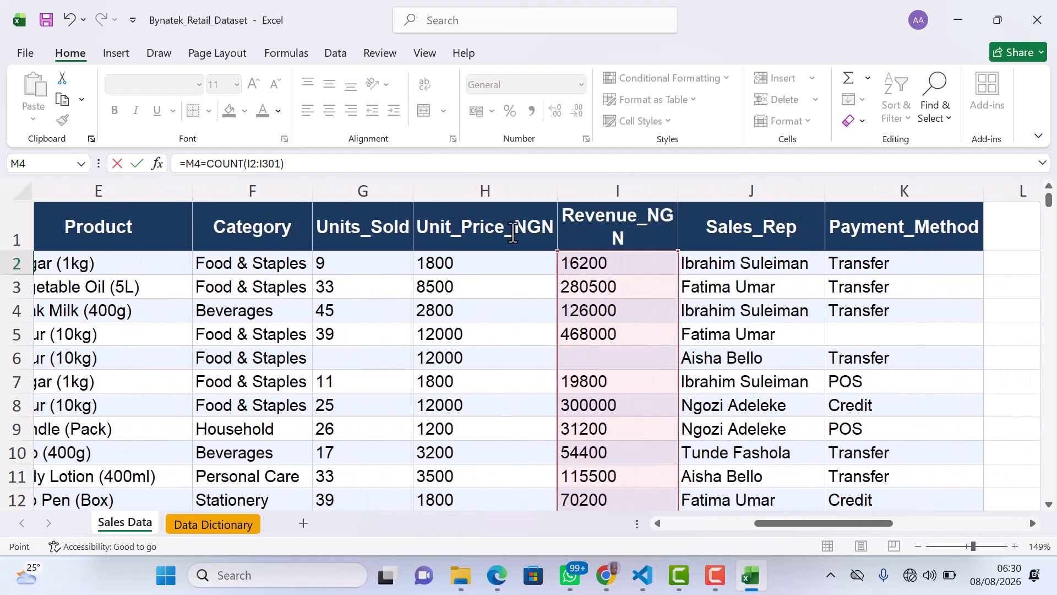
{"action": "left_click", "coordinate": [501, 286]}
{"action": "key", "text": "Escape"}
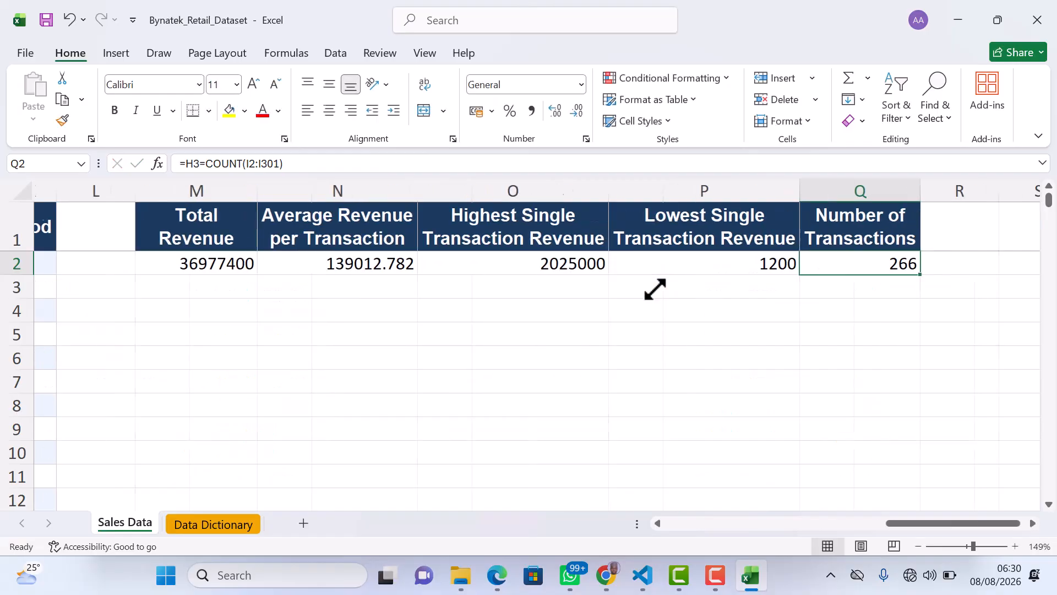
- Sort the sales records by the cell values of Revenue_NGN from largest to smallest, keeping the header row
{"action": "left_click", "coordinate": [512, 344]}
{"action": "scroll", "coordinate": [513, 345], "scroll_direction": "left", "scroll_amount": 5}
{"action": "scroll", "coordinate": [512, 345], "scroll_direction": "left", "scroll_amount": 3}
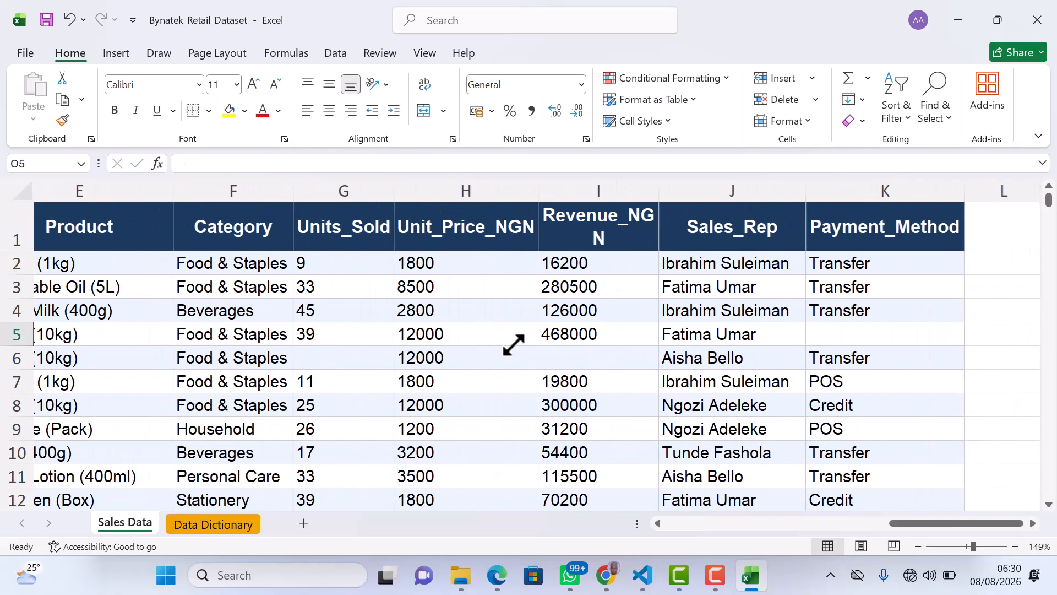
{"action": "left_click", "coordinate": [578, 265]}
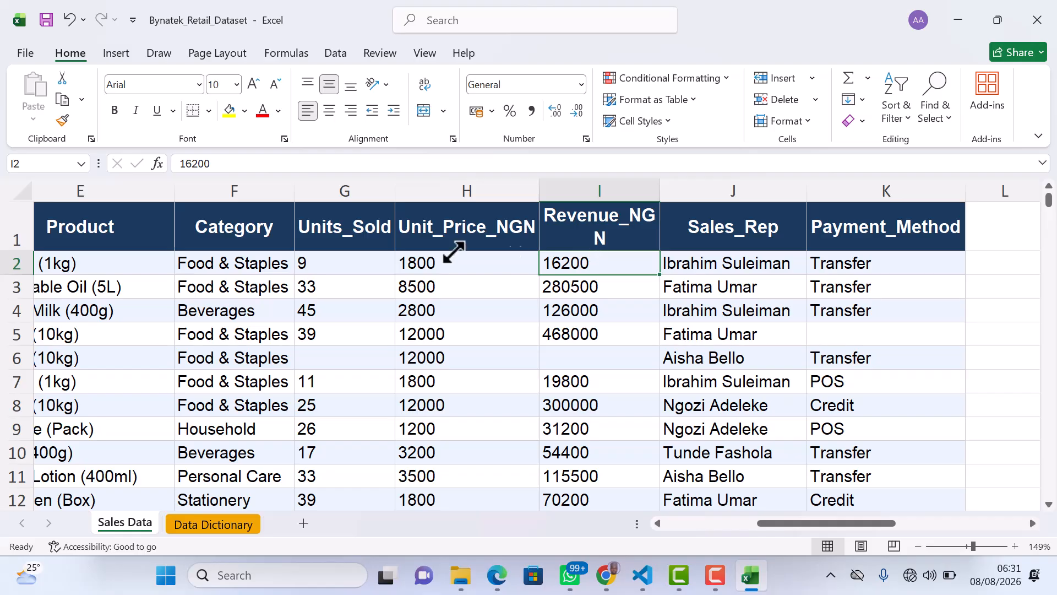
{"action": "left_click", "coordinate": [236, 266]}
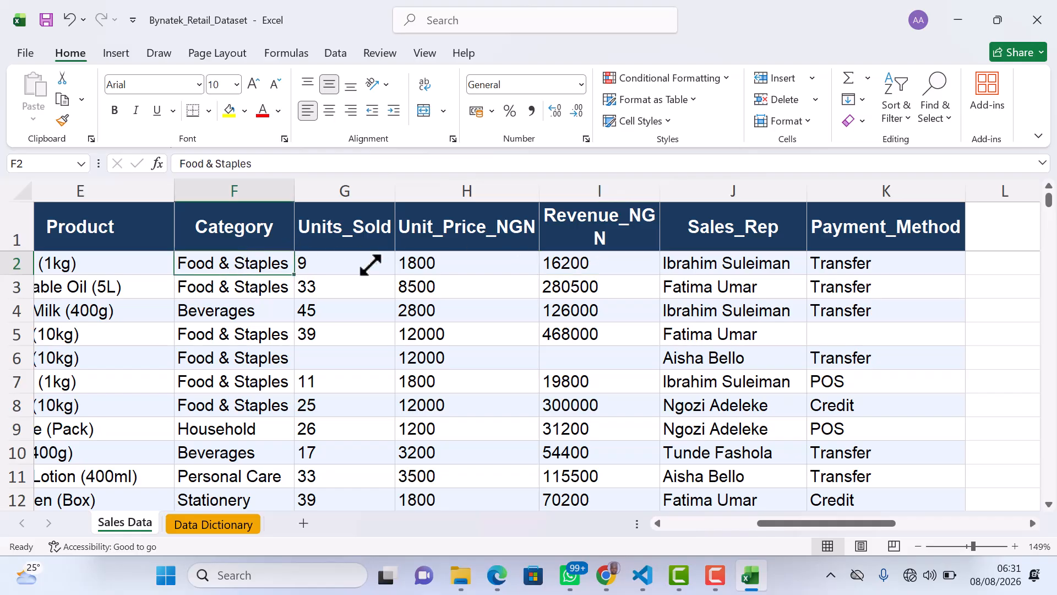
{"action": "left_click", "coordinate": [566, 262]}
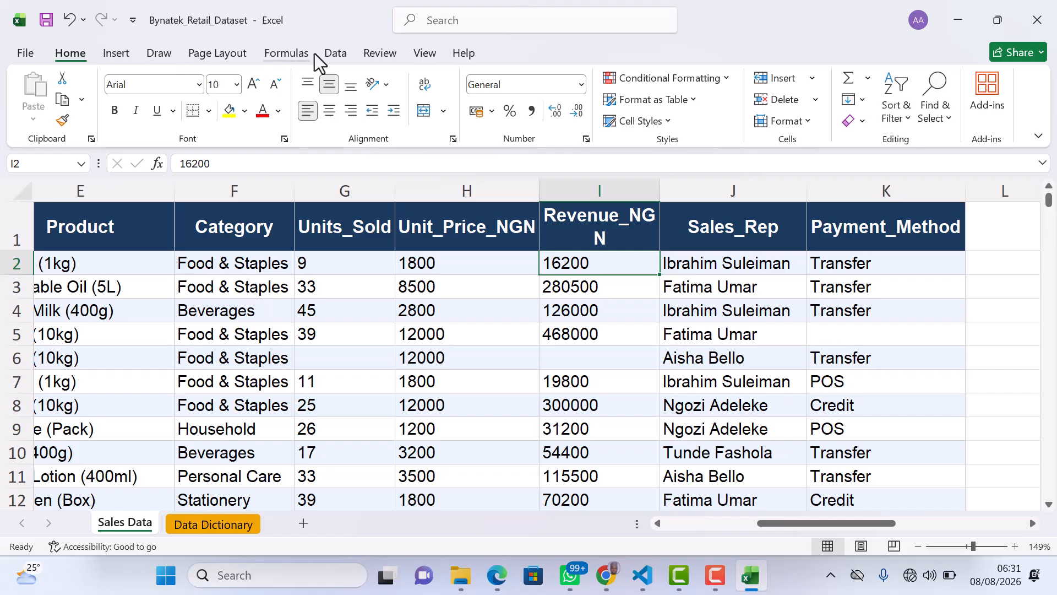
{"action": "left_click", "coordinate": [334, 53]}
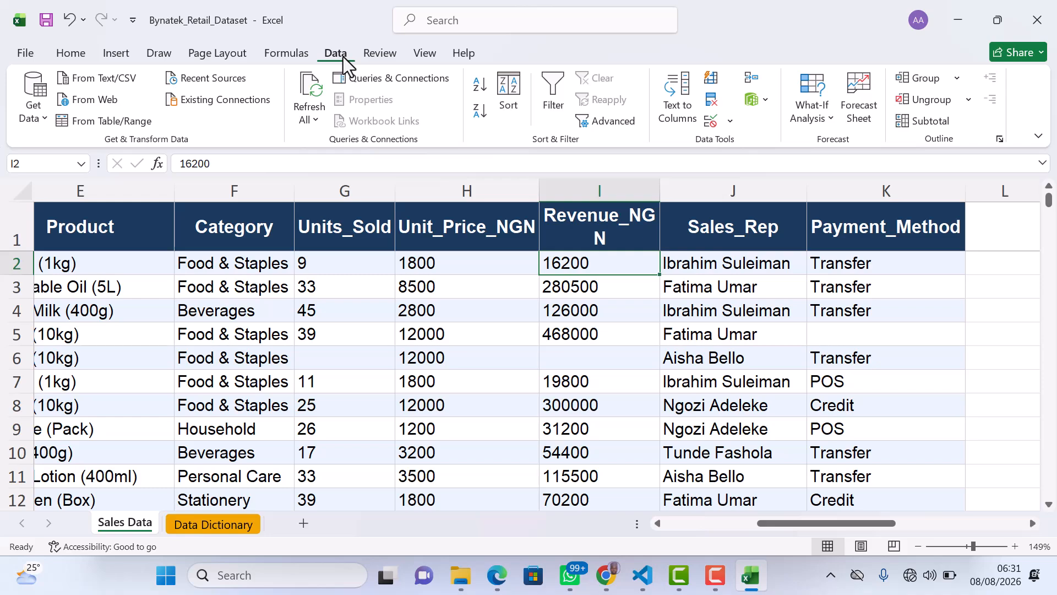
{"action": "left_click", "coordinate": [507, 98]}
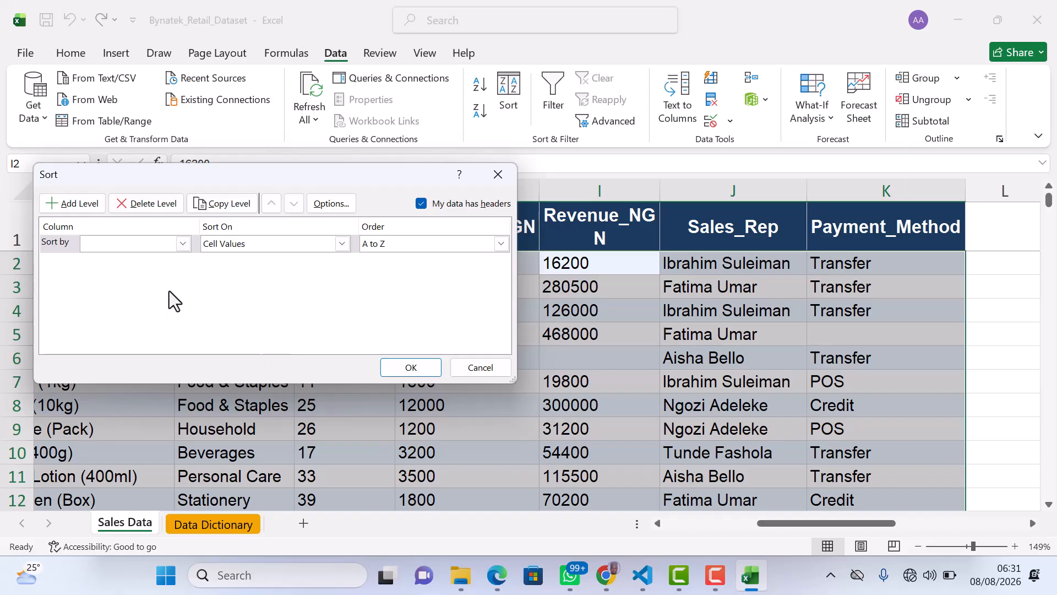
{"action": "left_click", "coordinate": [182, 244]}
{"action": "left_click", "coordinate": [182, 243]}
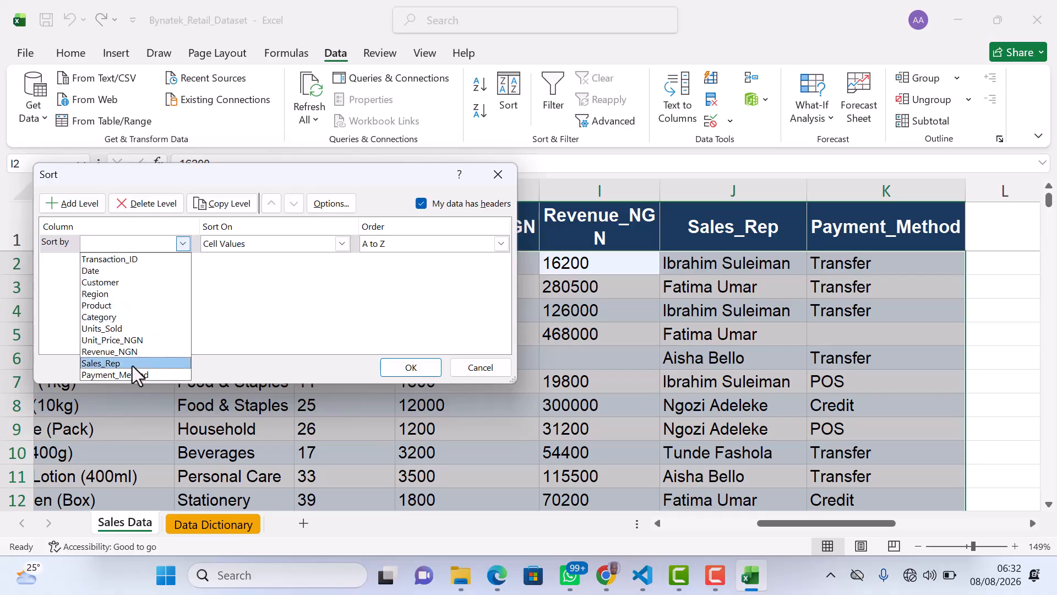
{"action": "left_click", "coordinate": [128, 352]}
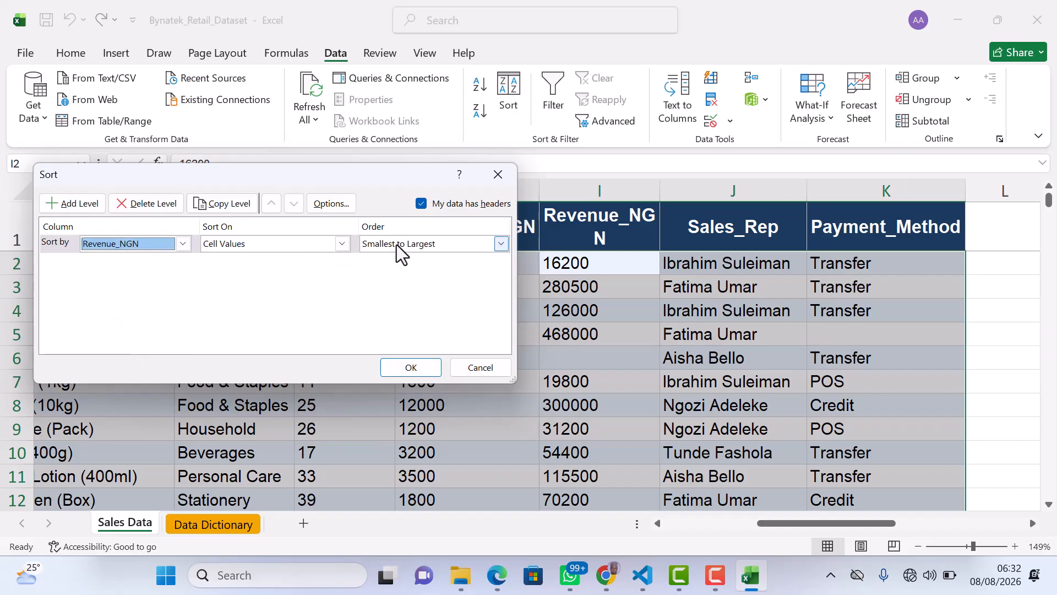
{"action": "left_click", "coordinate": [500, 245]}
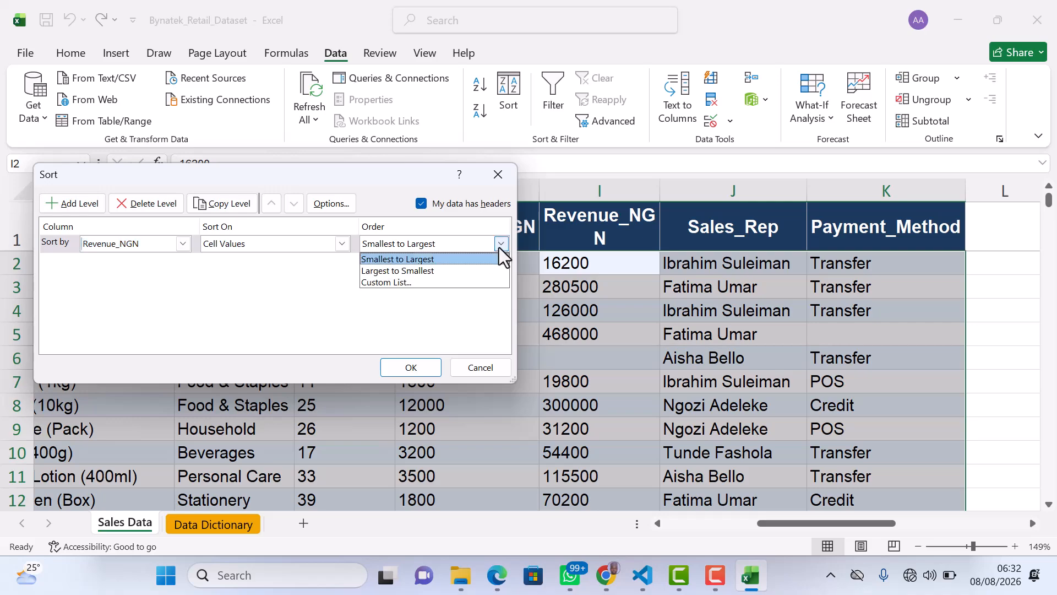
{"action": "left_click", "coordinate": [415, 273]}
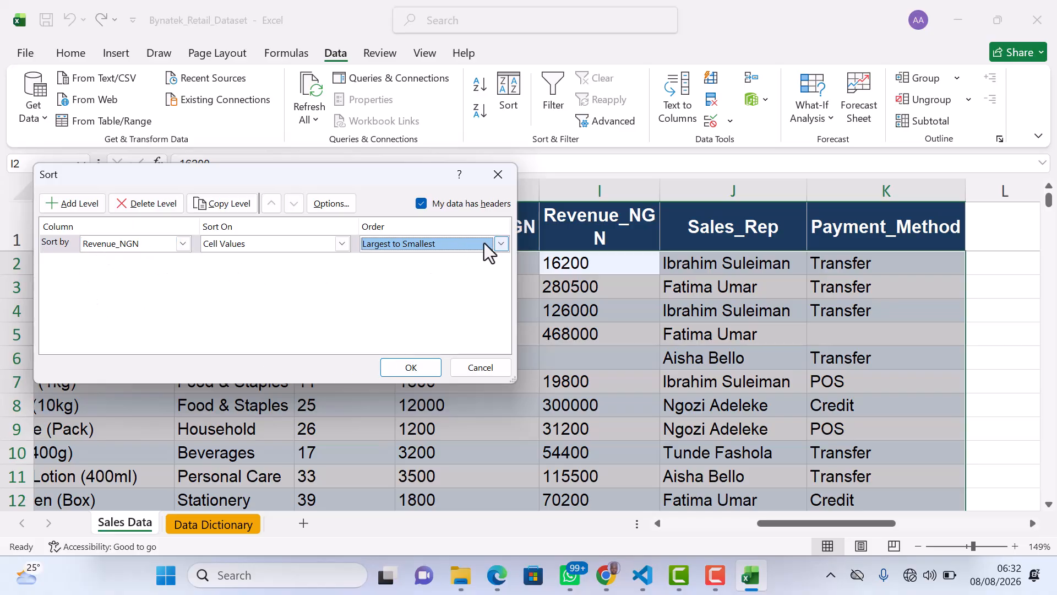
{"action": "left_click", "coordinate": [397, 368]}
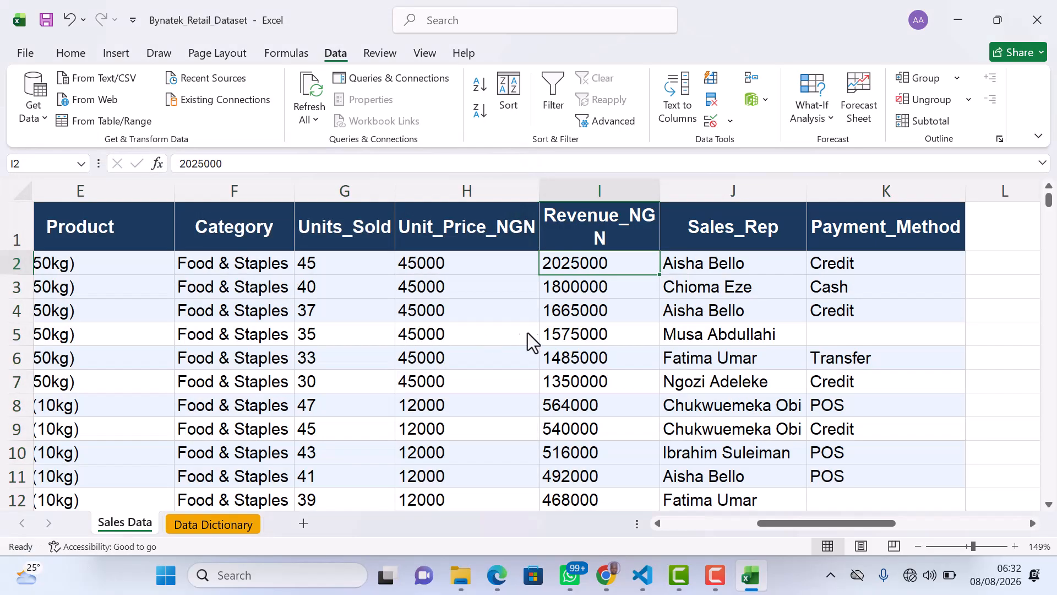
- Compare the first sorted Revenue_NGN value in cell I2 with the Highest Single Transaction Revenue figure in cell O2
{"action": "scroll", "coordinate": [538, 333], "scroll_direction": "right", "scroll_amount": 1}
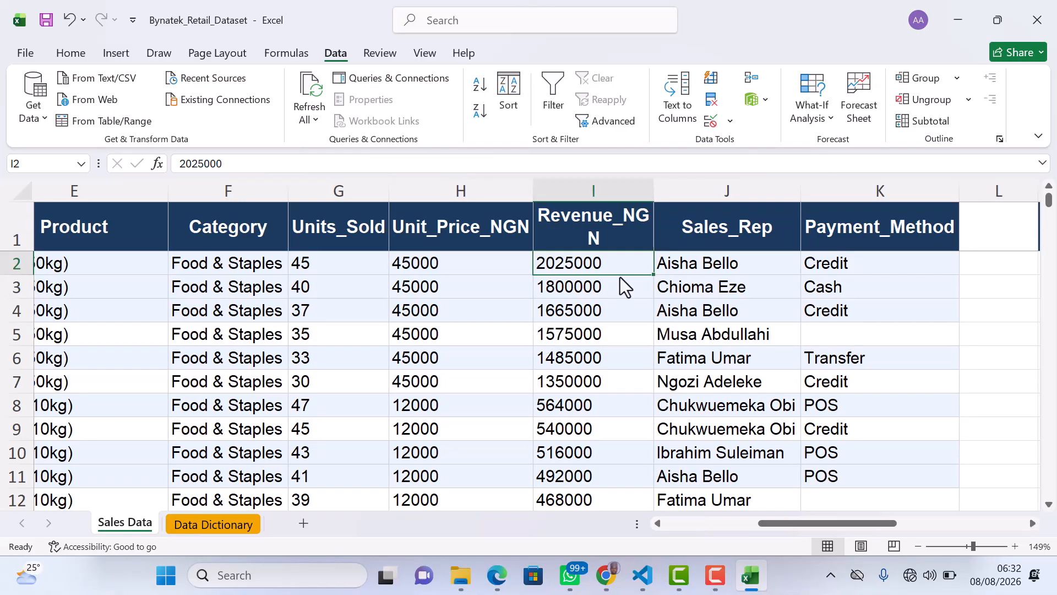
{"action": "scroll", "coordinate": [622, 387], "scroll_direction": "right", "scroll_amount": 3}
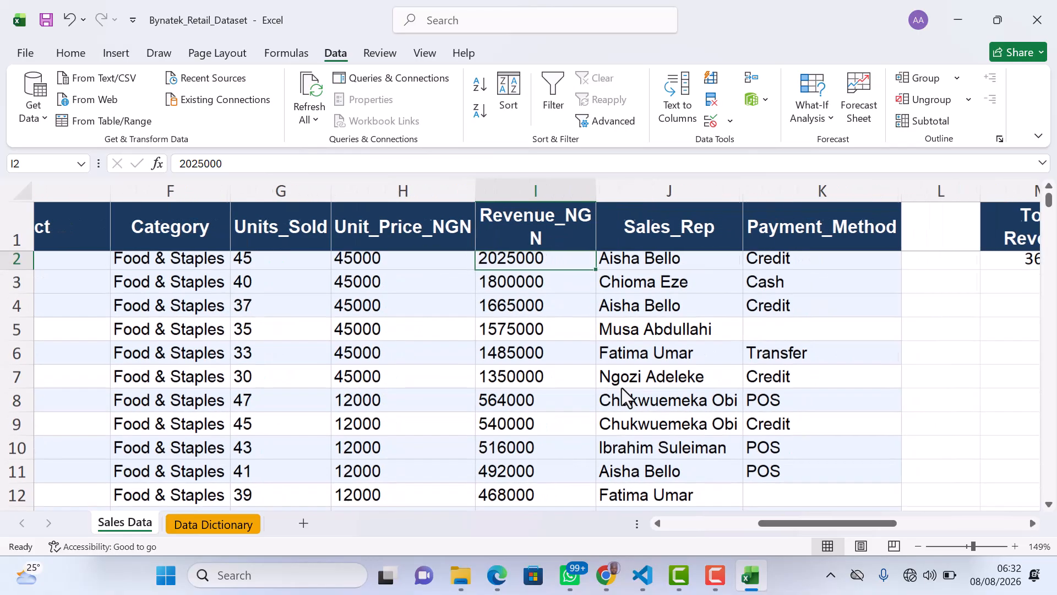
{"action": "scroll", "coordinate": [571, 307], "scroll_direction": "up", "scroll_amount": 2}
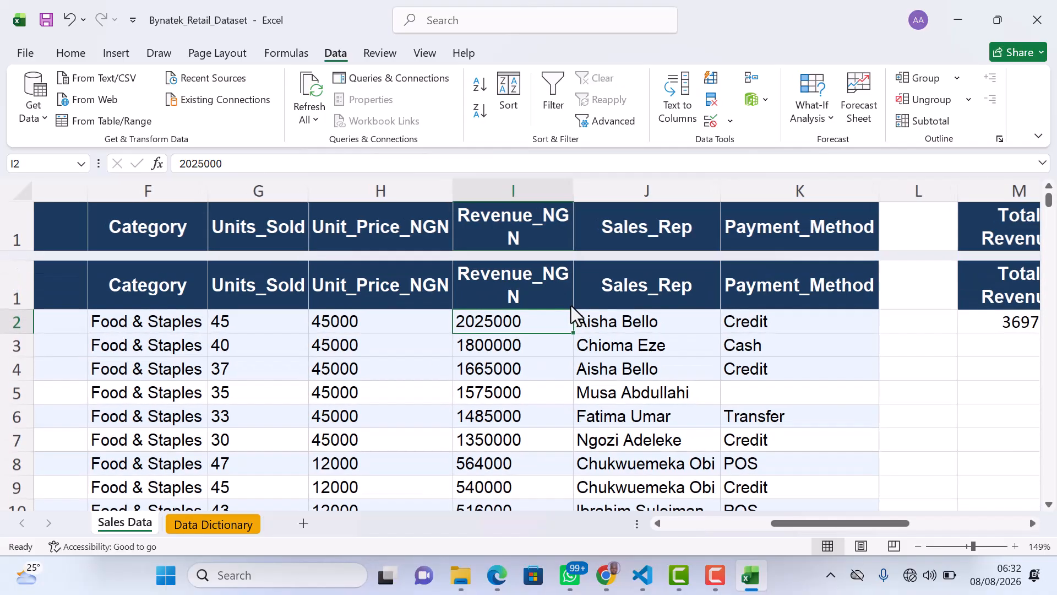
{"action": "scroll", "coordinate": [571, 306], "scroll_direction": "right", "scroll_amount": 5}
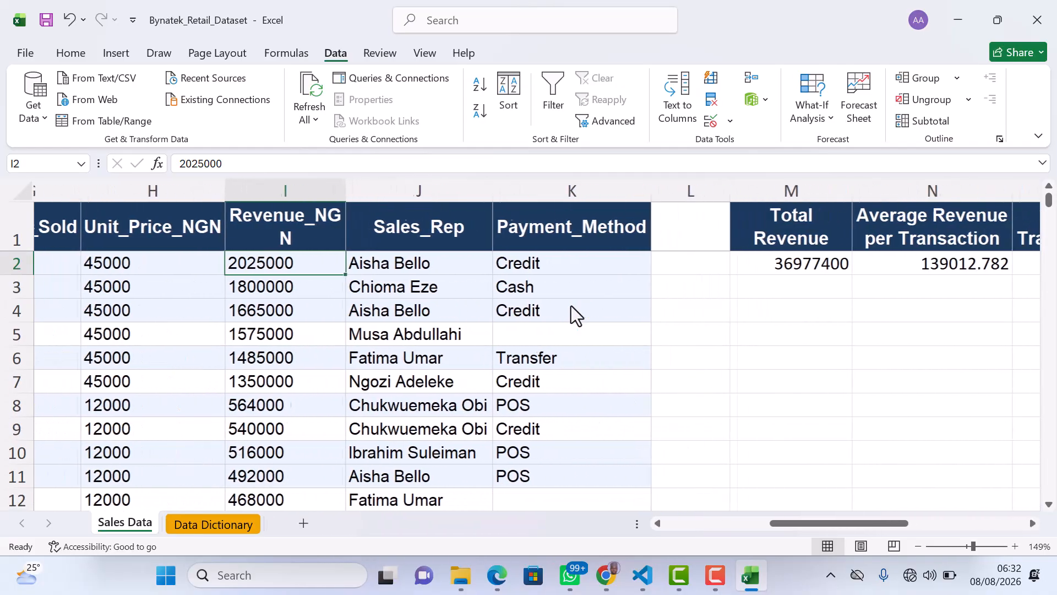
{"action": "scroll", "coordinate": [932, 249], "scroll_direction": "right", "scroll_amount": 1}
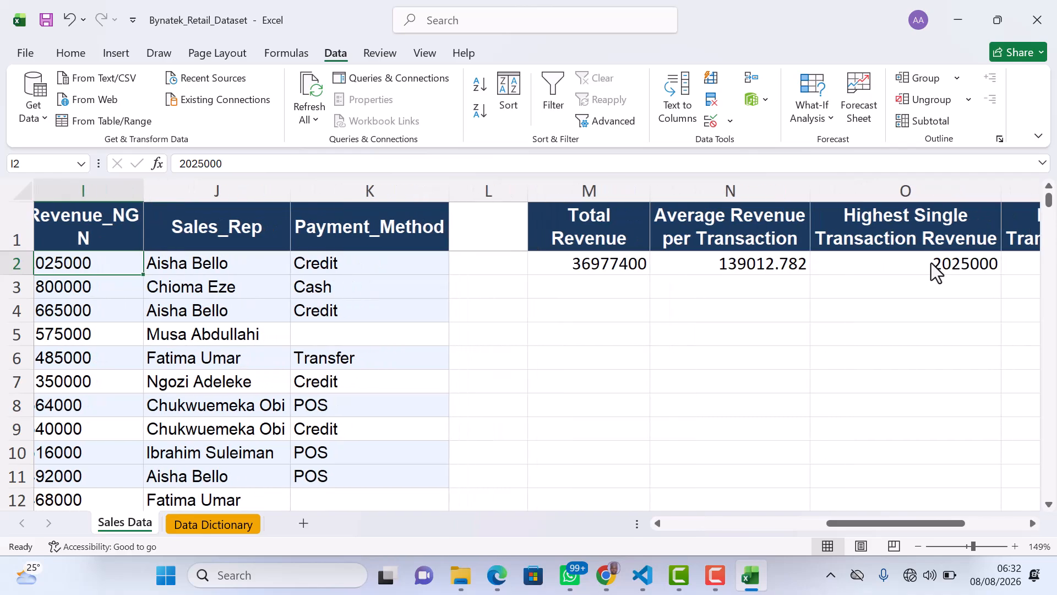
{"action": "scroll", "coordinate": [515, 366], "scroll_direction": "left", "scroll_amount": 3}
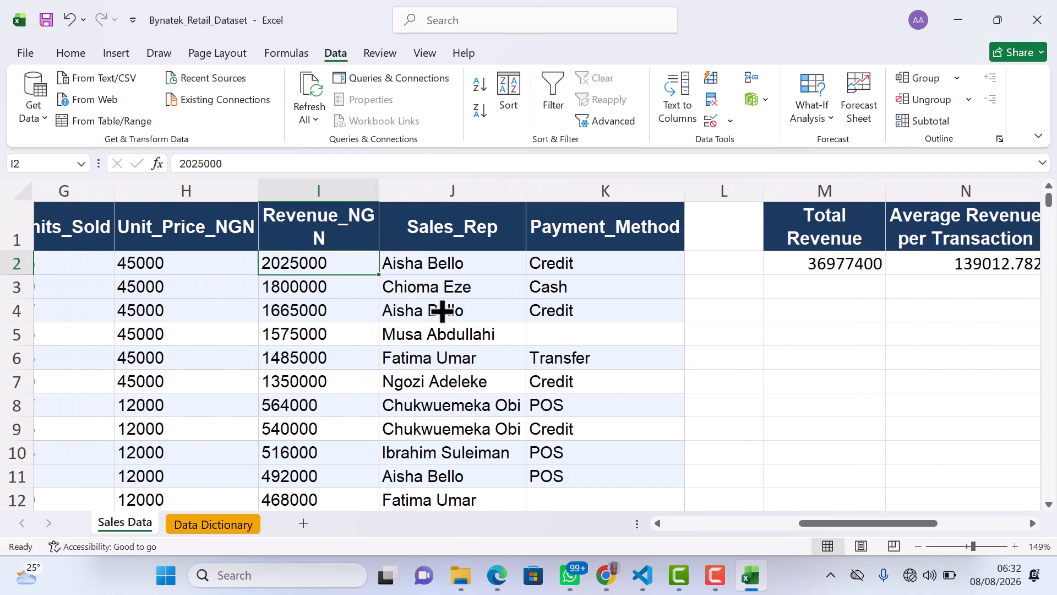
- Examine the sorted sales records across the columns from Transaction_ID to Payment_Method
{"action": "scroll", "coordinate": [442, 311], "scroll_direction": "left", "scroll_amount": 7}
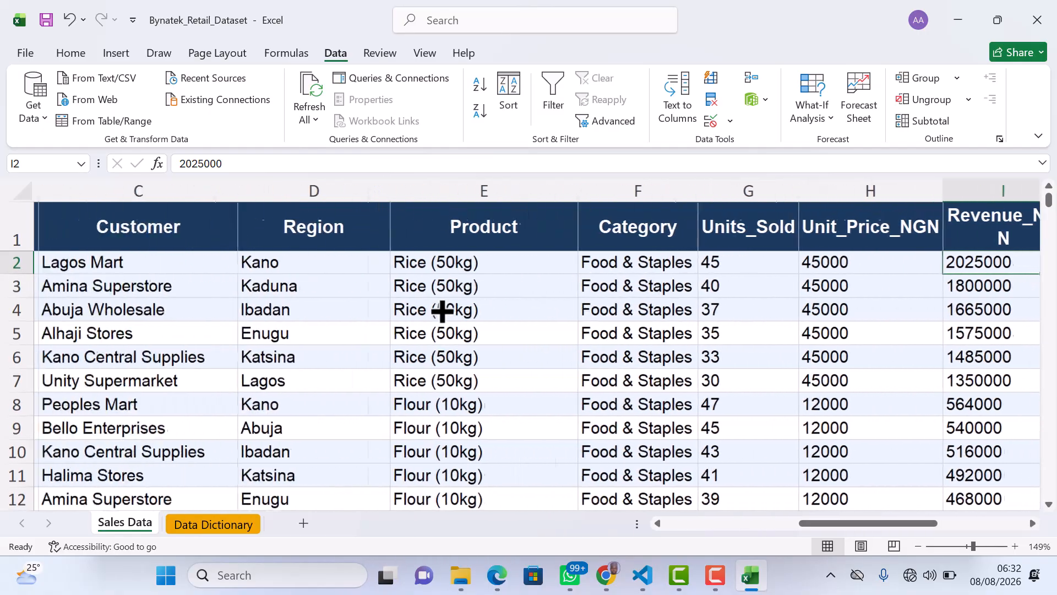
{"action": "scroll", "coordinate": [442, 312], "scroll_direction": "left", "scroll_amount": 2}
{"action": "scroll", "coordinate": [443, 311], "scroll_direction": "right", "scroll_amount": 1}
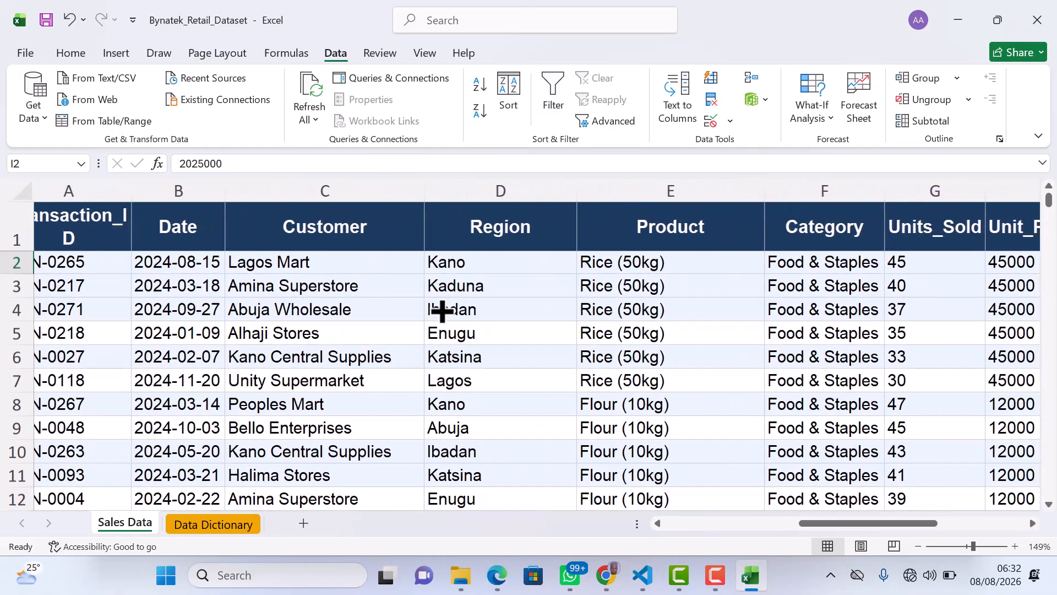
{"action": "scroll", "coordinate": [442, 311], "scroll_direction": "right", "scroll_amount": 5}
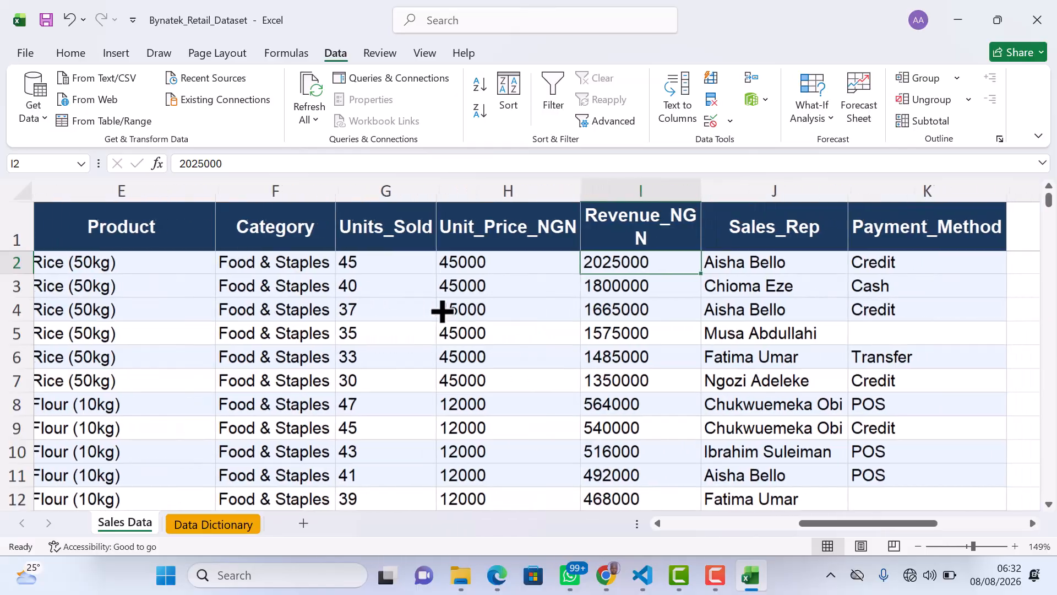
{"action": "scroll", "coordinate": [442, 311], "scroll_direction": "right", "scroll_amount": 2}
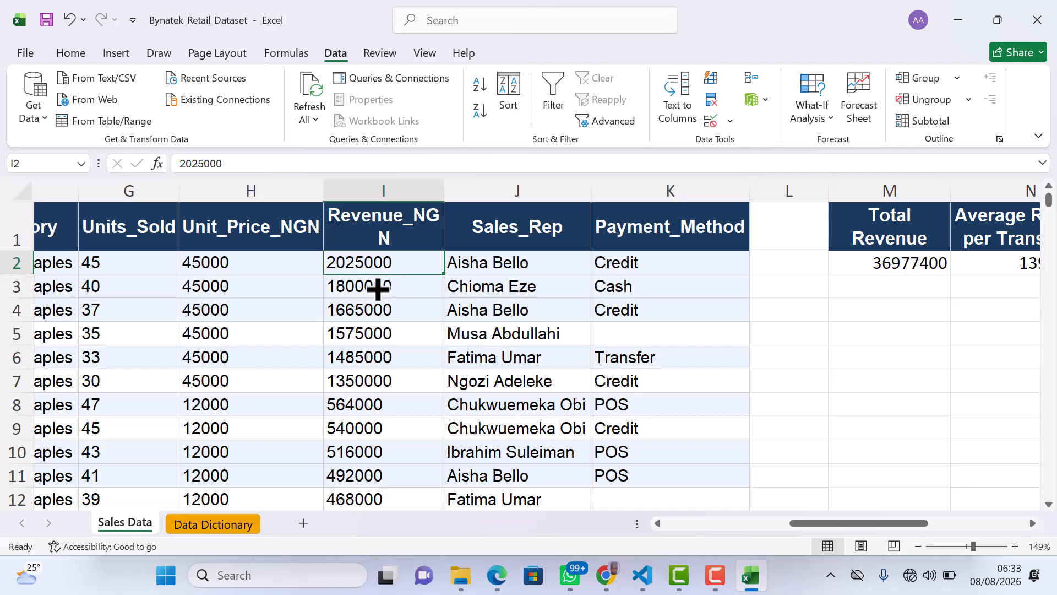
- Examine the sorted Revenue_NGN column down to the final records, including the other columns of those last rows
{"action": "scroll", "coordinate": [379, 416], "scroll_direction": "down", "scroll_amount": 18}
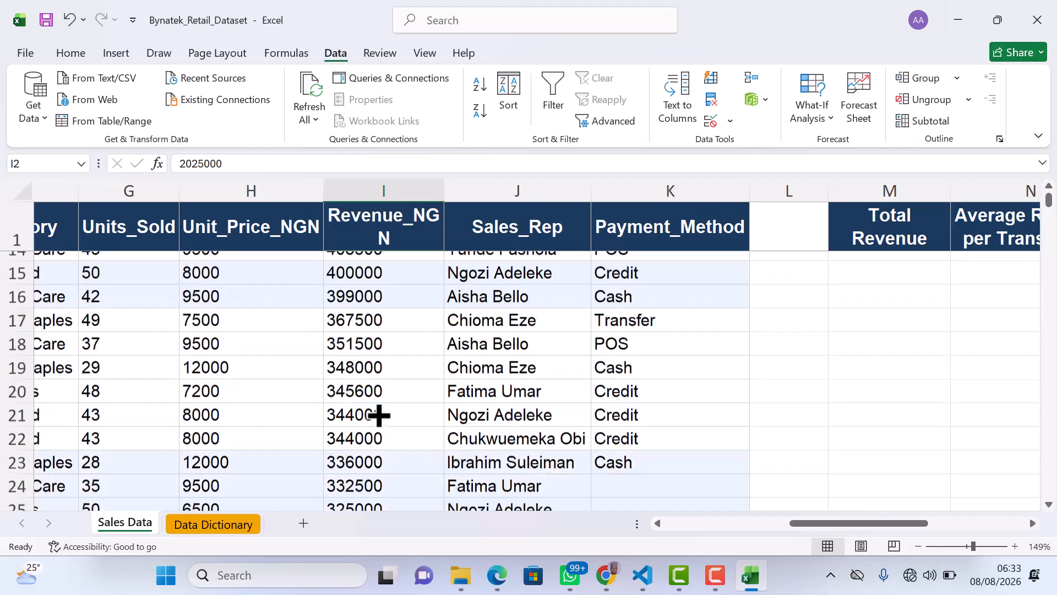
{"action": "scroll", "coordinate": [379, 416], "scroll_direction": "down", "scroll_amount": 11}
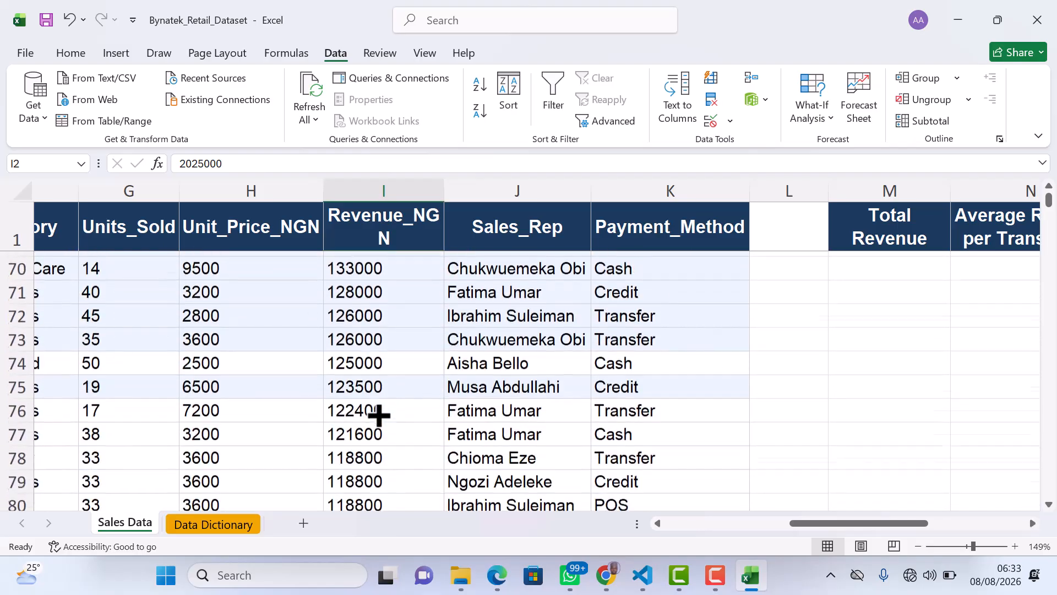
{"action": "scroll", "coordinate": [378, 416], "scroll_direction": "down", "scroll_amount": 20}
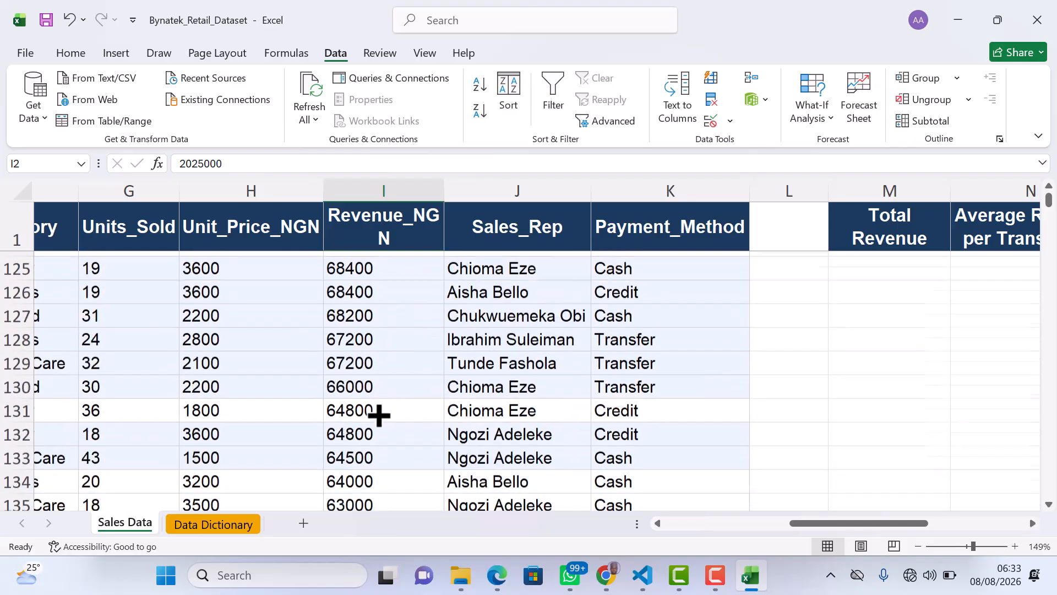
{"action": "scroll", "coordinate": [379, 415], "scroll_direction": "down", "scroll_amount": 3}
{"action": "key", "text": "ctrl+End"}
{"action": "scroll", "coordinate": [379, 416], "scroll_direction": "up", "scroll_amount": 3}
{"action": "scroll", "coordinate": [379, 415], "scroll_direction": "left", "scroll_amount": 10}
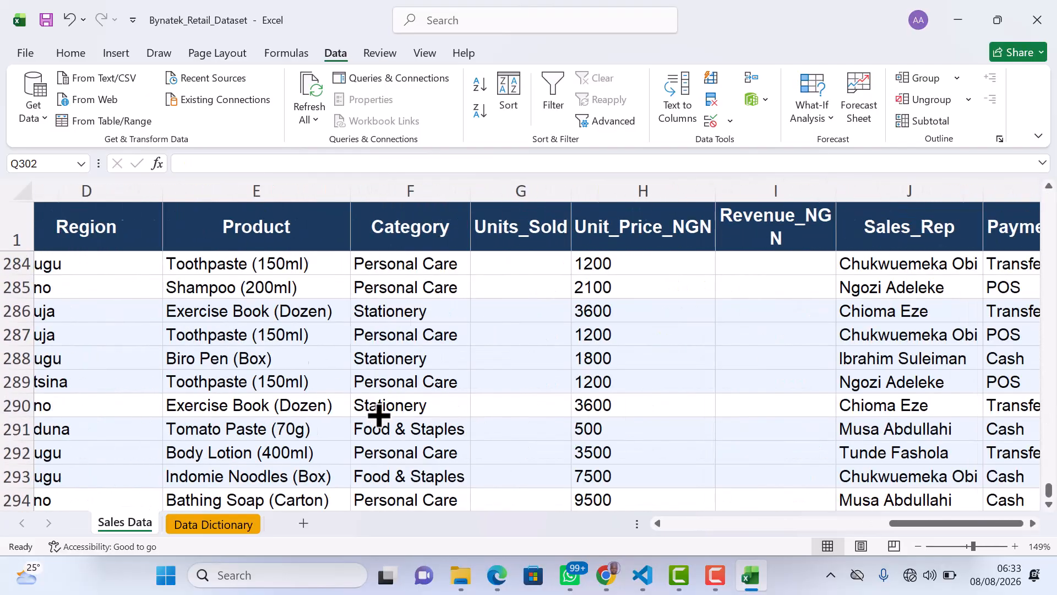
{"action": "left_click", "coordinate": [487, 292]}
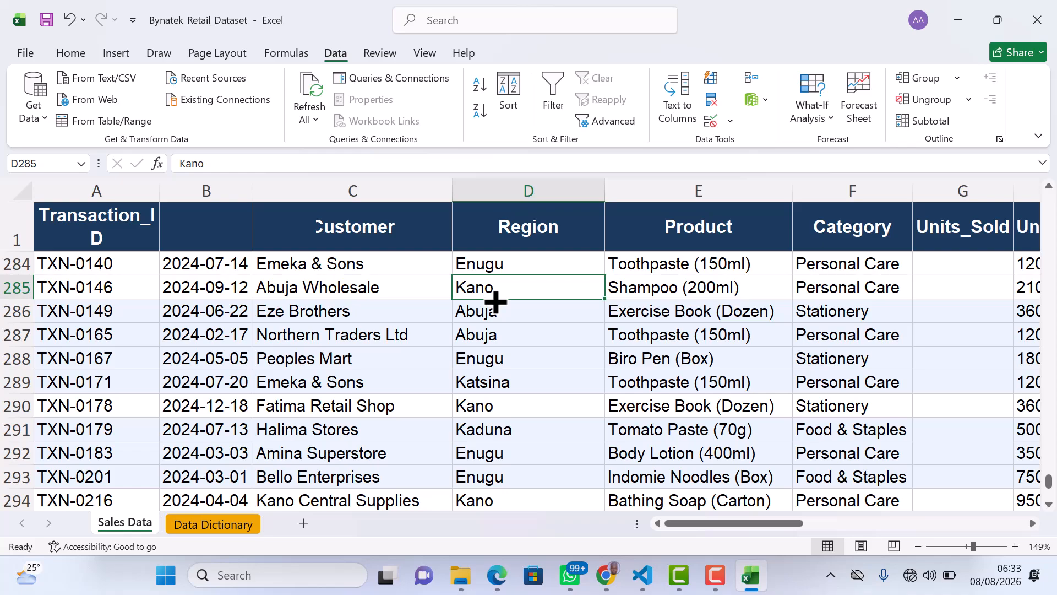
{"action": "key", "text": "ctrl+End"}
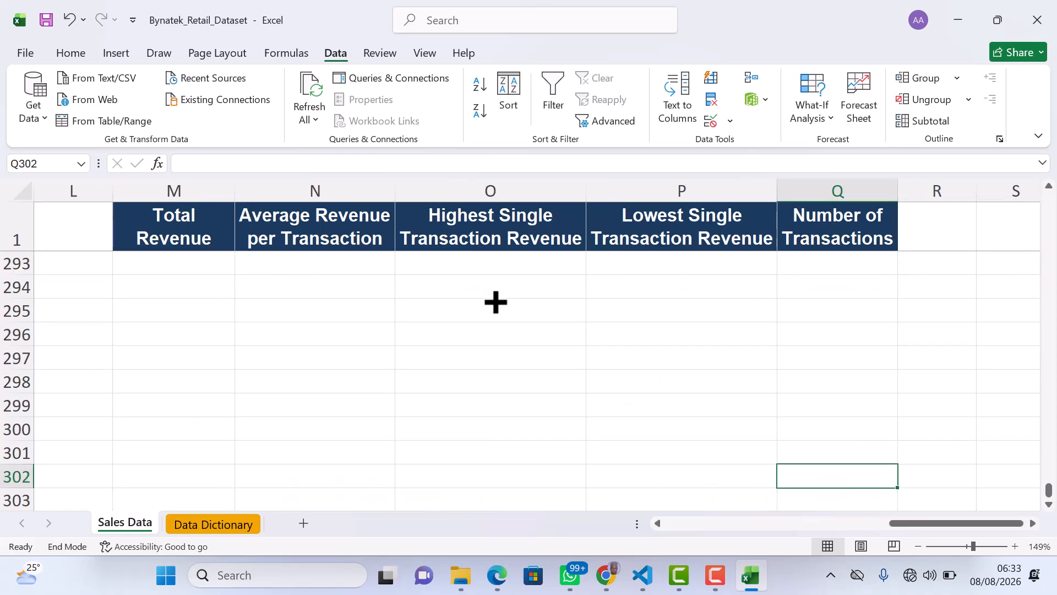
{"action": "key", "text": "Home"}
{"action": "key", "text": "Home"}
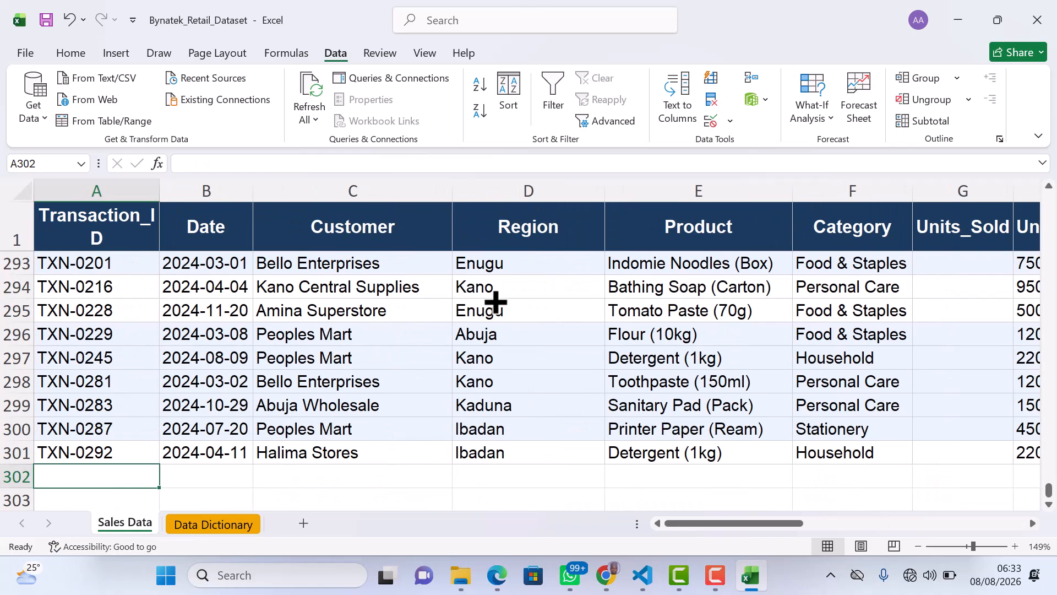
{"action": "scroll", "coordinate": [496, 301], "scroll_direction": "right", "scroll_amount": 5}
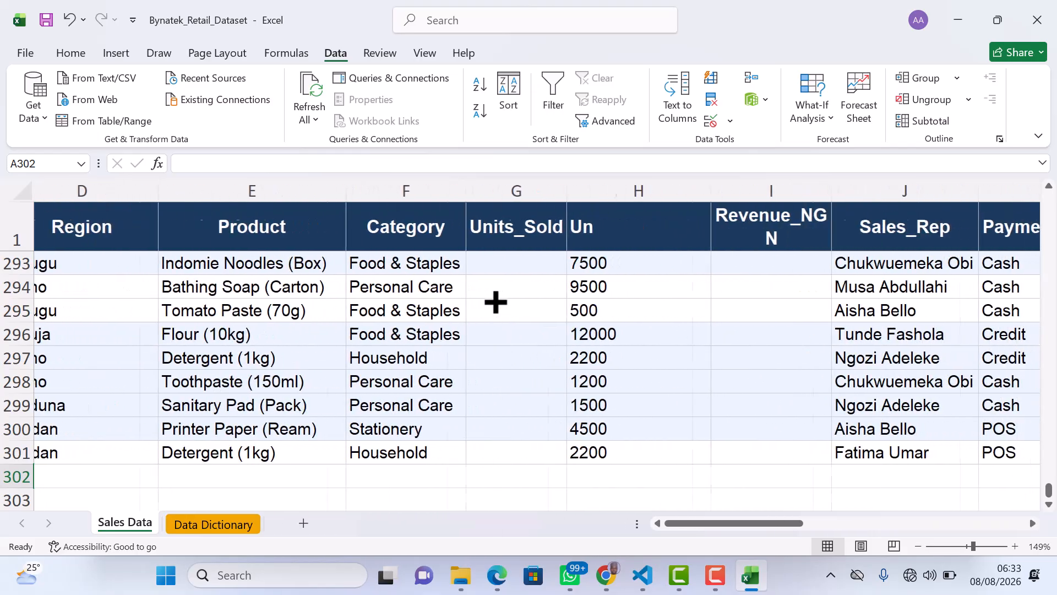
- Locate the last filled Revenue_NGN value, in cell I267, going up from the end of the records
{"action": "left_click", "coordinate": [604, 460]}
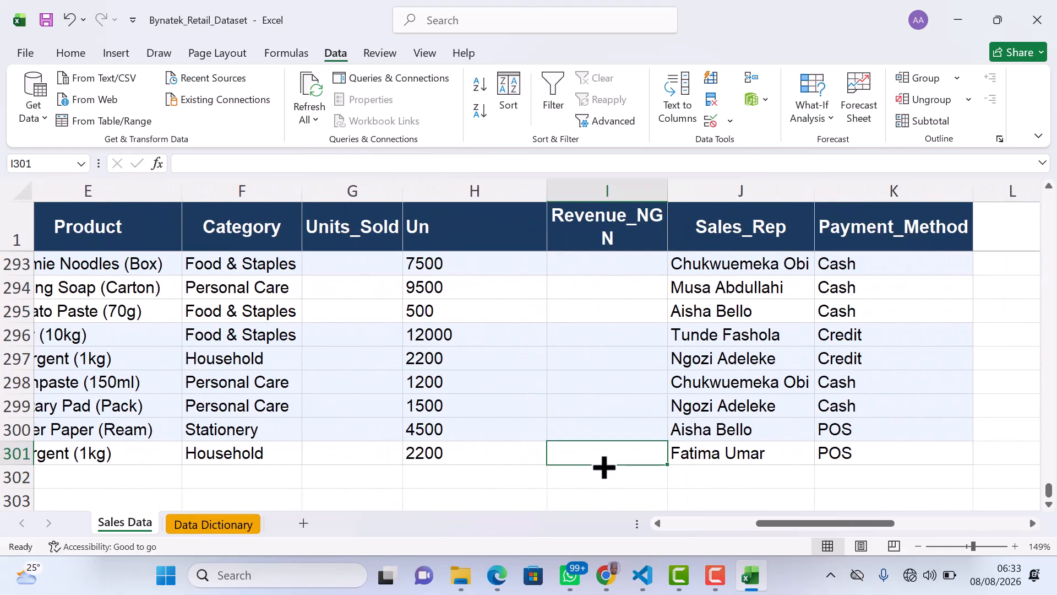
{"action": "scroll", "coordinate": [604, 467], "scroll_direction": "up", "scroll_amount": 3}
{"action": "scroll", "coordinate": [604, 468], "scroll_direction": "up", "scroll_amount": 9}
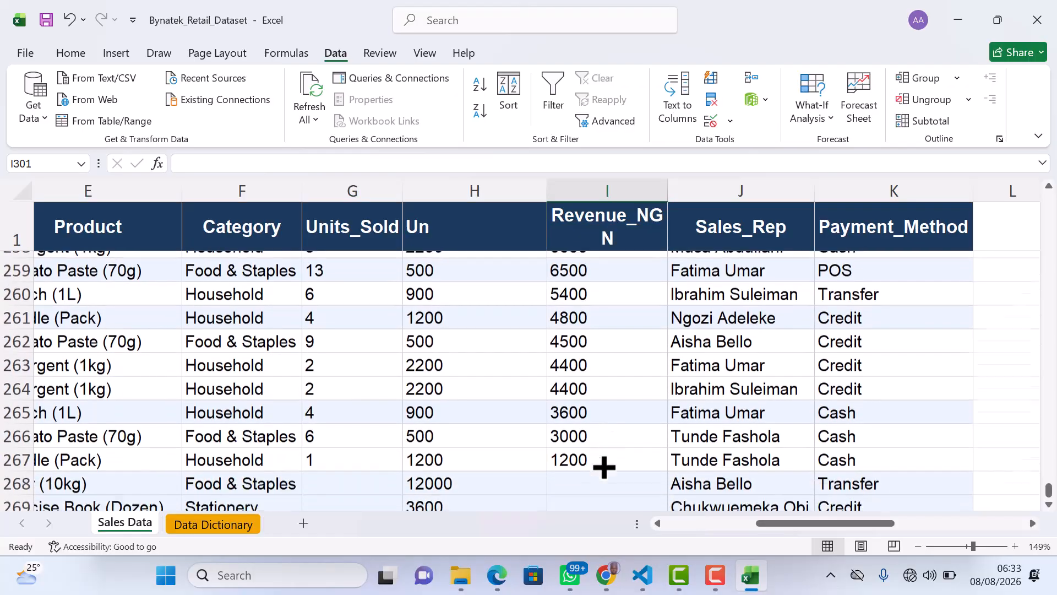
{"action": "left_click", "coordinate": [584, 448]}
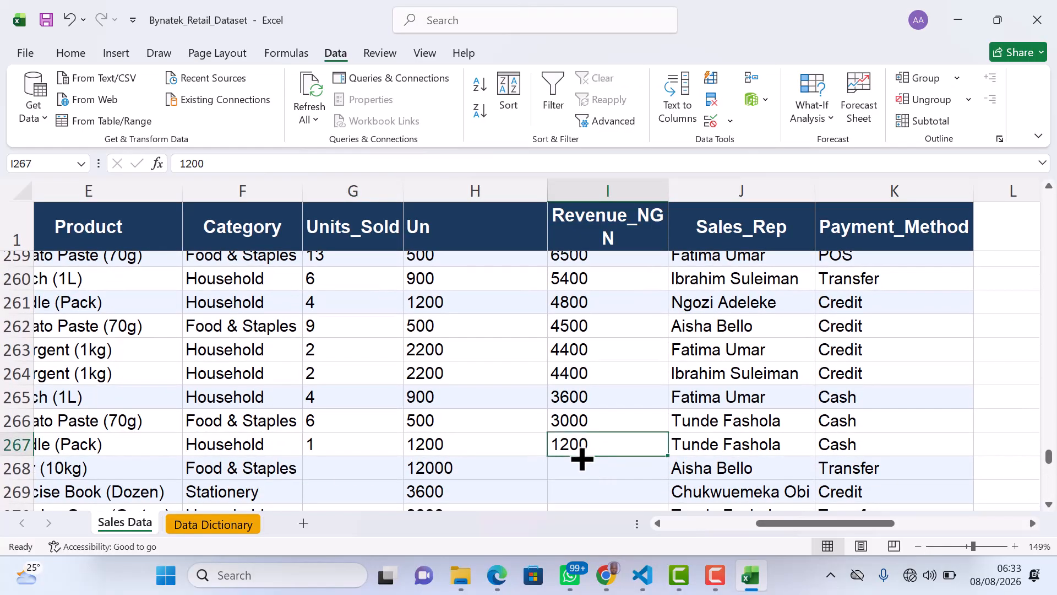
{"action": "scroll", "coordinate": [644, 449], "scroll_direction": "down", "scroll_amount": 1}
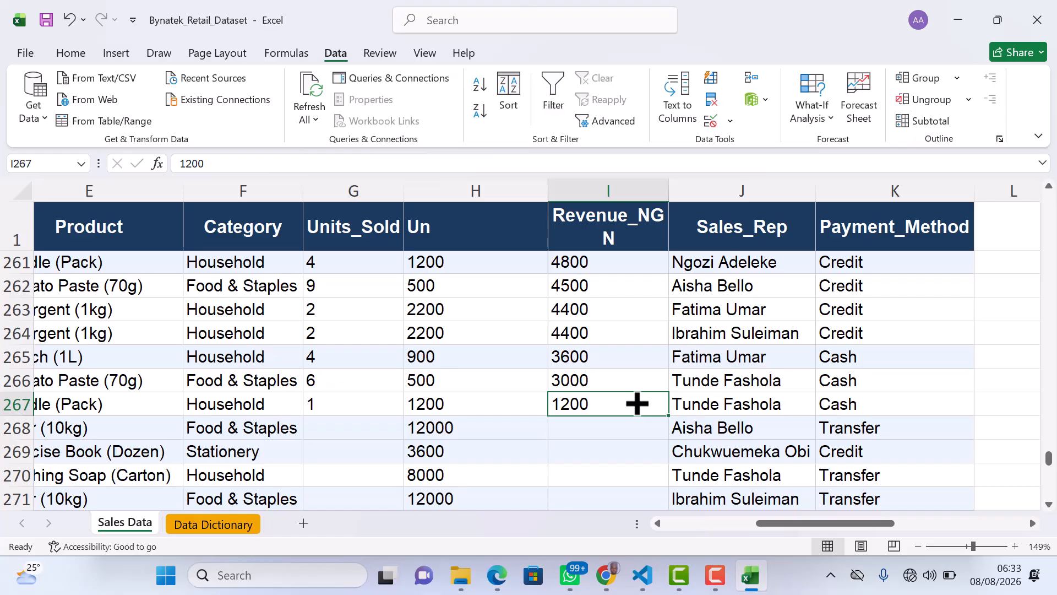
- Return to the first revenue record and undo the largest-to-smallest sort by Revenue_NGN
{"action": "key", "text": "ctrl+Home"}
{"action": "scroll", "coordinate": [637, 404], "scroll_direction": "right", "scroll_amount": 5}
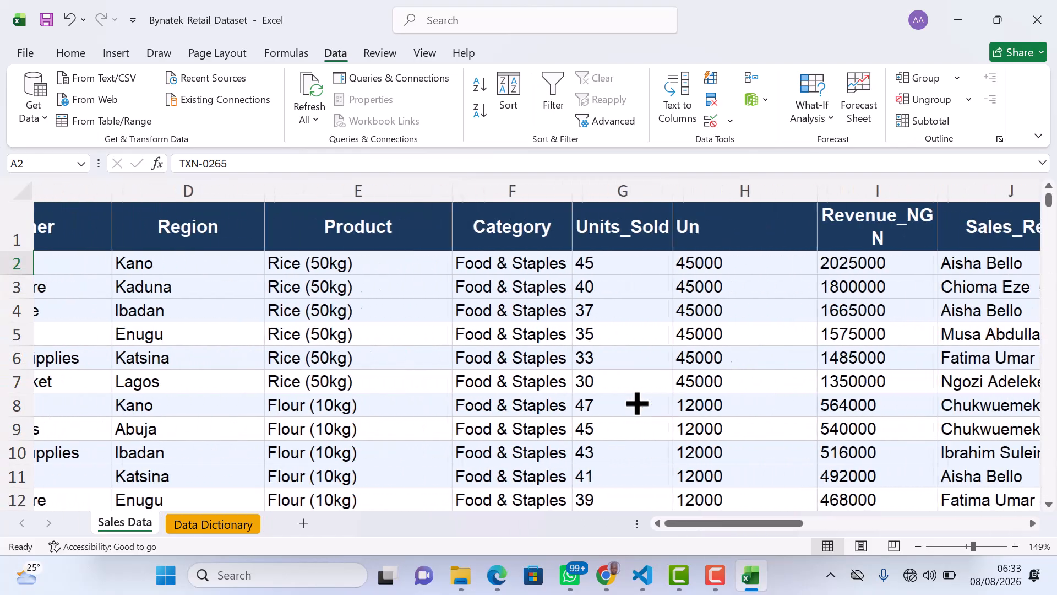
{"action": "left_click", "coordinate": [835, 272]}
{"action": "scroll", "coordinate": [836, 274], "scroll_direction": "right", "scroll_amount": 2}
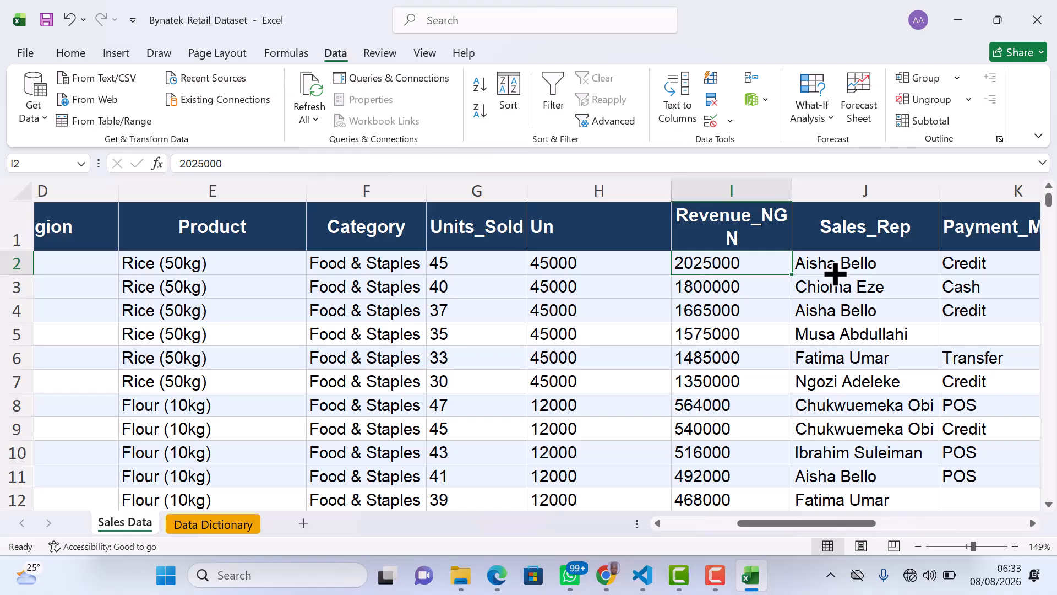
{"action": "key", "text": "ctrl+z"}
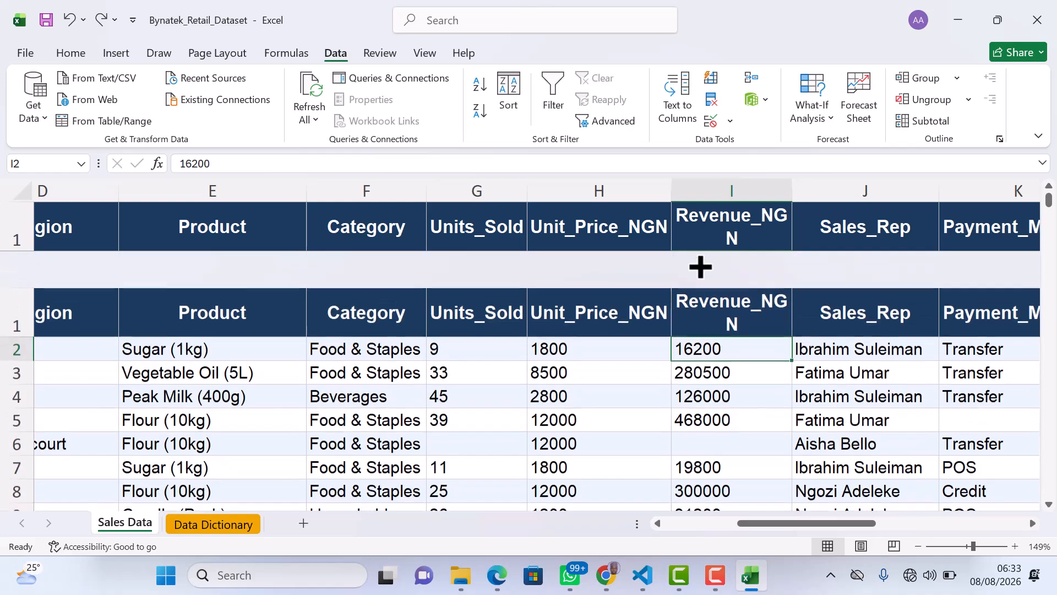
{"action": "left_click", "coordinate": [749, 331]}
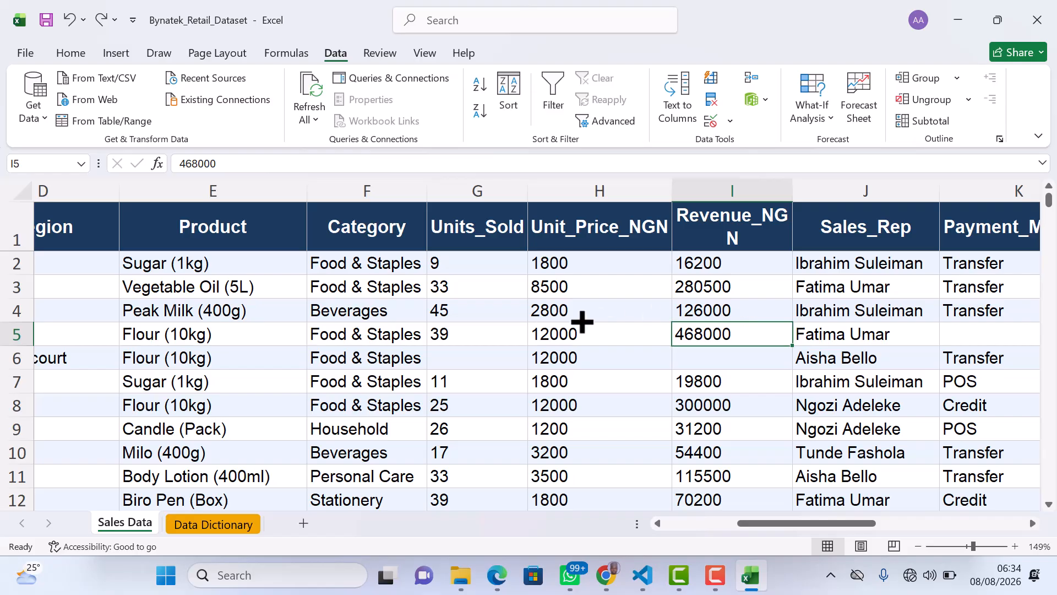
- Sort the sales records by the cell values of Region from A to Z, keeping the header row
{"action": "scroll", "coordinate": [413, 320], "scroll_direction": "right", "scroll_amount": 3}
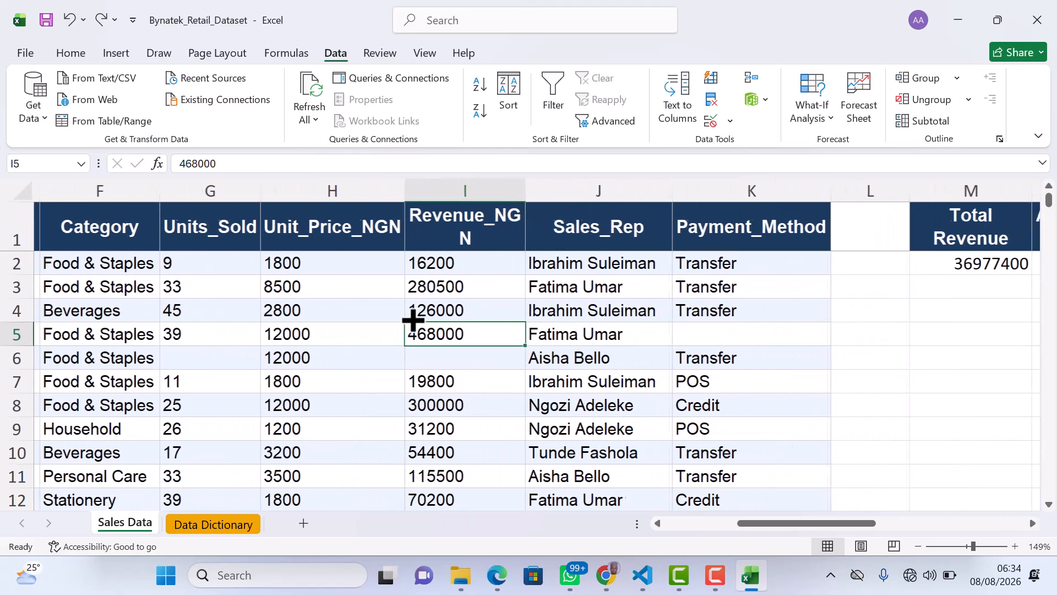
{"action": "scroll", "coordinate": [413, 316], "scroll_direction": "left", "scroll_amount": 3}
{"action": "left_click", "coordinate": [258, 267]}
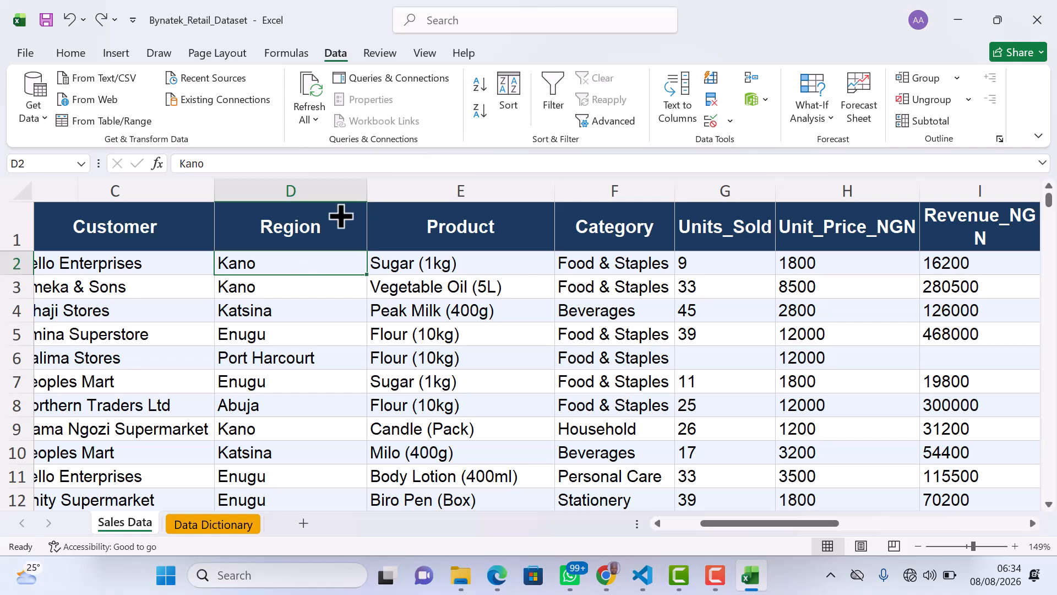
{"action": "left_click", "coordinate": [514, 101]}
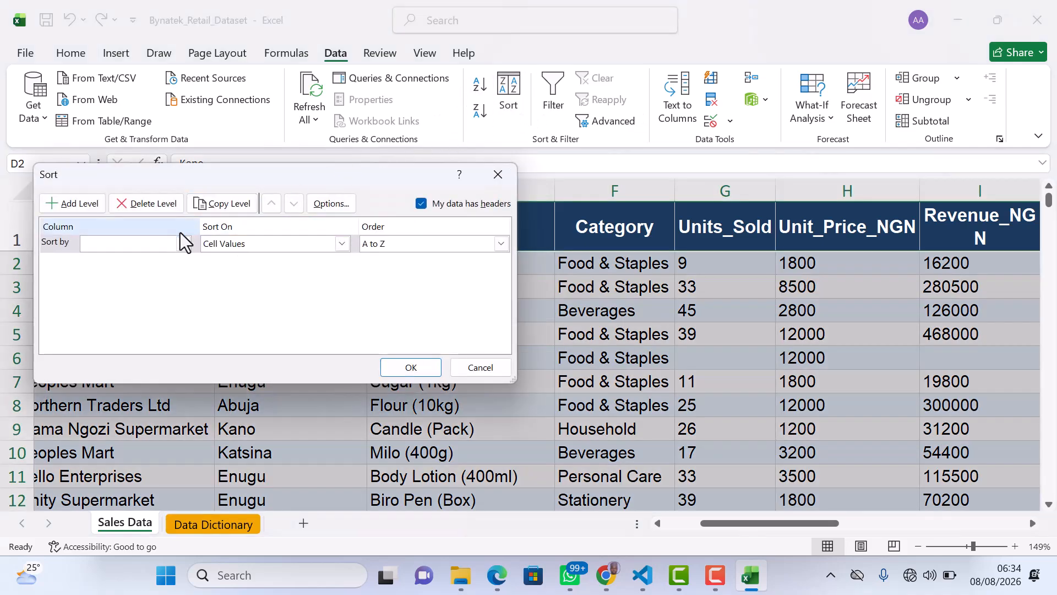
{"action": "left_click", "coordinate": [182, 243]}
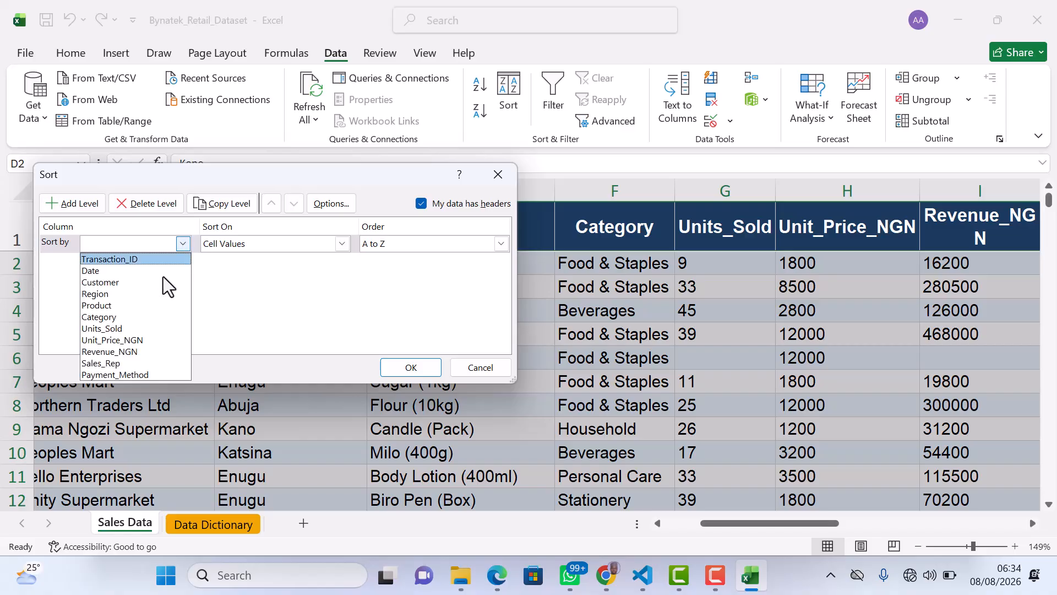
{"action": "left_click", "coordinate": [99, 294]}
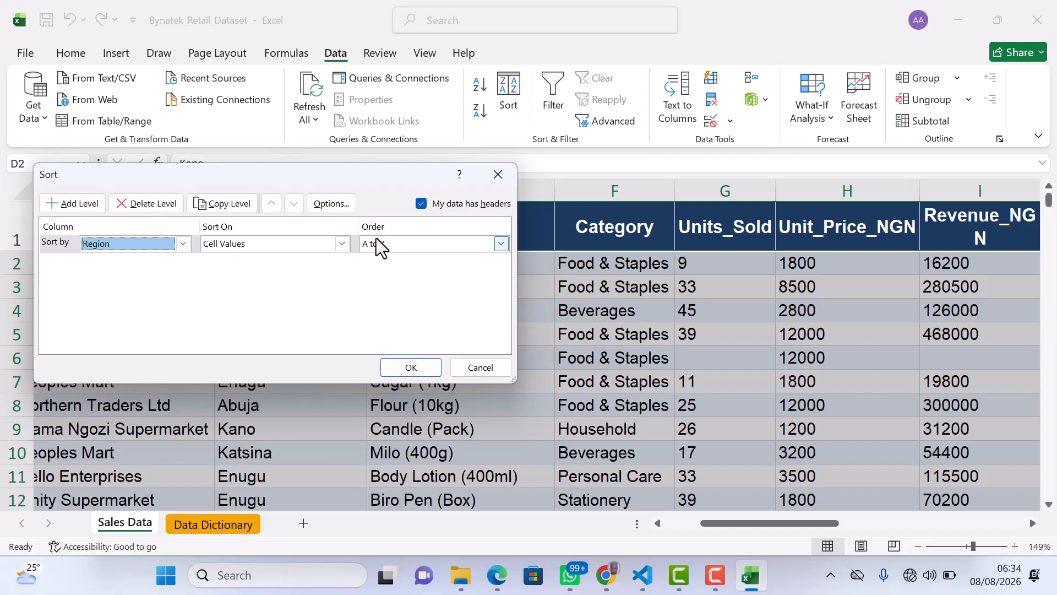
{"action": "left_click", "coordinate": [500, 246]}
{"action": "left_click", "coordinate": [500, 246]}
{"action": "left_click", "coordinate": [410, 367]}
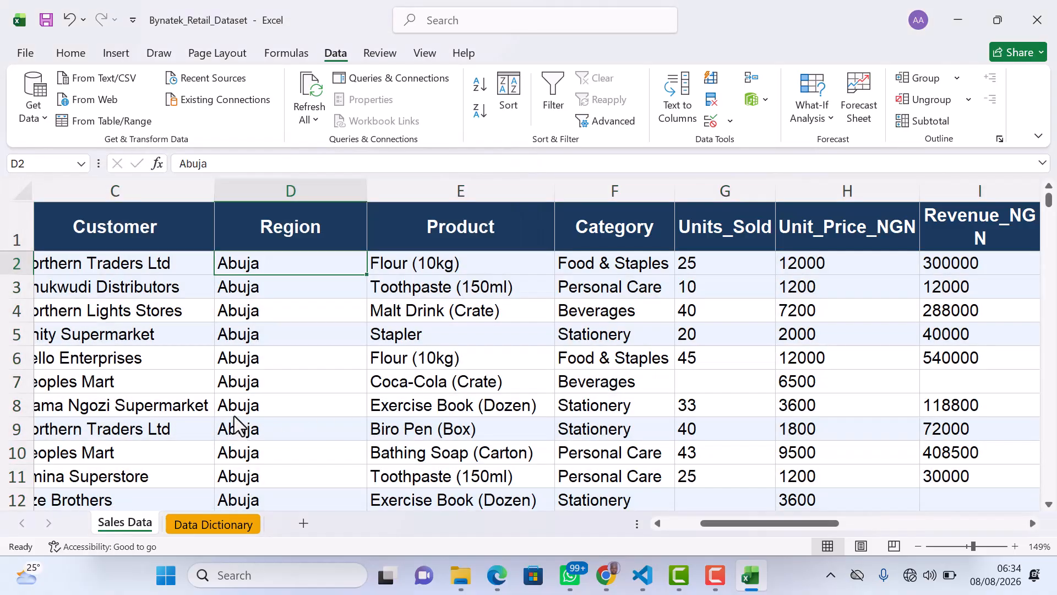
- Examine how the sales records are grouped in the sorted Region column
{"action": "scroll", "coordinate": [234, 417], "scroll_direction": "down", "scroll_amount": 7}
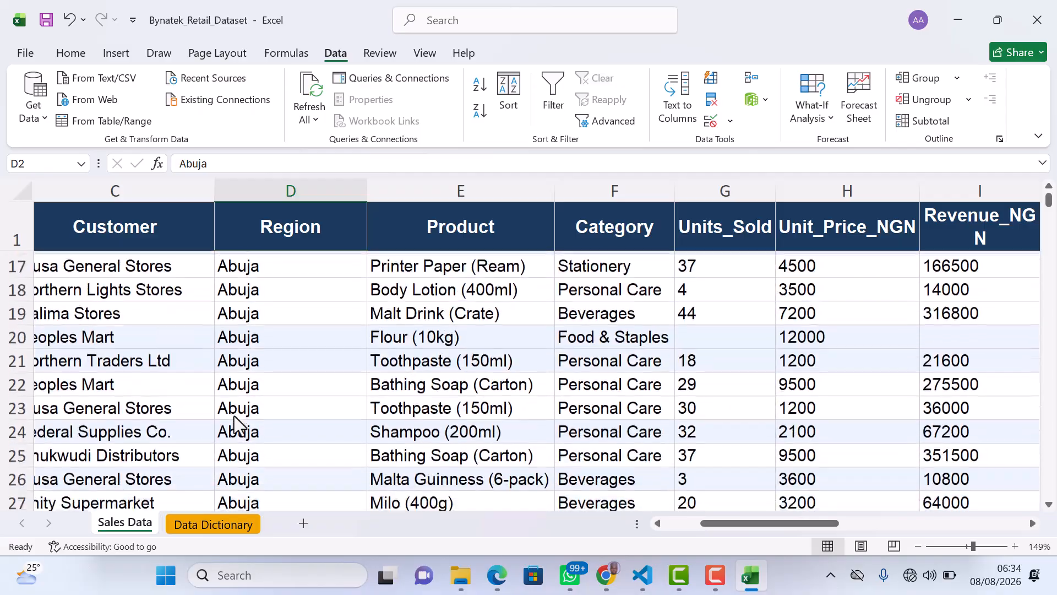
{"action": "scroll", "coordinate": [234, 415], "scroll_direction": "down", "scroll_amount": 20}
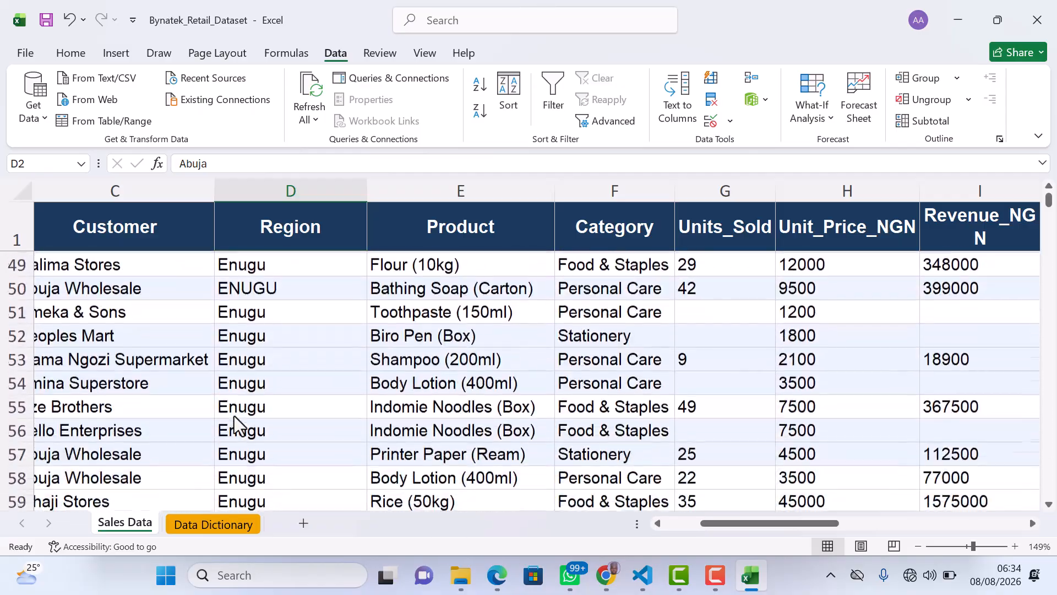
{"action": "scroll", "coordinate": [234, 416], "scroll_direction": "down", "scroll_amount": 18}
{"action": "scroll", "coordinate": [233, 416], "scroll_direction": "up", "scroll_amount": 20}
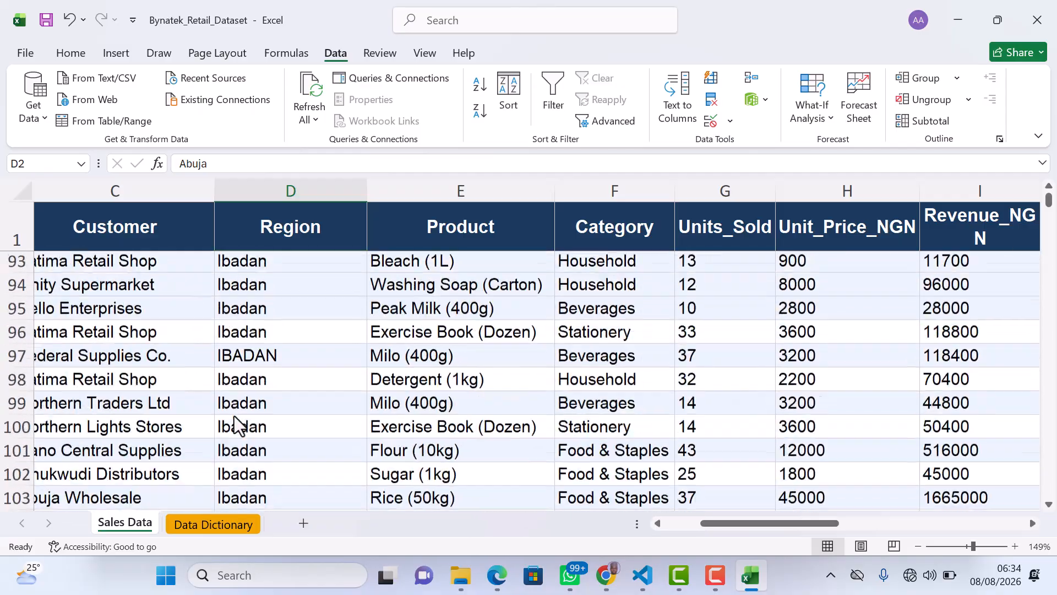
{"action": "scroll", "coordinate": [233, 424], "scroll_direction": "up", "scroll_amount": 4}
{"action": "scroll", "coordinate": [234, 424], "scroll_direction": "down", "scroll_amount": 2}
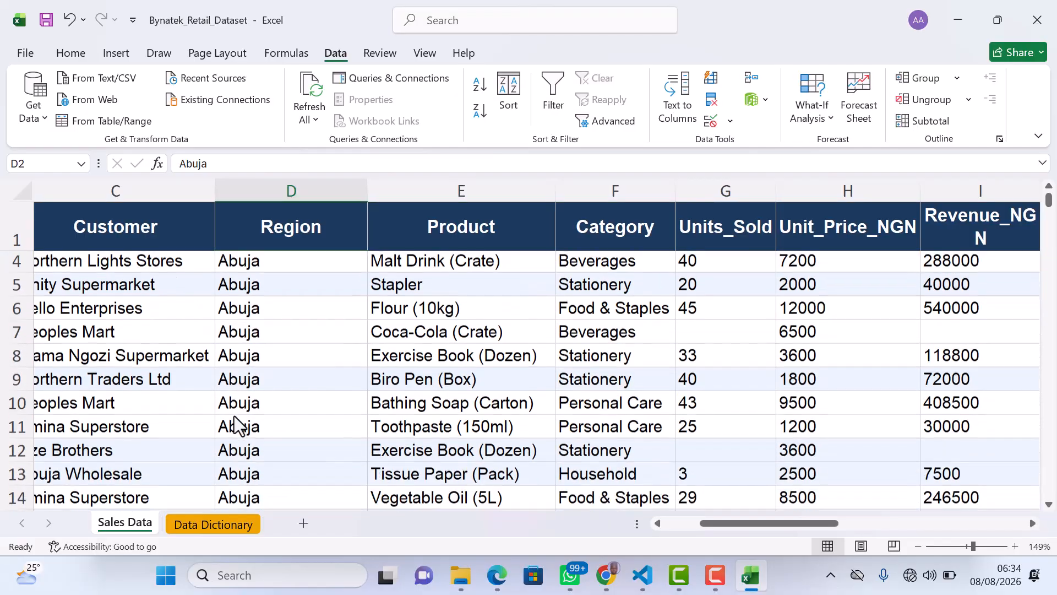
{"action": "scroll", "coordinate": [234, 424], "scroll_direction": "down", "scroll_amount": 2}
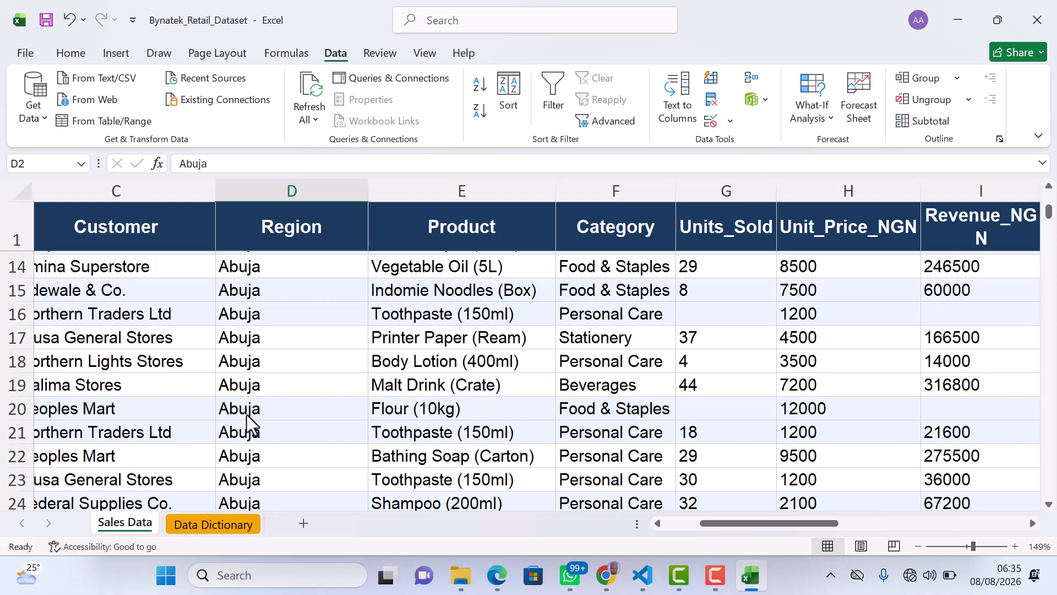
{"action": "scroll", "coordinate": [247, 414], "scroll_direction": "down", "scroll_amount": 1}
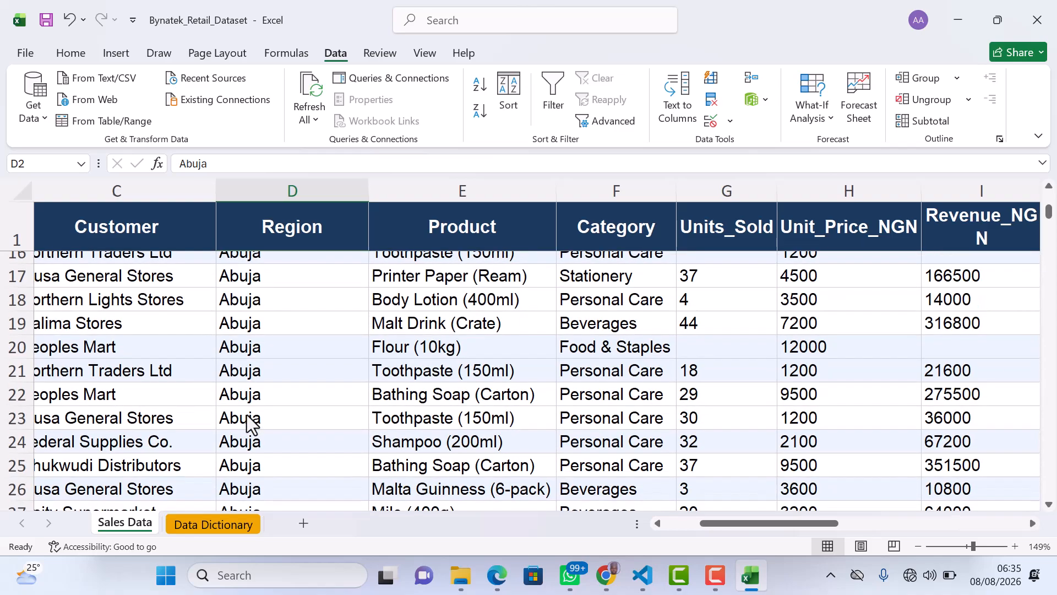
- Undo the A to Z sort of the sales records by Region
{"action": "scroll", "coordinate": [247, 415], "scroll_direction": "up", "scroll_amount": 5}
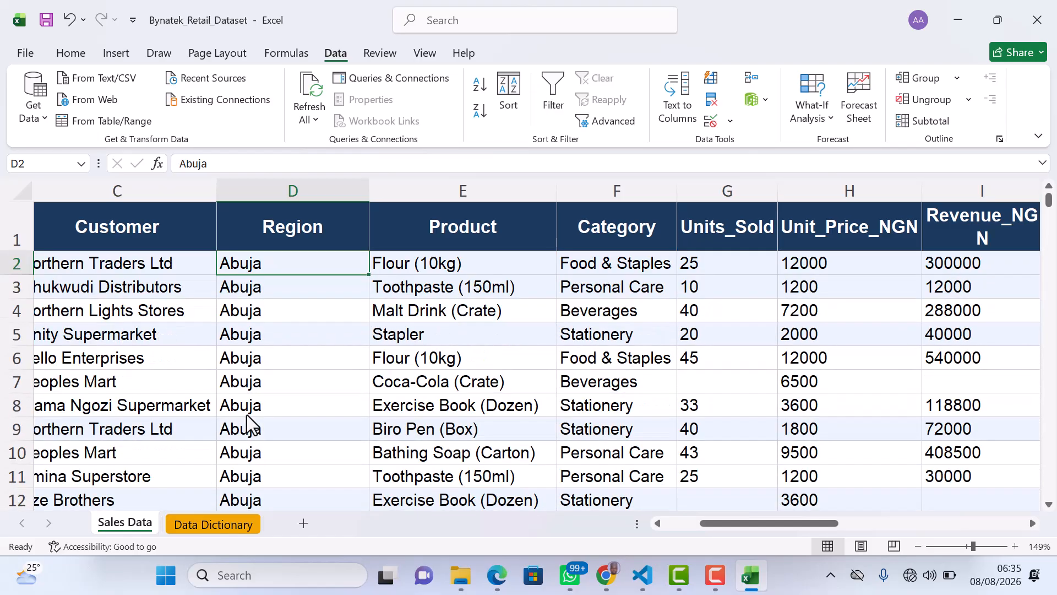
{"action": "key", "text": "ctrl+z"}
{"action": "key", "text": "ctrl+q"}
{"action": "left_click", "coordinate": [544, 304]}
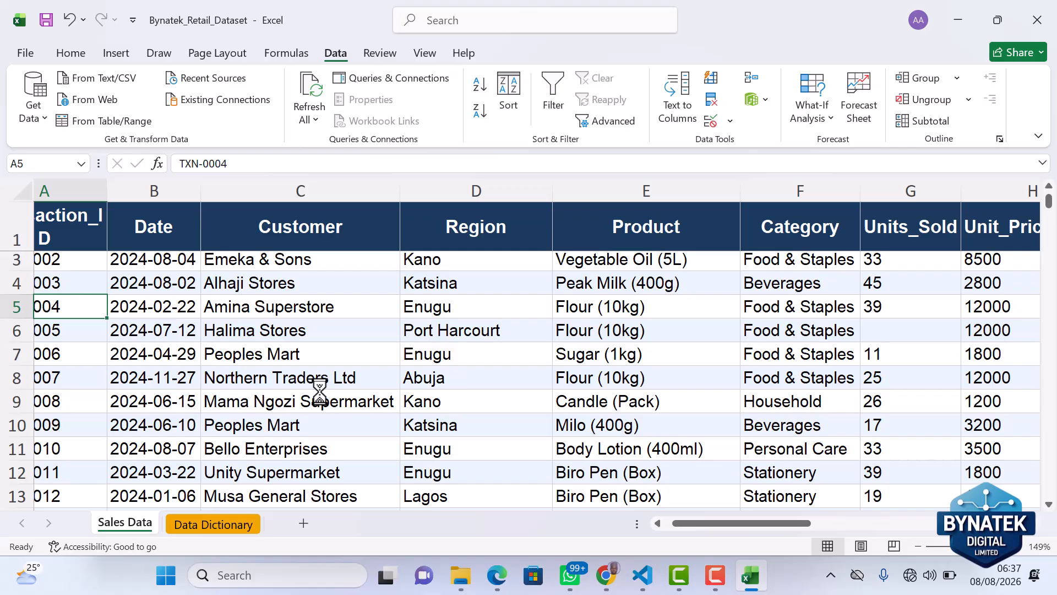
{"action": "scroll", "coordinate": [319, 392], "scroll_direction": "right", "scroll_amount": 5}
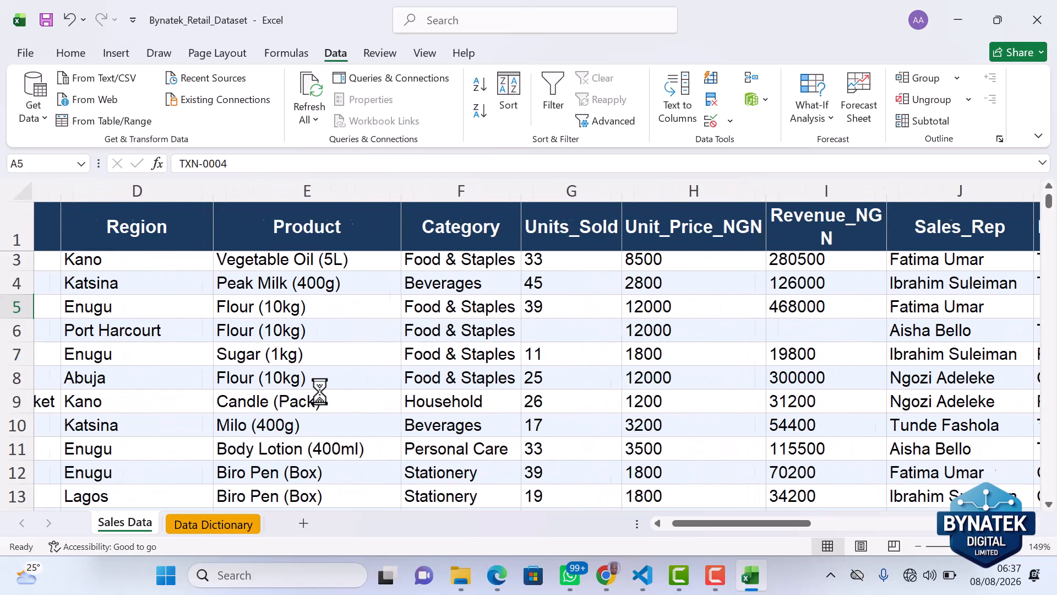
{"action": "scroll", "coordinate": [320, 392], "scroll_direction": "left", "scroll_amount": 5}
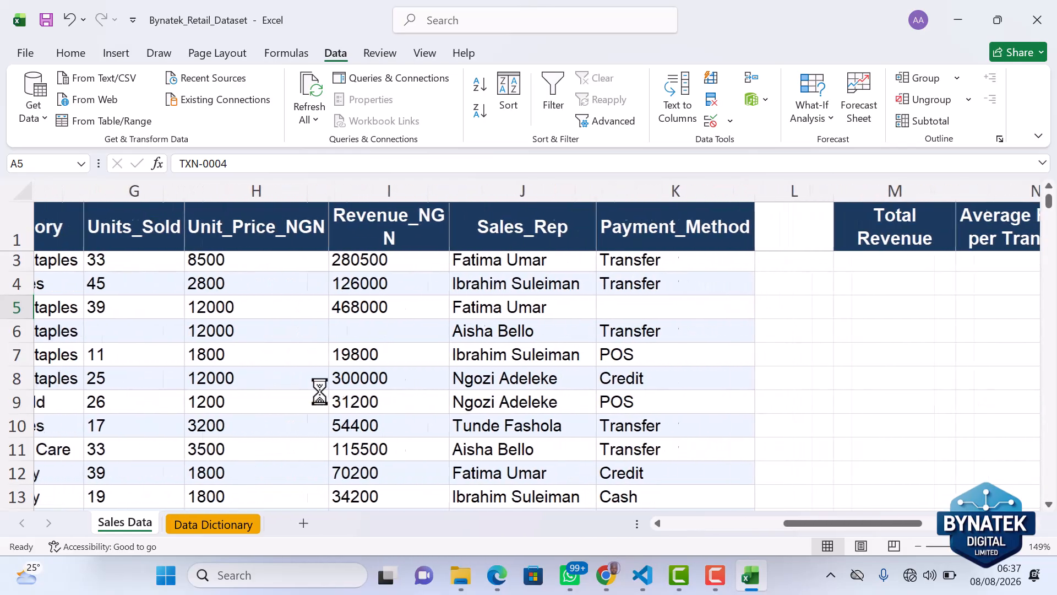